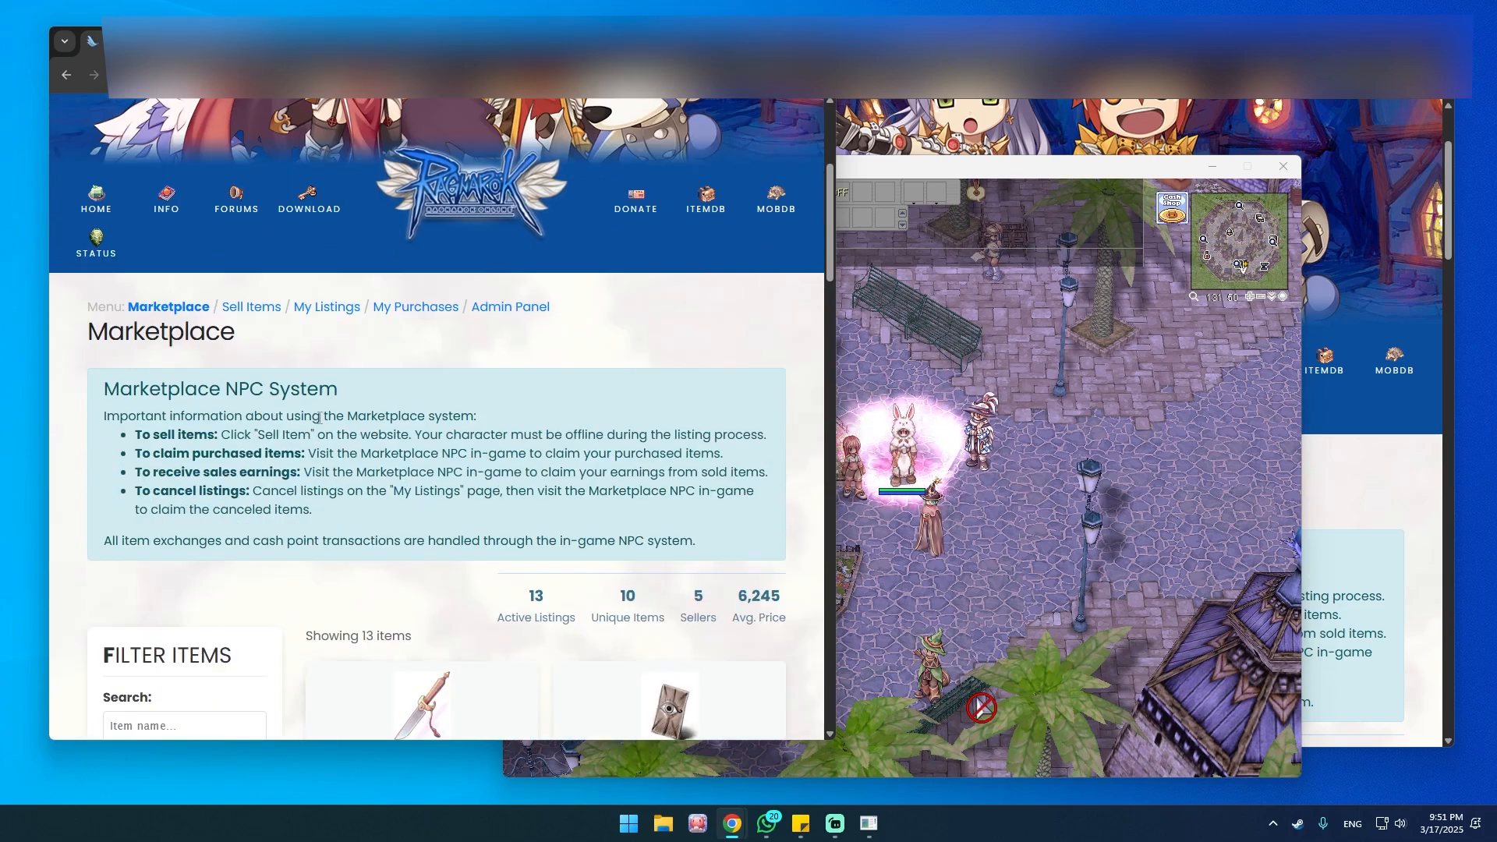
Step: Filter the Marketplace admin panel data with both From Date and To Date set to 03/17/2025
click(510, 308)
scroll(681, 358, down, 1)
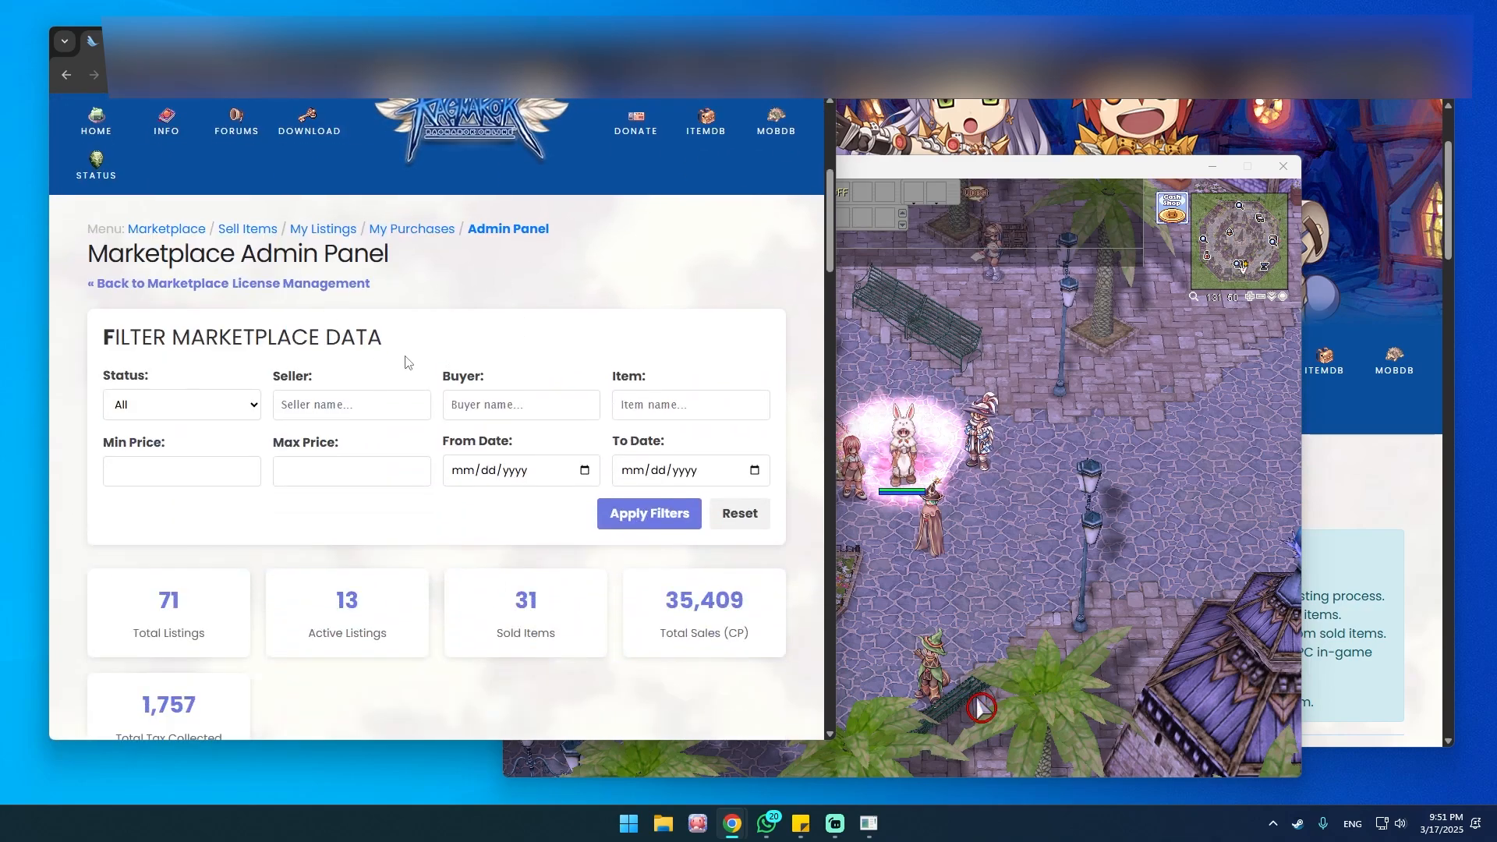
click(583, 470)
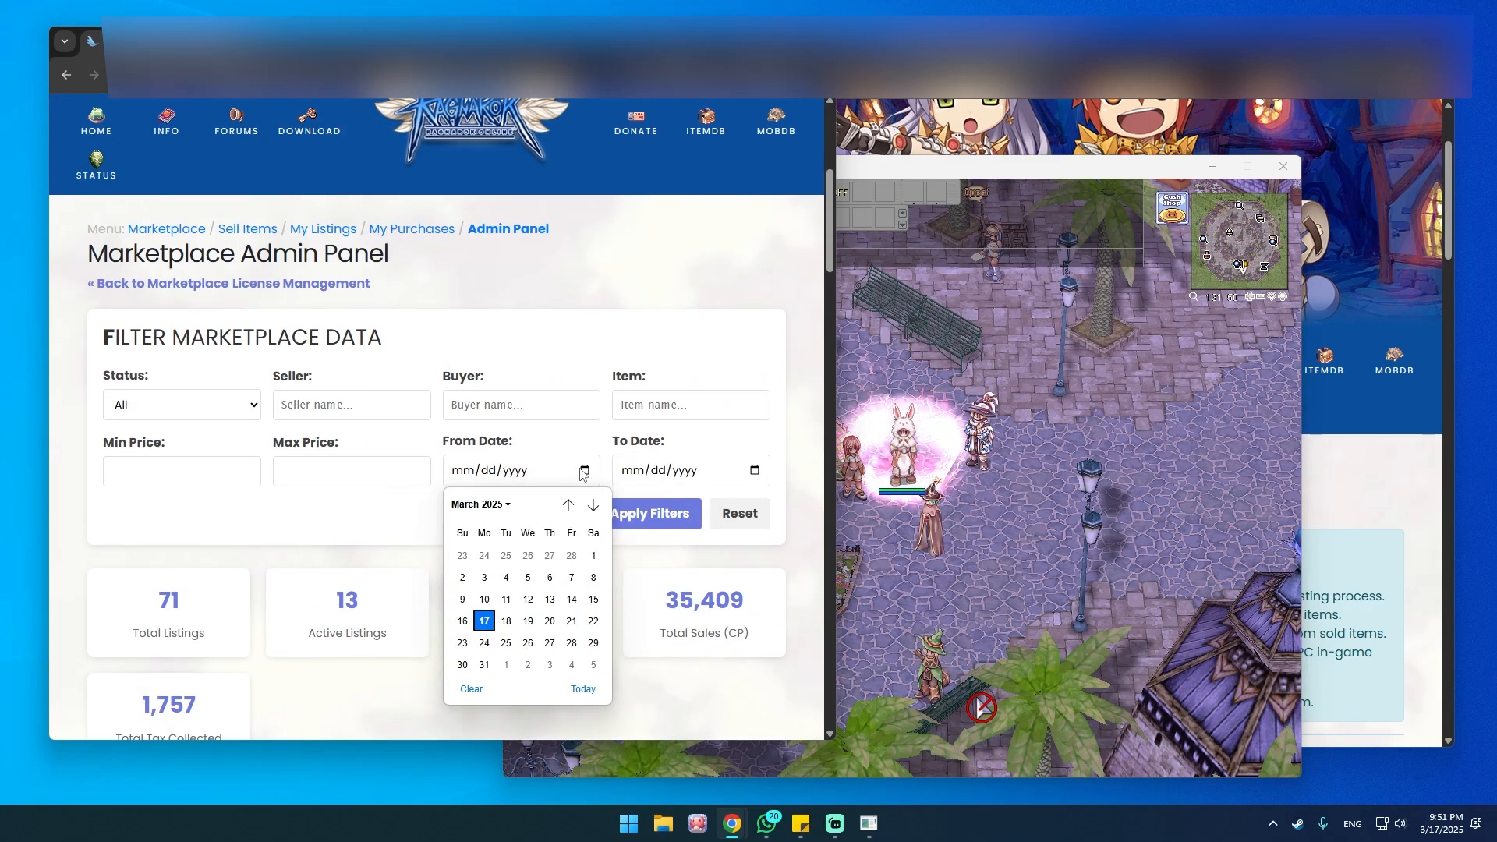
click(484, 620)
click(754, 470)
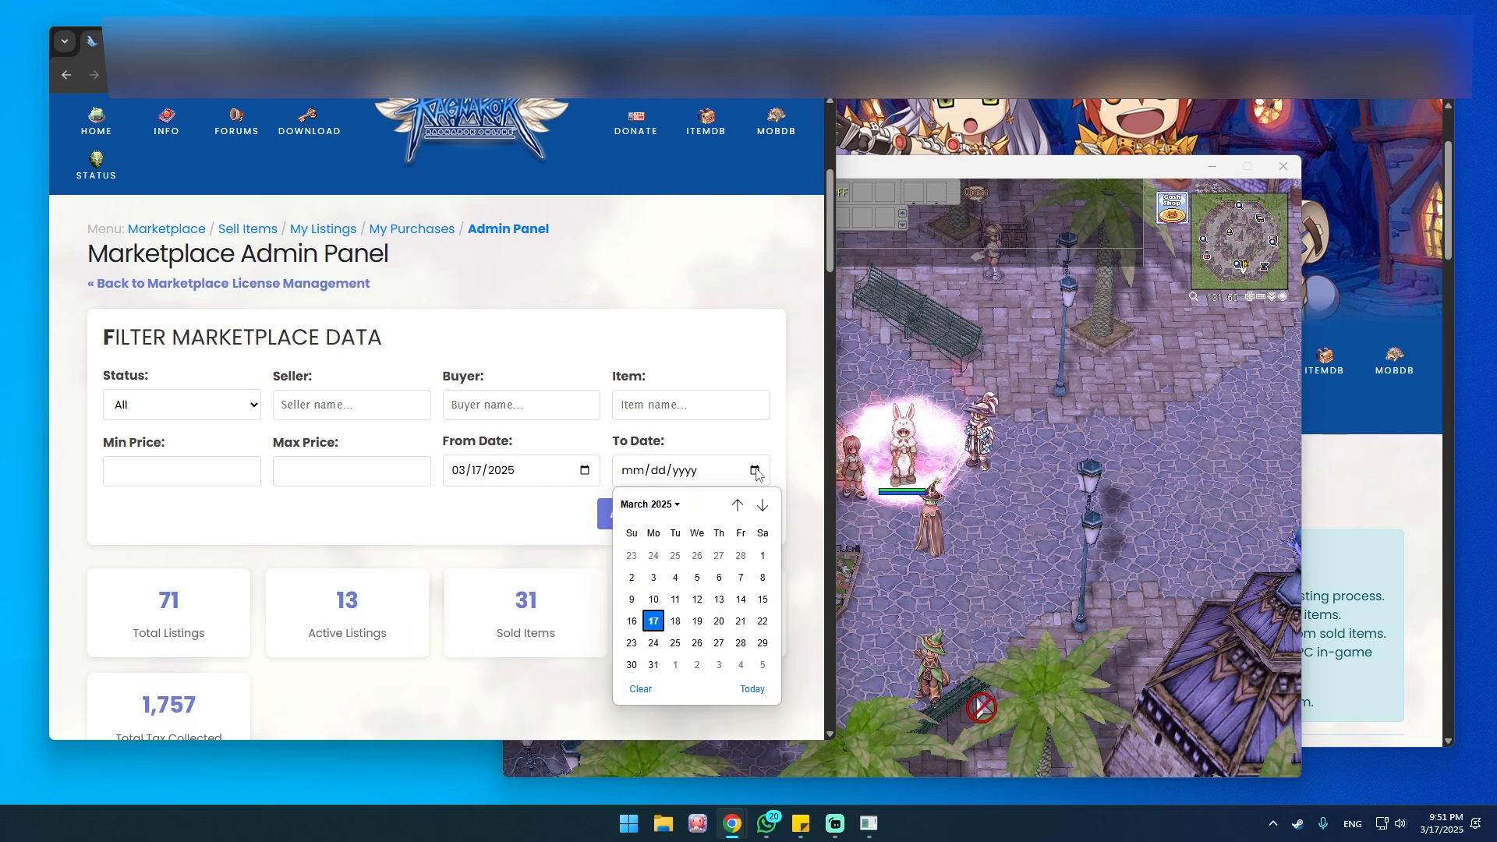
click(654, 620)
click(655, 521)
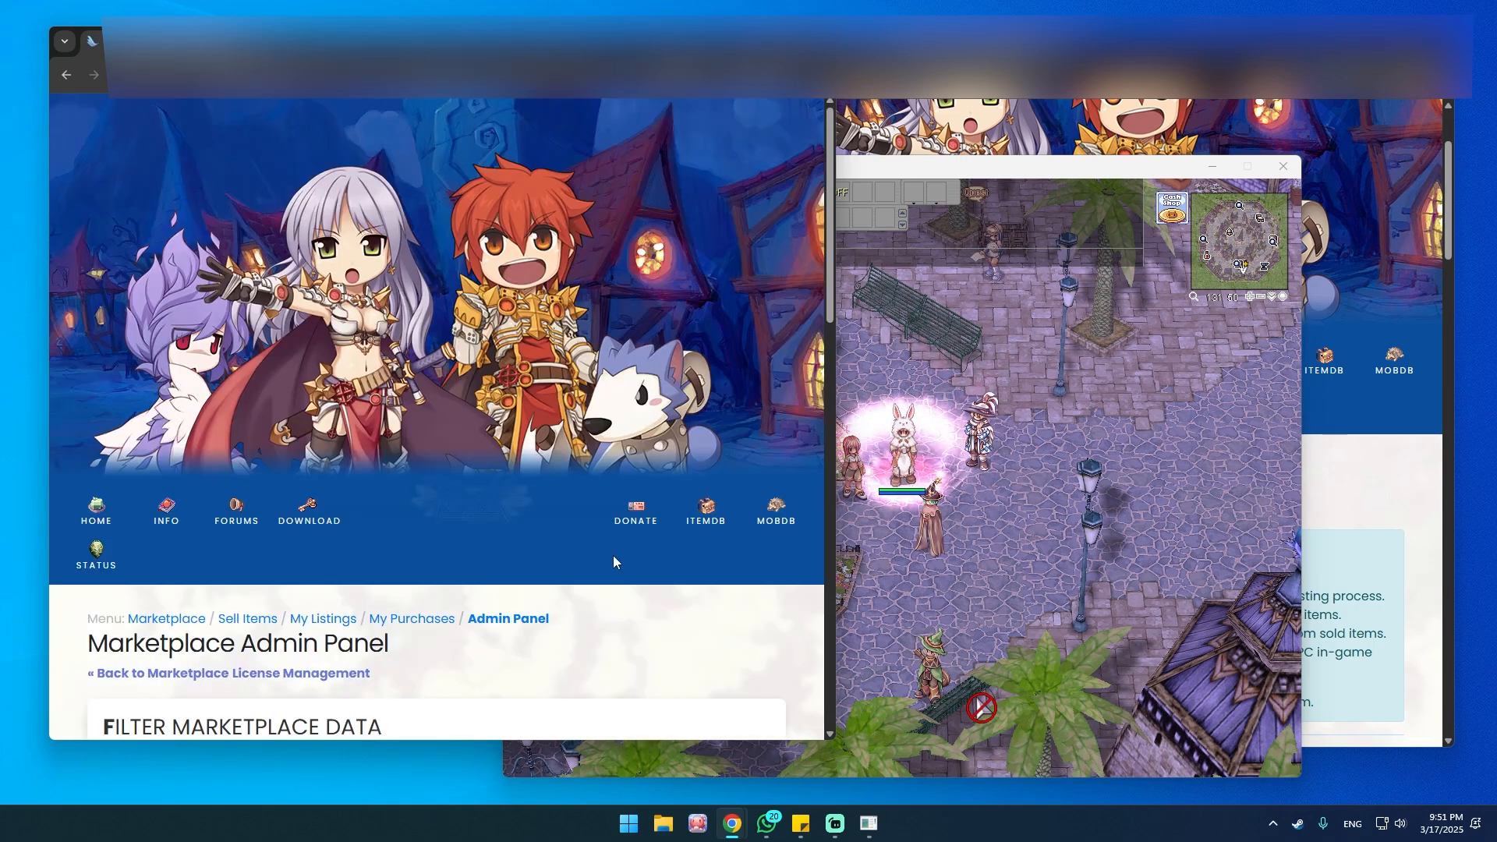
scroll(613, 555, down, 1)
scroll(225, 511, down, 9)
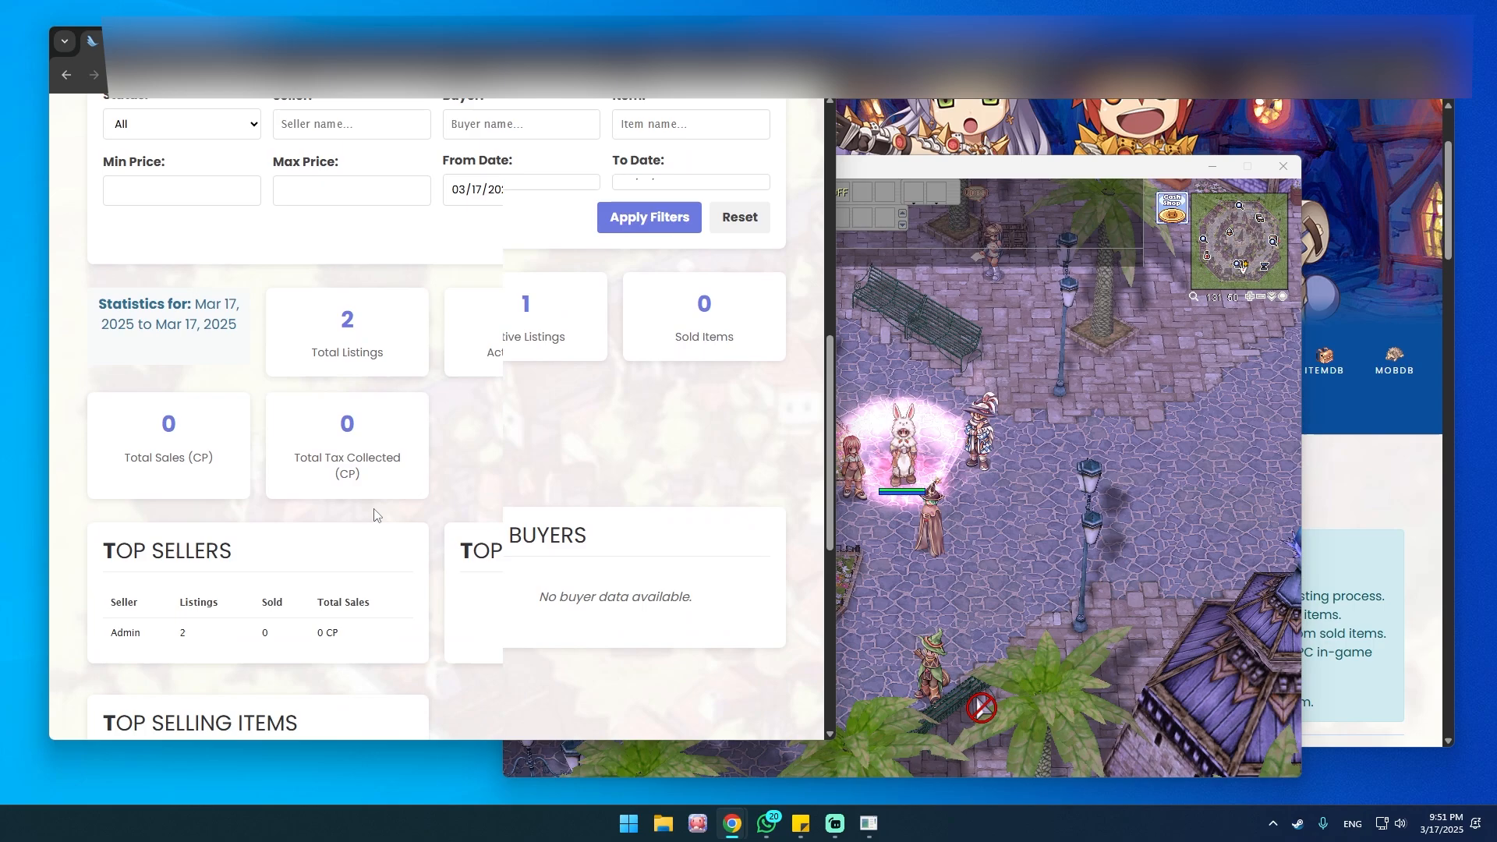
Step: Open the marketplace license management page and examine the license status
scroll(536, 560, up, 4)
scroll(536, 560, up, 7)
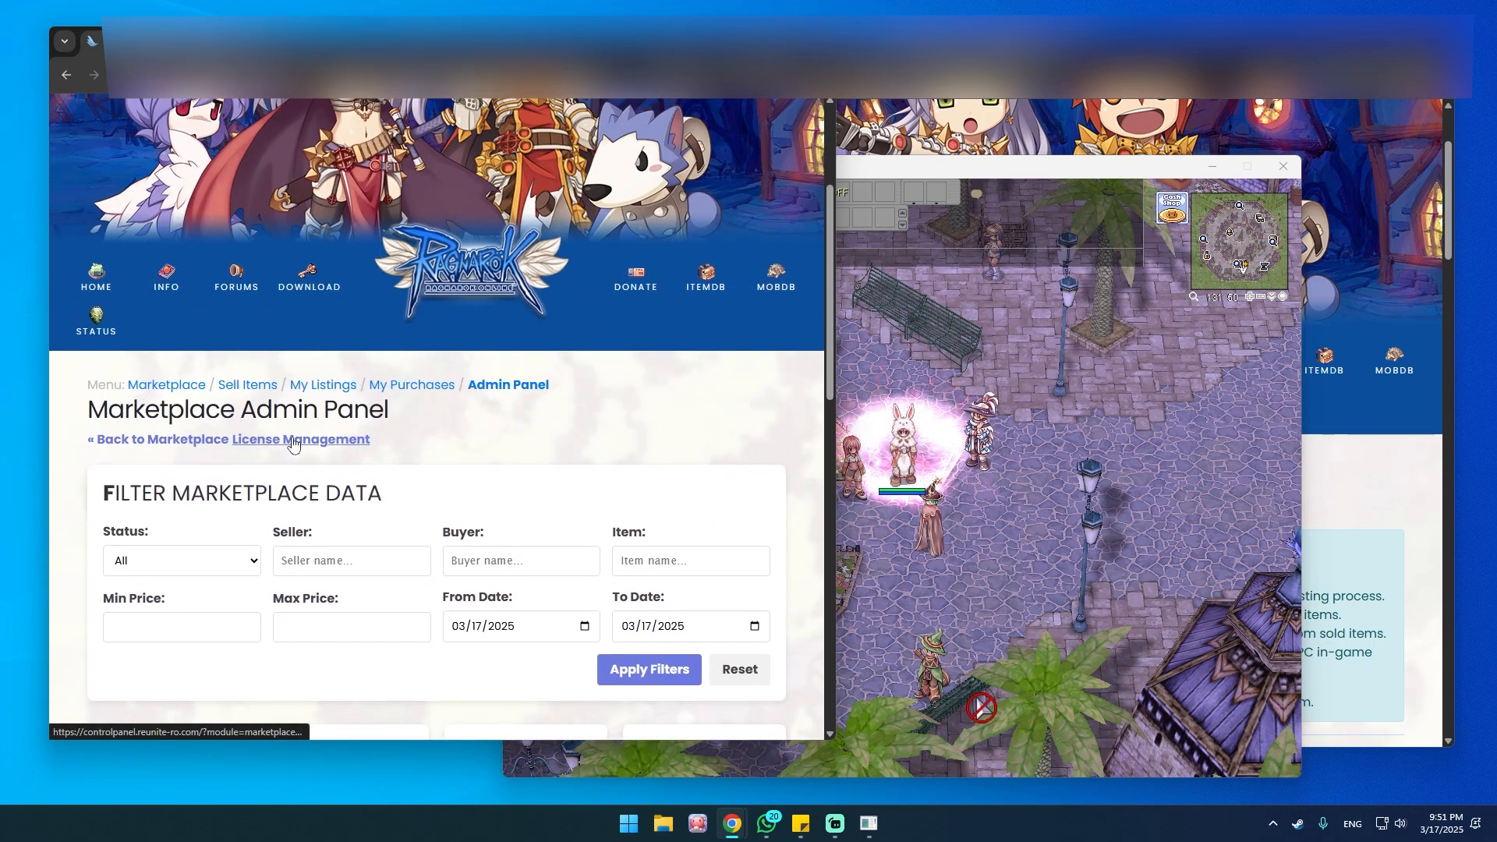
click(295, 441)
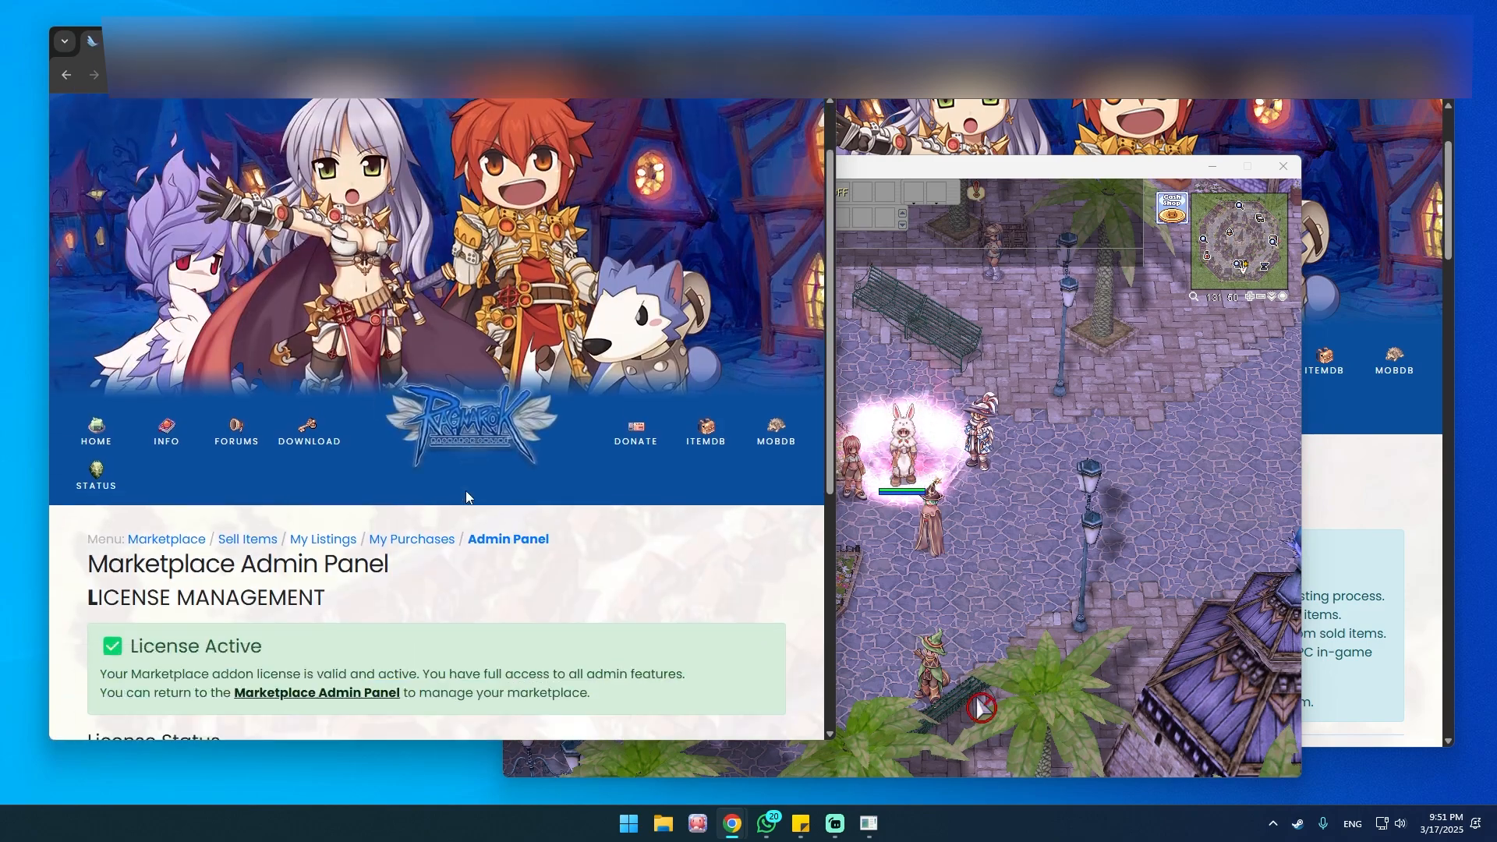
scroll(341, 577, down, 3)
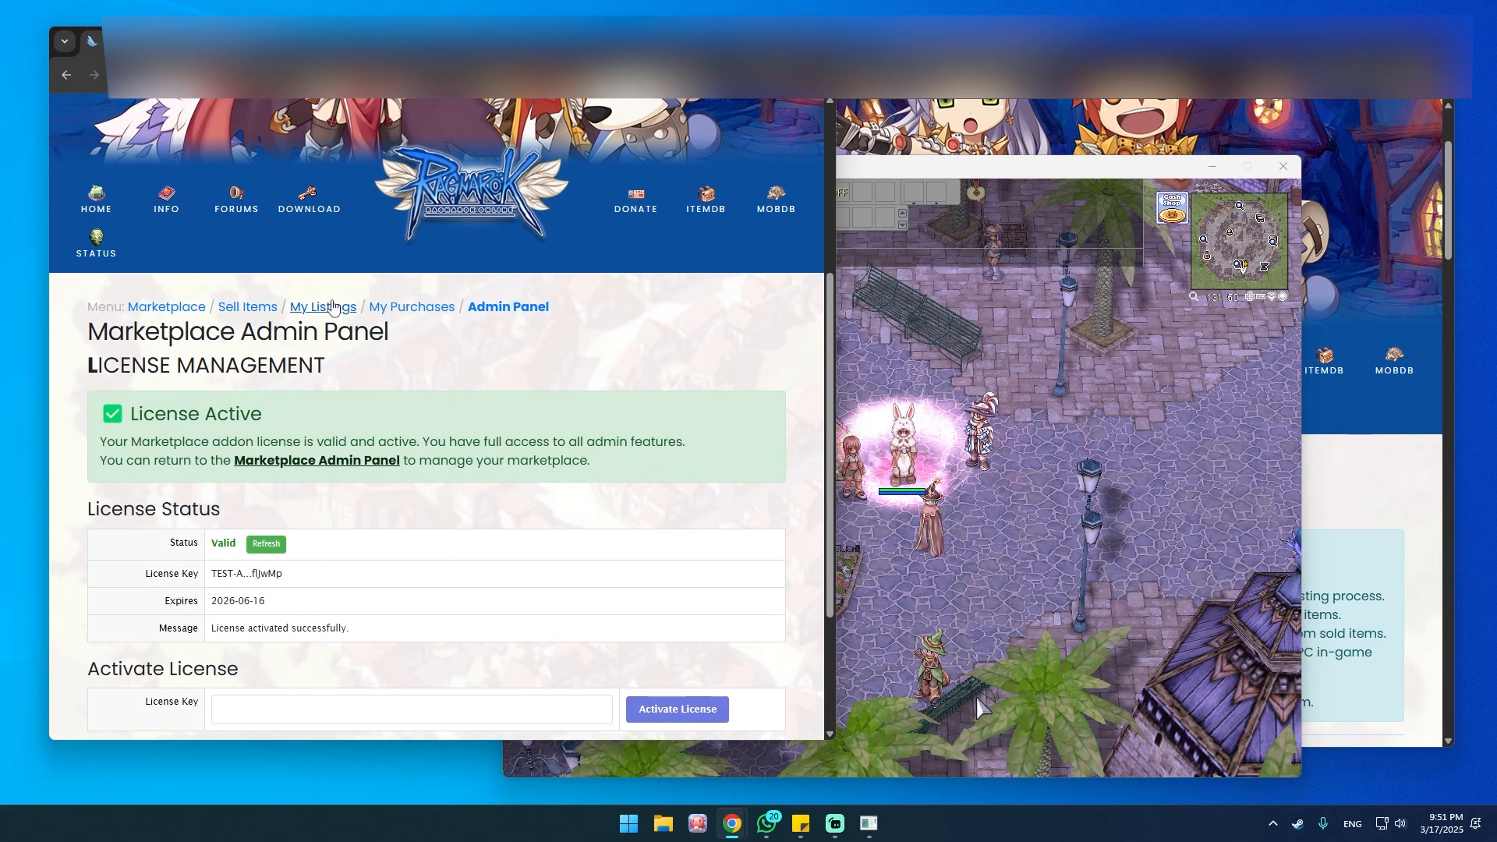
Step: Return to the main Marketplace page and maximize its browser window
click(178, 313)
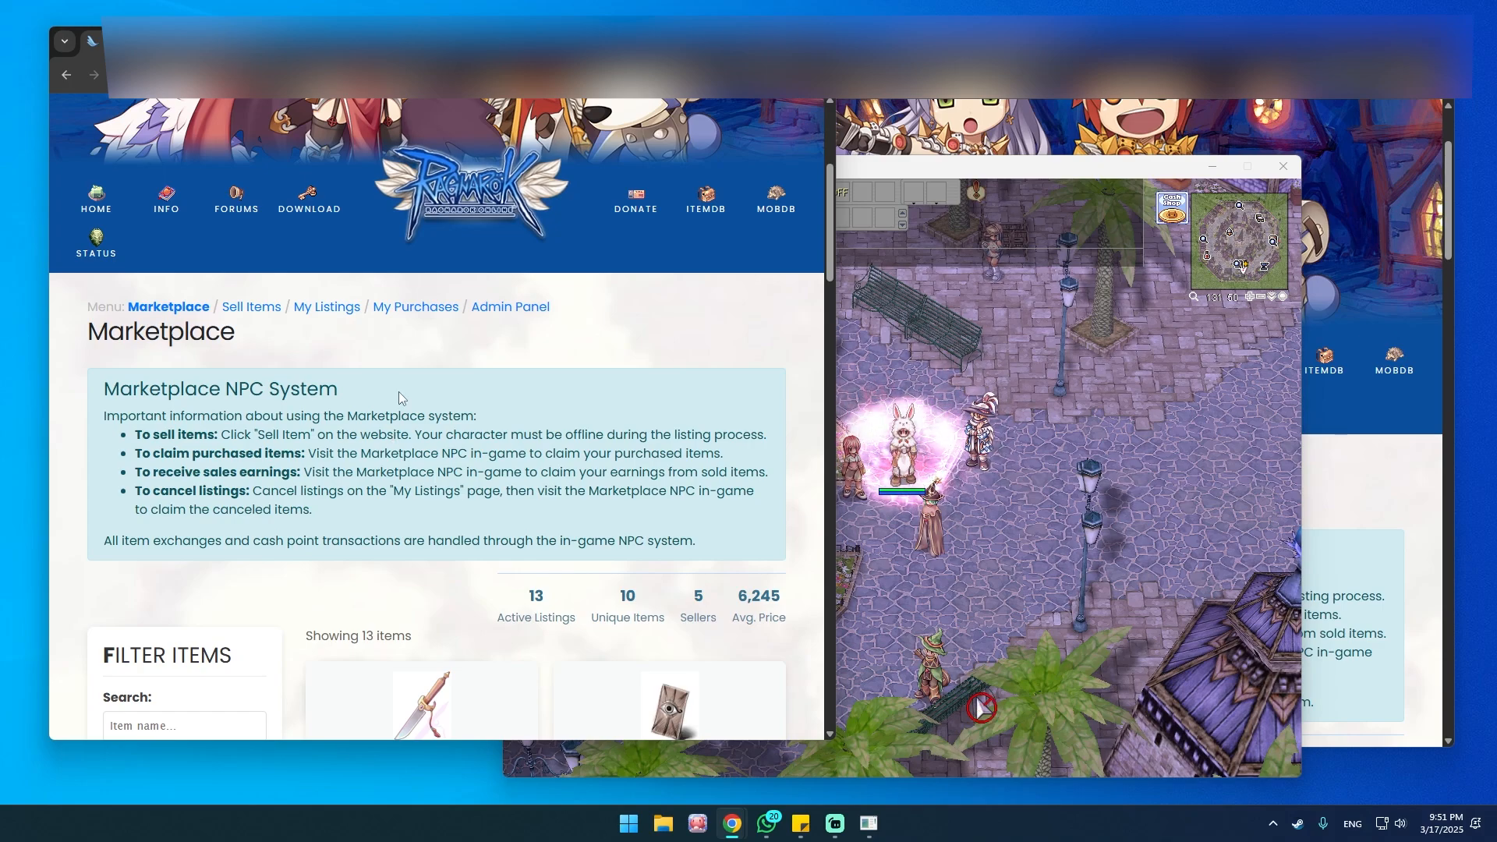
scroll(399, 393, down, 4)
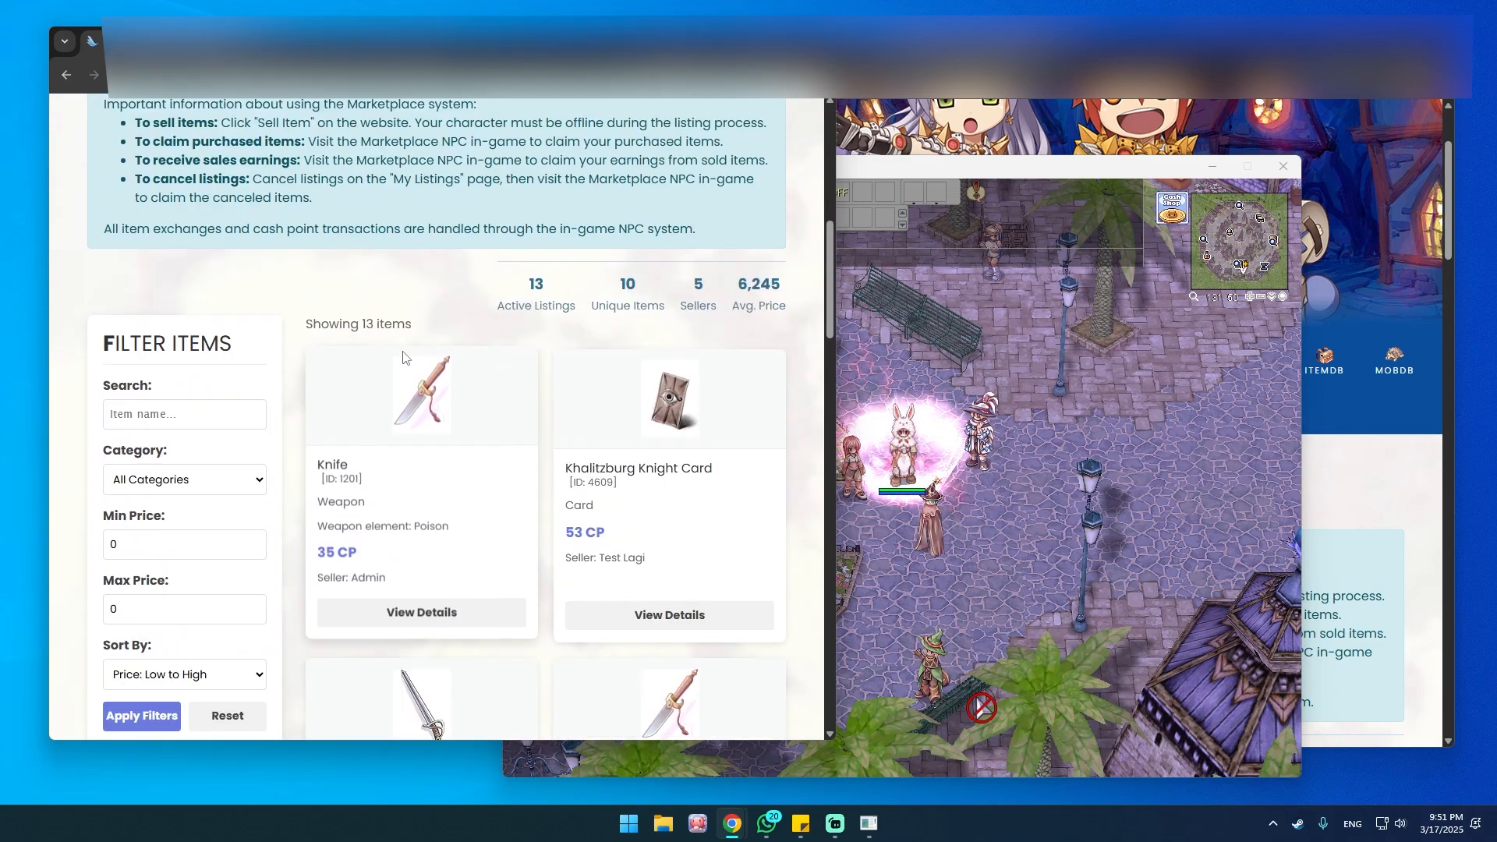
scroll(419, 357, up, 1)
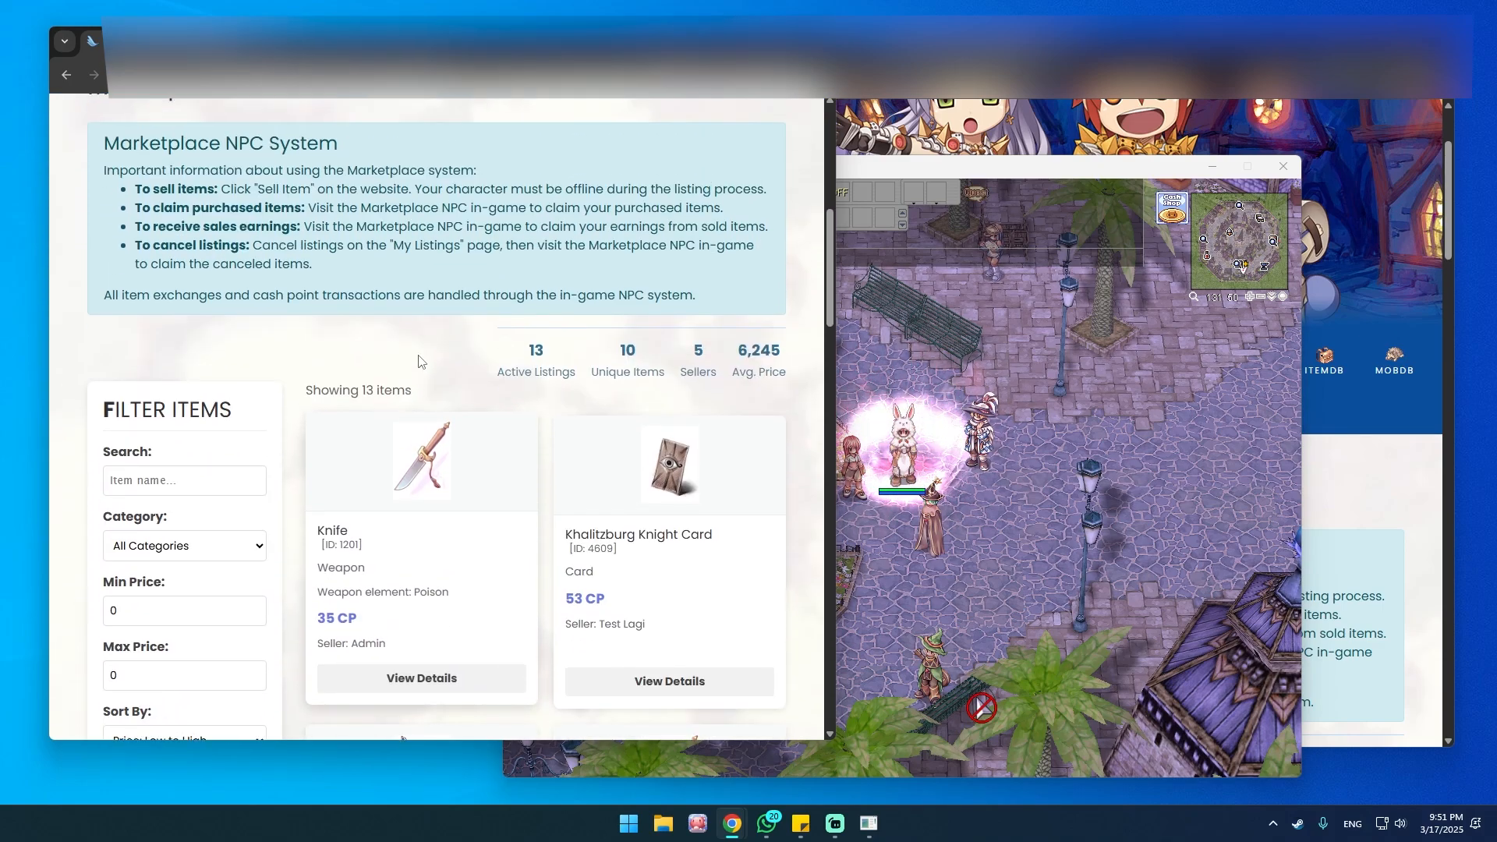
drag(826, 250, 826, 290)
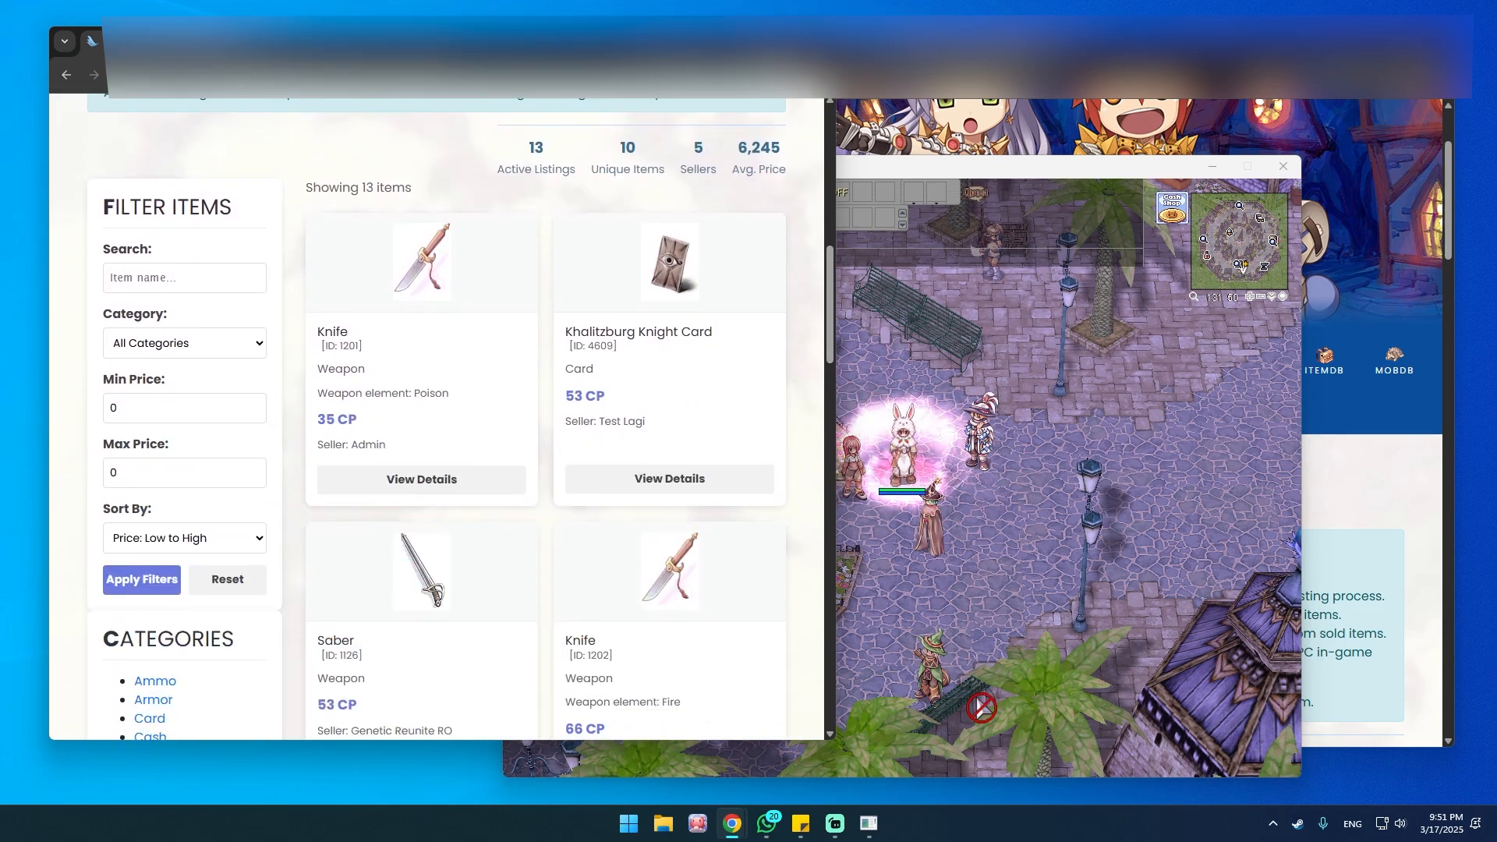
click(782, 42)
Step: Examine the marketplace listings, including item types, prices, sellers, inserted cards and purchase options
scroll(996, 452, up, 2)
scroll(993, 450, down, 9)
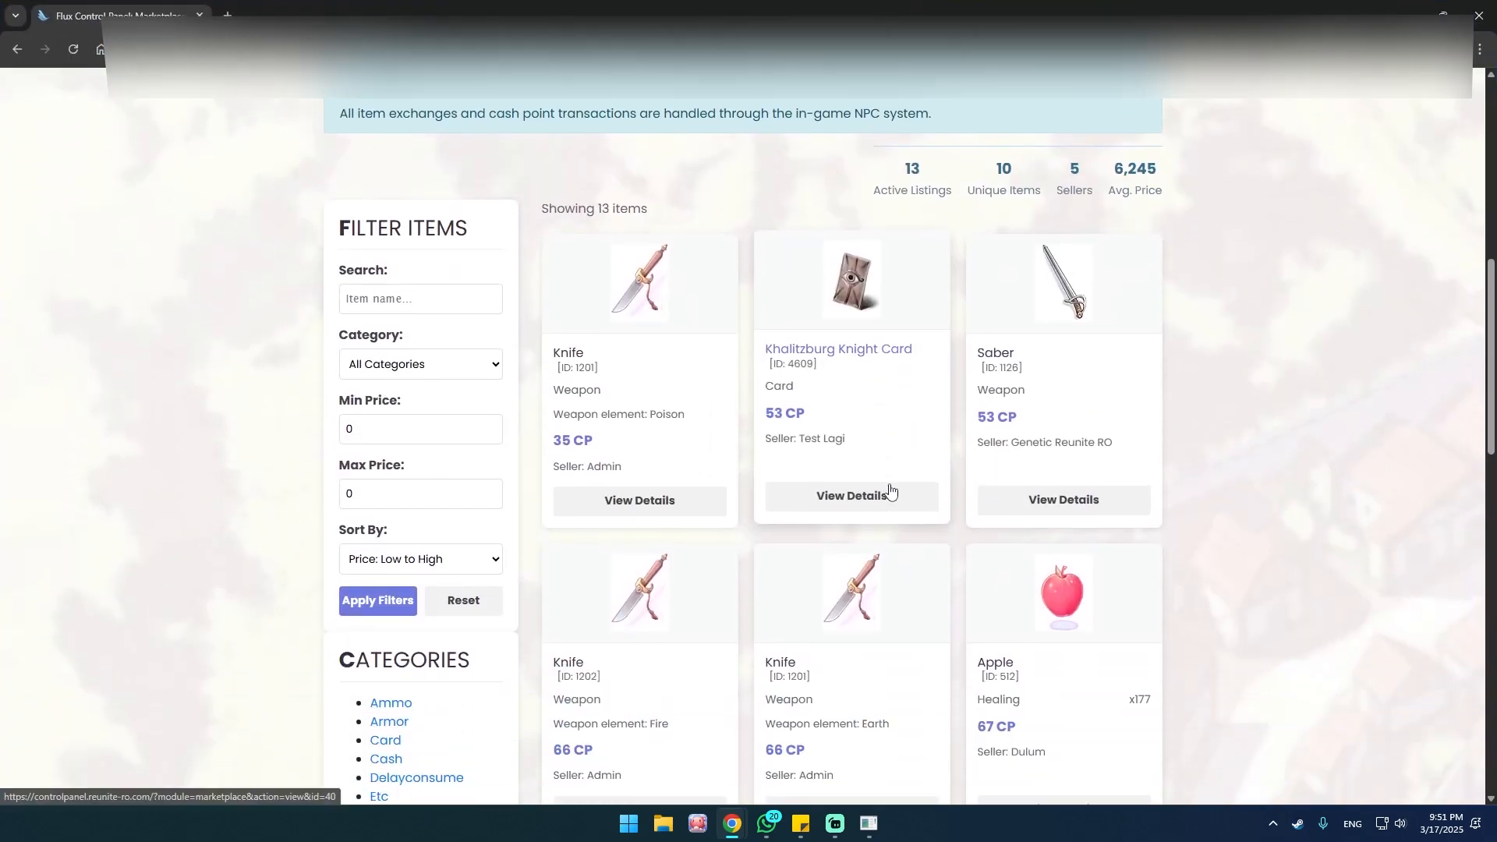
scroll(723, 568, down, 3)
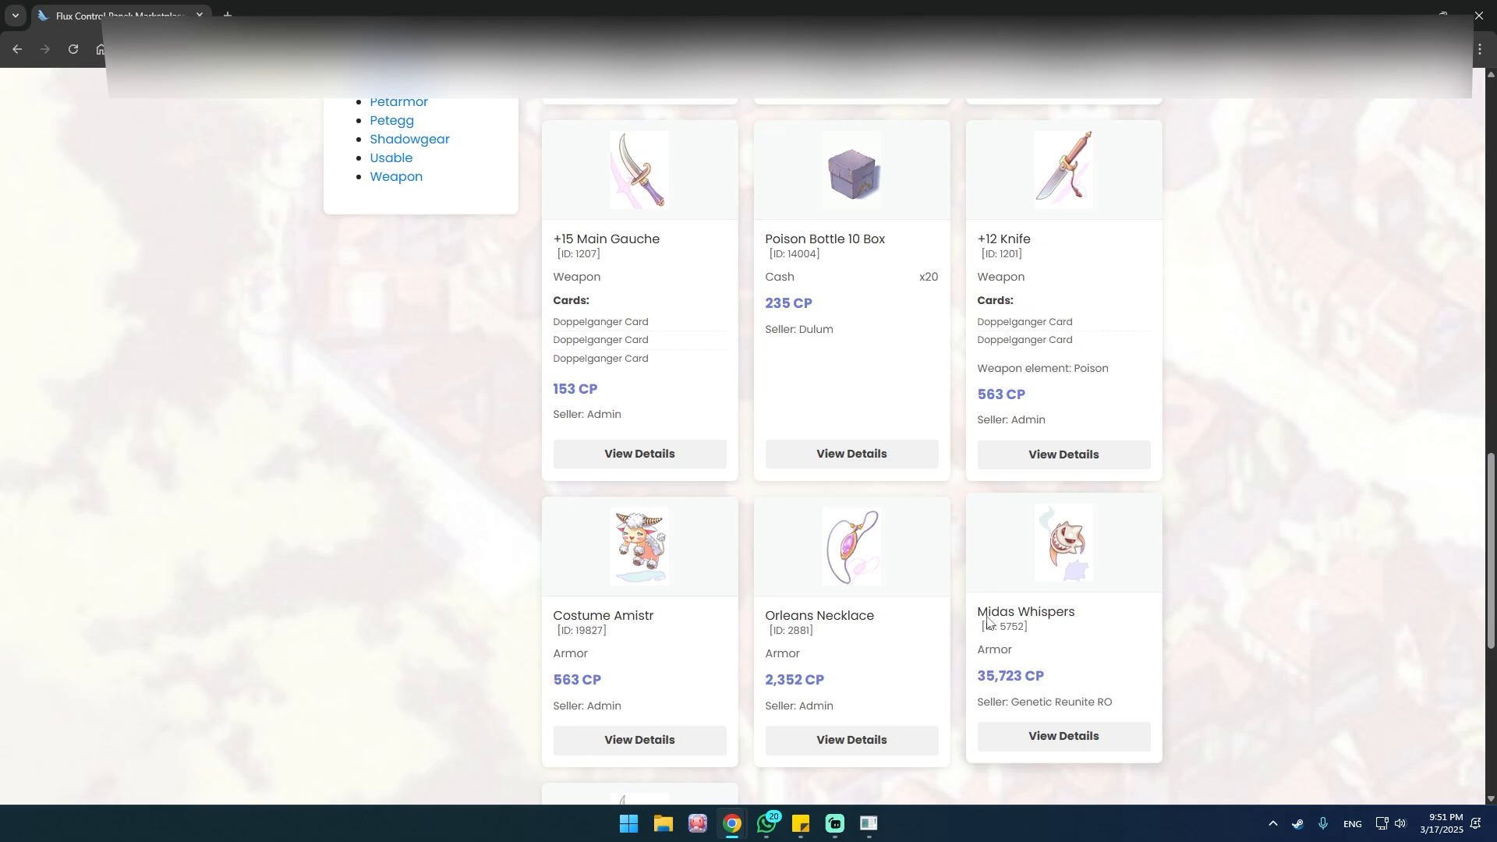
scroll(741, 538, down, 3)
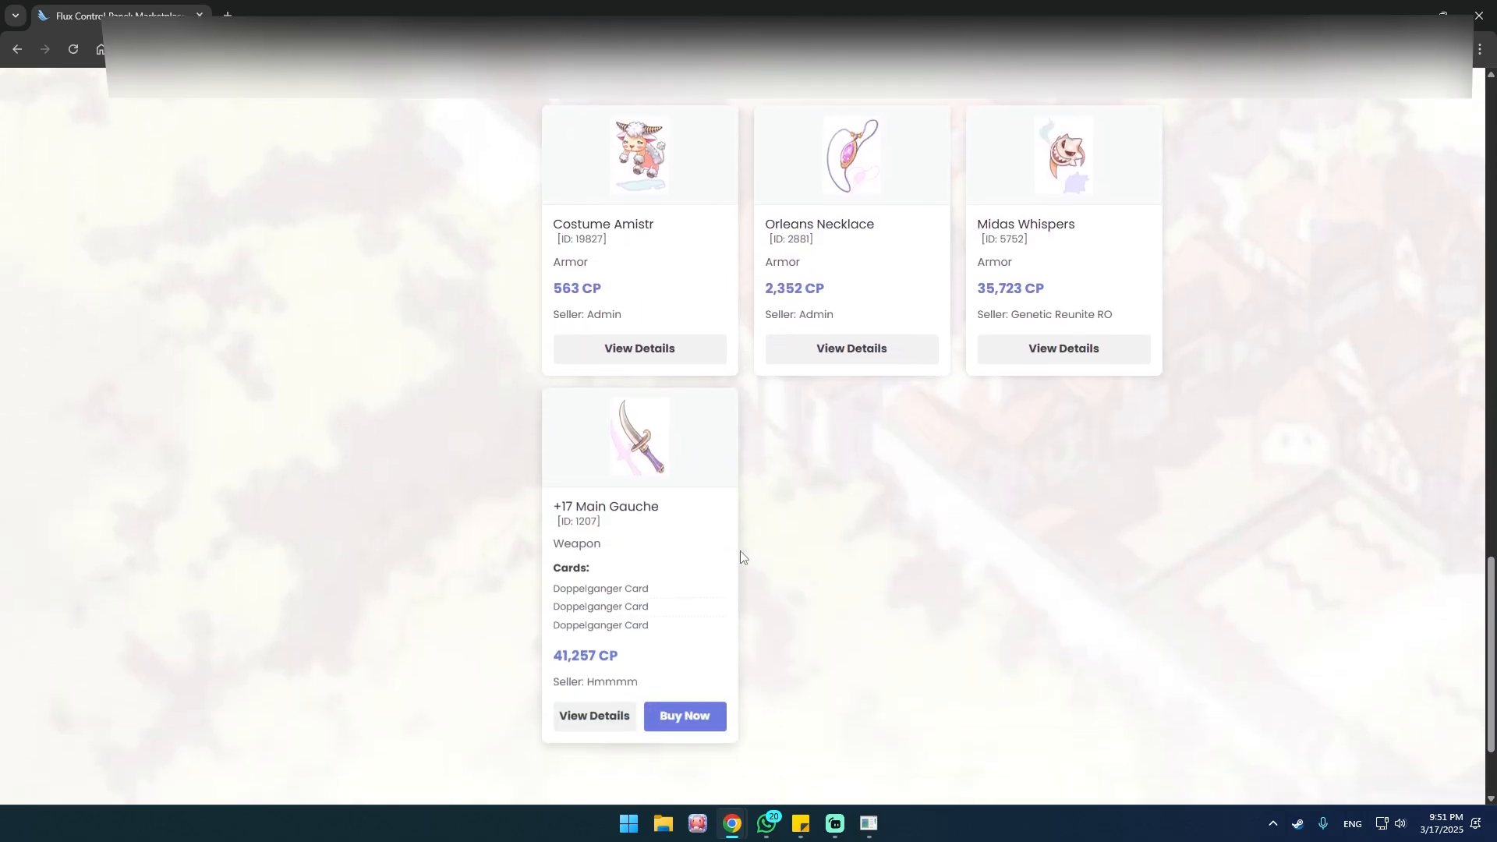
scroll(762, 577, up, 12)
scroll(783, 577, up, 1)
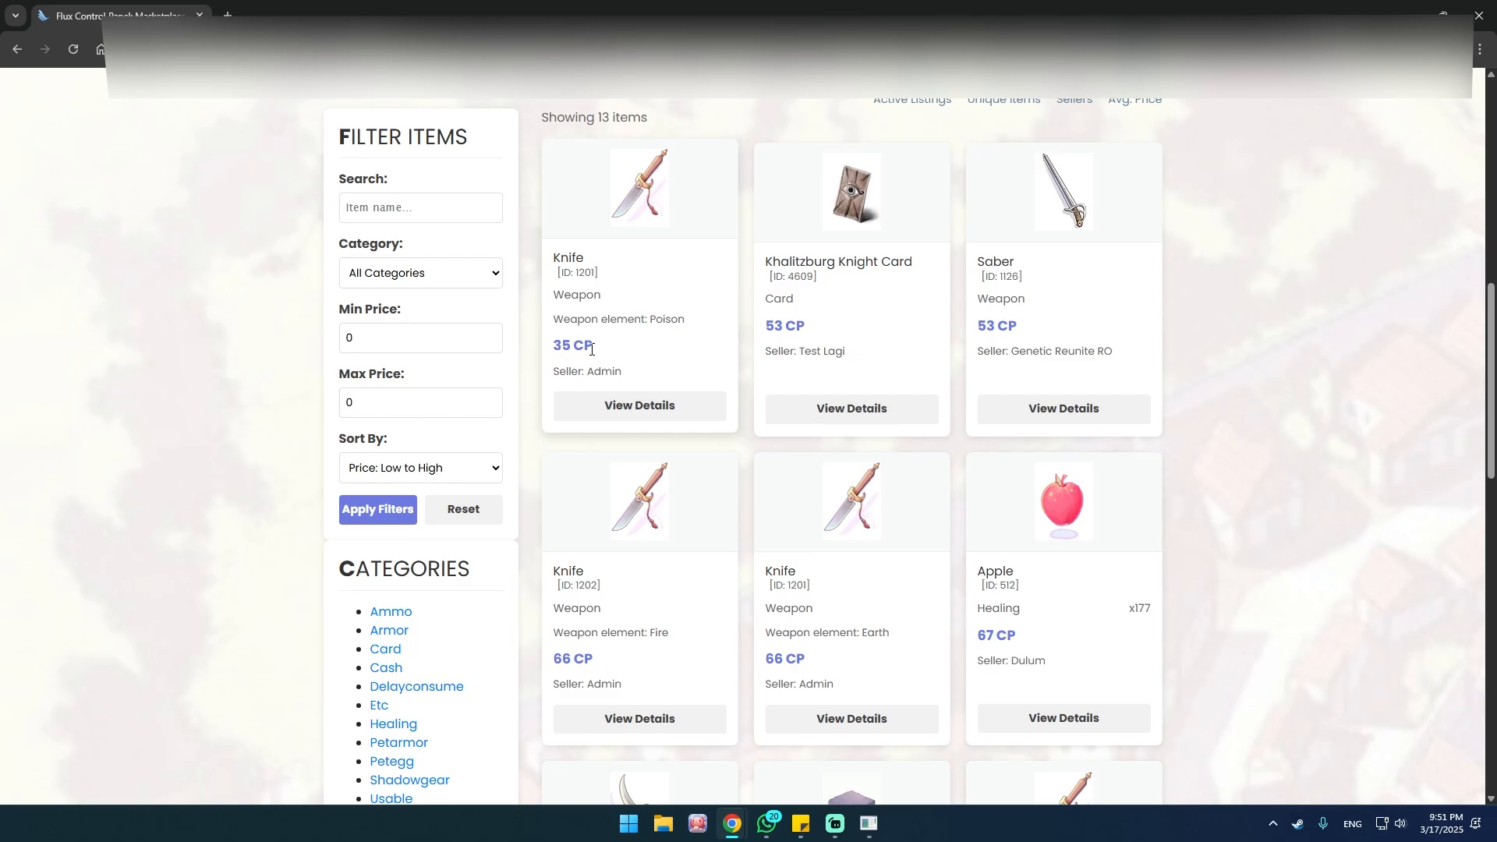
scroll(787, 428, down, 2)
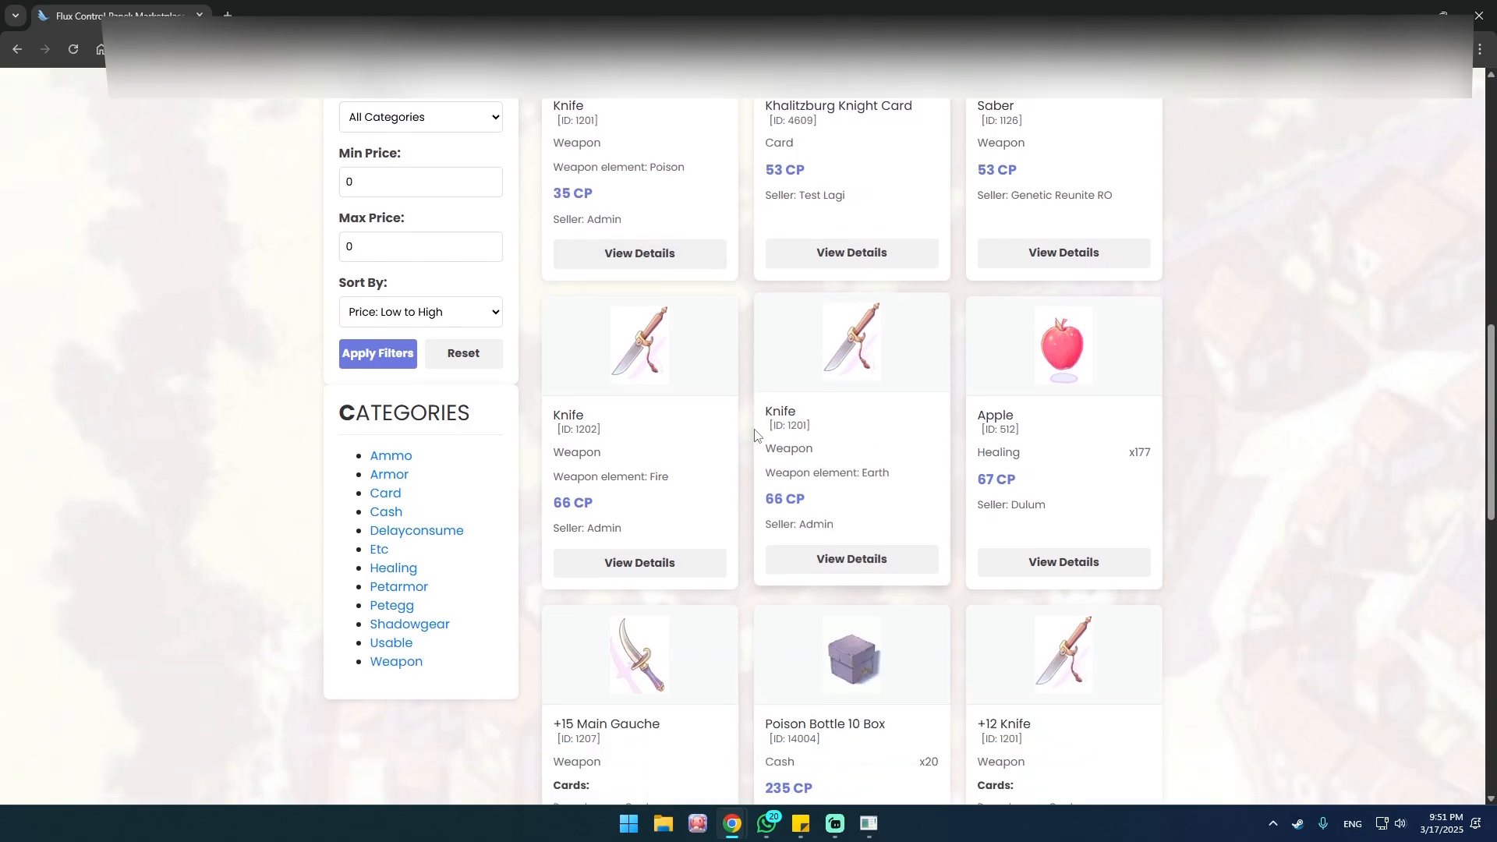
scroll(788, 428, up, 2)
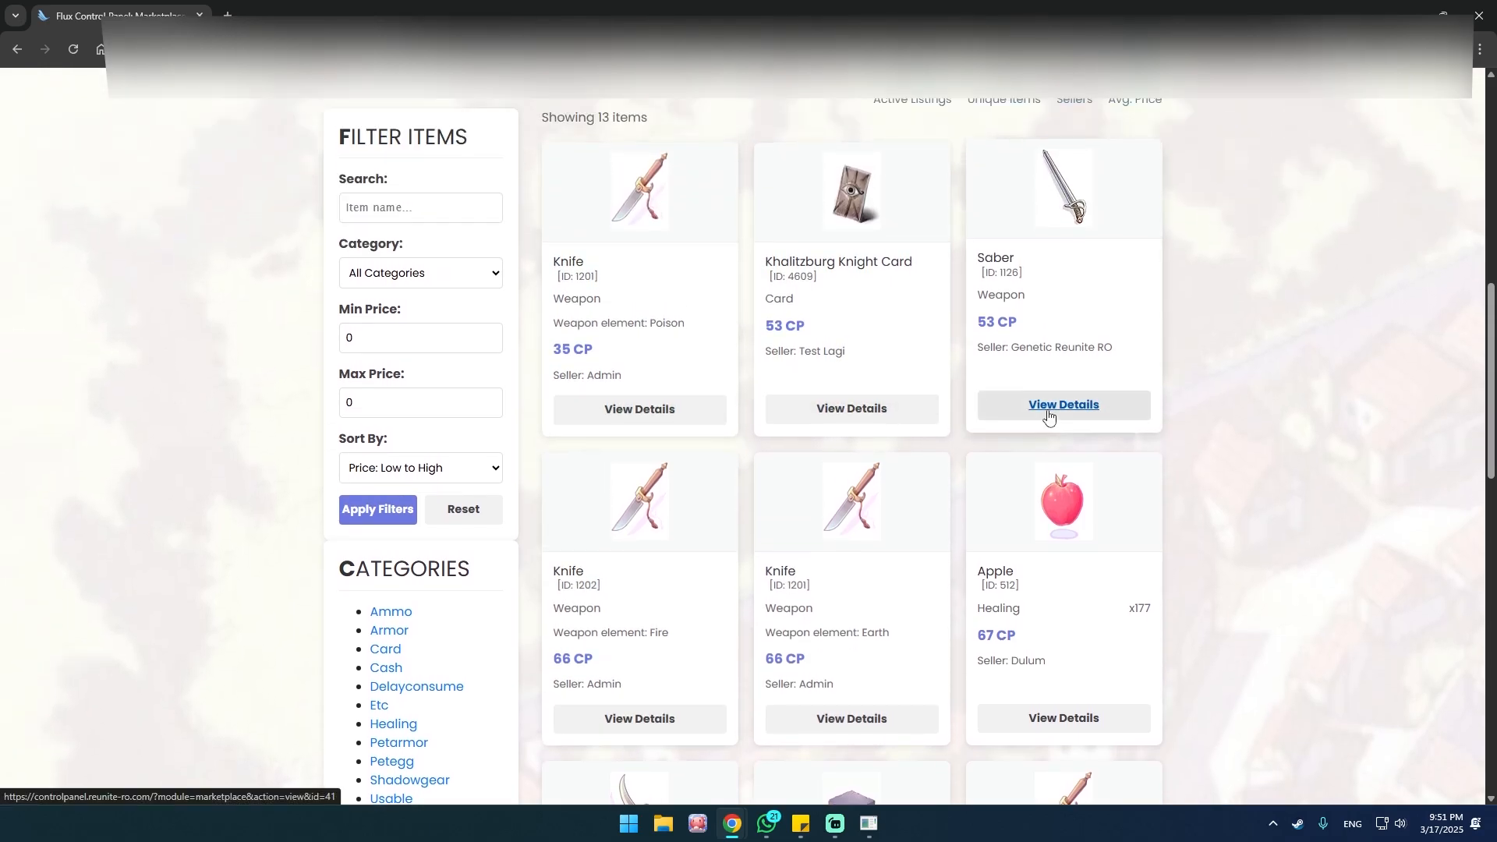
scroll(832, 485, down, 3)
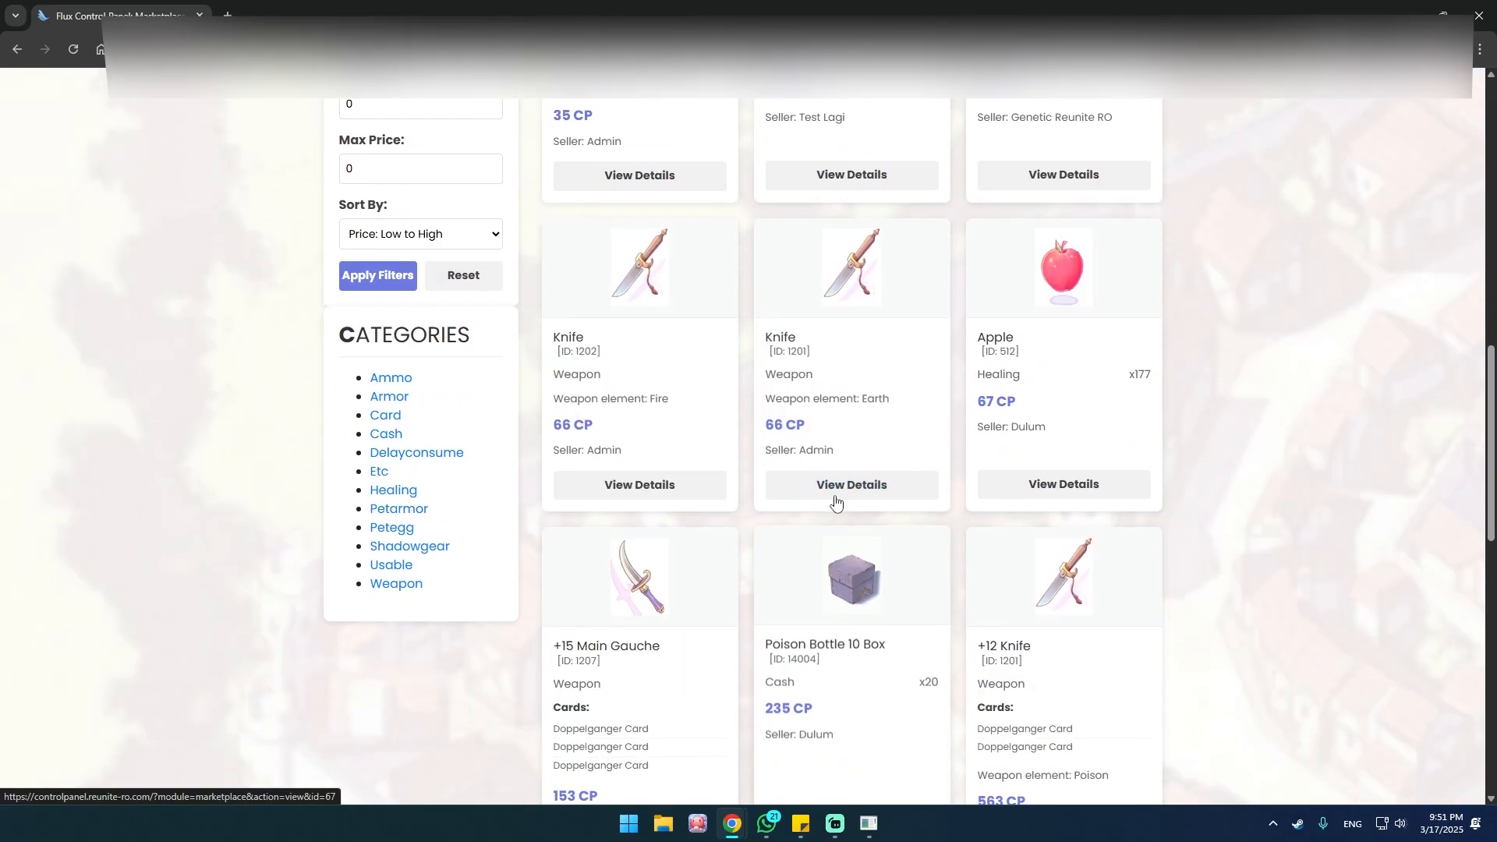
scroll(784, 484, down, 8)
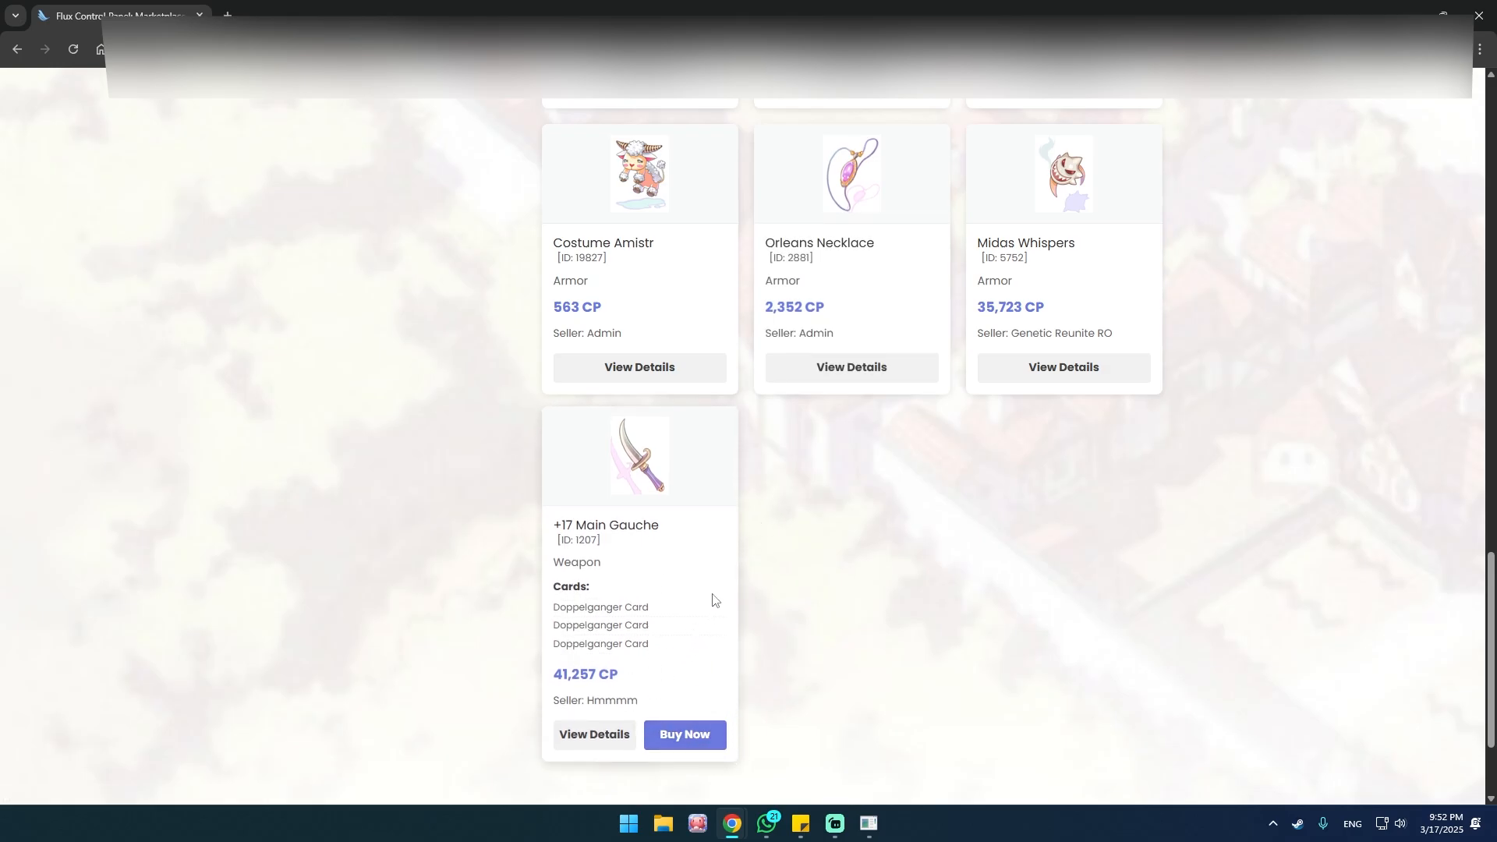
scroll(712, 599, up, 18)
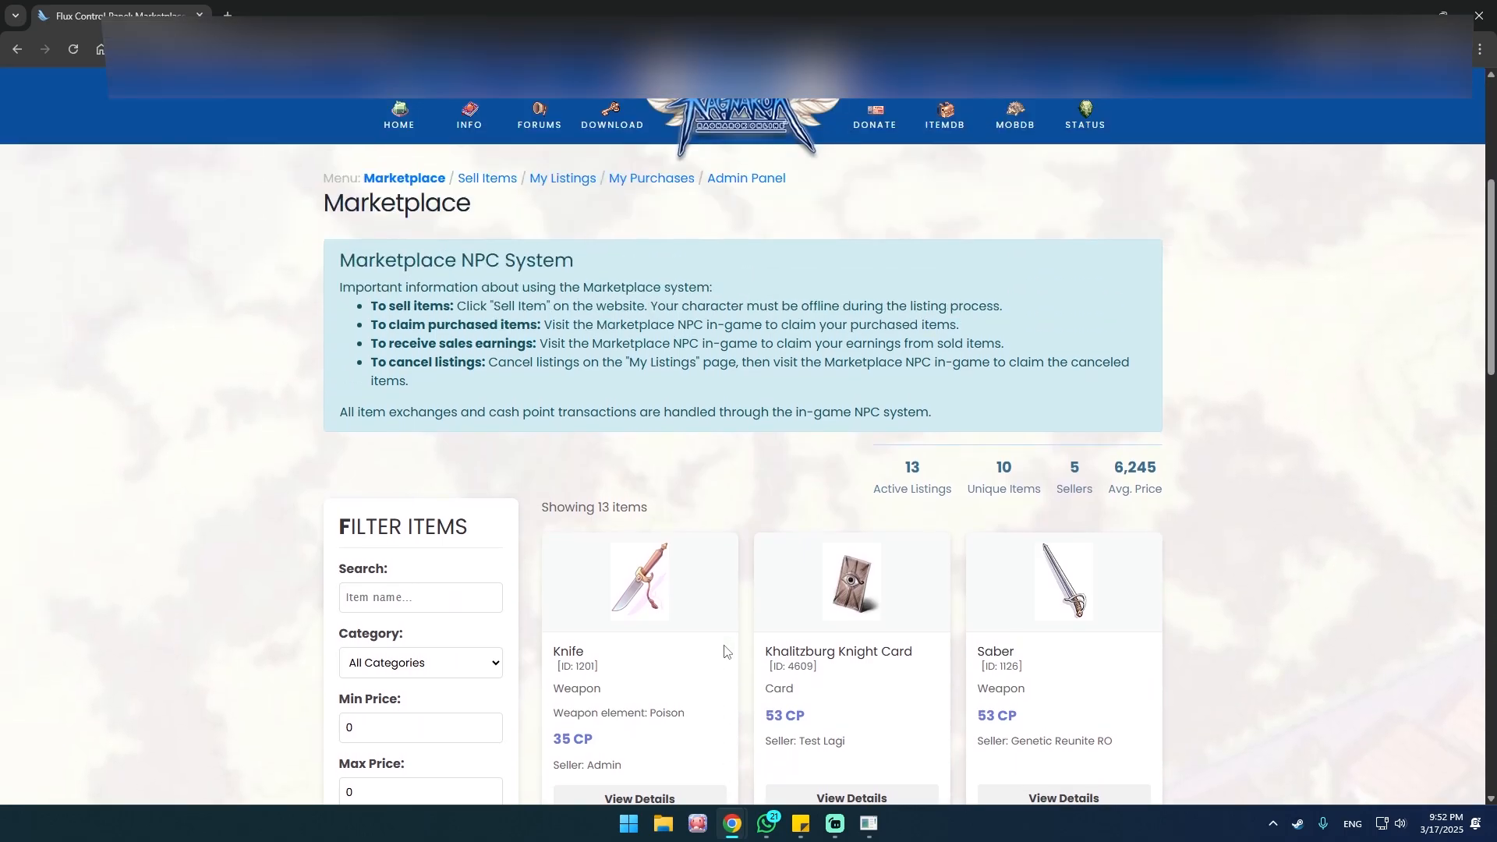
Step: Switch to the other Chrome window showing the marketplace and open its Sell Items page
click(736, 837)
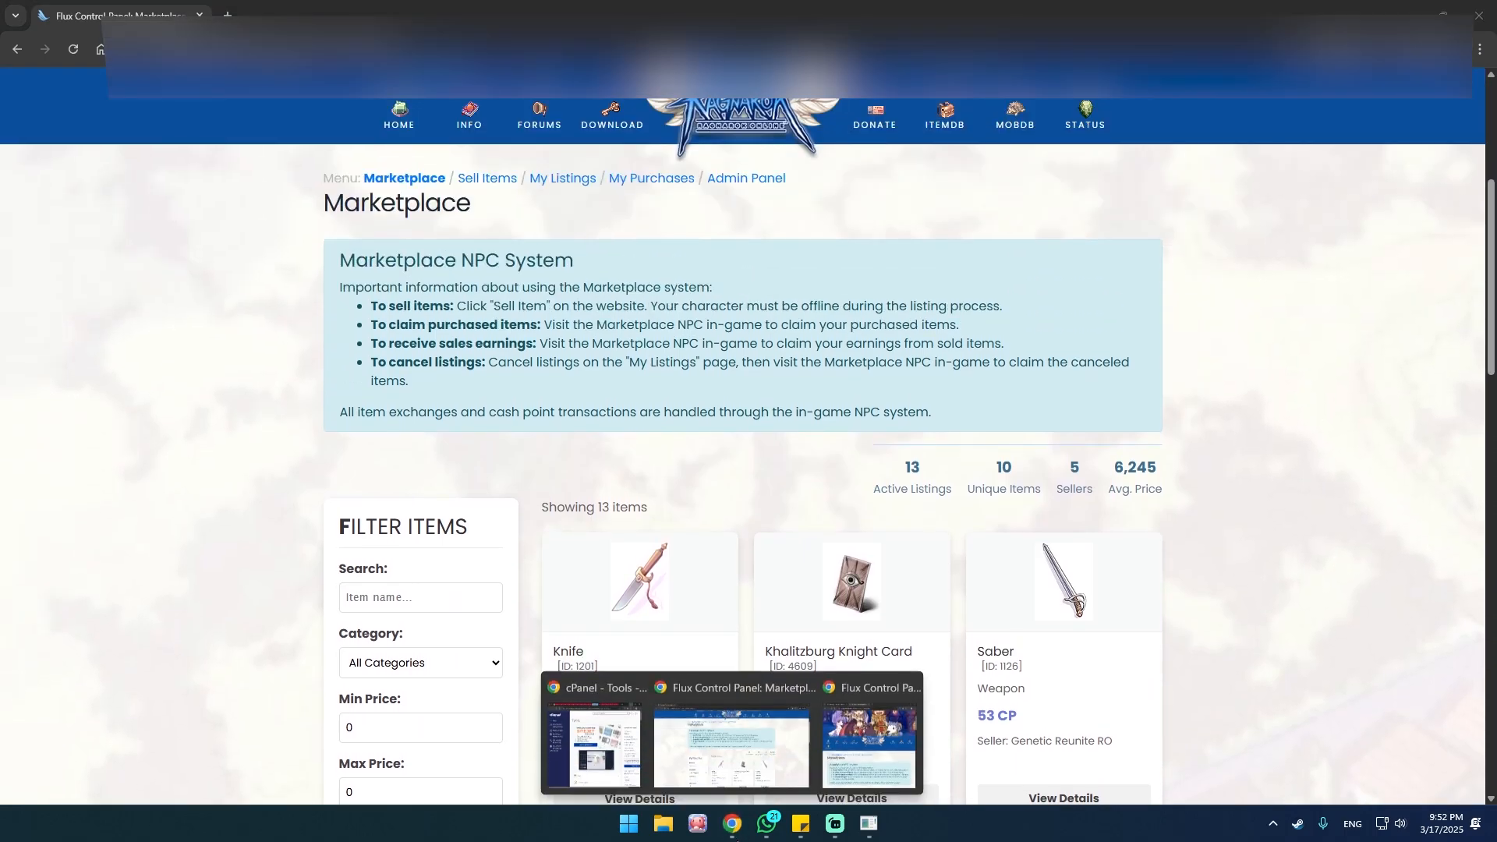
click(868, 754)
scroll(1060, 421, down, 1)
drag(1276, 55, 1118, 45)
click(707, 381)
scroll(914, 567, down, 7)
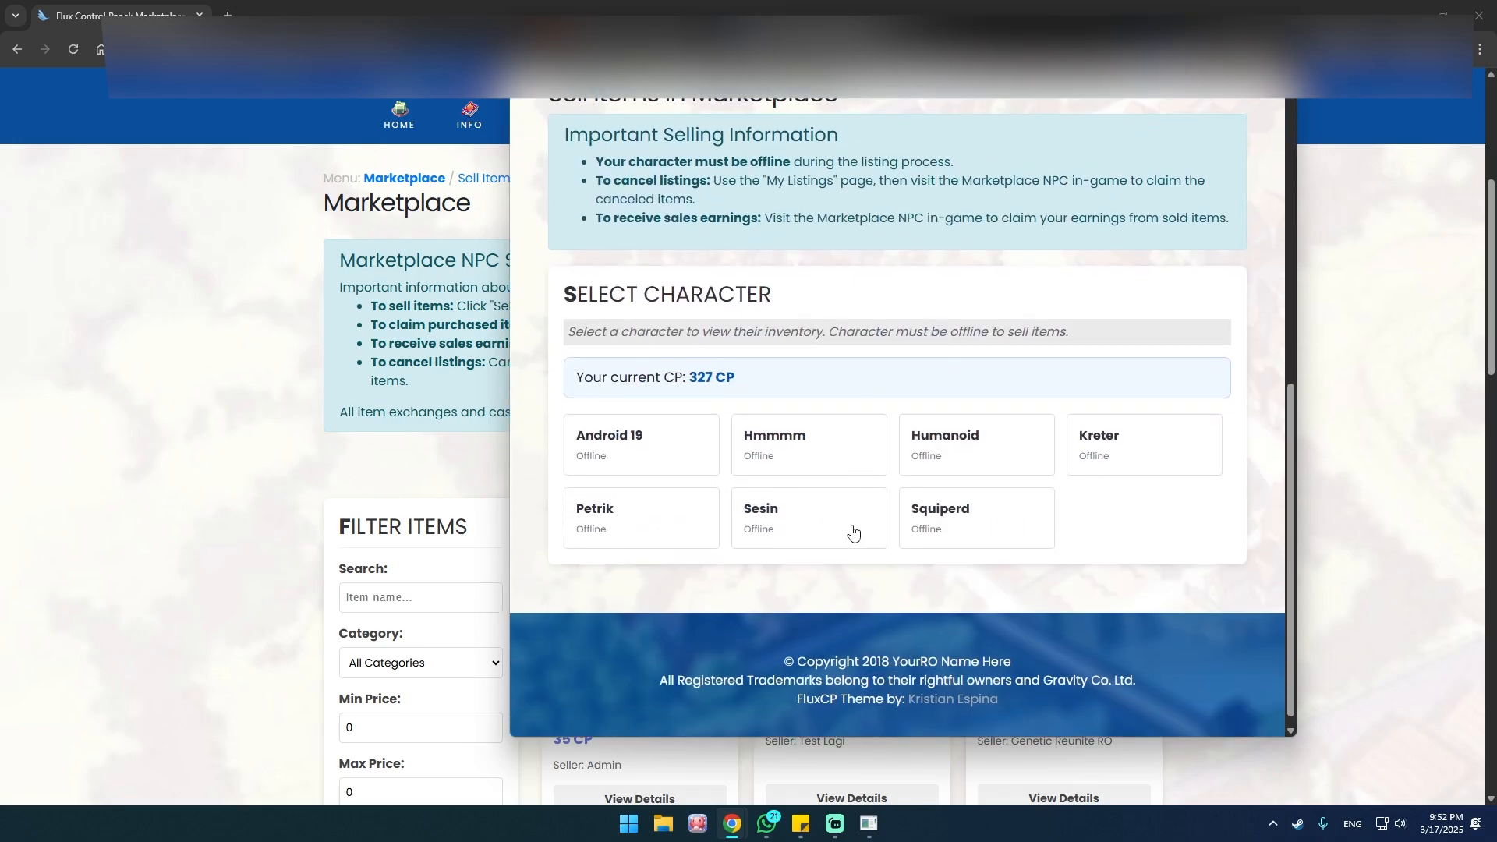
Step: Select the character Android 19 and review the items in its inventory that can be sold
click(761, 474)
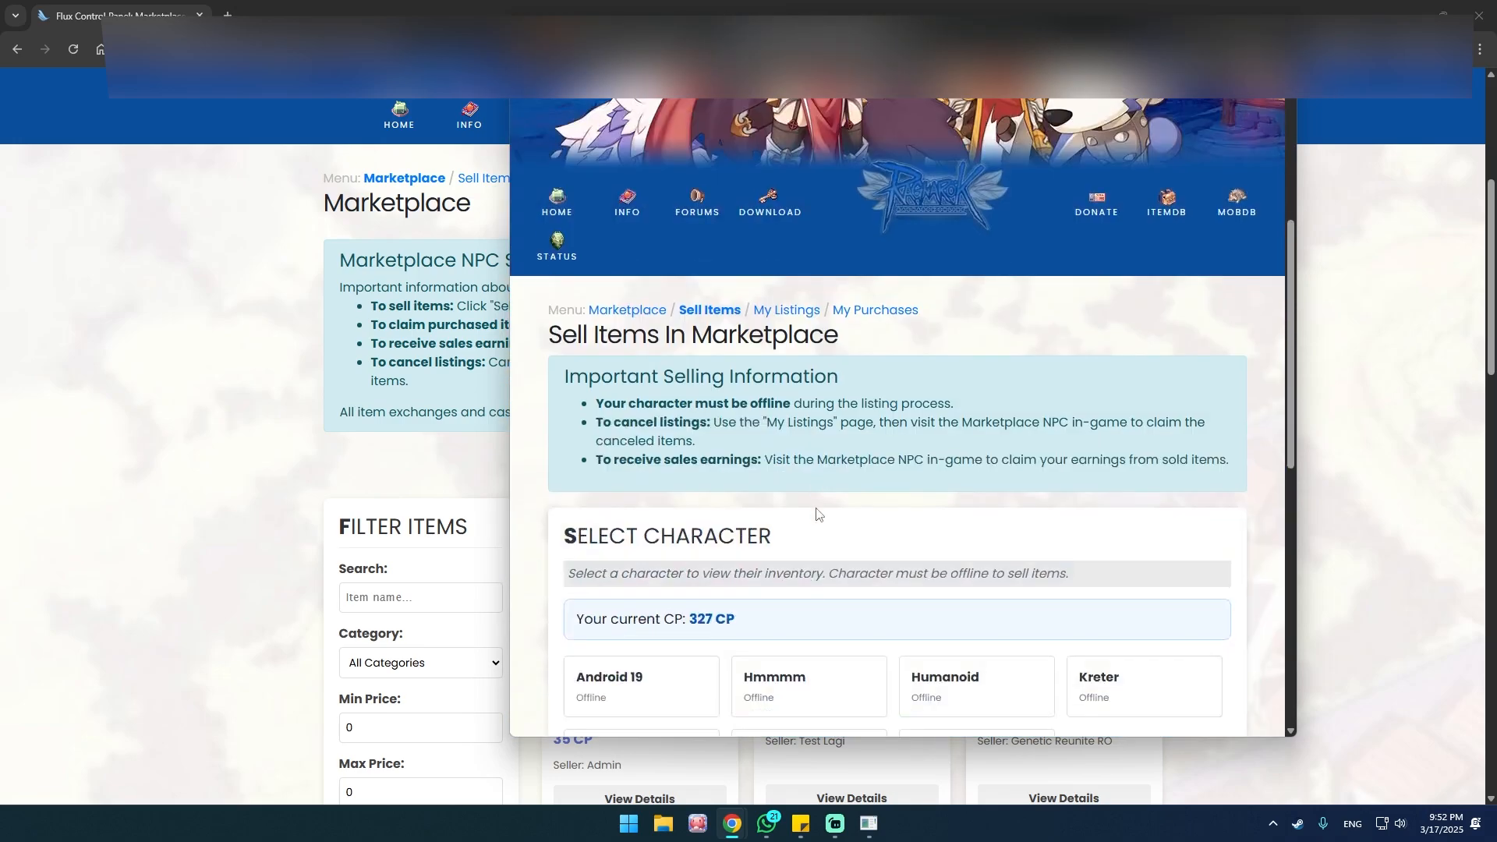
scroll(1006, 338, down, 8)
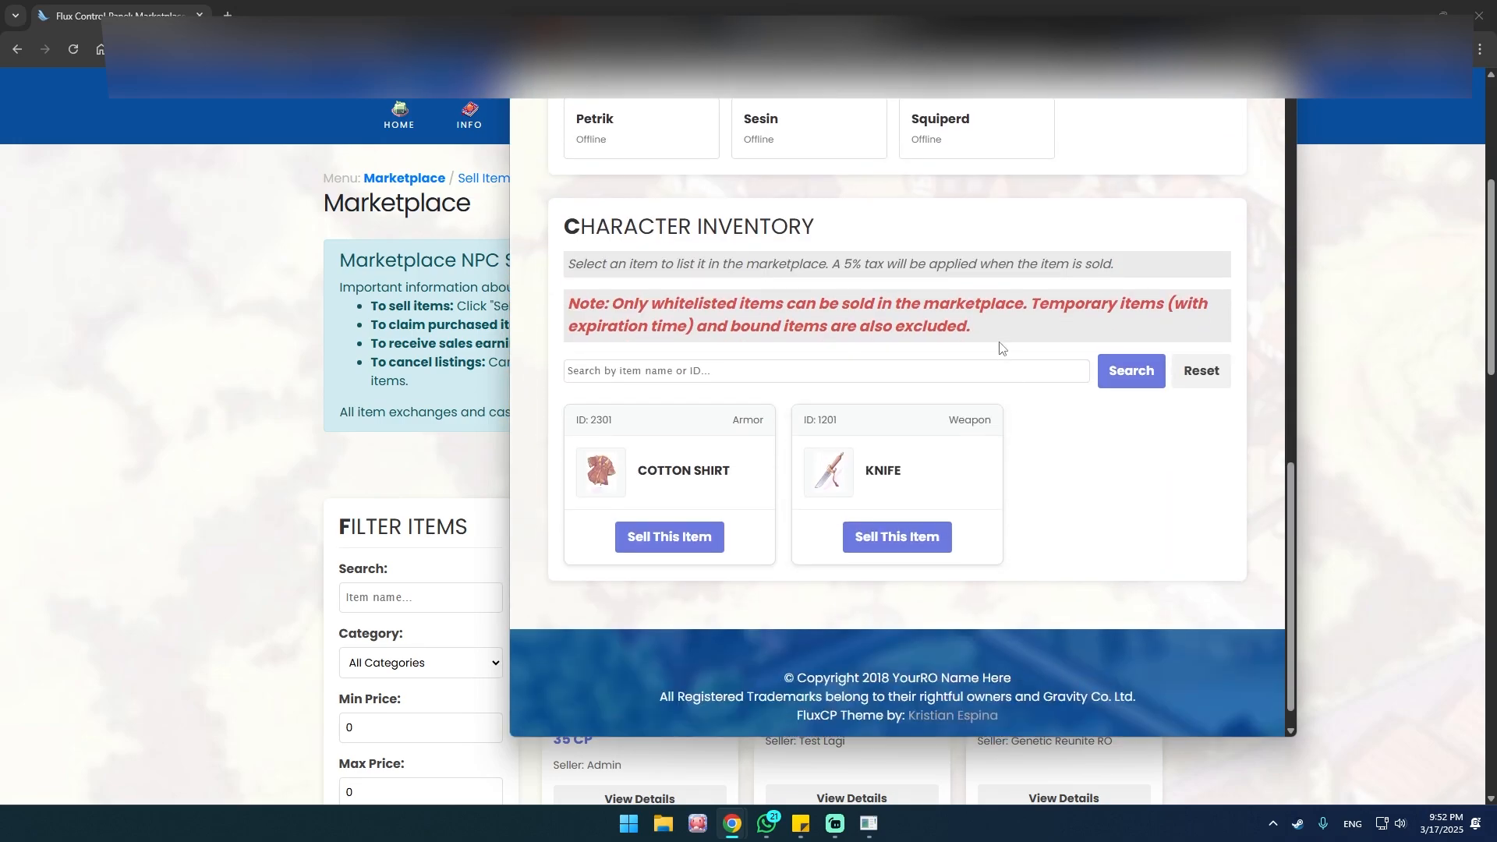
scroll(964, 315, up, 1)
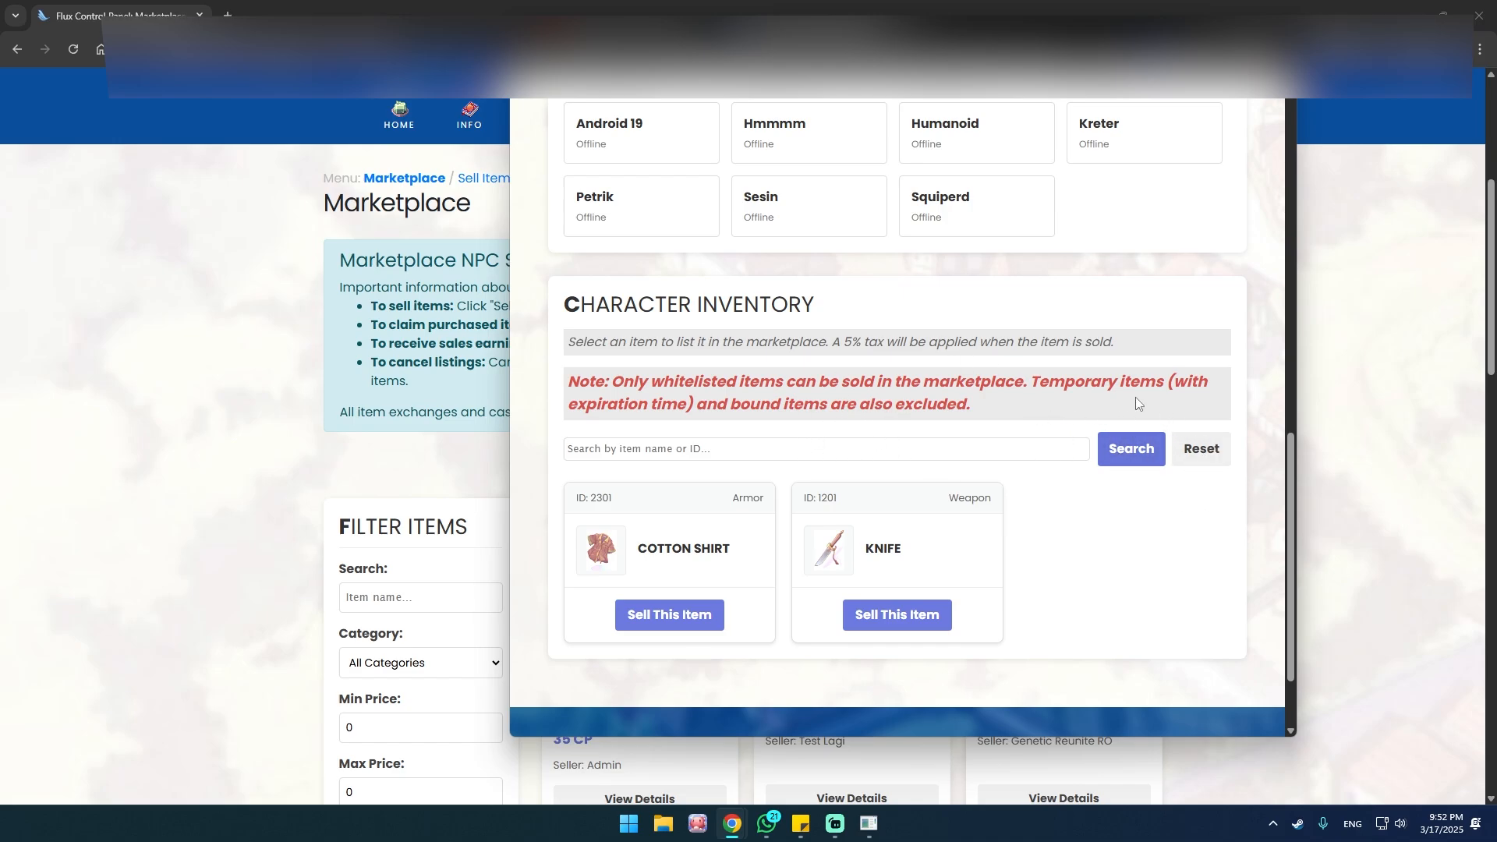
scroll(857, 561, down, 1)
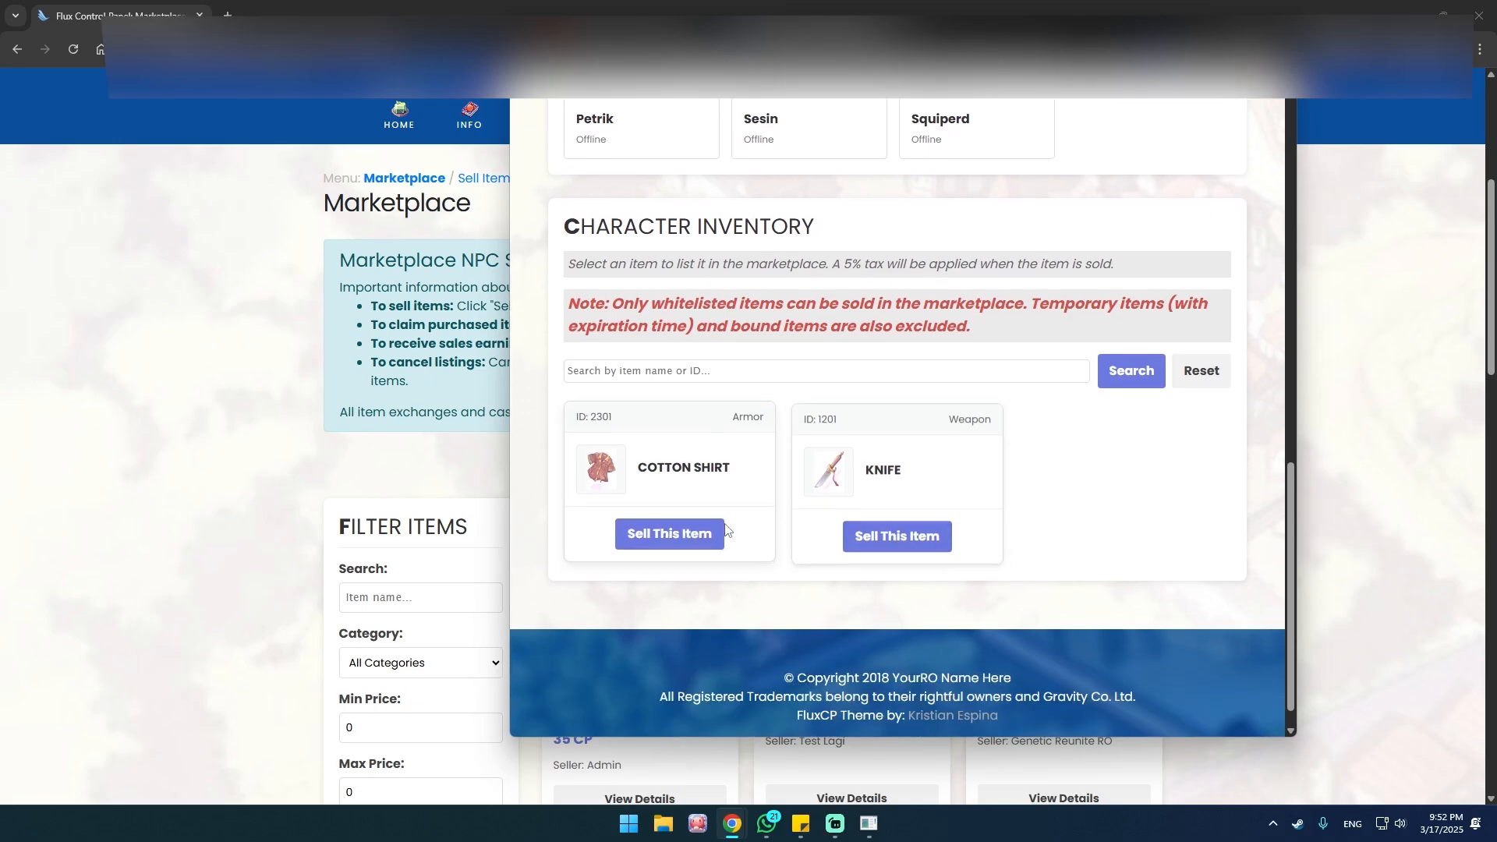
scroll(709, 539, up, 1)
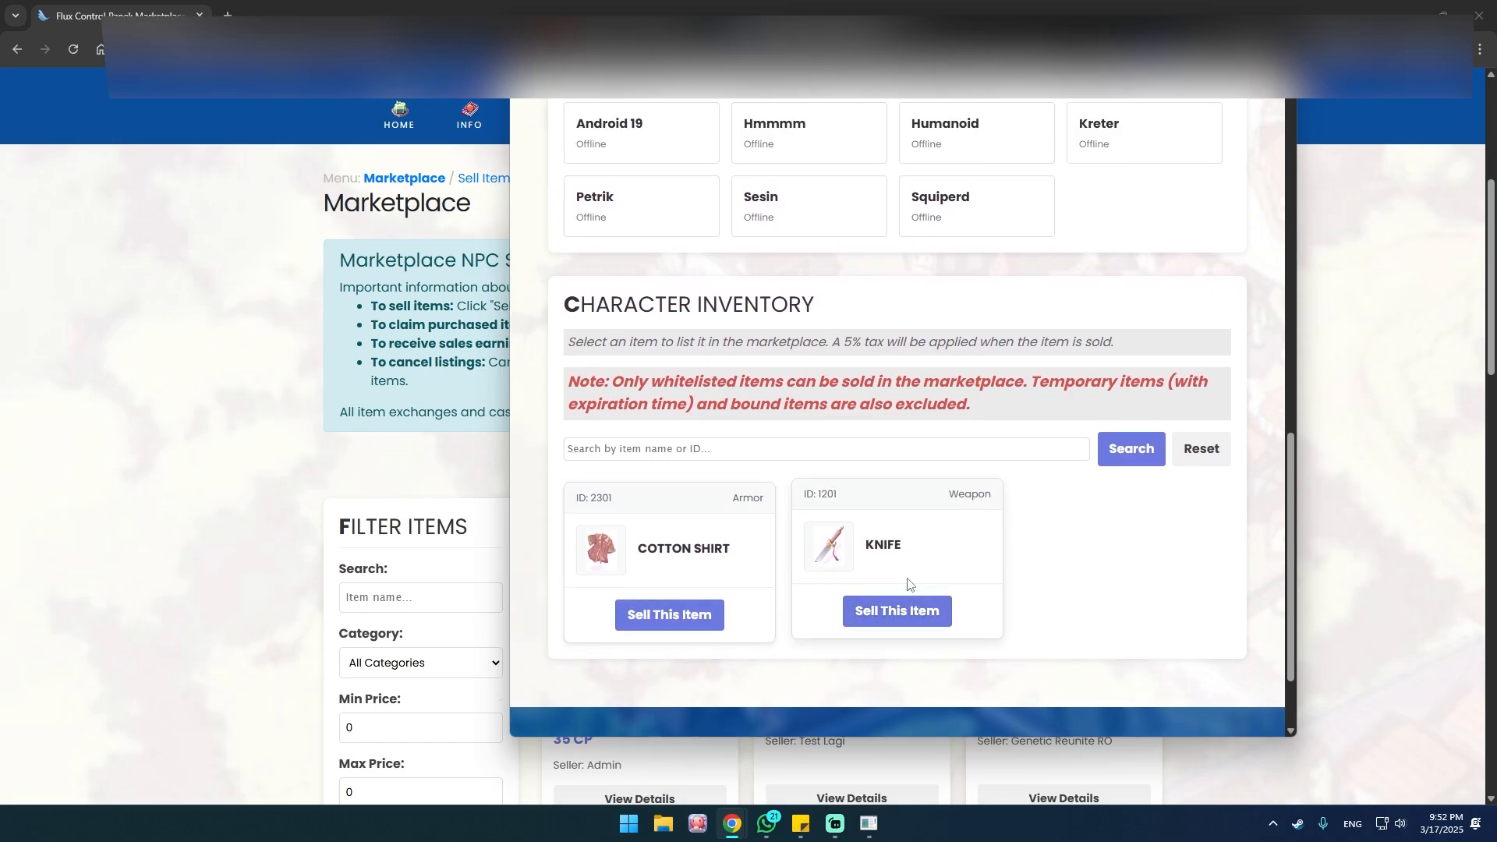
Step: List the Knife from the character inventory for sale, with amount 1 and a price of 23 CP
click(911, 621)
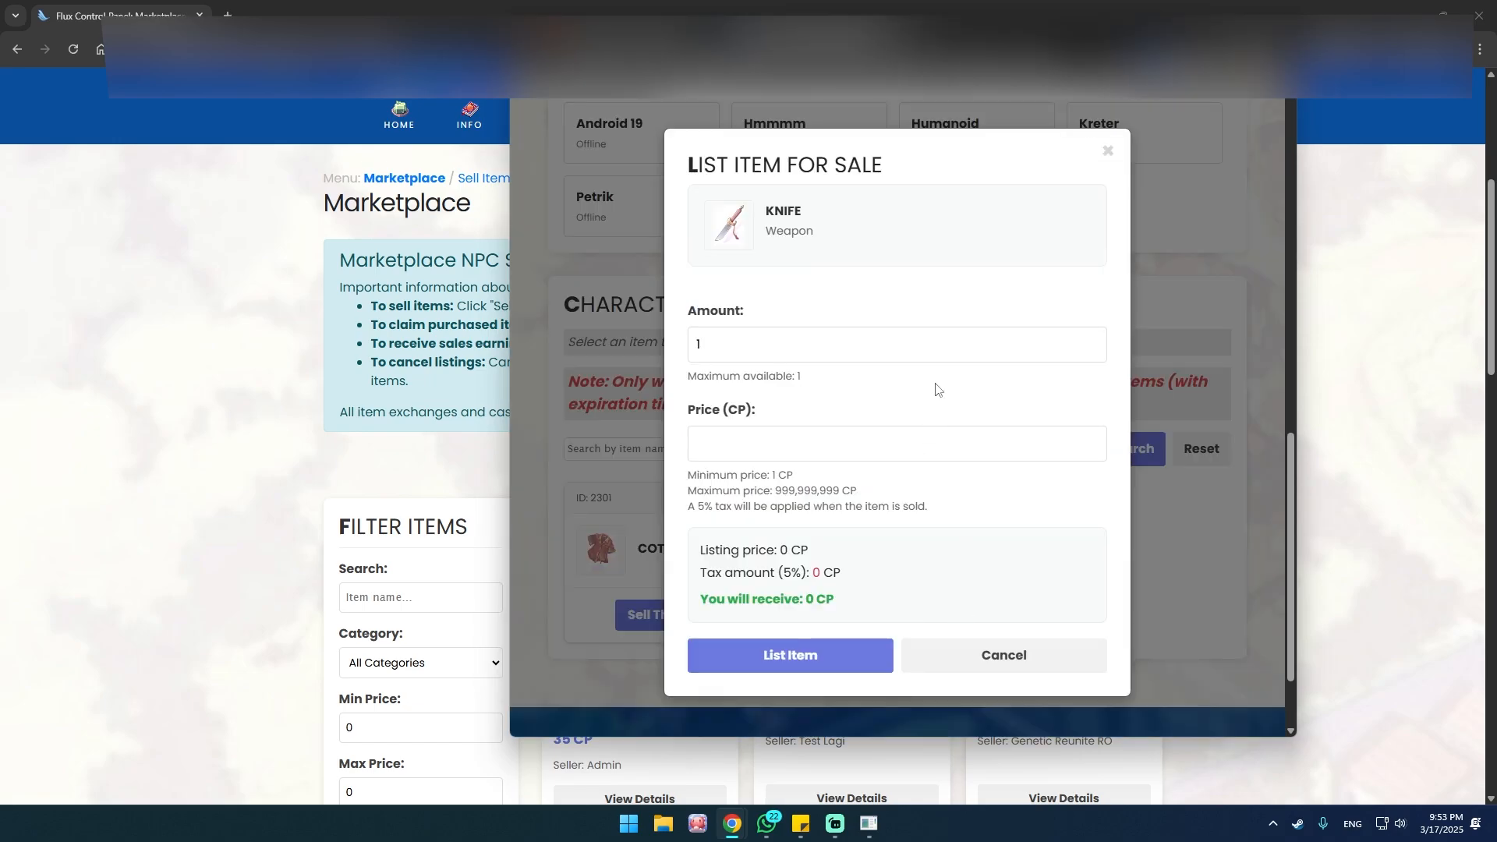
click(780, 342)
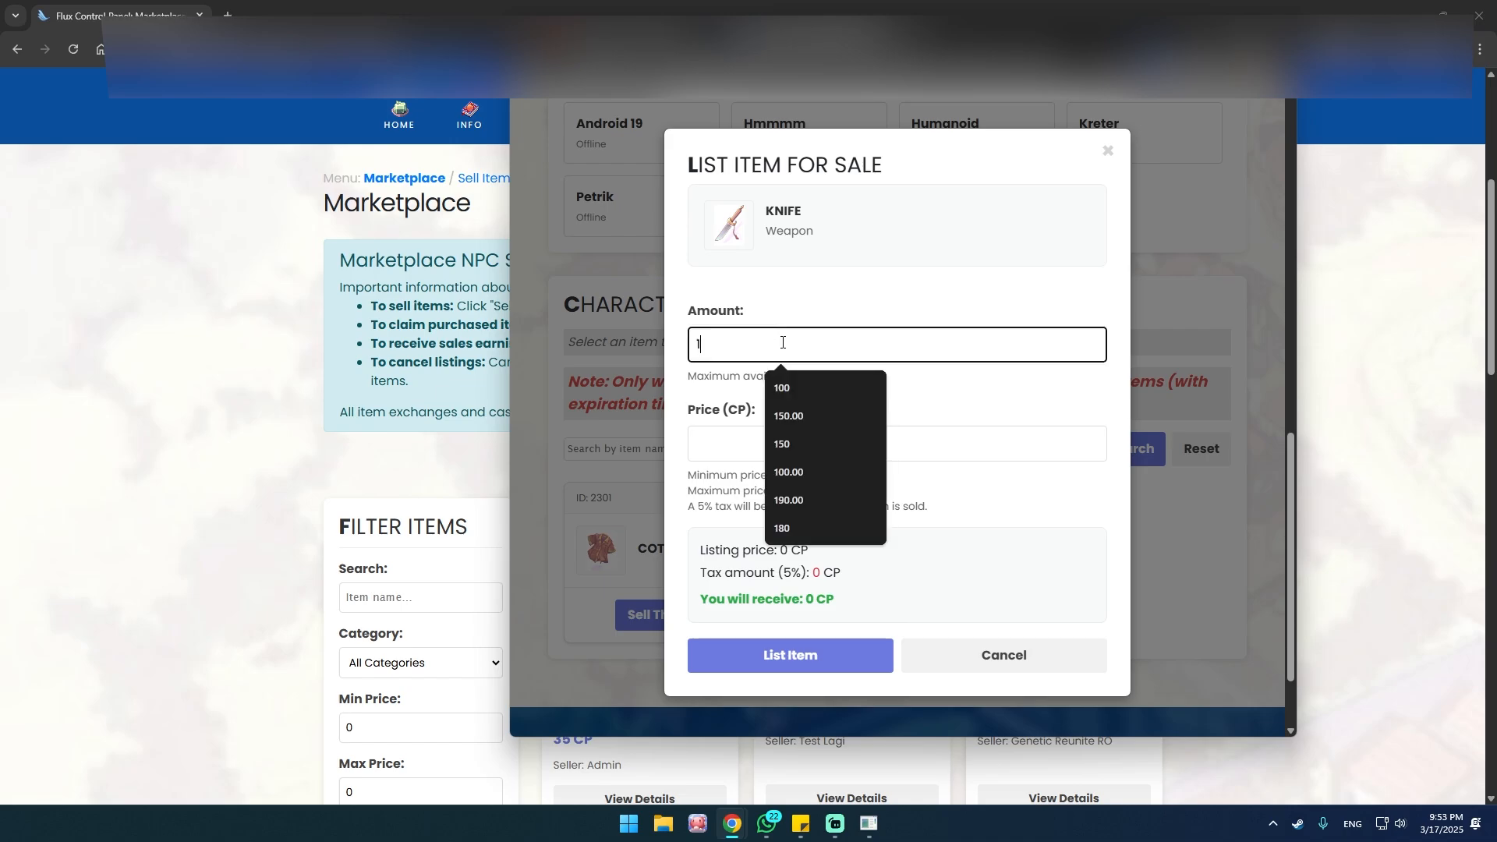
click(766, 380)
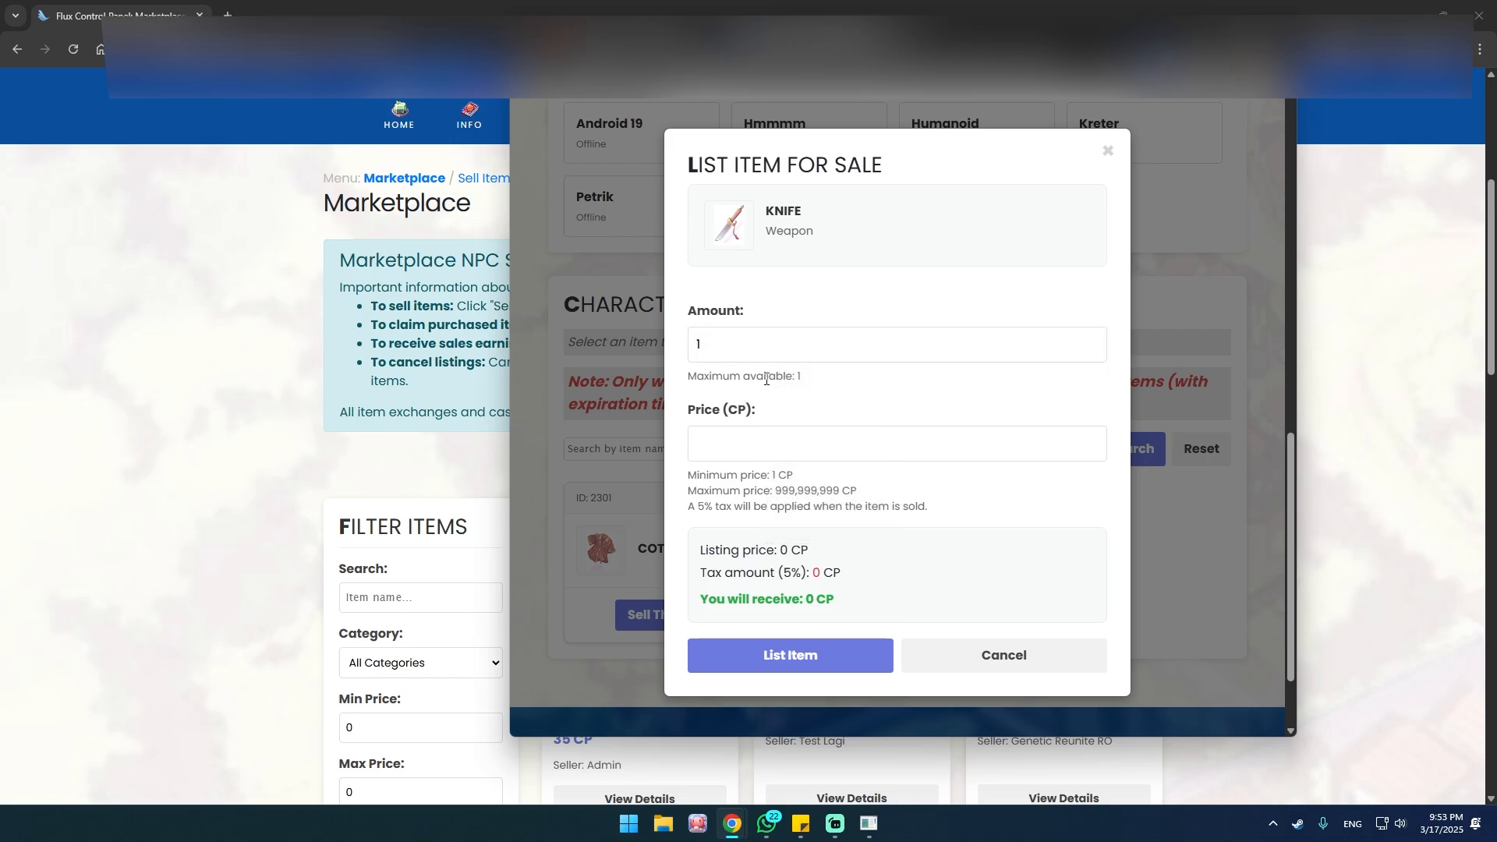
click(800, 447)
text(23)
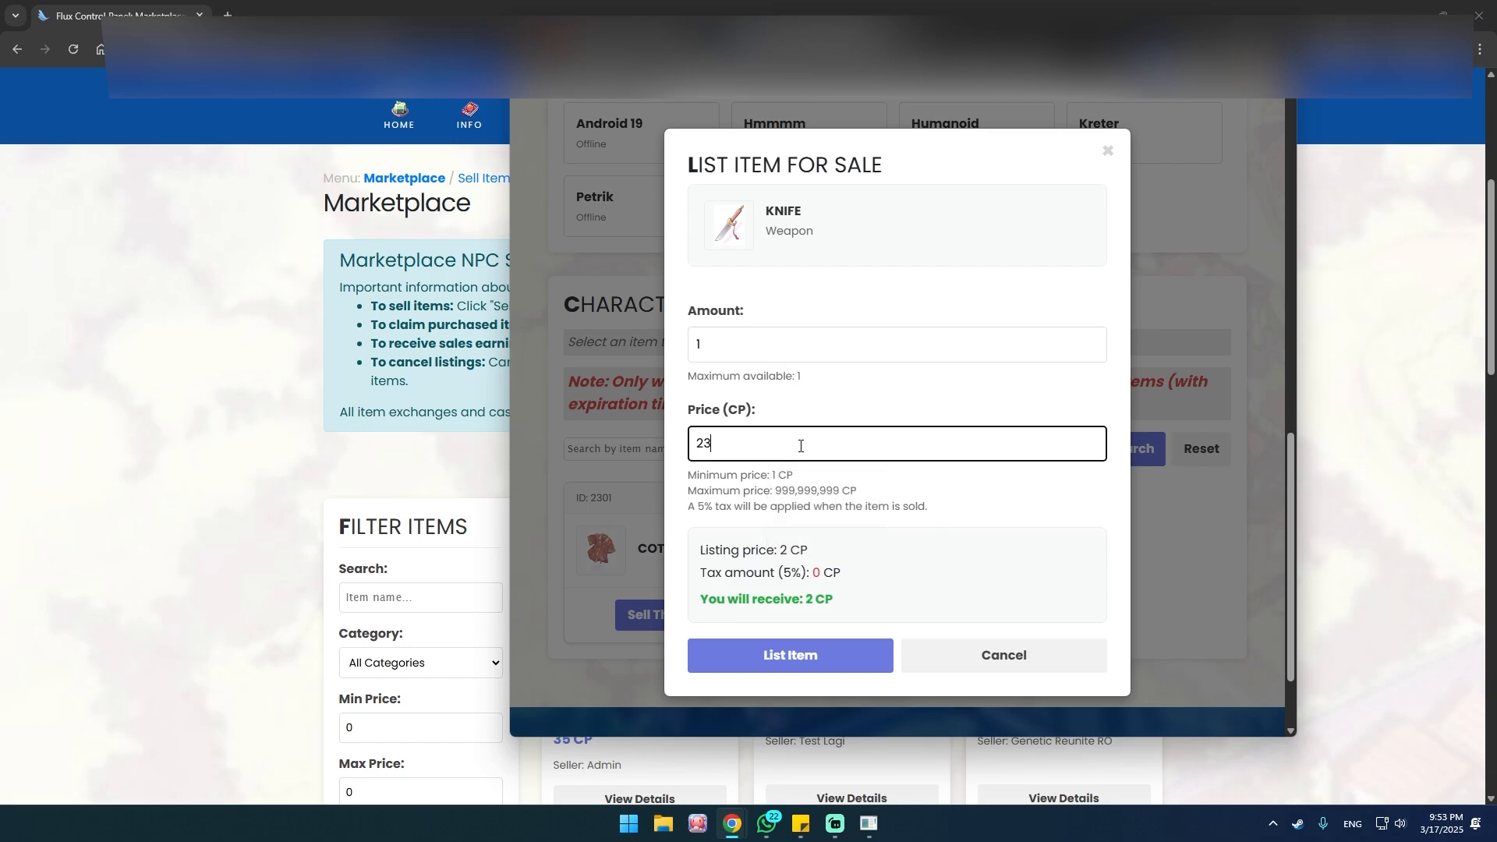
click(861, 401)
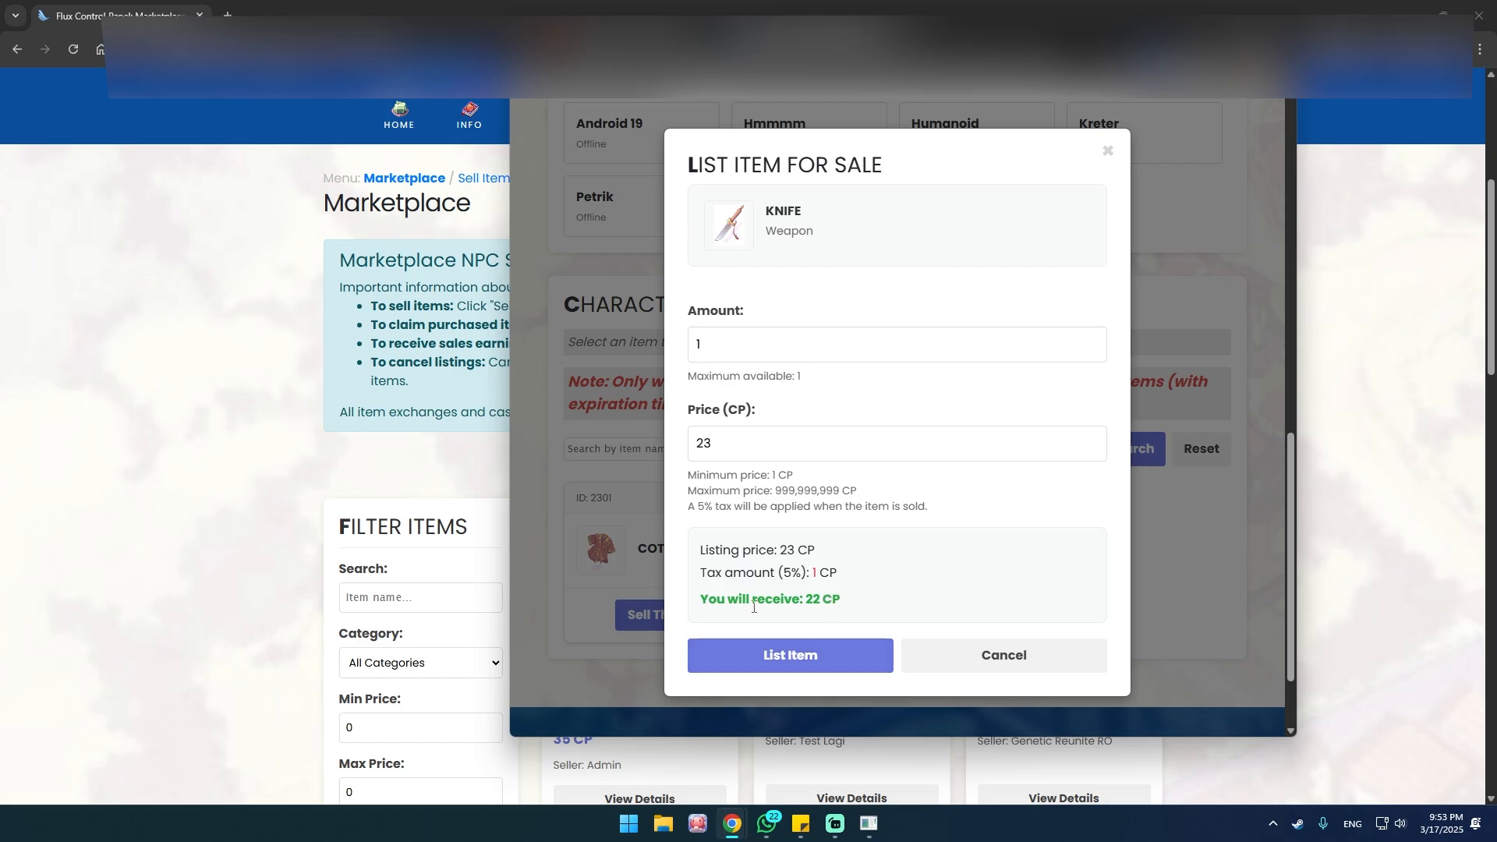
click(829, 656)
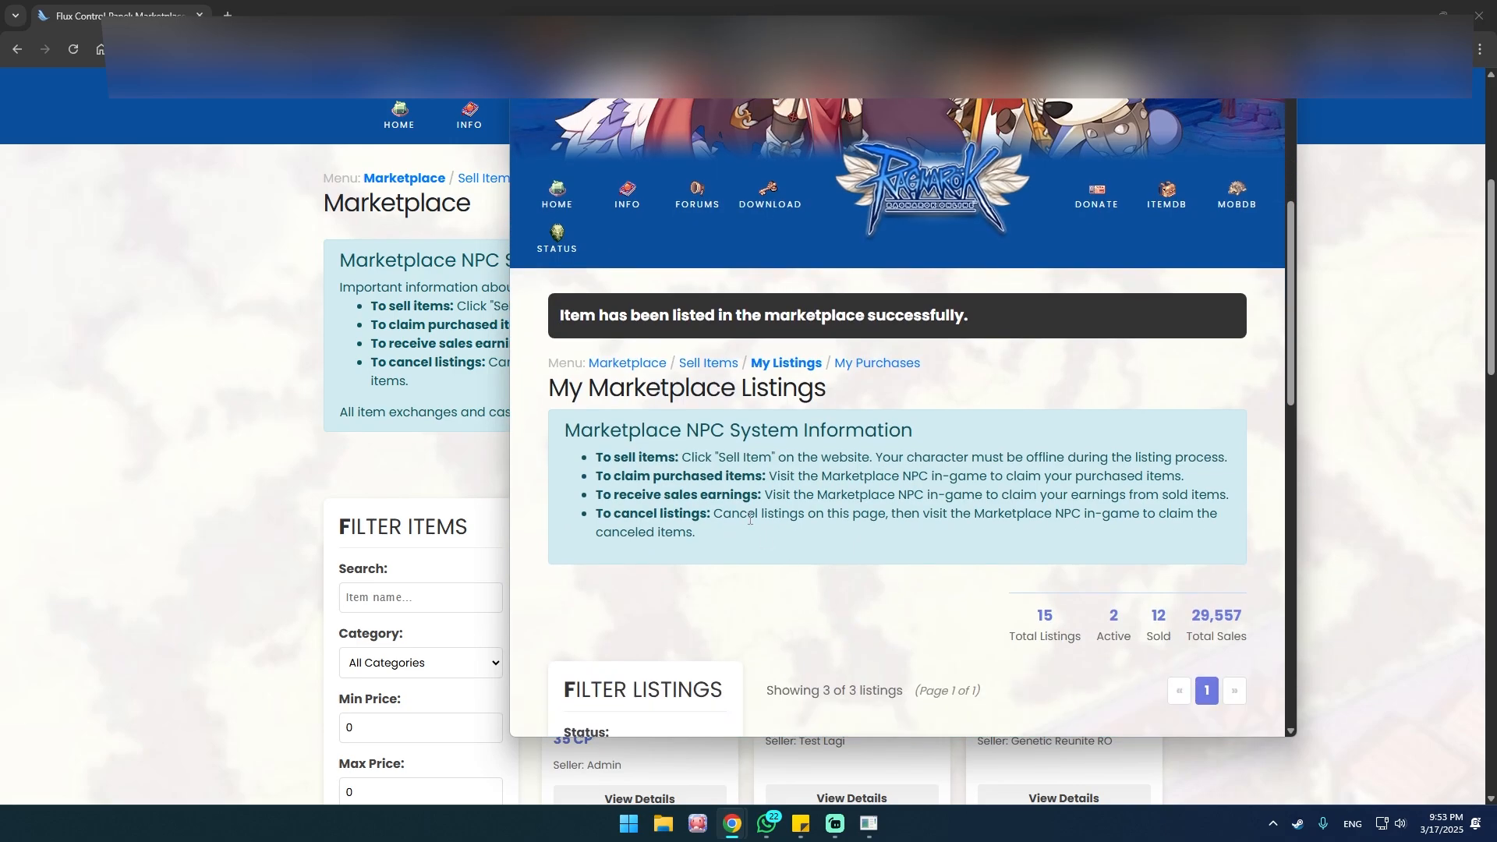
Step: Open the main Marketplace page and check the newly listed Knife among the items for sale
click(624, 364)
scroll(867, 590, down, 10)
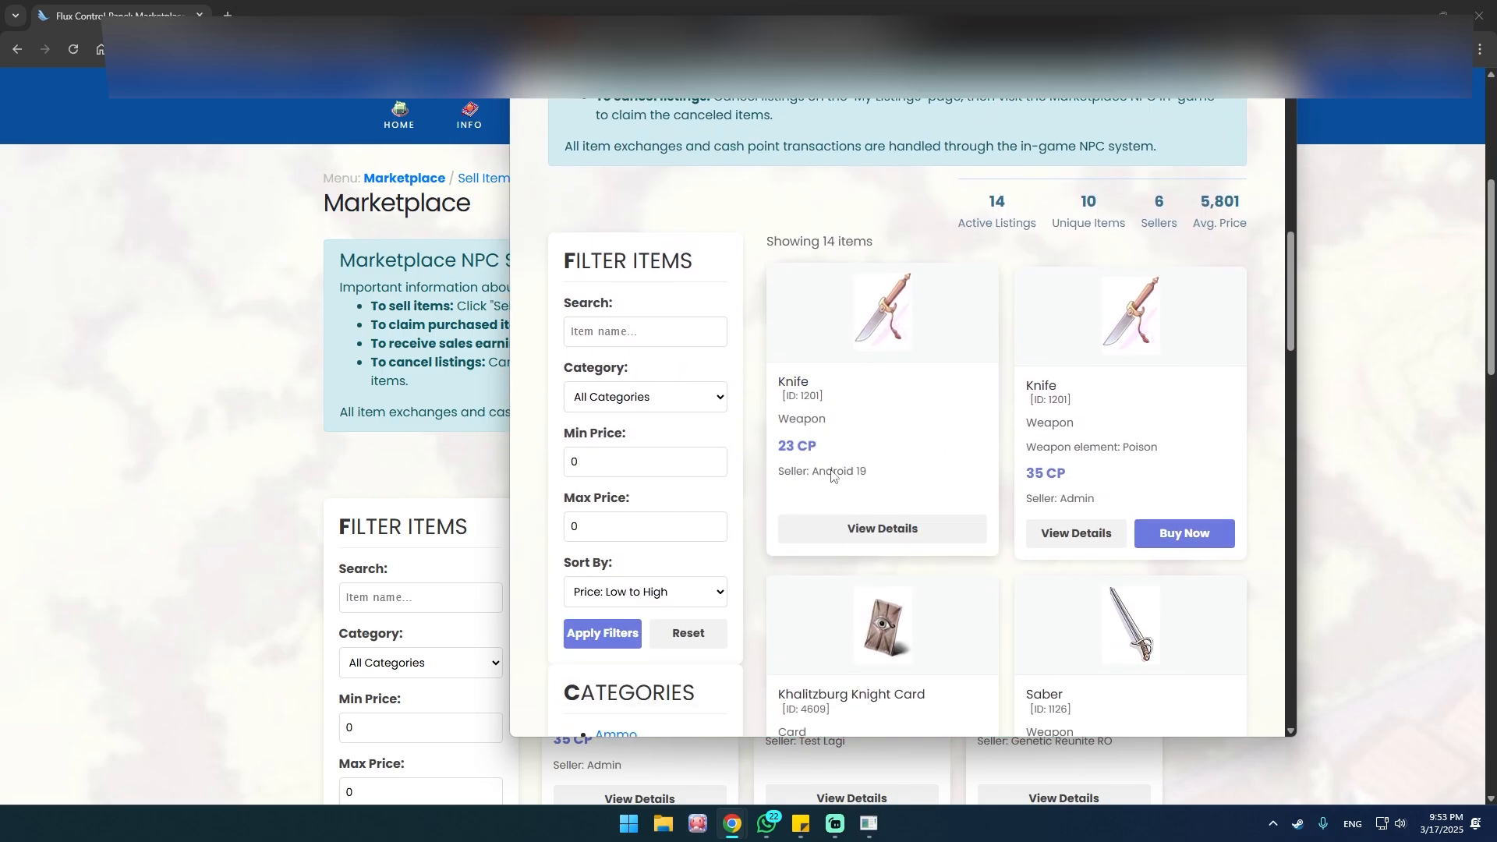
Step: Switch to the buyer's browser window, open the purchase page of Android 19's 23 CP Knife from the Marketplace, and read its purchase notes
click(384, 435)
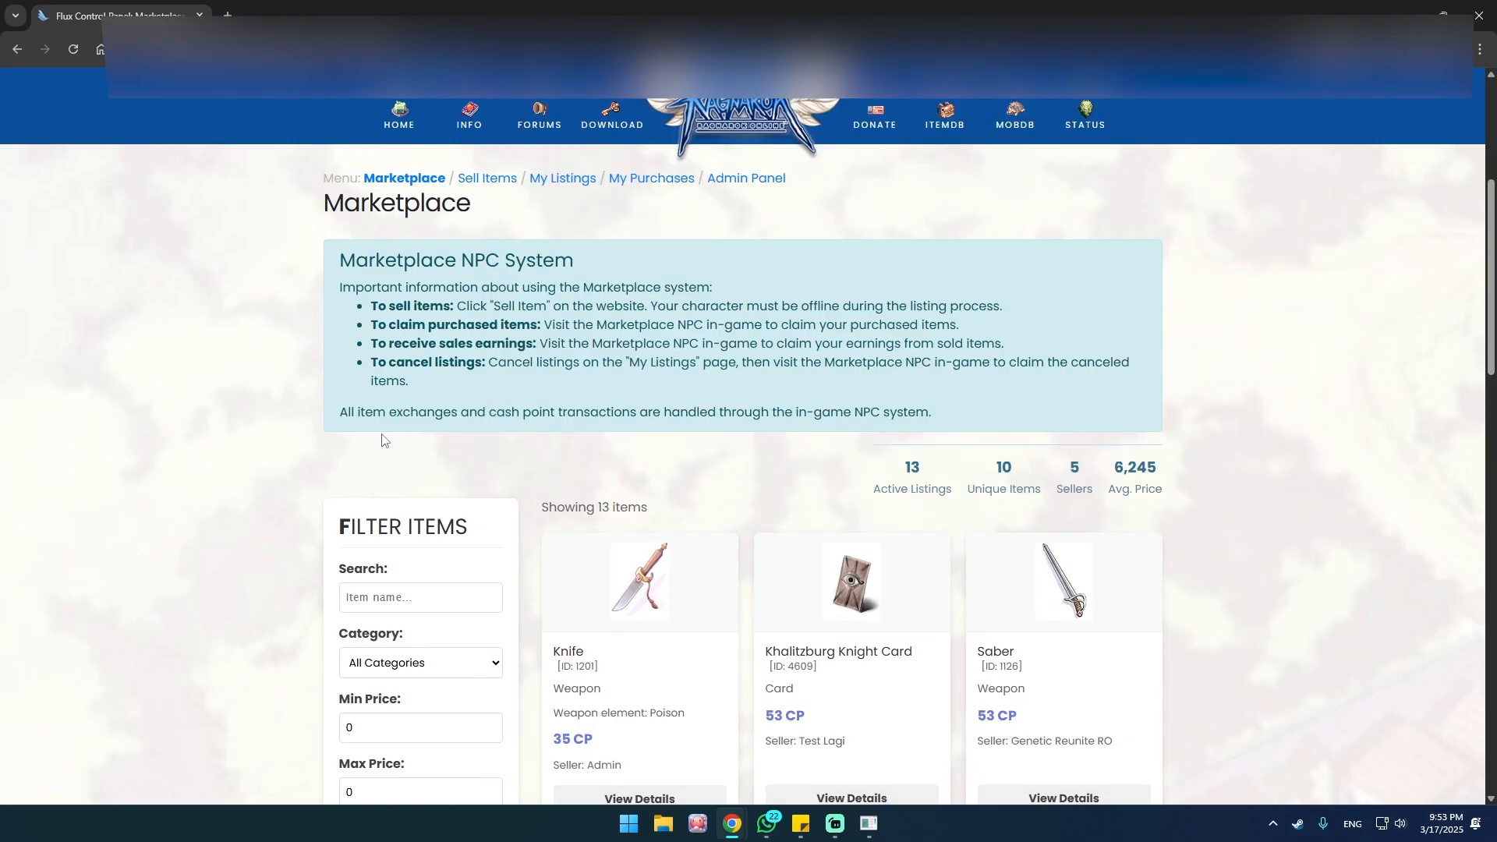
click(411, 189)
scroll(753, 466, down, 5)
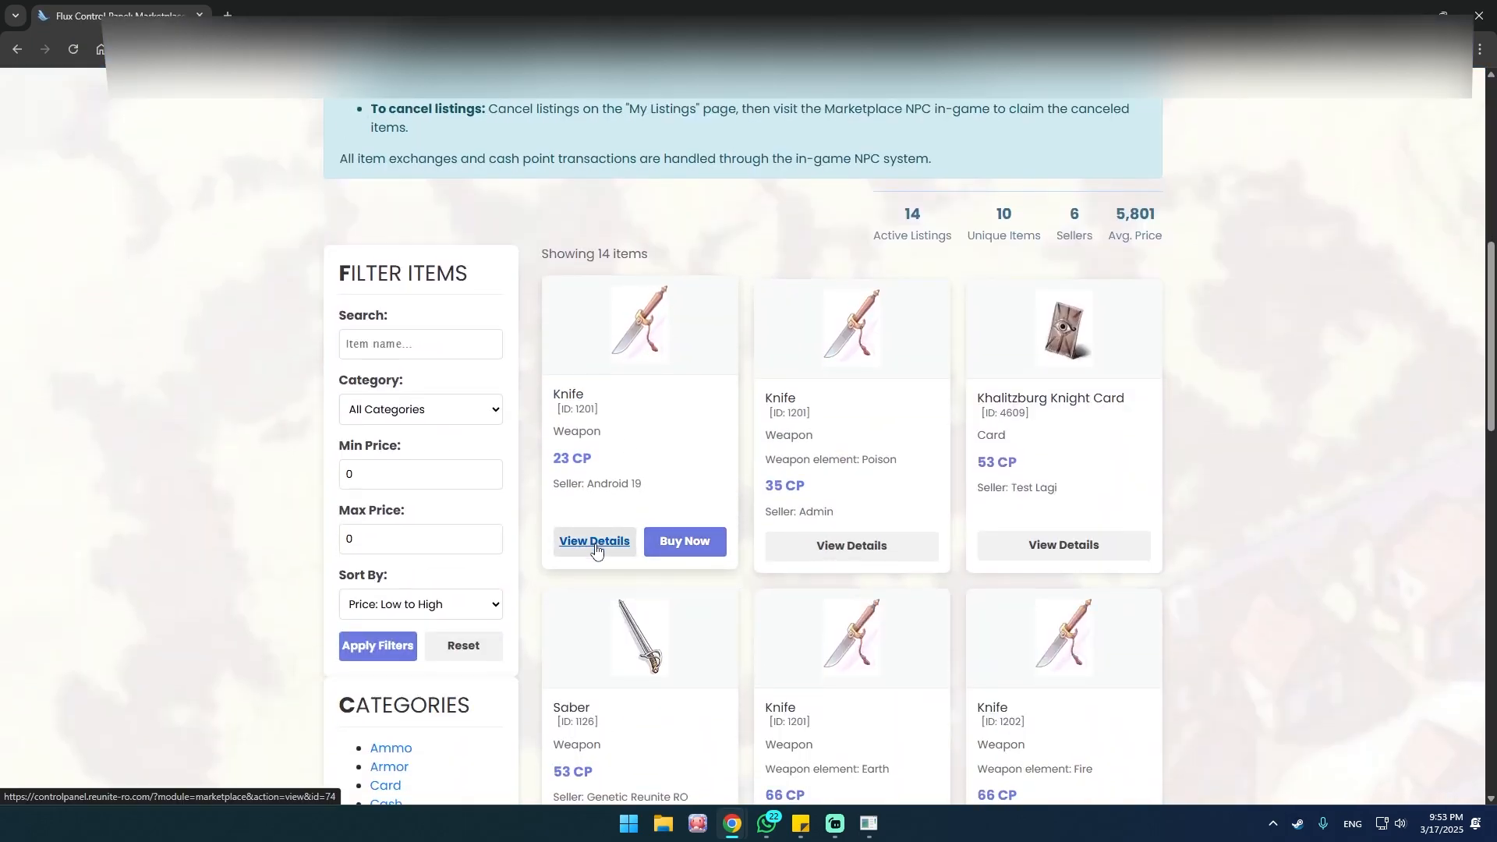
click(698, 554)
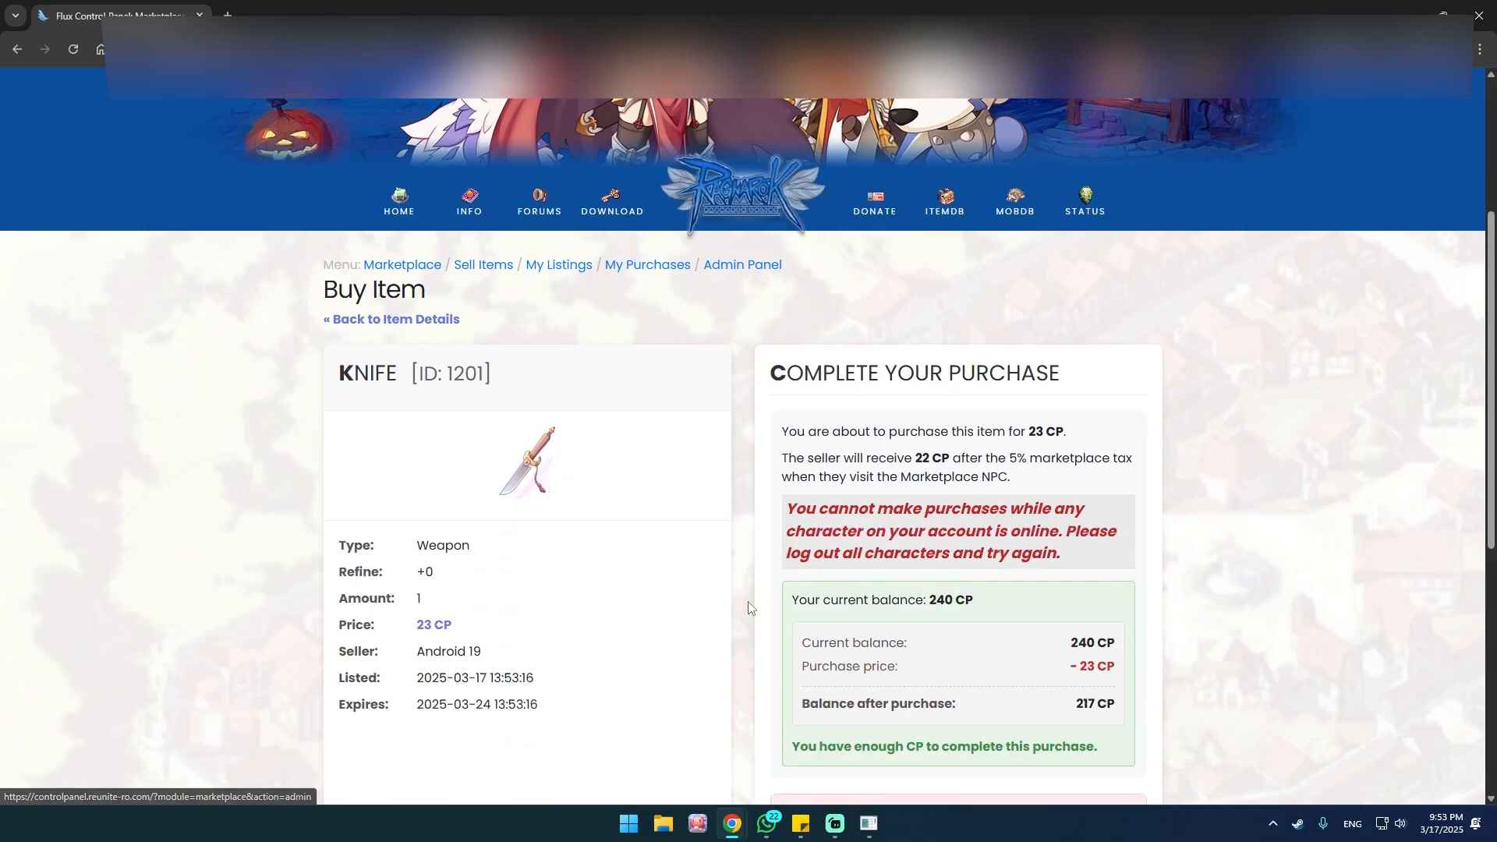
scroll(1033, 359, down, 4)
scroll(993, 476, up, 2)
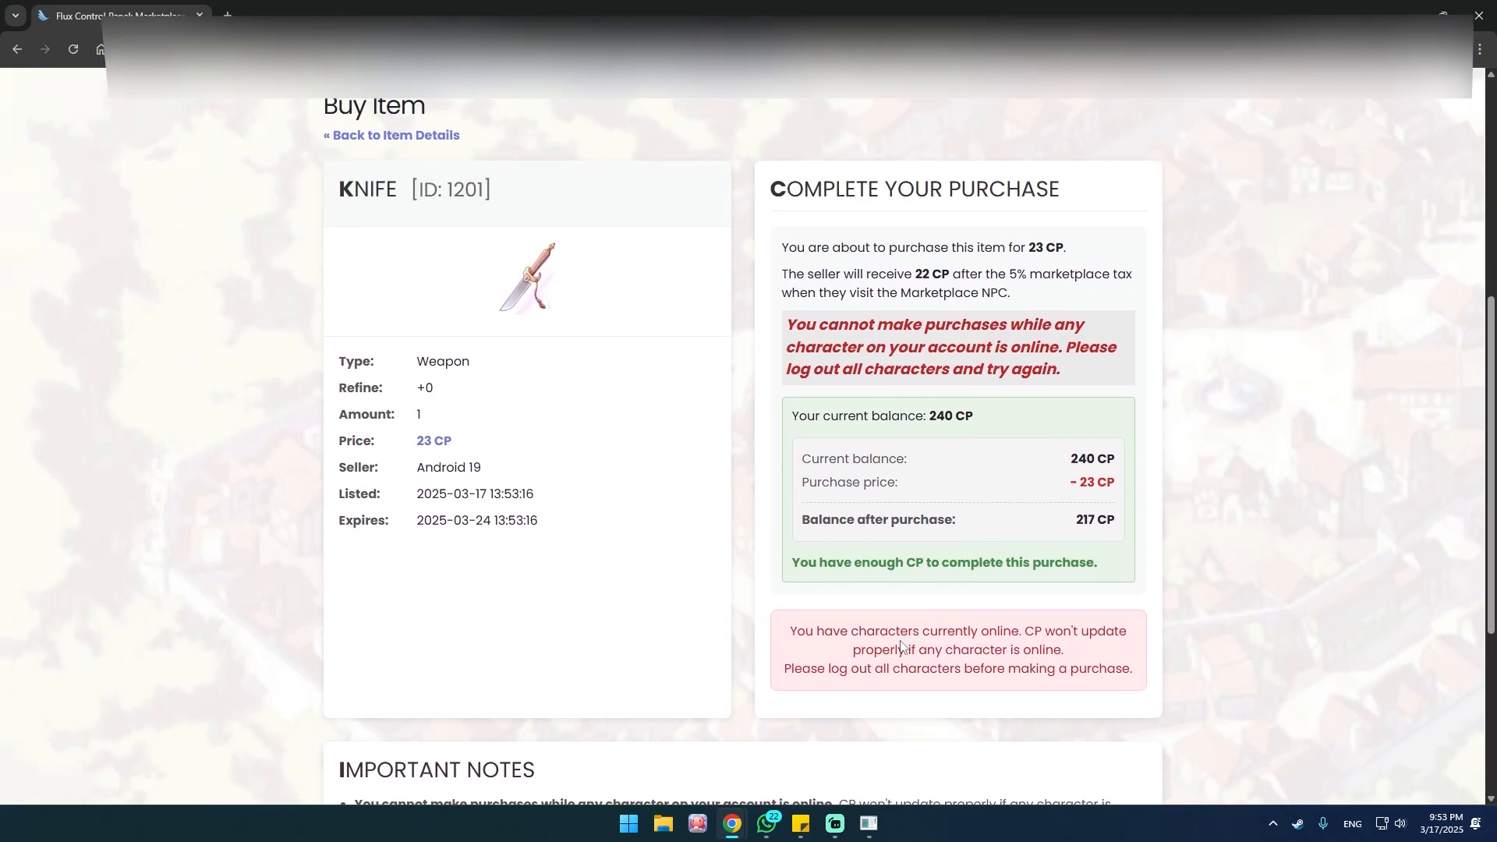
scroll(636, 647, down, 3)
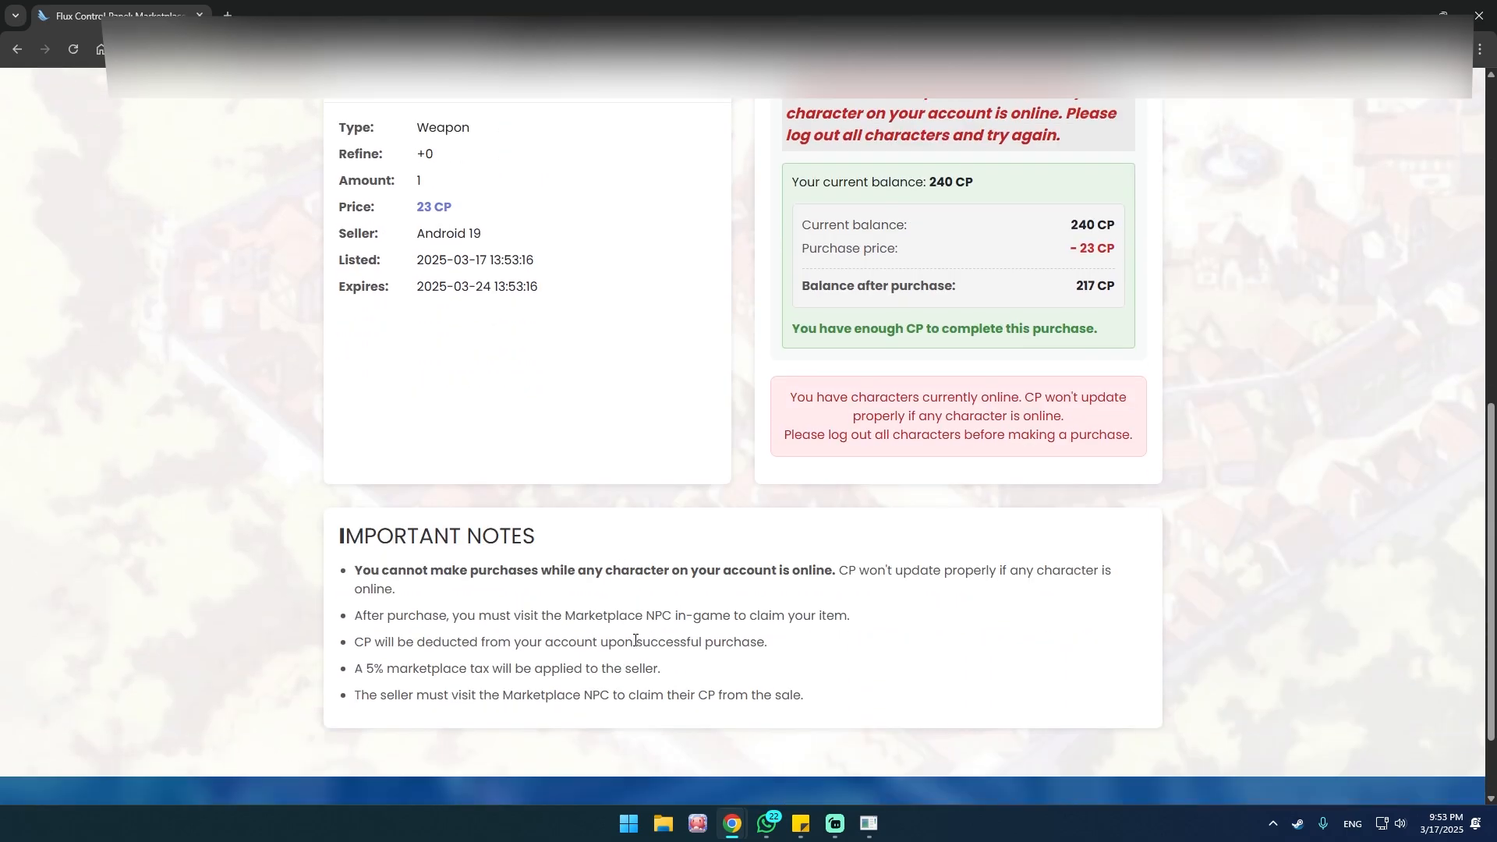
Step: Open the My Listings page and check the online status of the account's characters
scroll(655, 546, up, 6)
click(581, 316)
scroll(578, 349, down, 9)
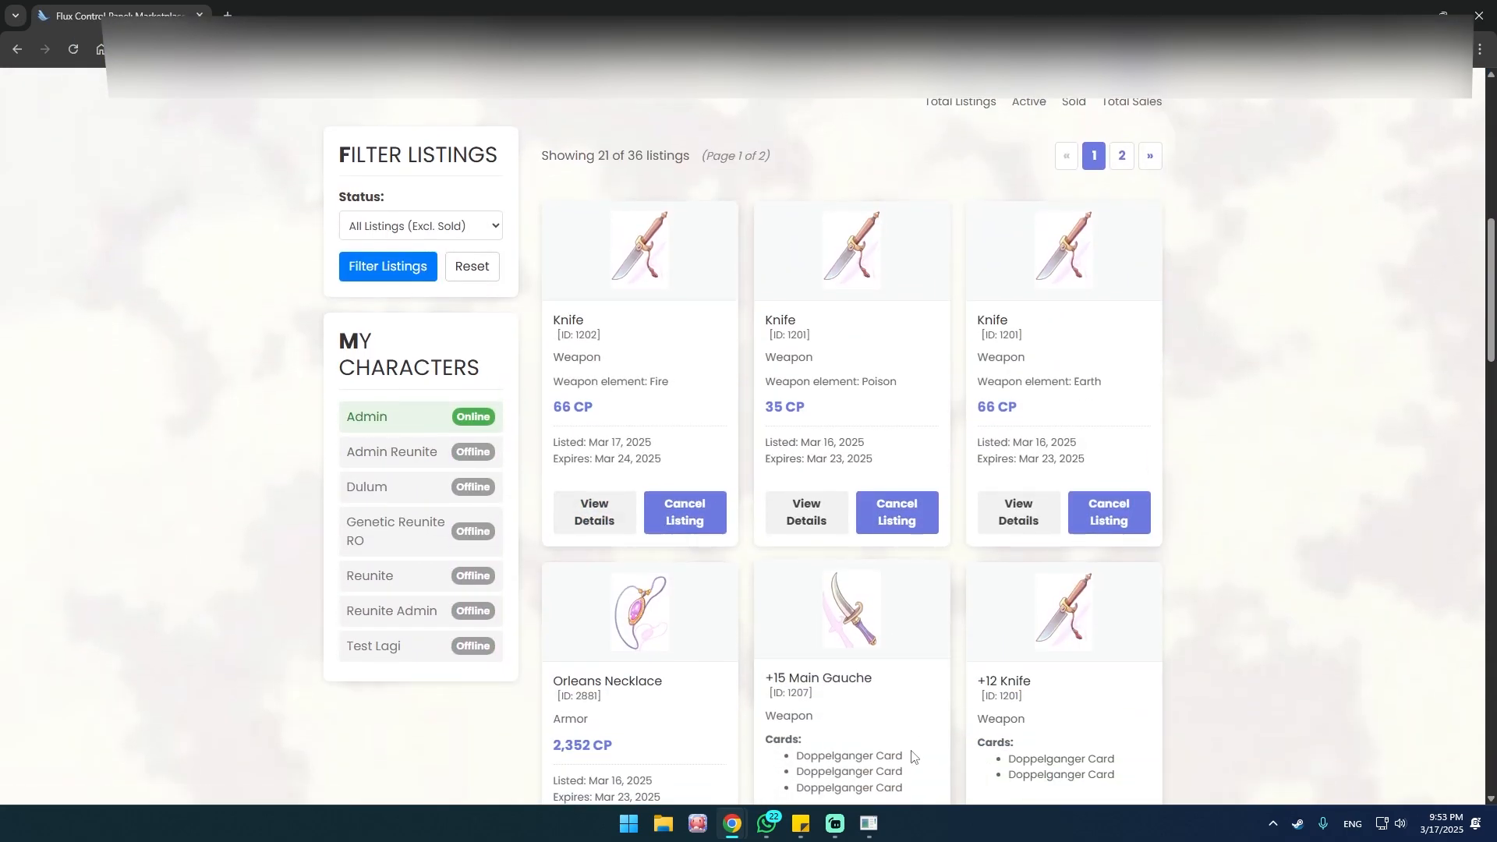
Step: Switch to the Reunite RO client, return Admin to character selection, and reload the My Listings page in the browser to check the status
click(869, 824)
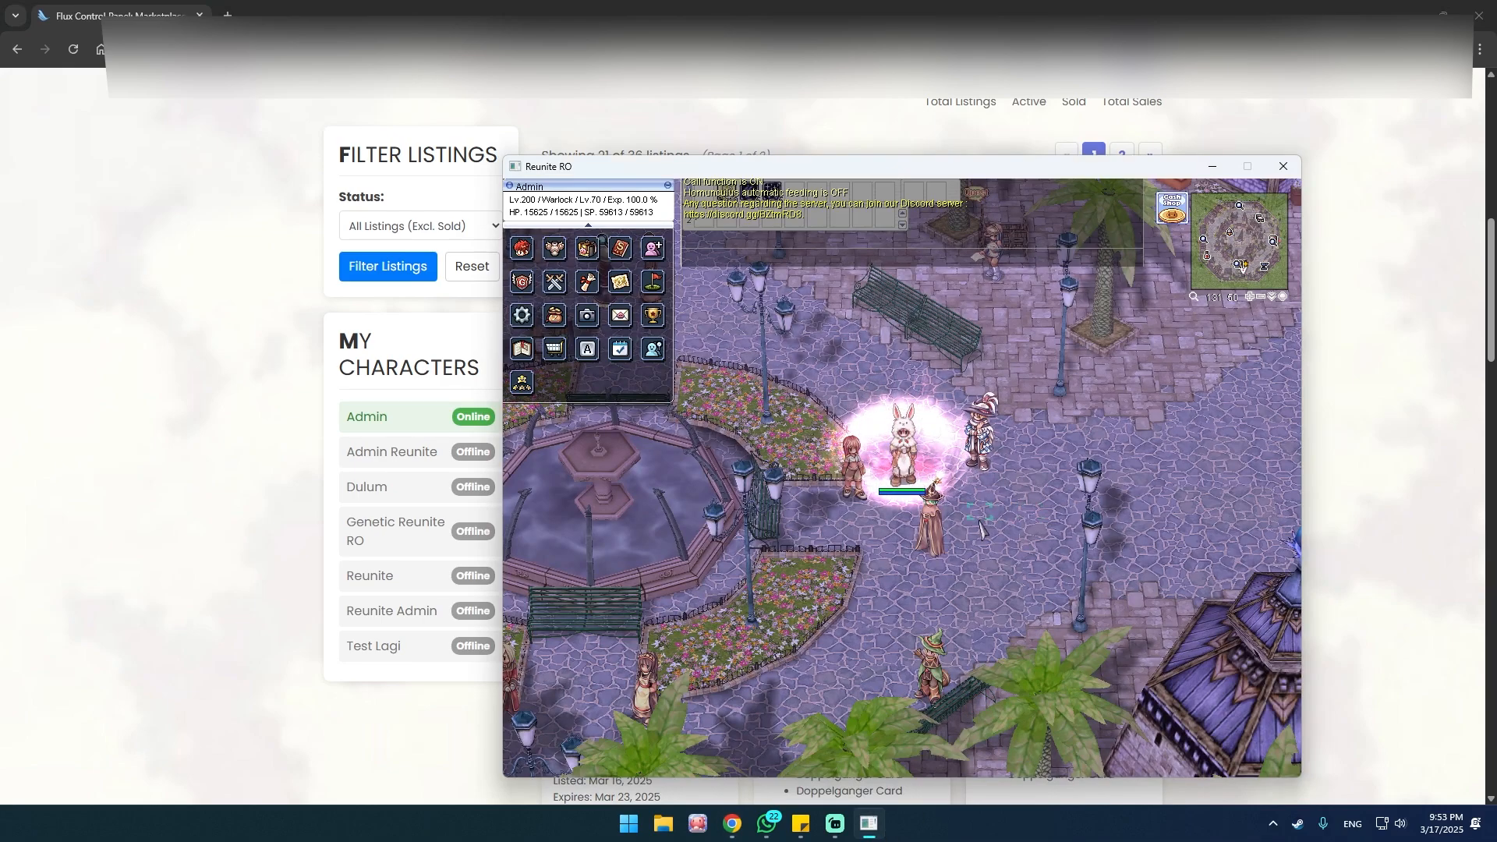
key(Escape)
click(928, 577)
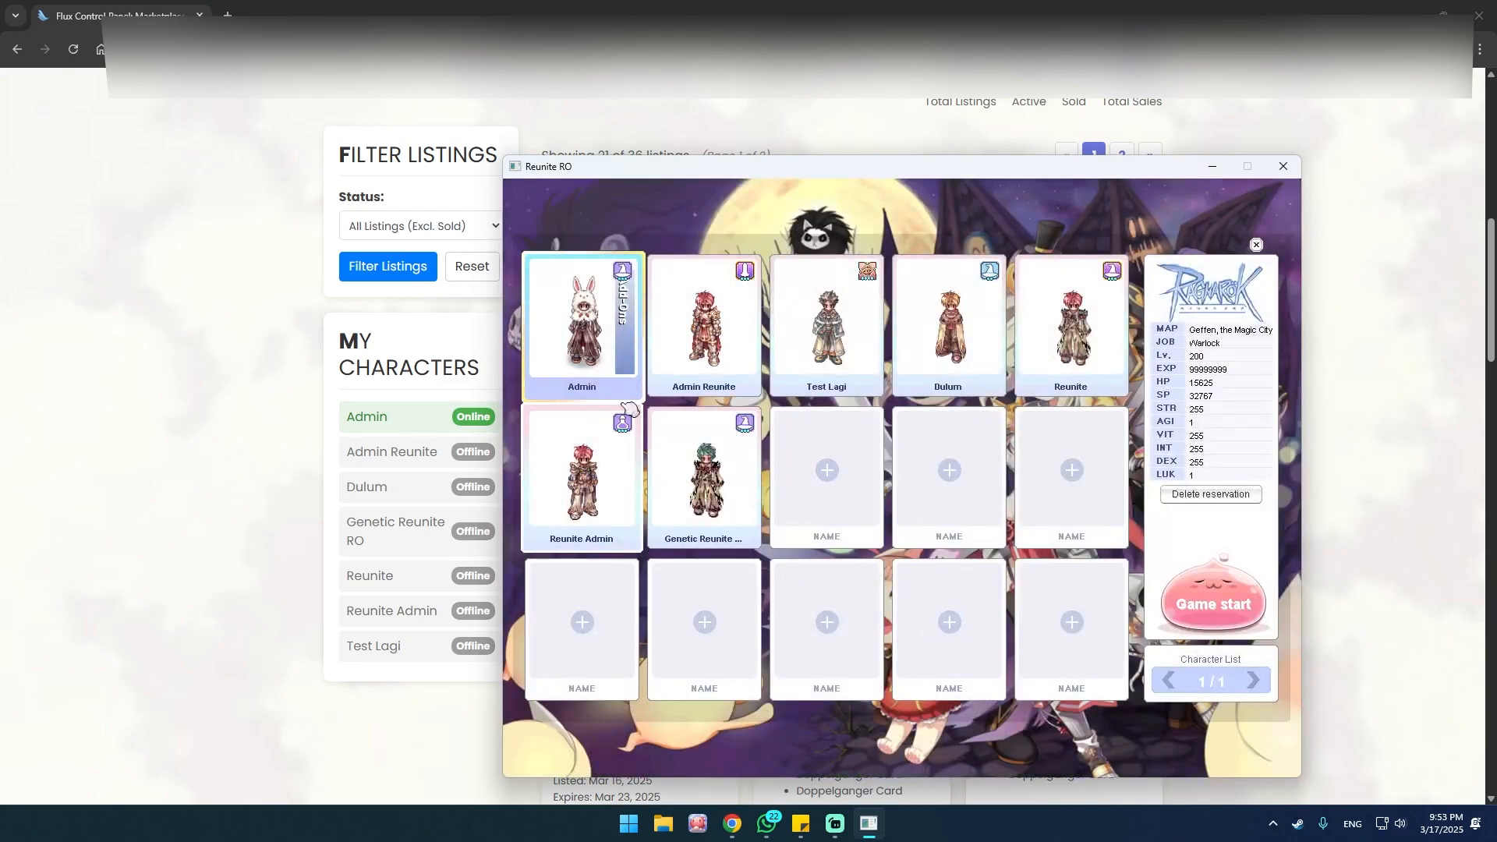
click(362, 315)
click(73, 48)
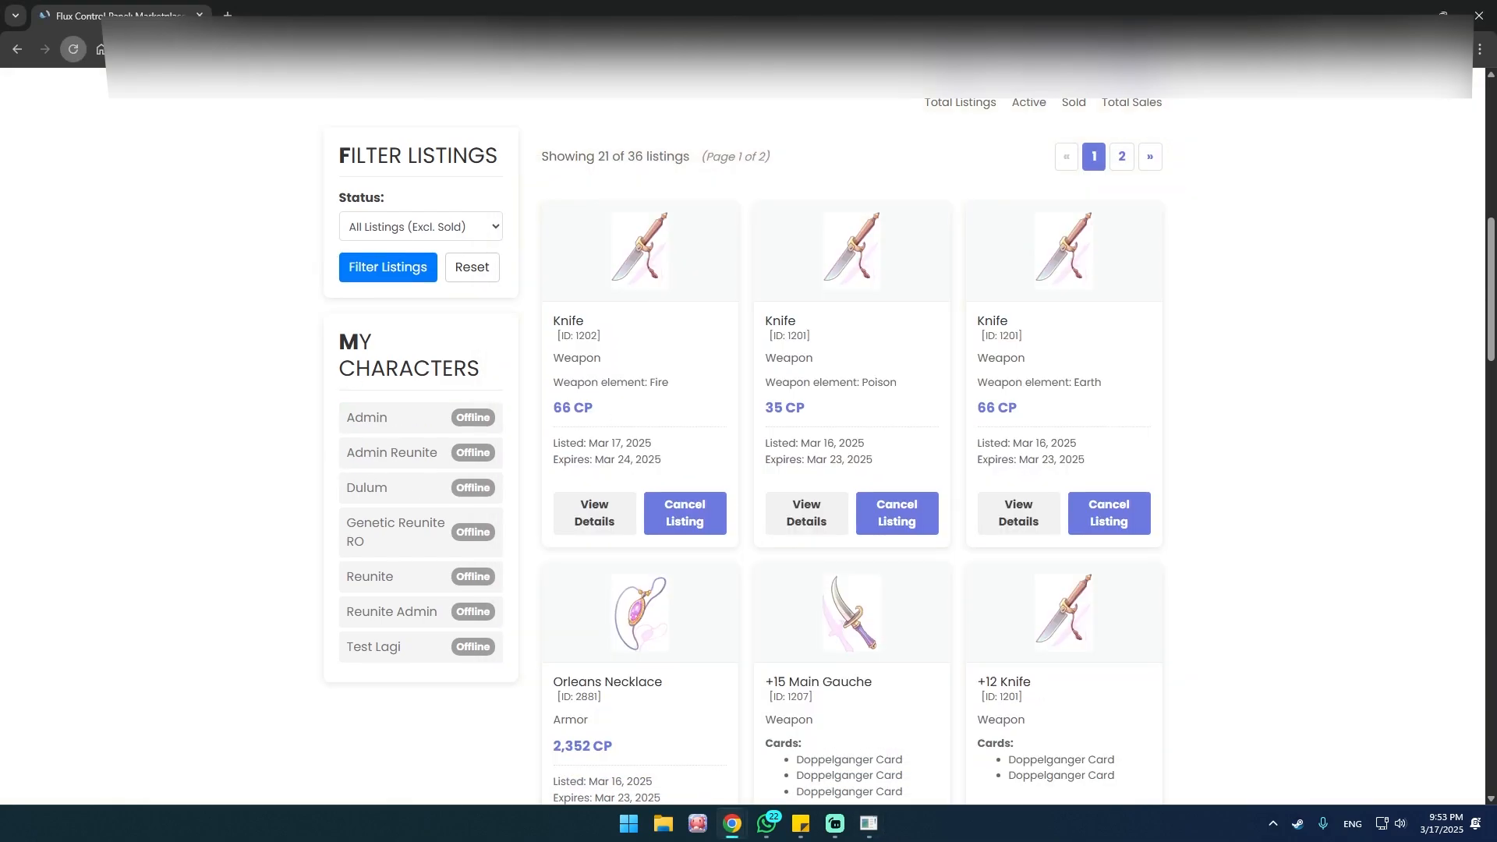
scroll(737, 594, up, 3)
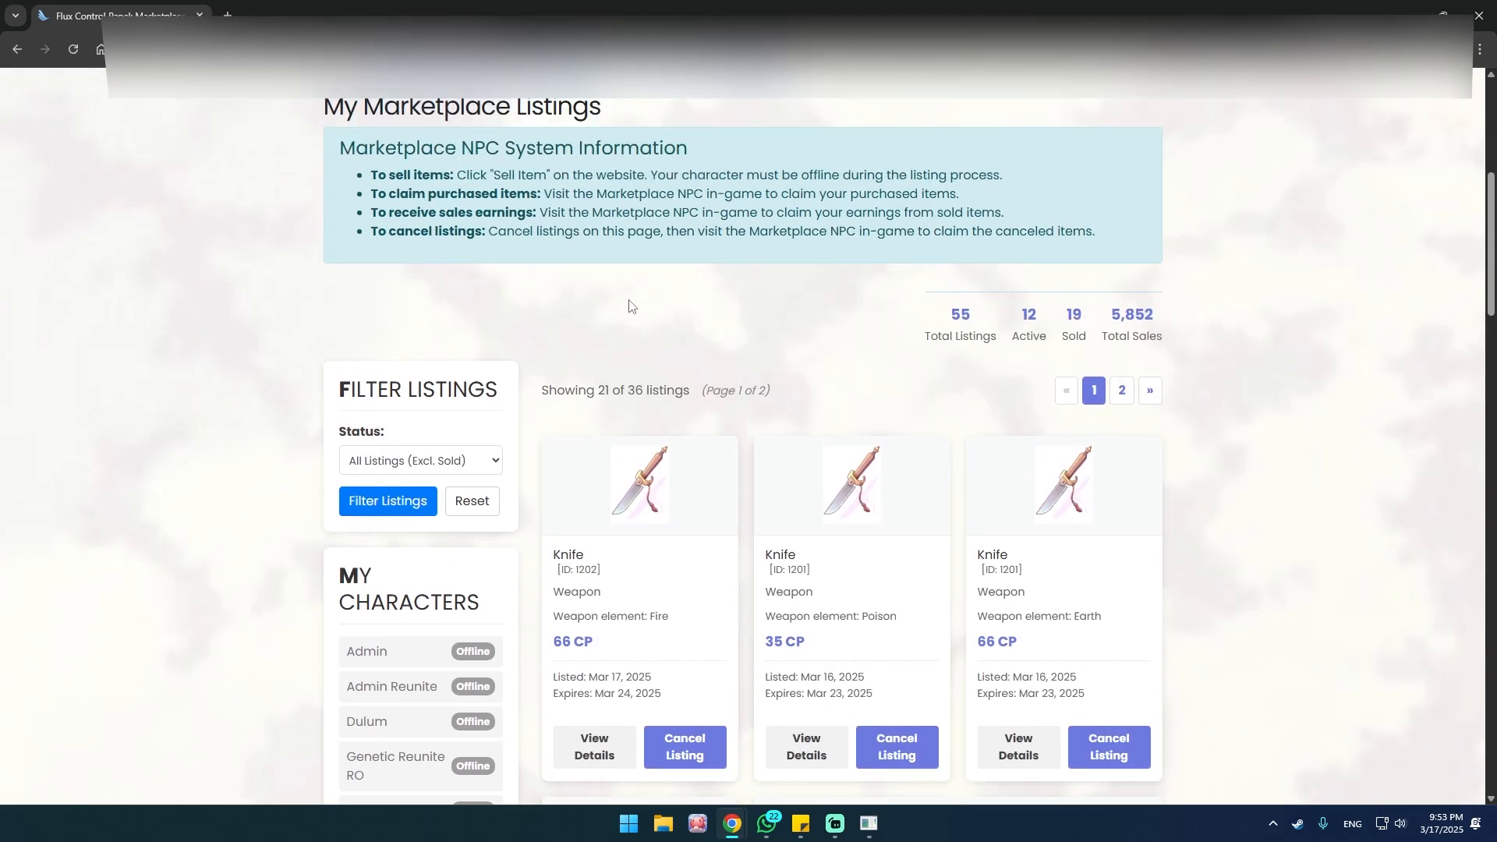
scroll(743, 584, down, 2)
scroll(490, 203, up, 3)
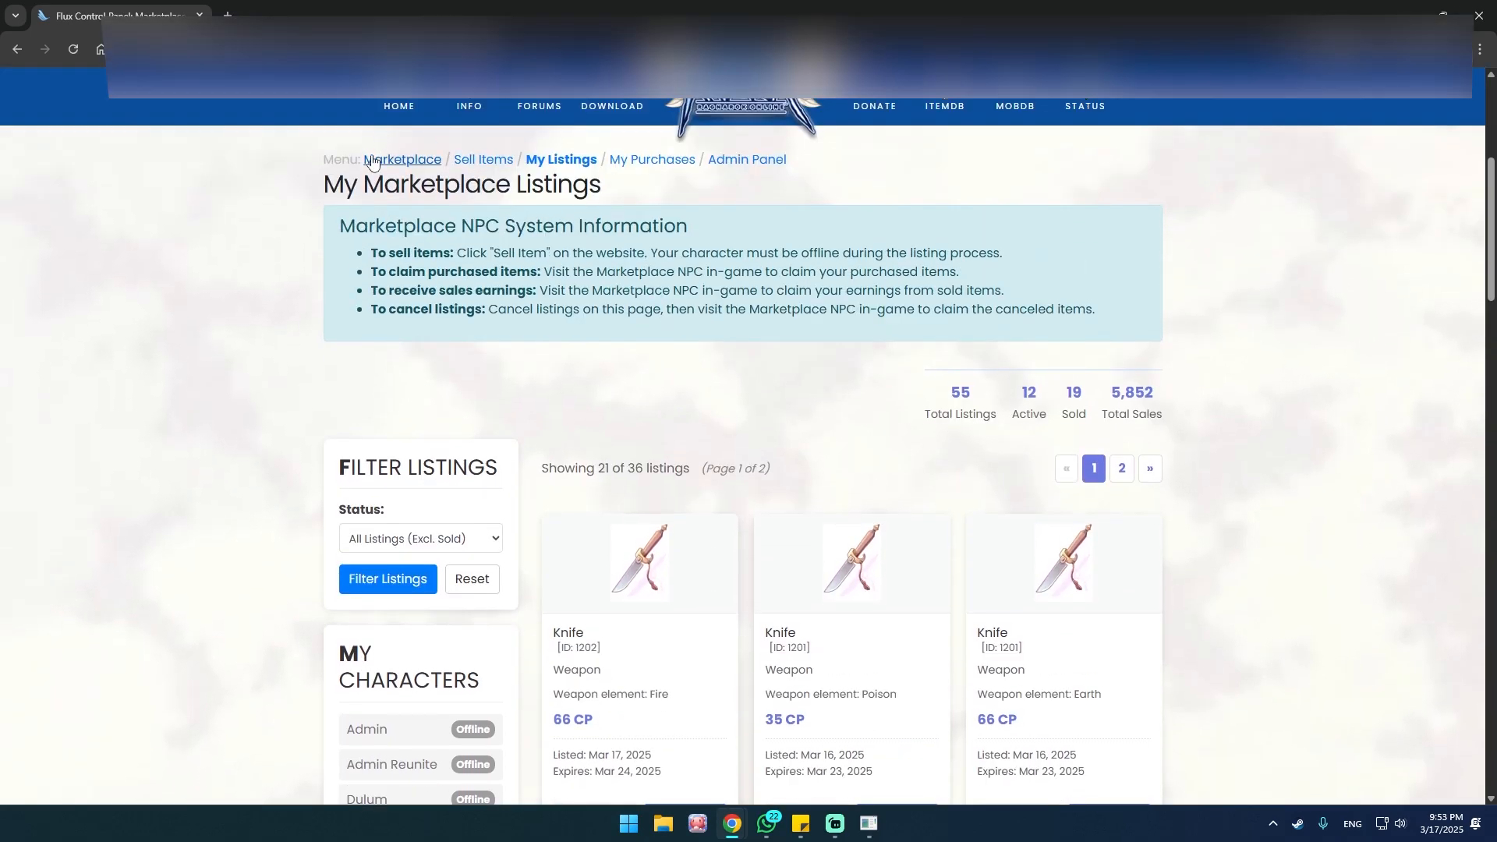
Step: Open the purchase page of the 23 CP Knife from the Marketplace and select Admin as the receiving character
click(403, 159)
scroll(667, 630, down, 6)
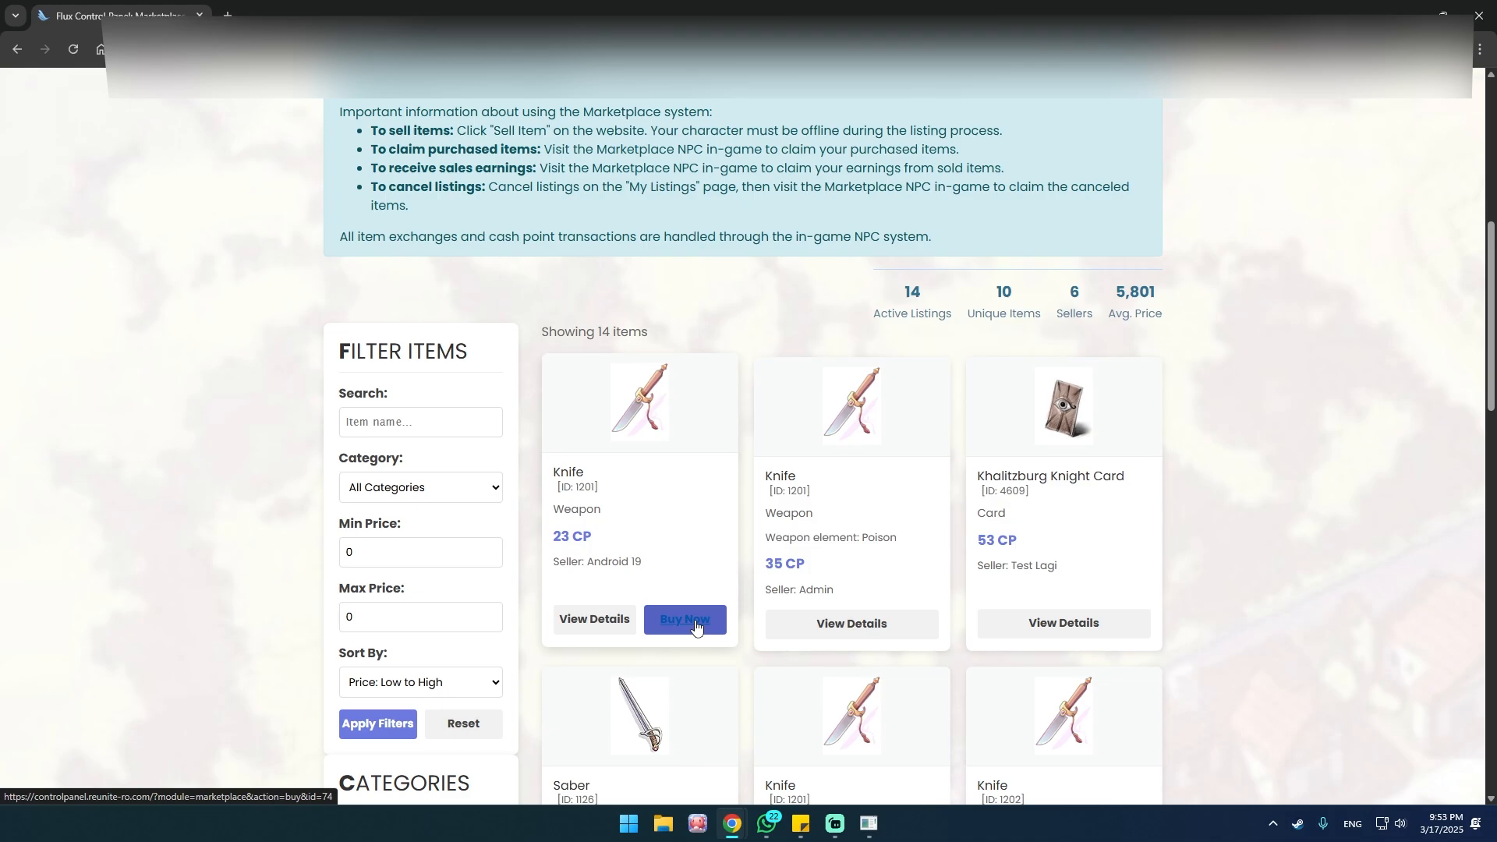
click(663, 627)
scroll(704, 649, down, 7)
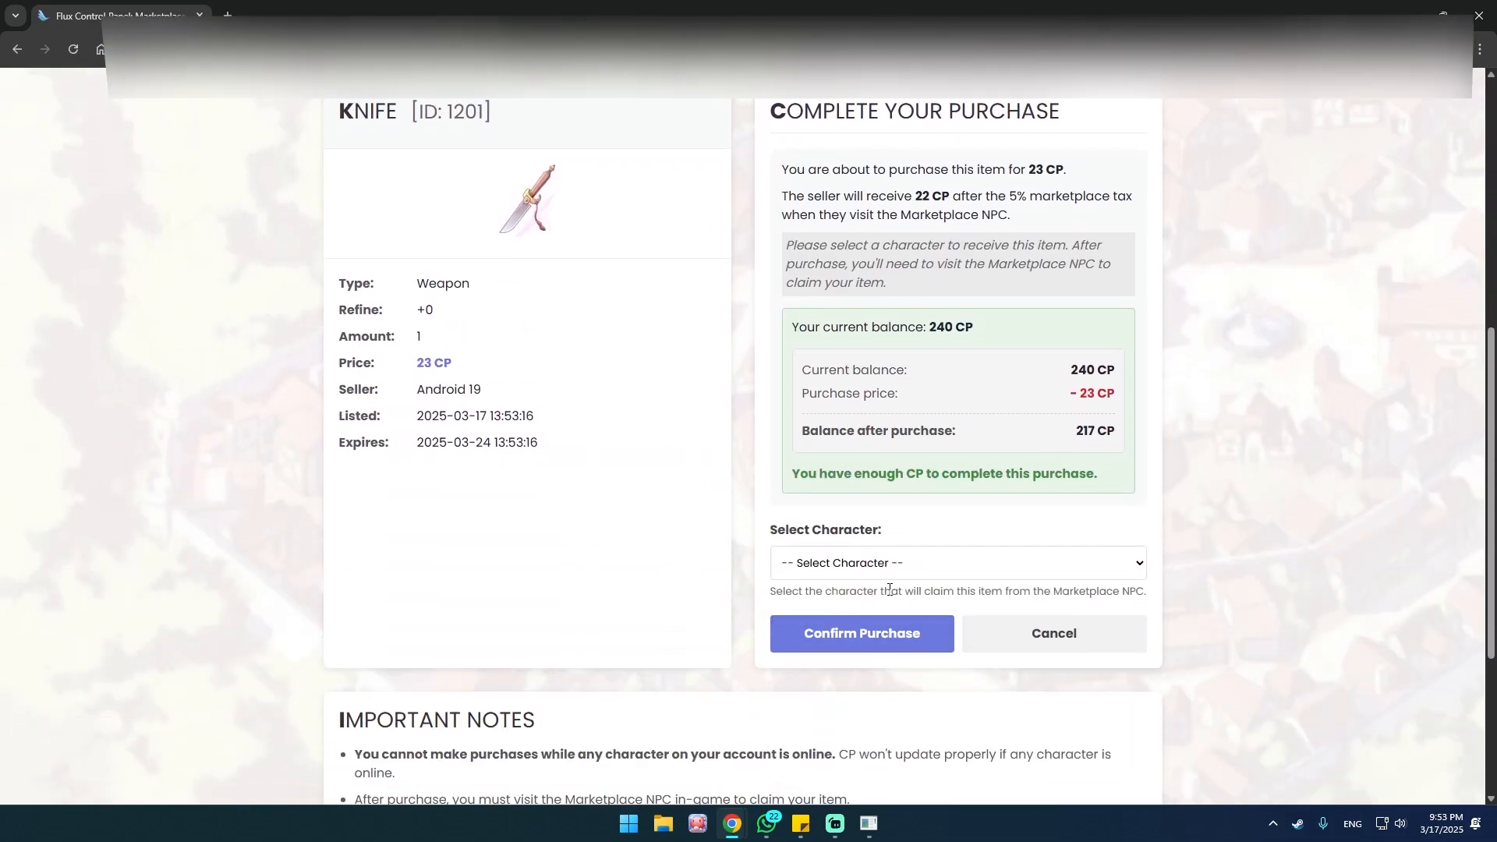
click(906, 577)
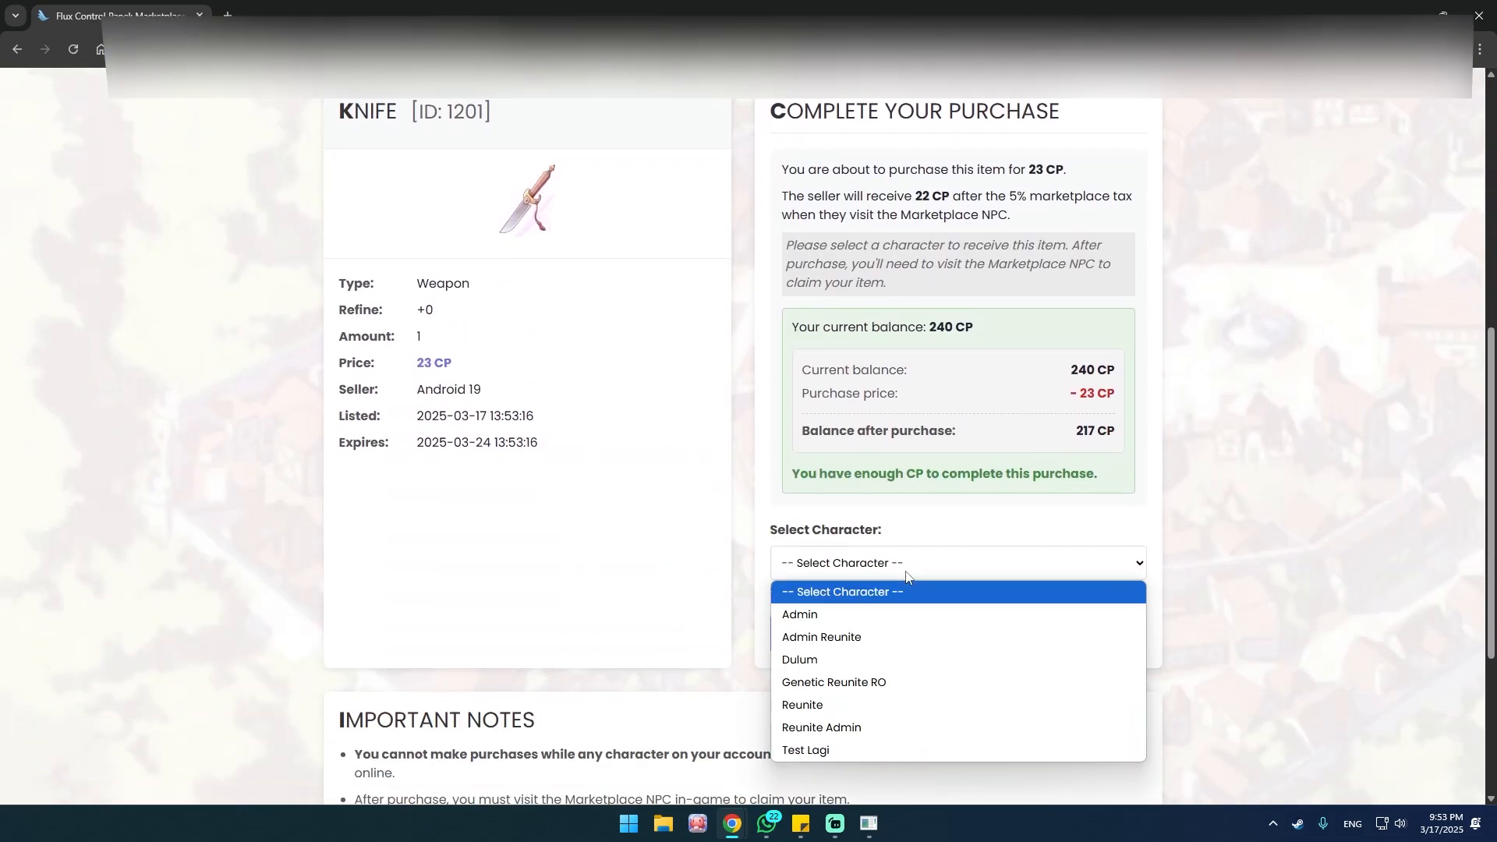
click(872, 616)
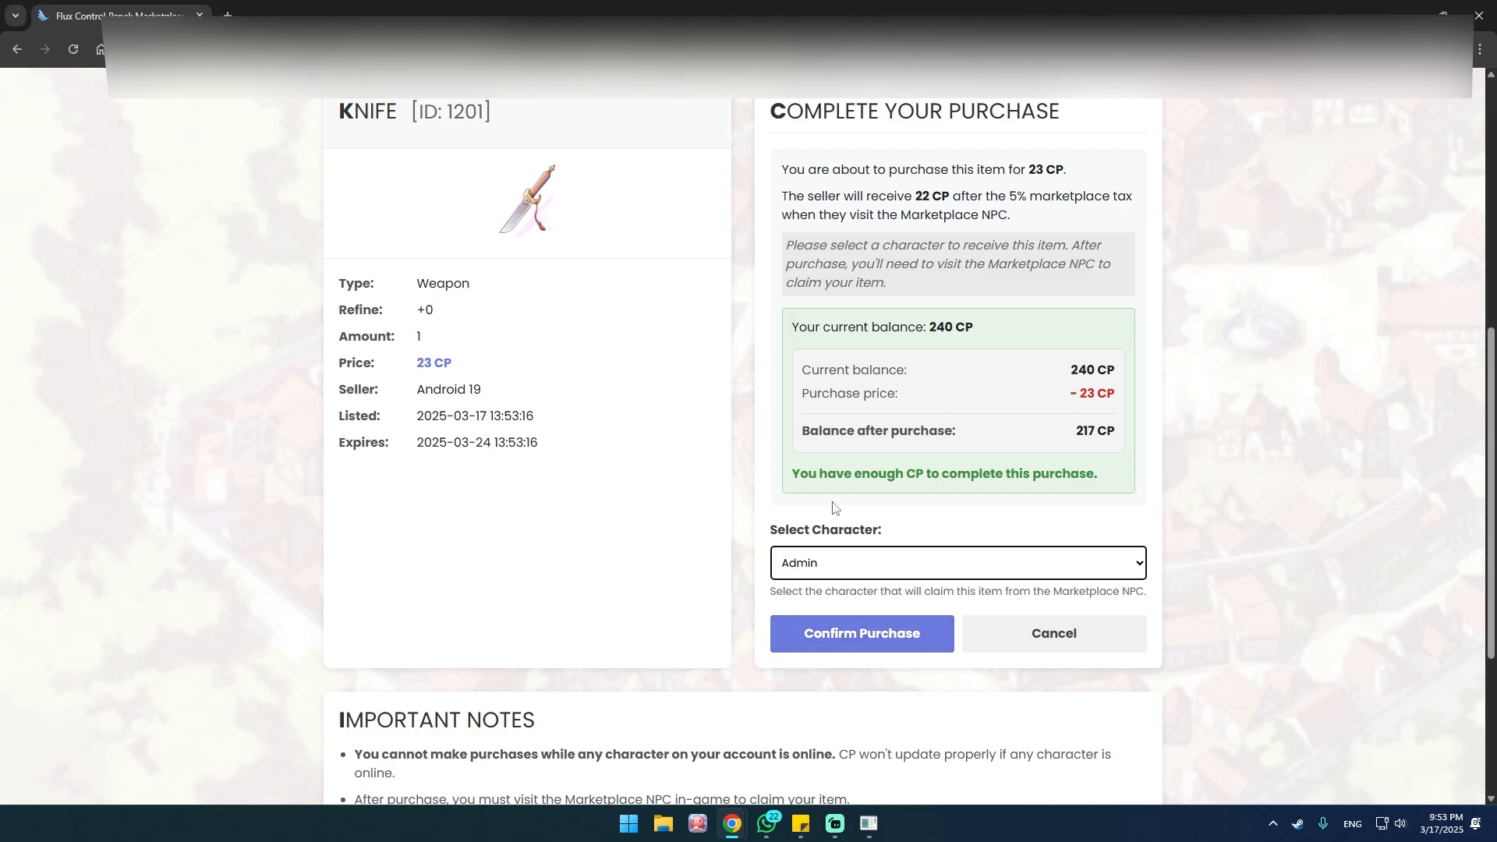
Step: Log Admin back into the game client and try to confirm the Knife purchase in the browser while the character is online
click(870, 824)
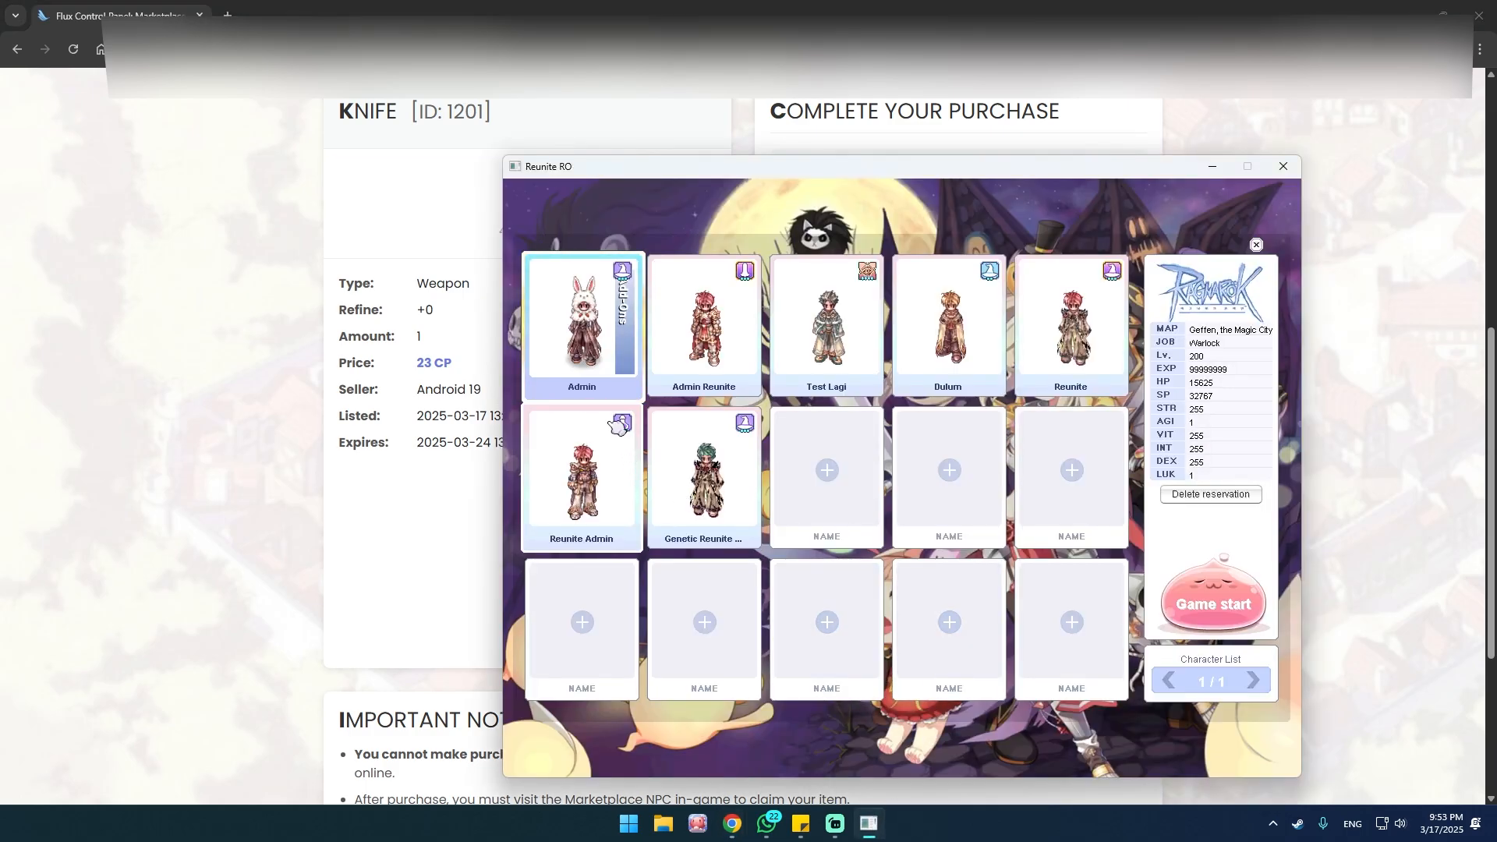
double_click(586, 394)
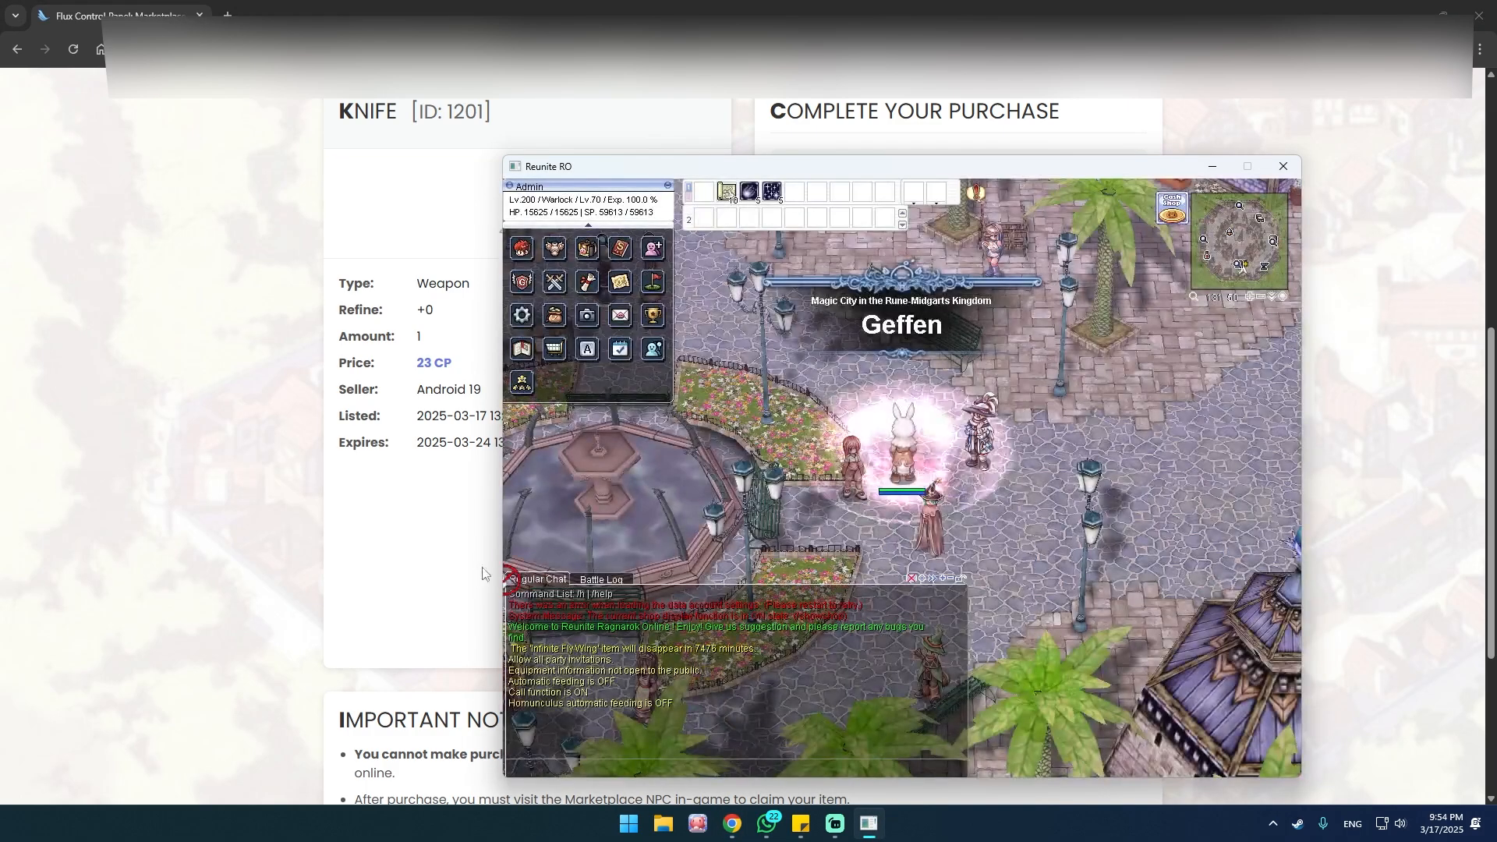
click(437, 535)
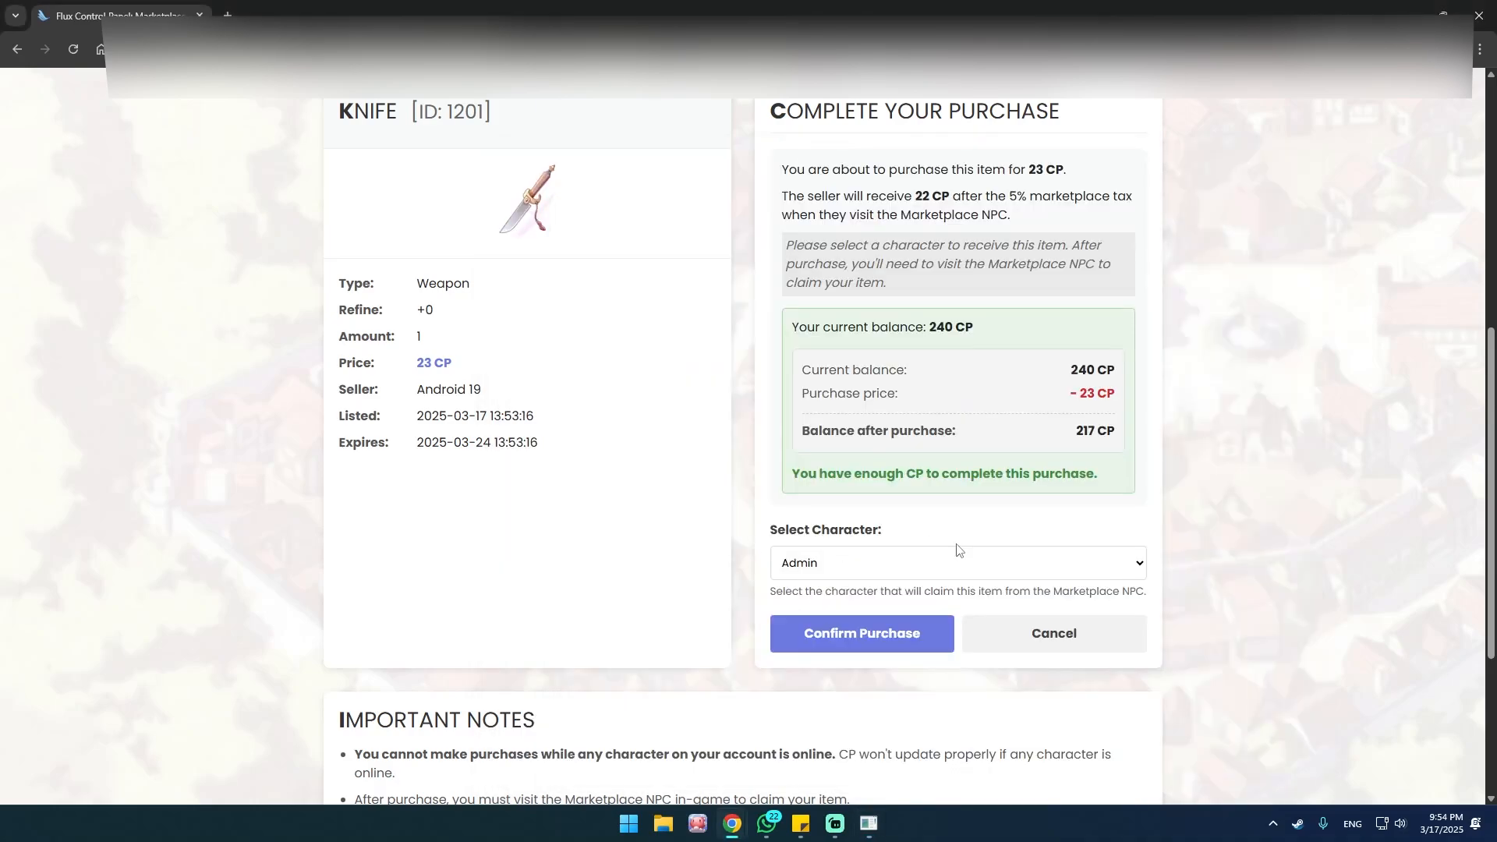
click(849, 638)
scroll(964, 509, down, 3)
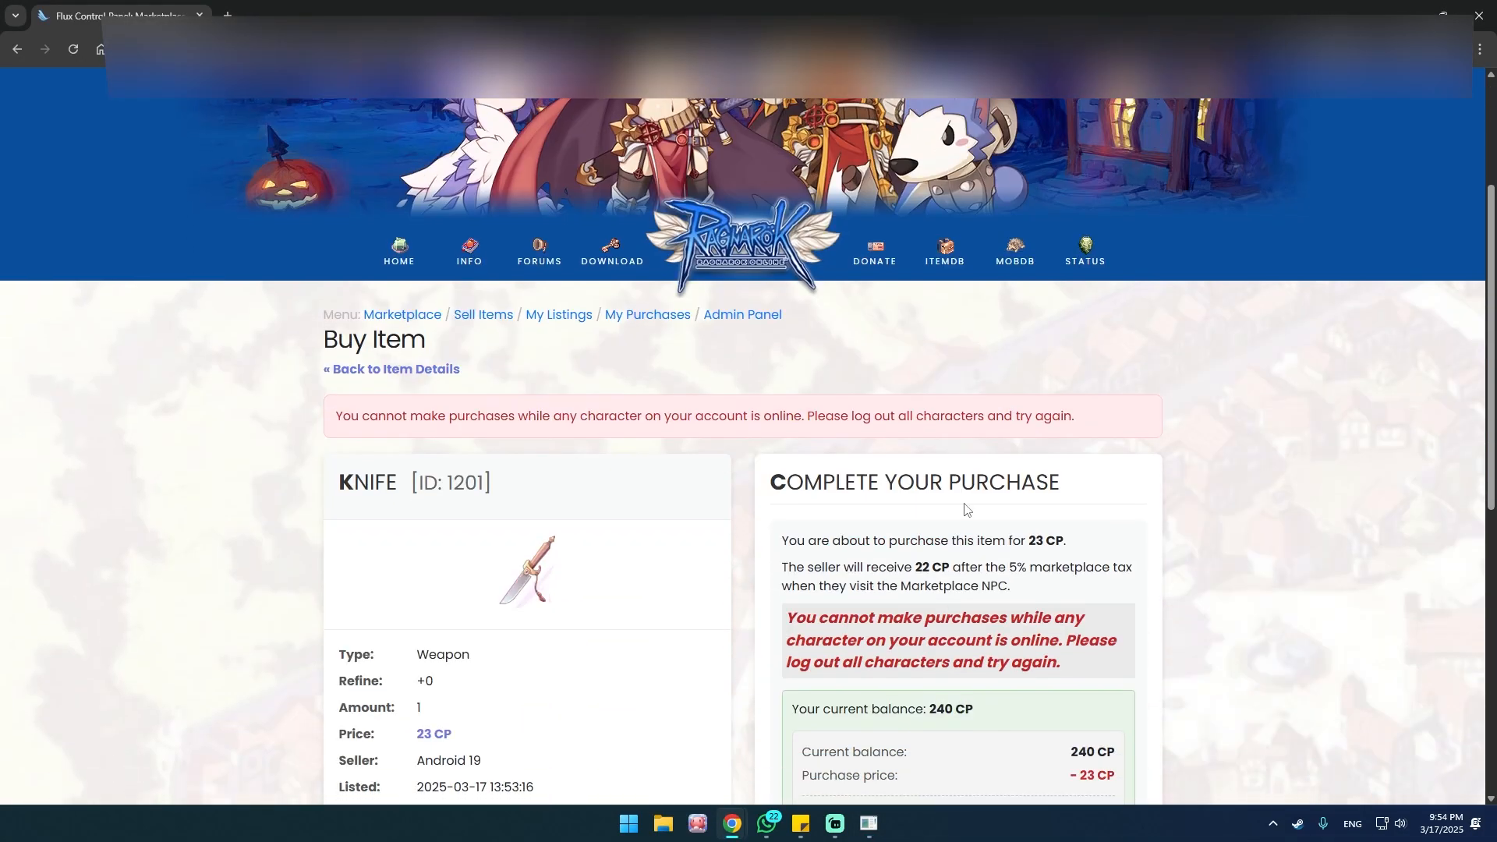
scroll(888, 425, down, 4)
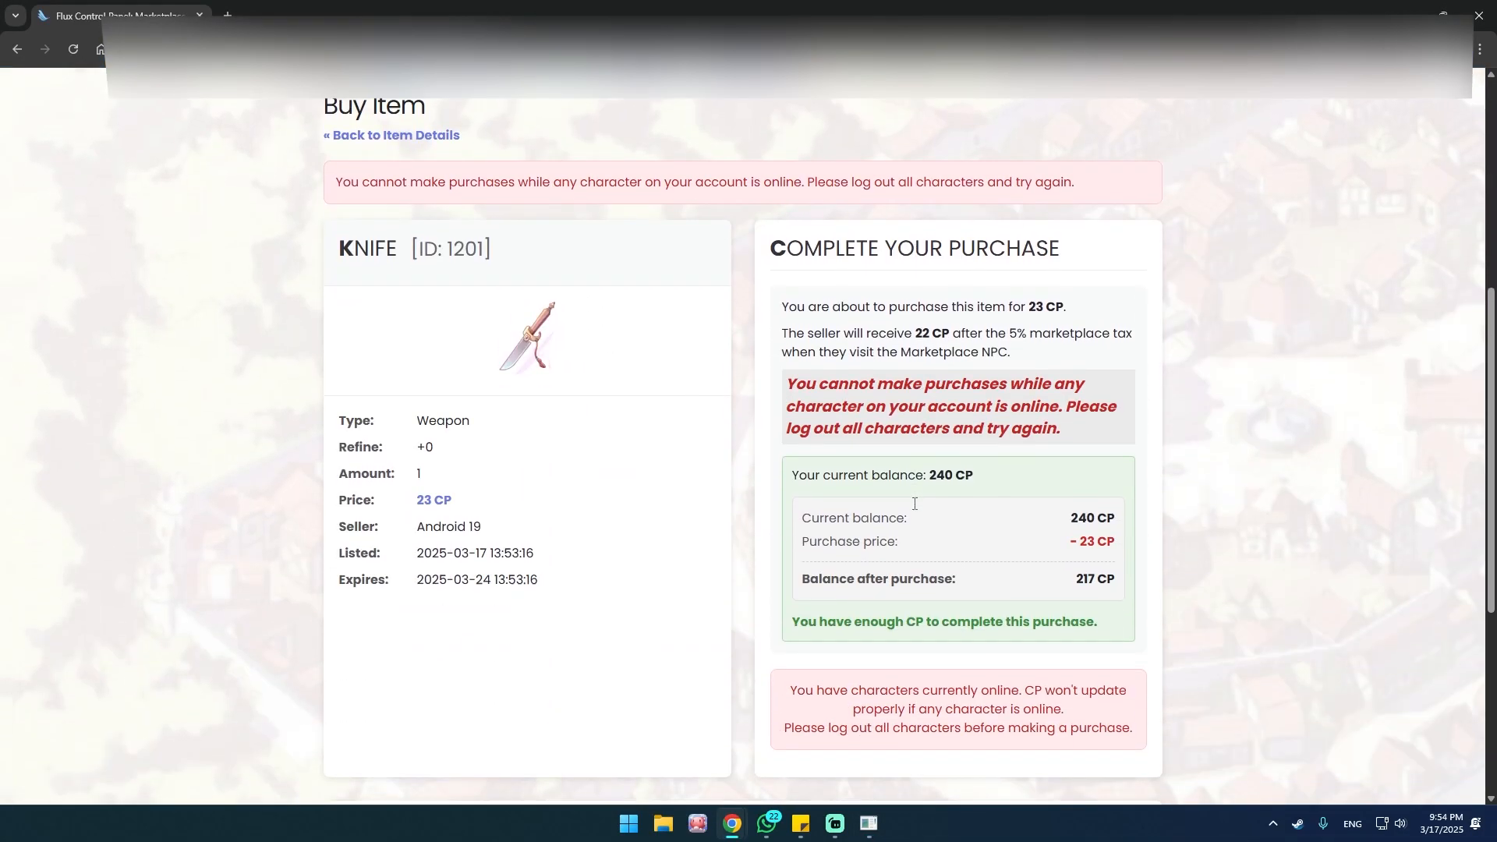
Step: Switch to the Reunite RO client, send Admin back to character selection, and return to the browser
click(869, 824)
key(Escape)
click(935, 581)
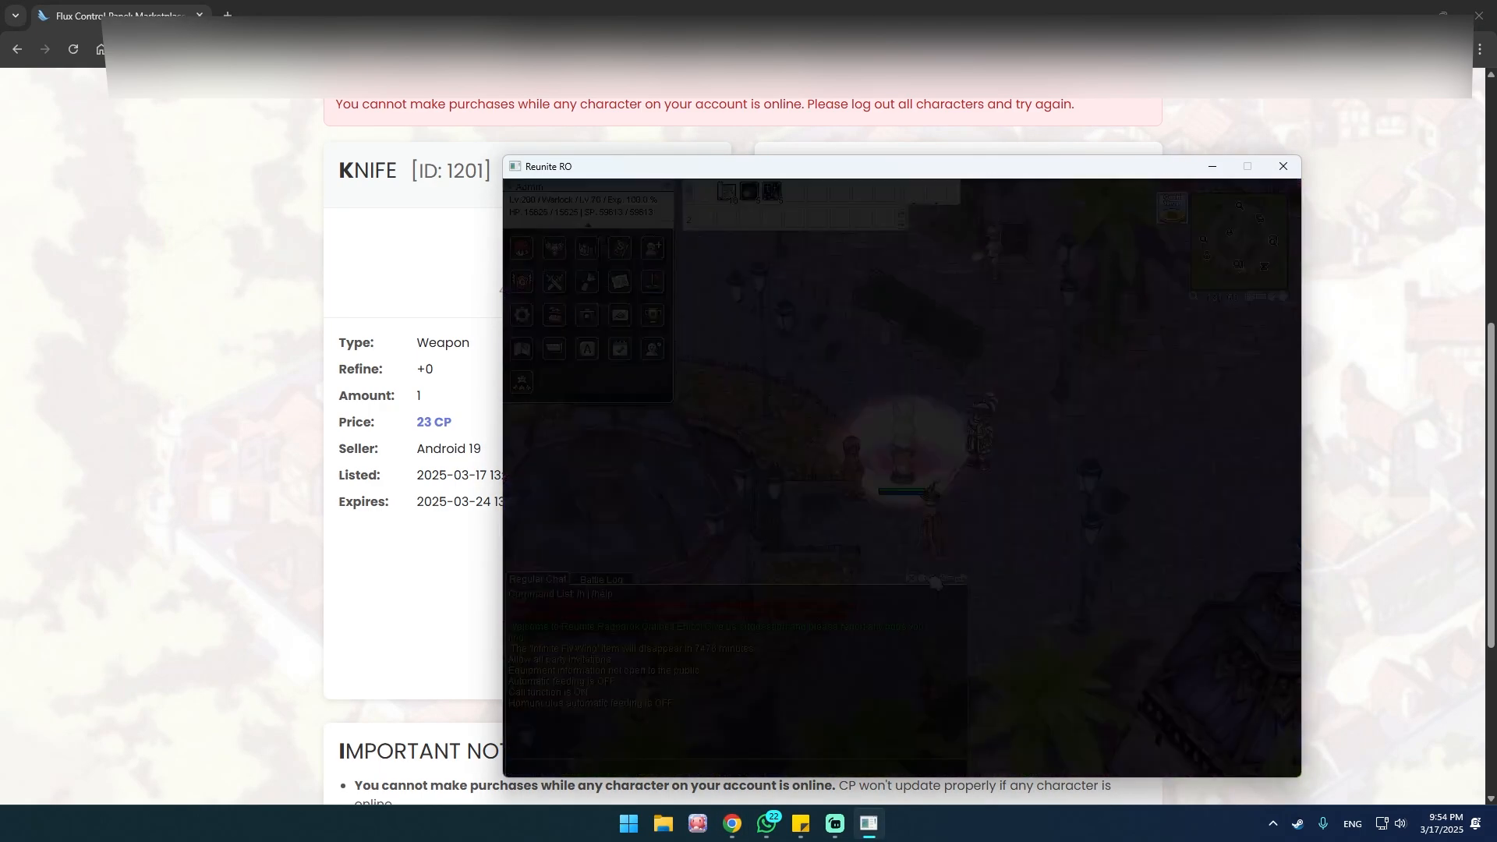
click(433, 368)
Step: Buy Android 19's 23 CP Knife from the Marketplace with Admin as the receiving character, and check it in My Purchases
scroll(659, 438, up, 2)
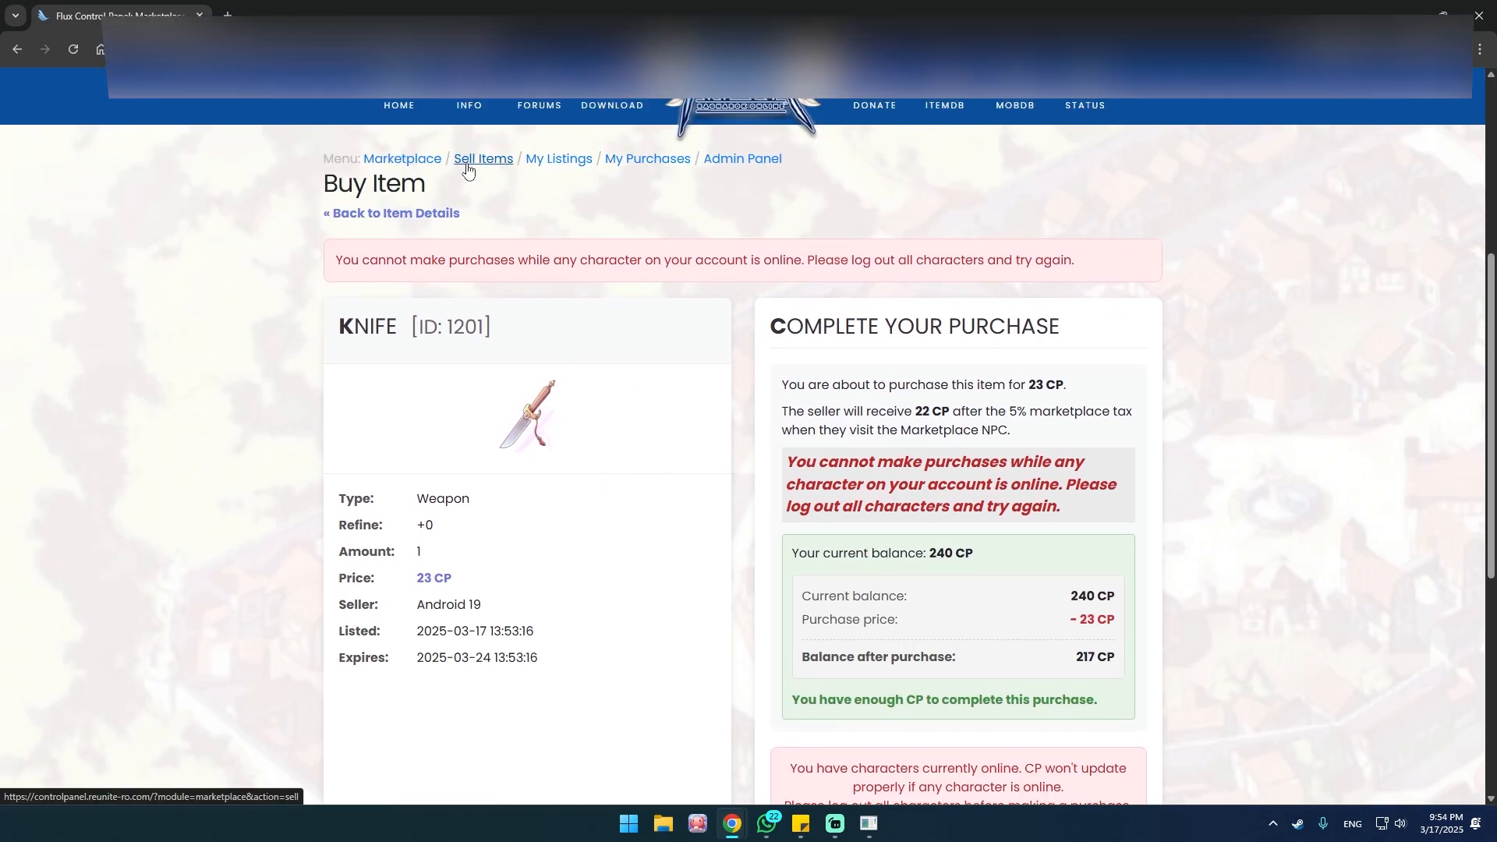
click(402, 159)
scroll(696, 622, down, 5)
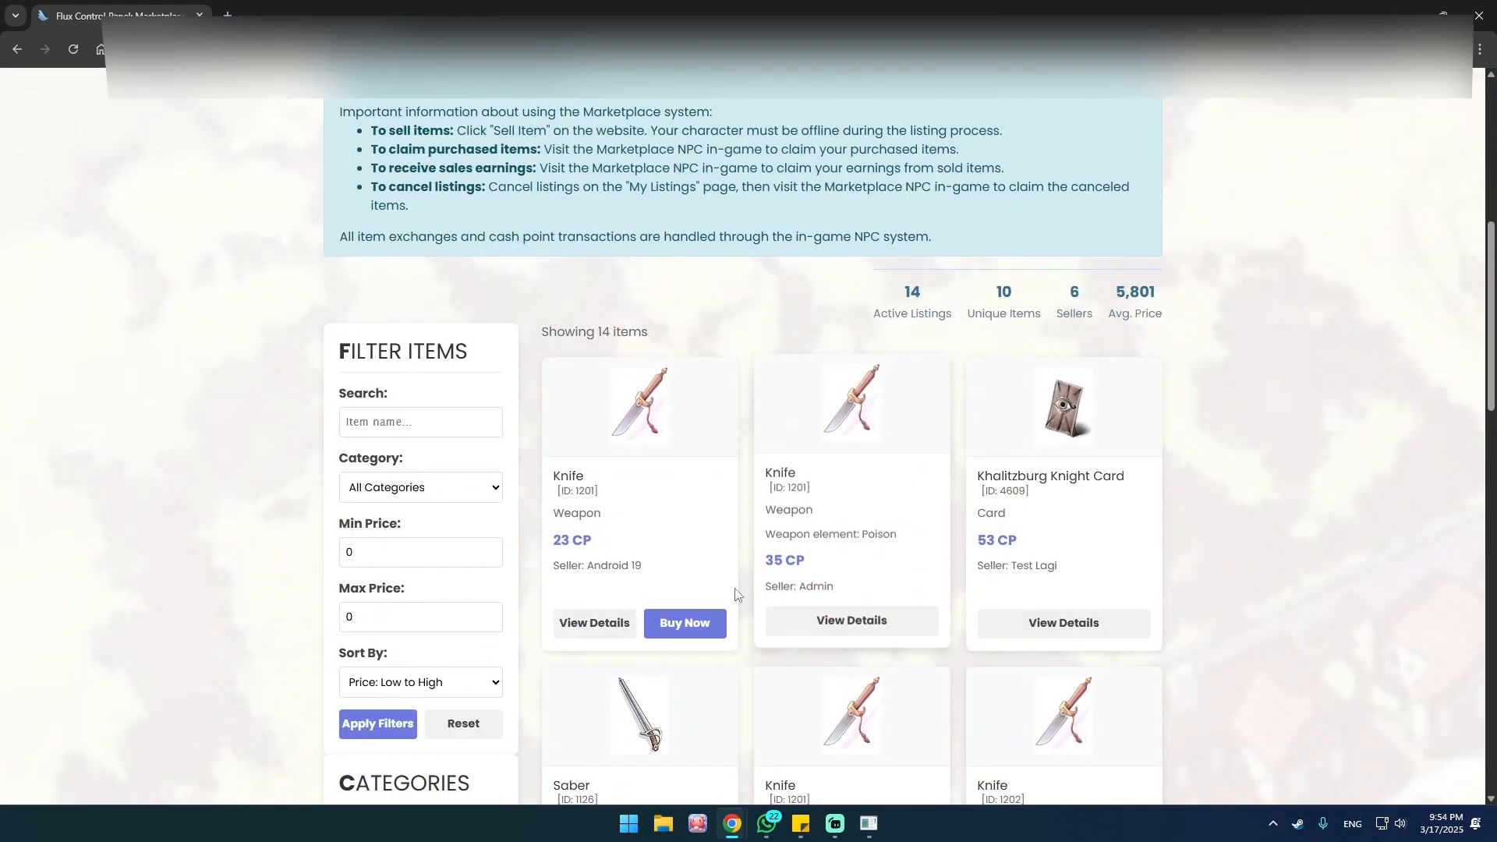
click(696, 622)
scroll(950, 605, down, 6)
click(934, 648)
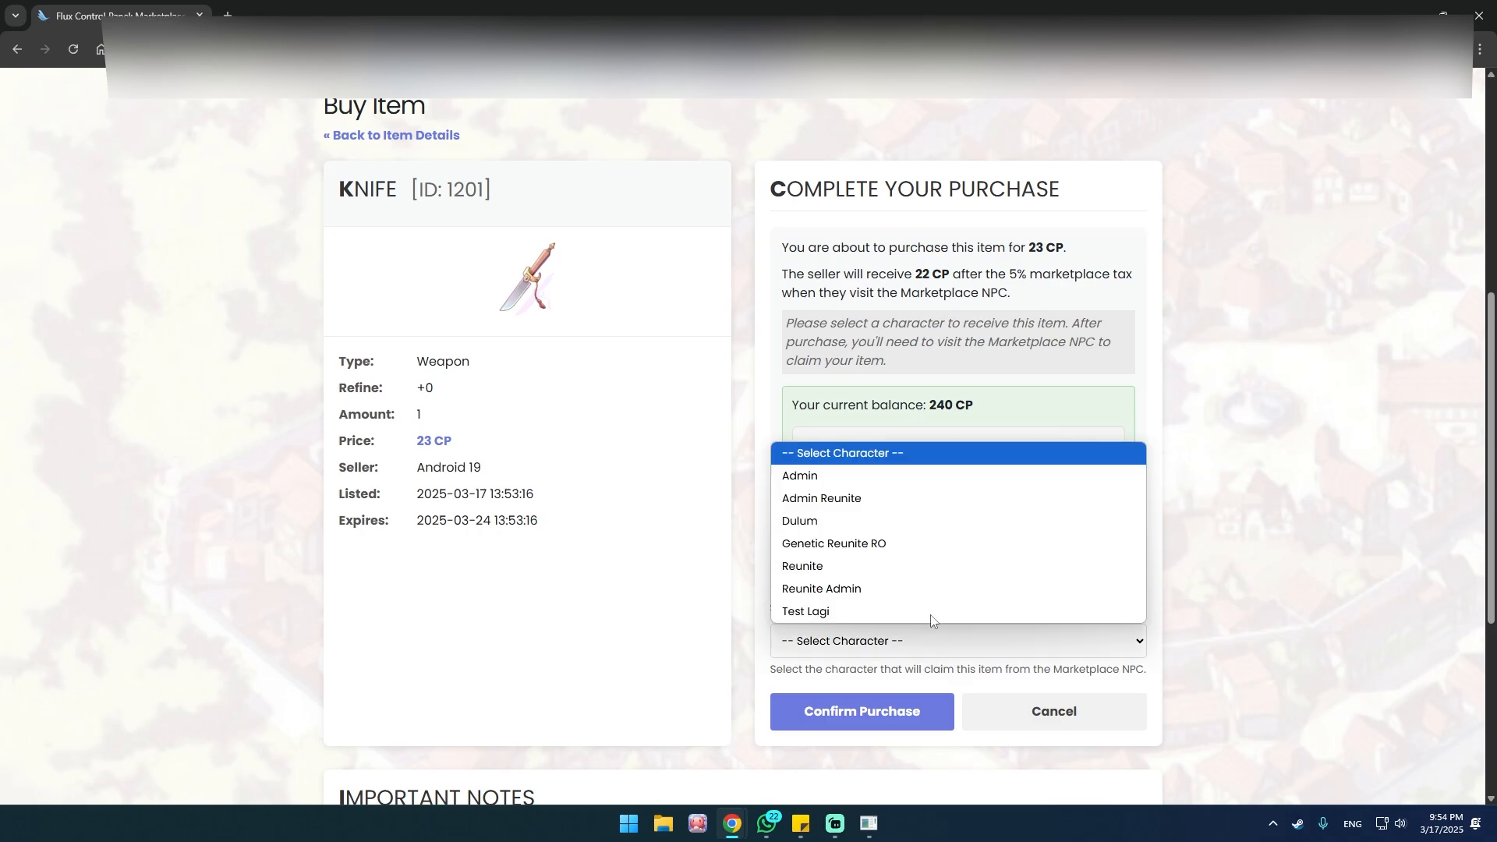
click(873, 476)
scroll(779, 674, down, 8)
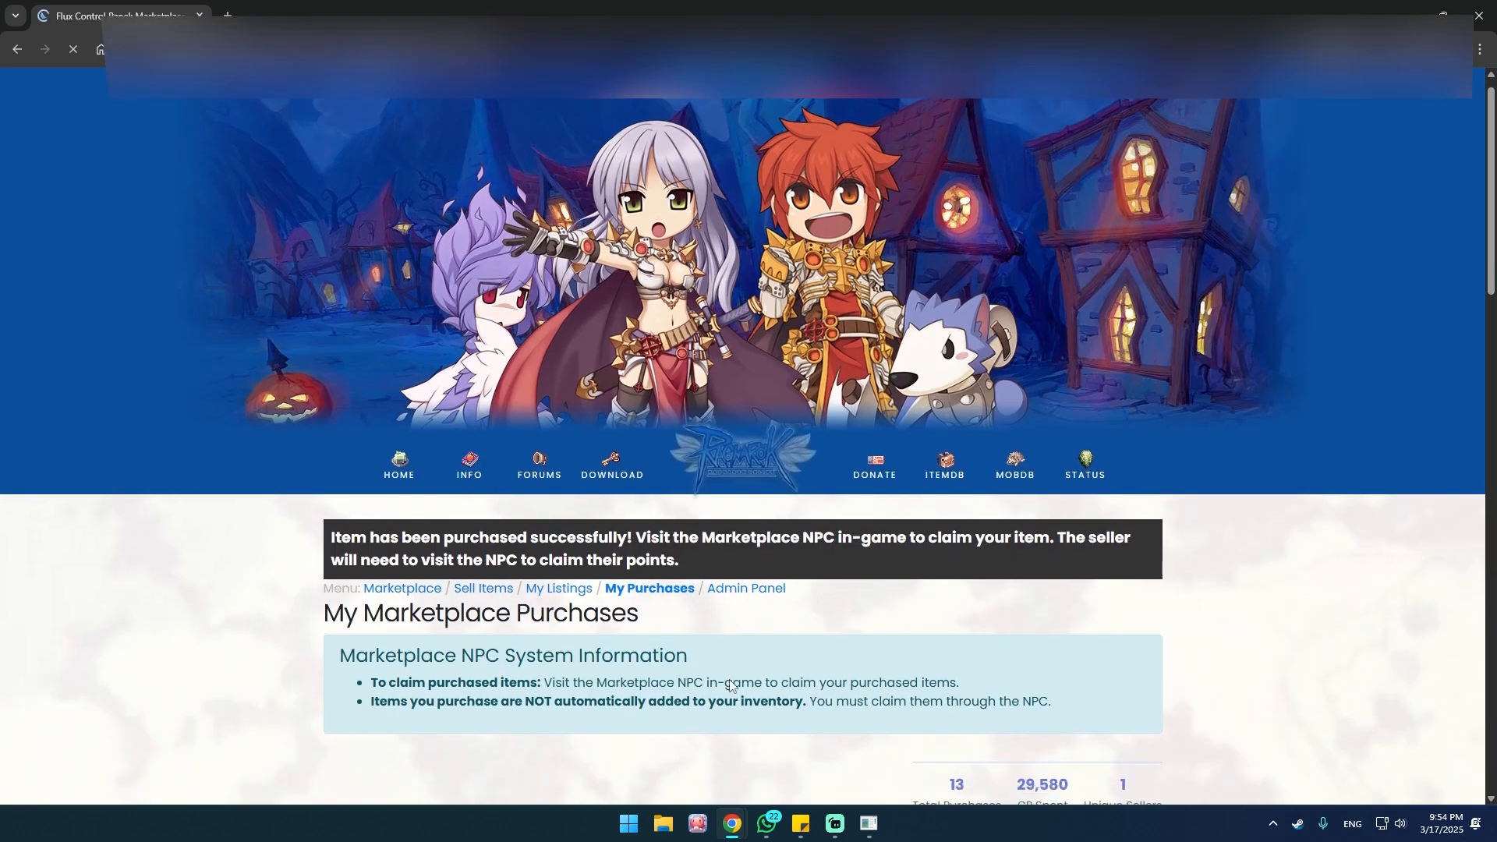
scroll(825, 658, up, 3)
scroll(822, 658, up, 1)
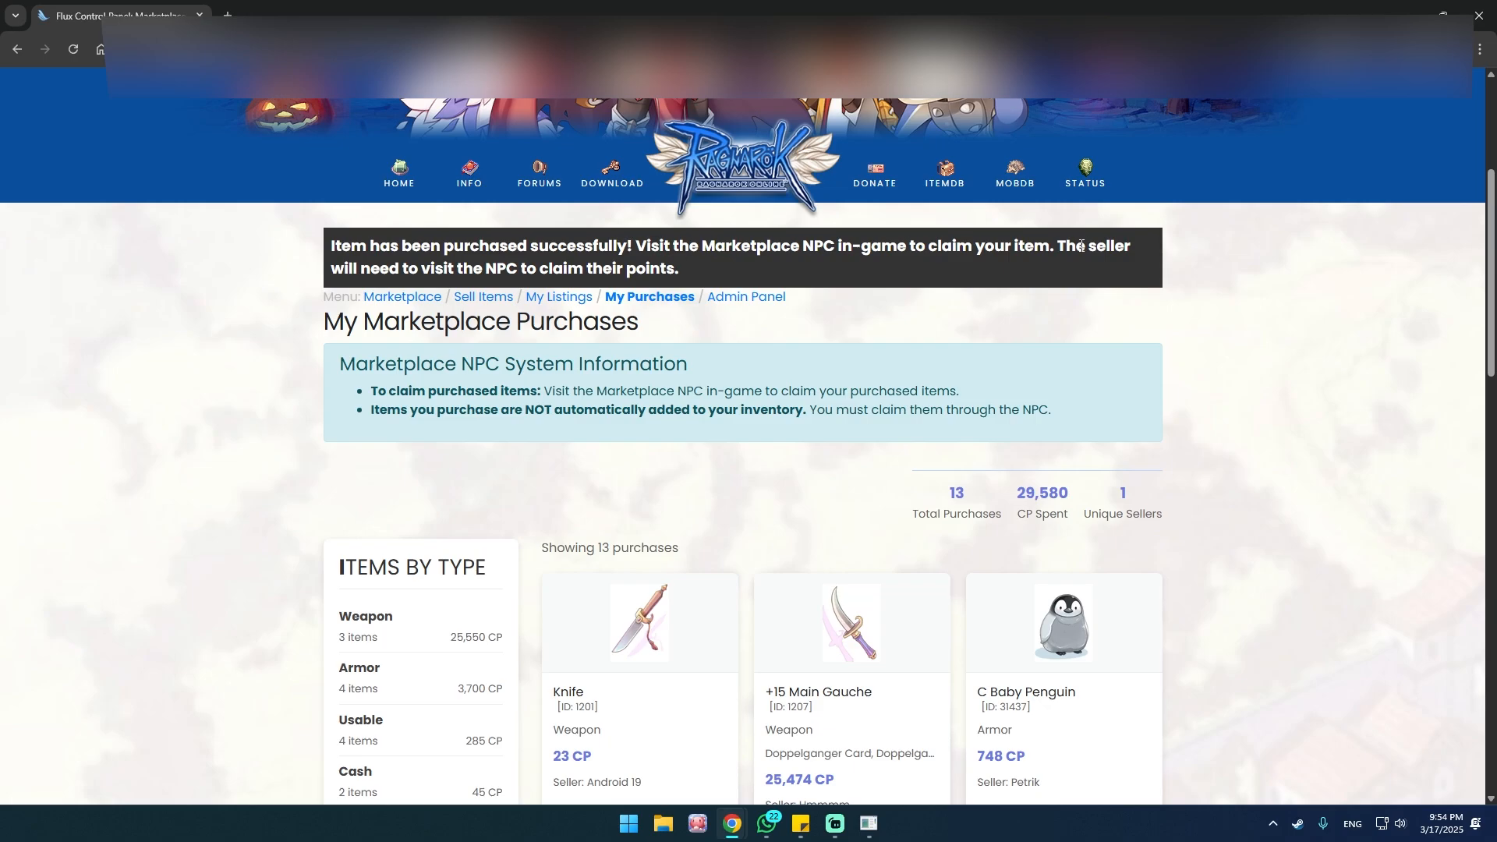
Step: Log Admin into the Reunite RO client and ask the Marketplace Agent for cancelled listings to claim
click(870, 823)
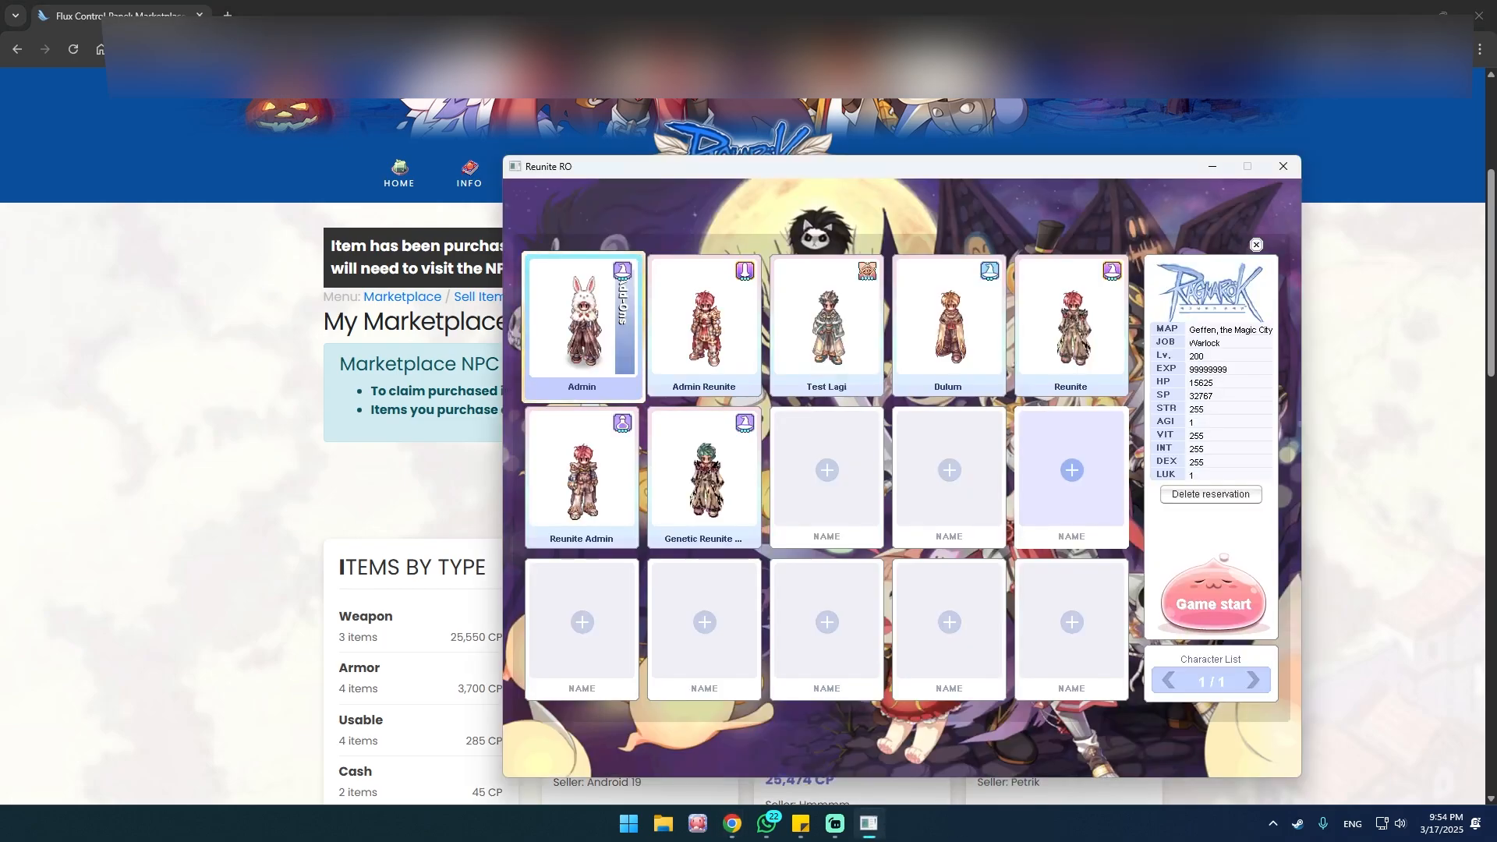
double_click(644, 311)
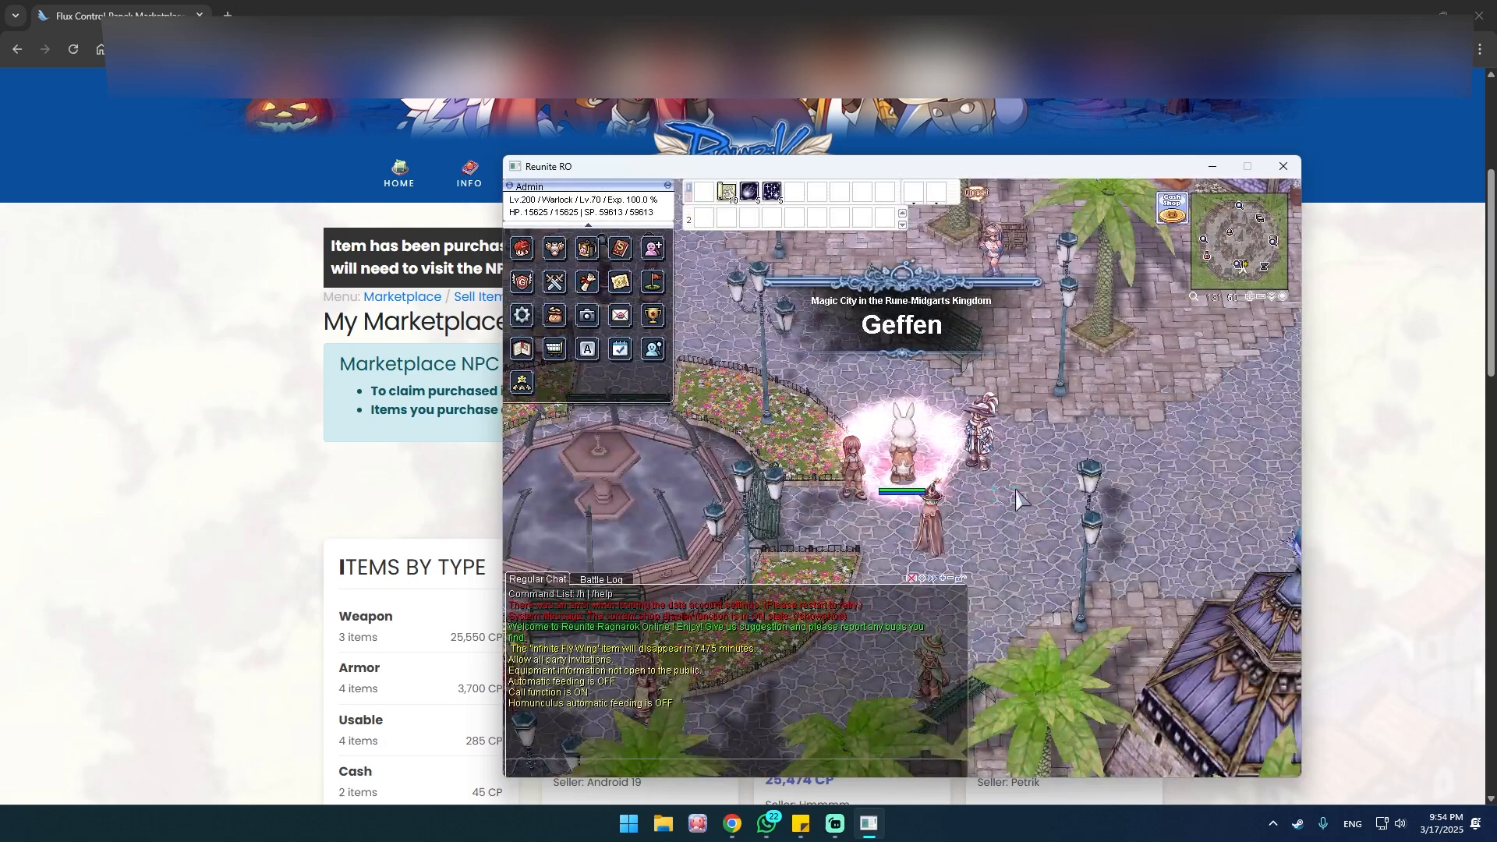
click(986, 449)
key(Return)
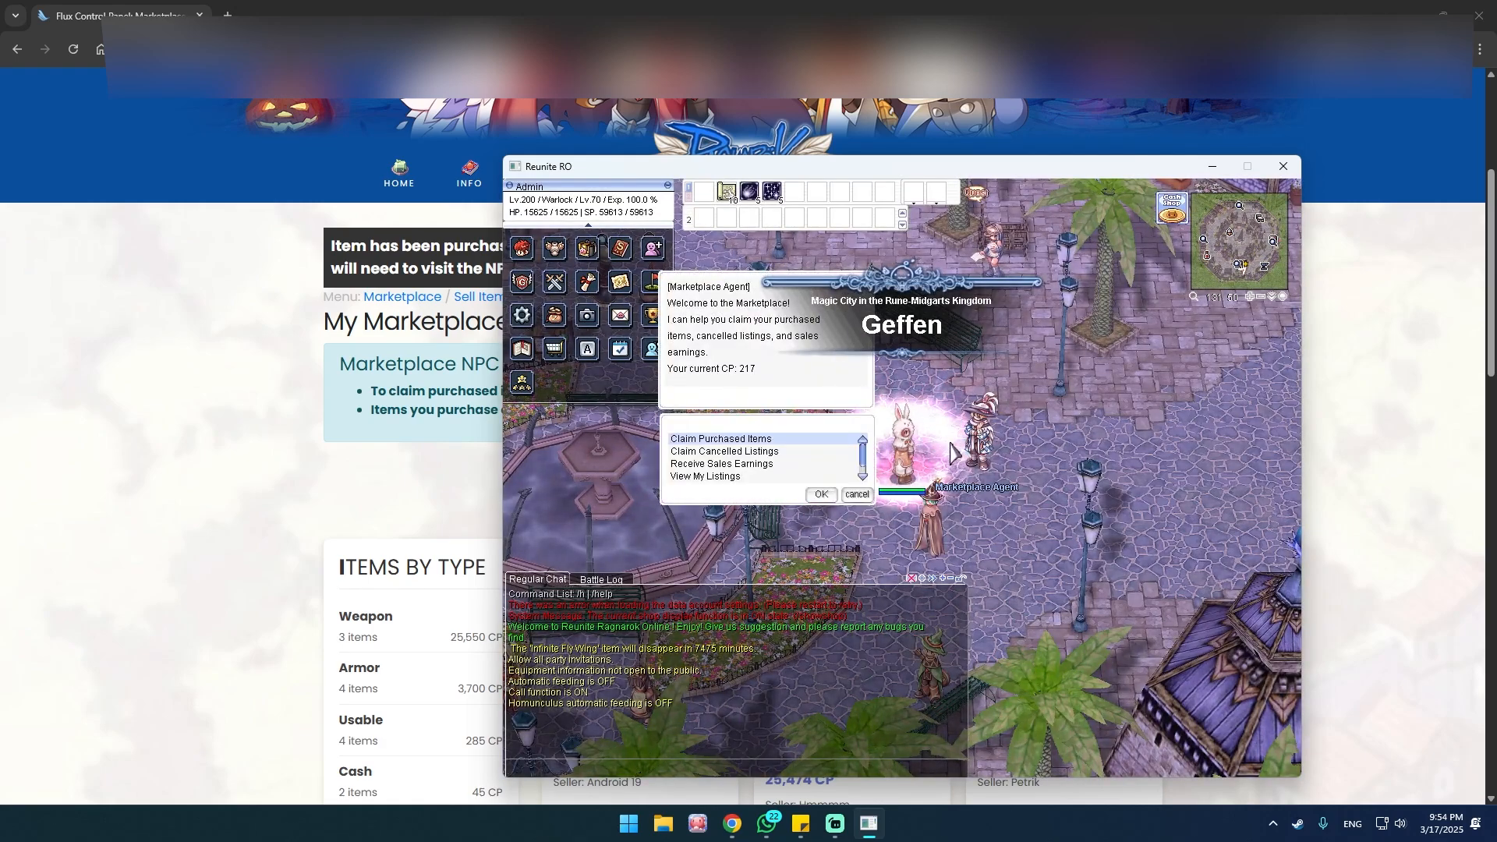
click(757, 454)
key(Return)
key(Return)
Step: Talk to the Marketplace Agent again and check for sales earnings to receive
click(981, 448)
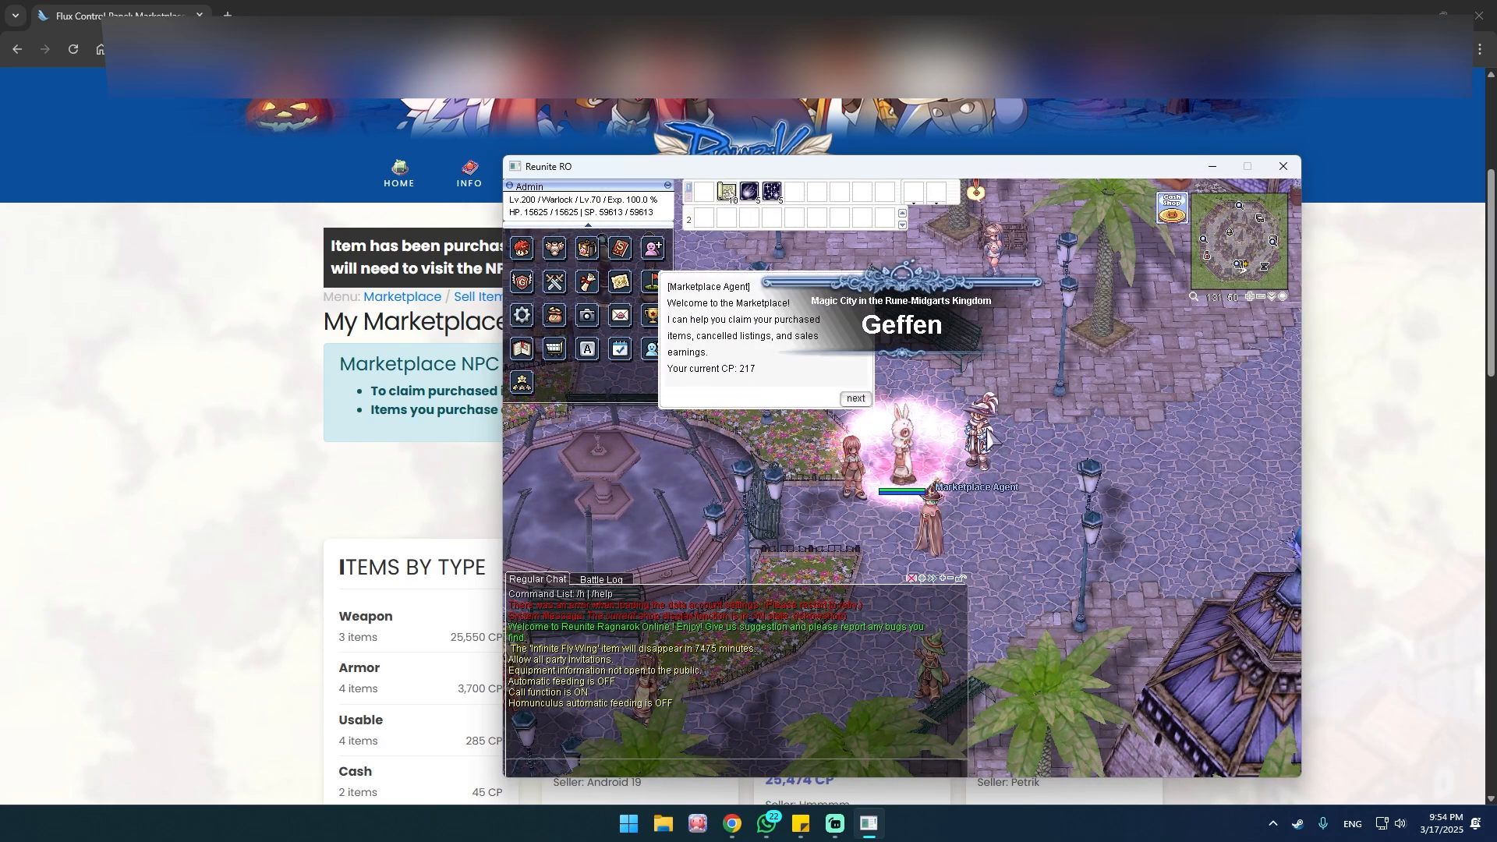
key(Return)
click(751, 468)
key(Return)
key(Return)
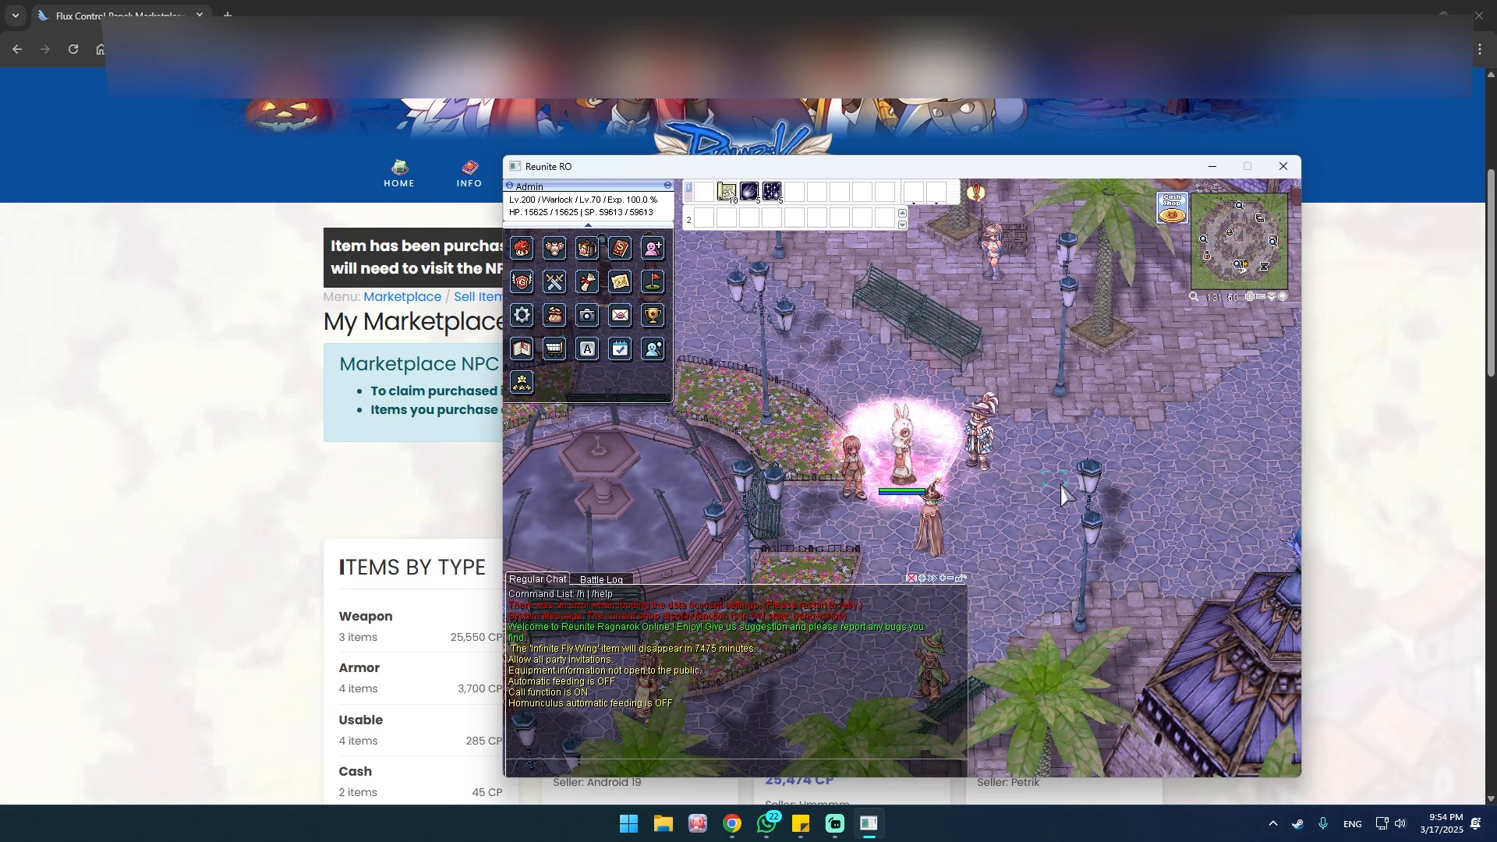
Step: Claim the purchased 23 CP Knife from the Marketplace Agent
click(933, 494)
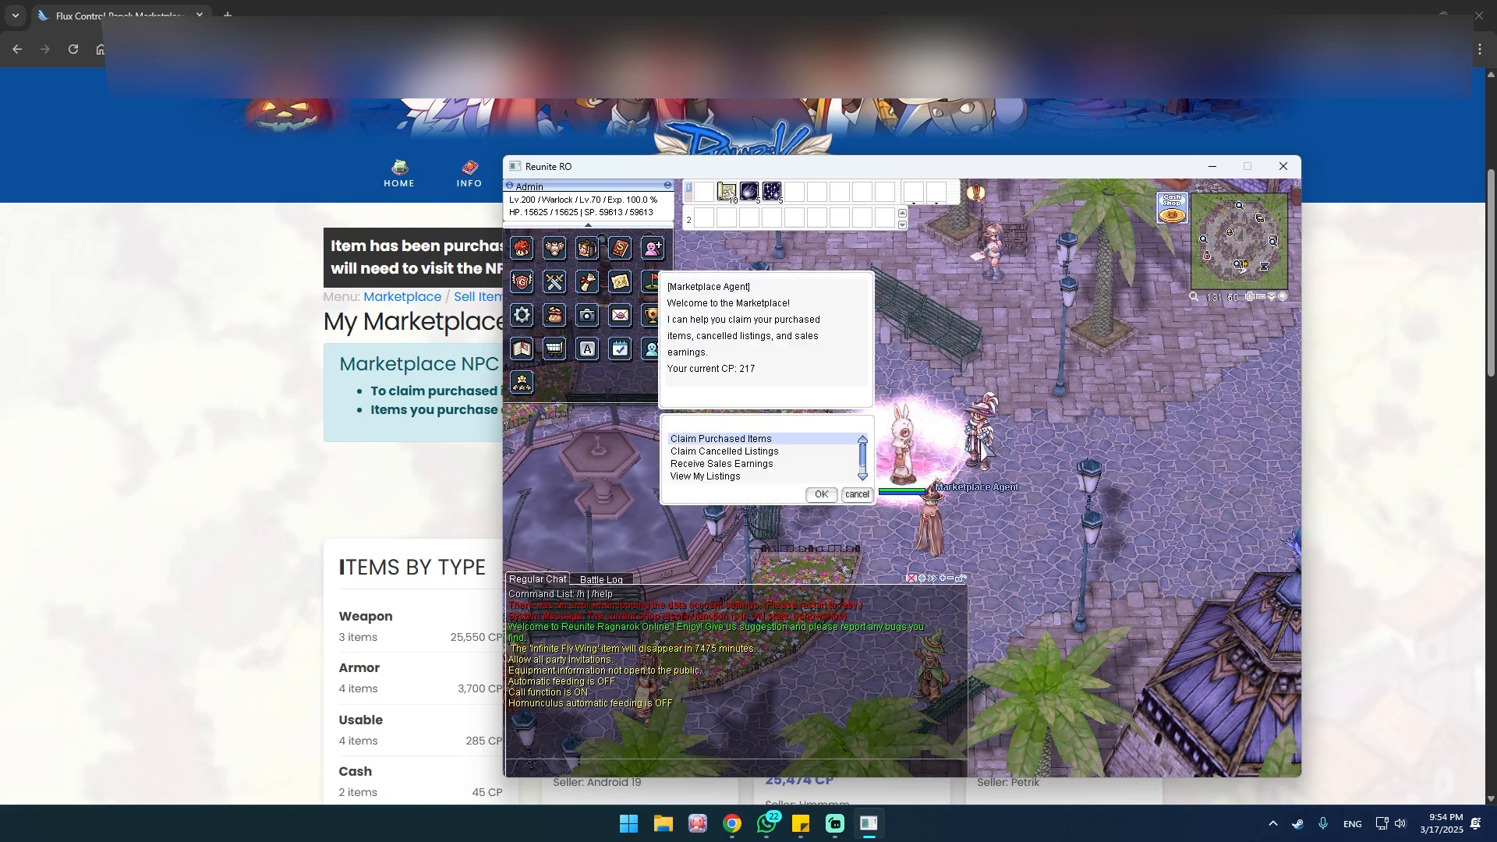
double_click(746, 442)
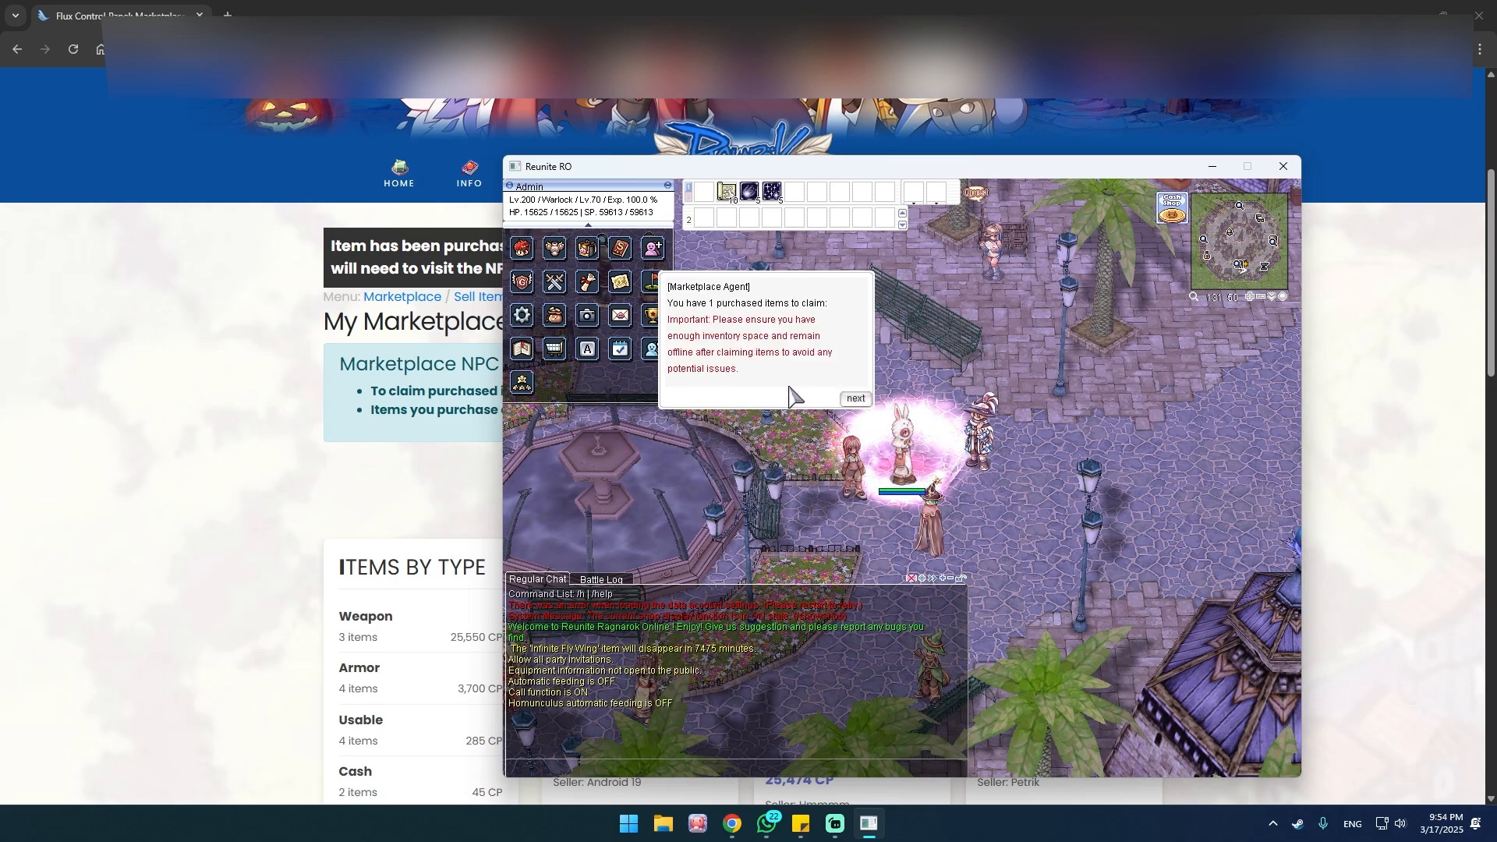
key(Return)
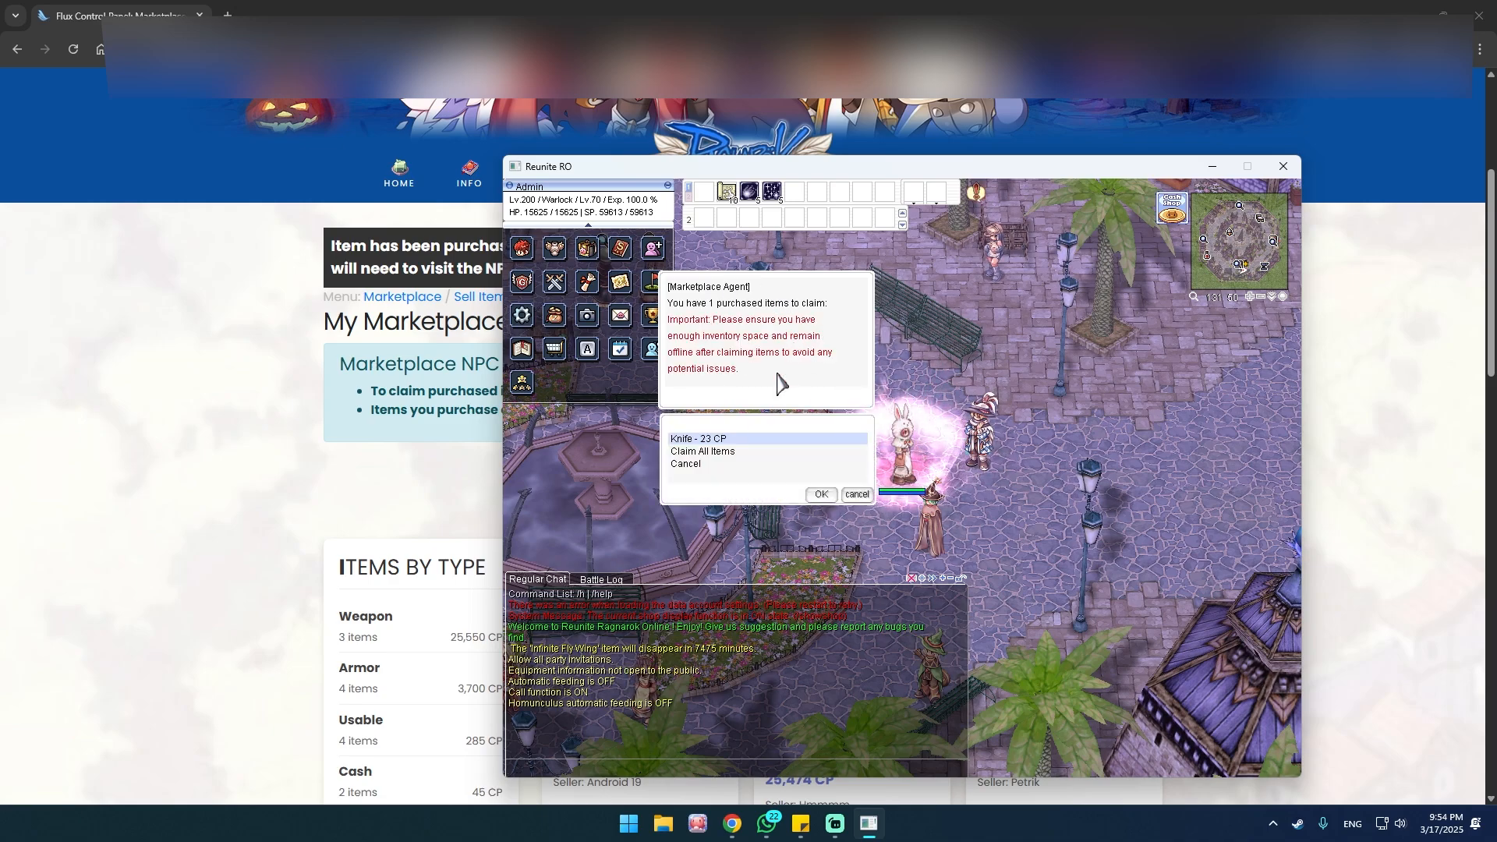
double_click(735, 440)
key(Return)
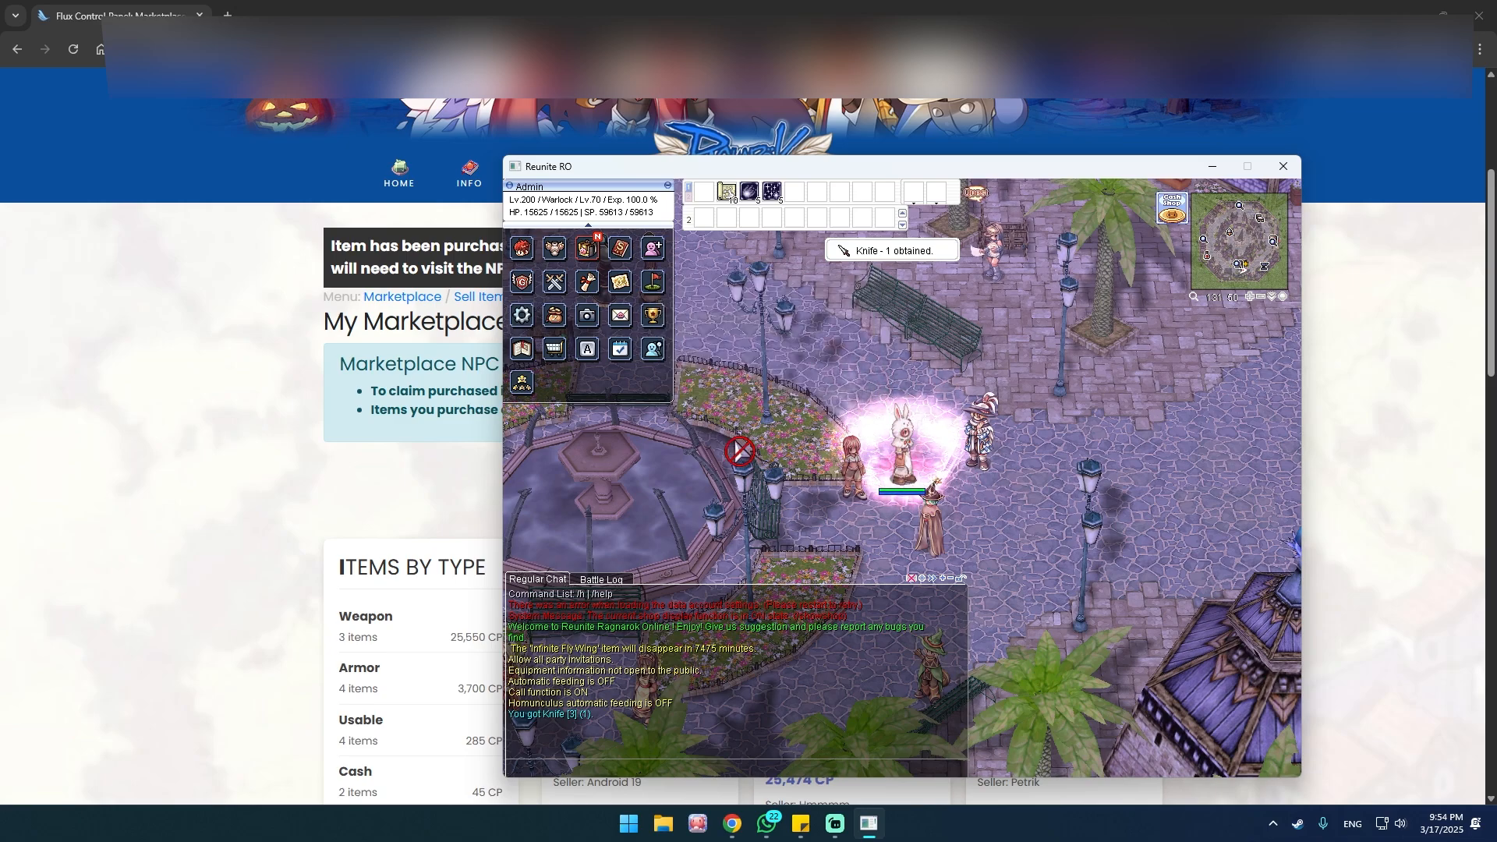
Step: Compare the Knife entry under My Purchases with the claimed item in the Reunite RO client
click(392, 474)
scroll(575, 505, down, 2)
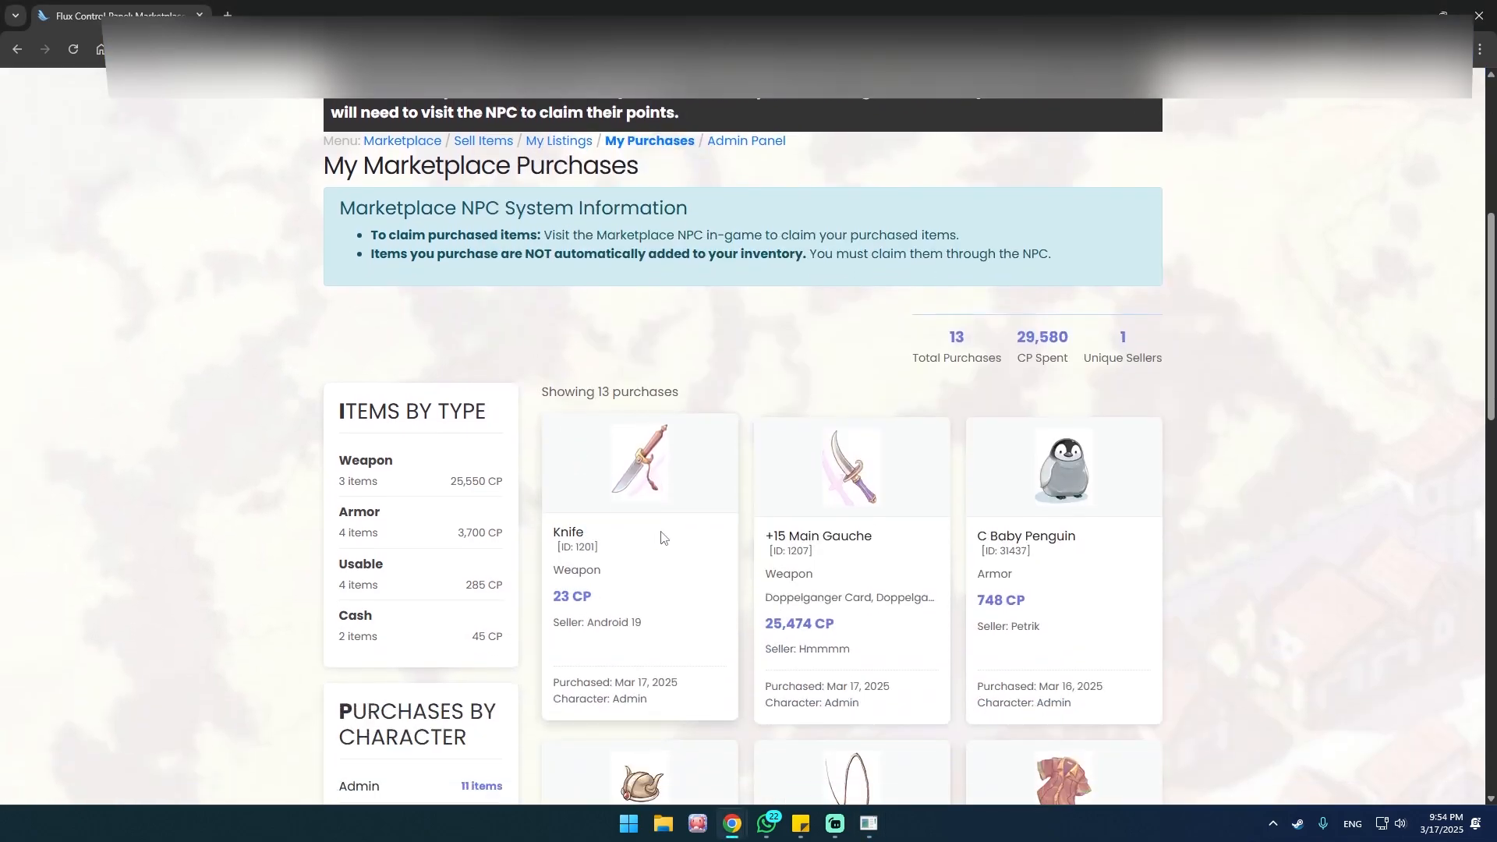
scroll(660, 537, down, 1)
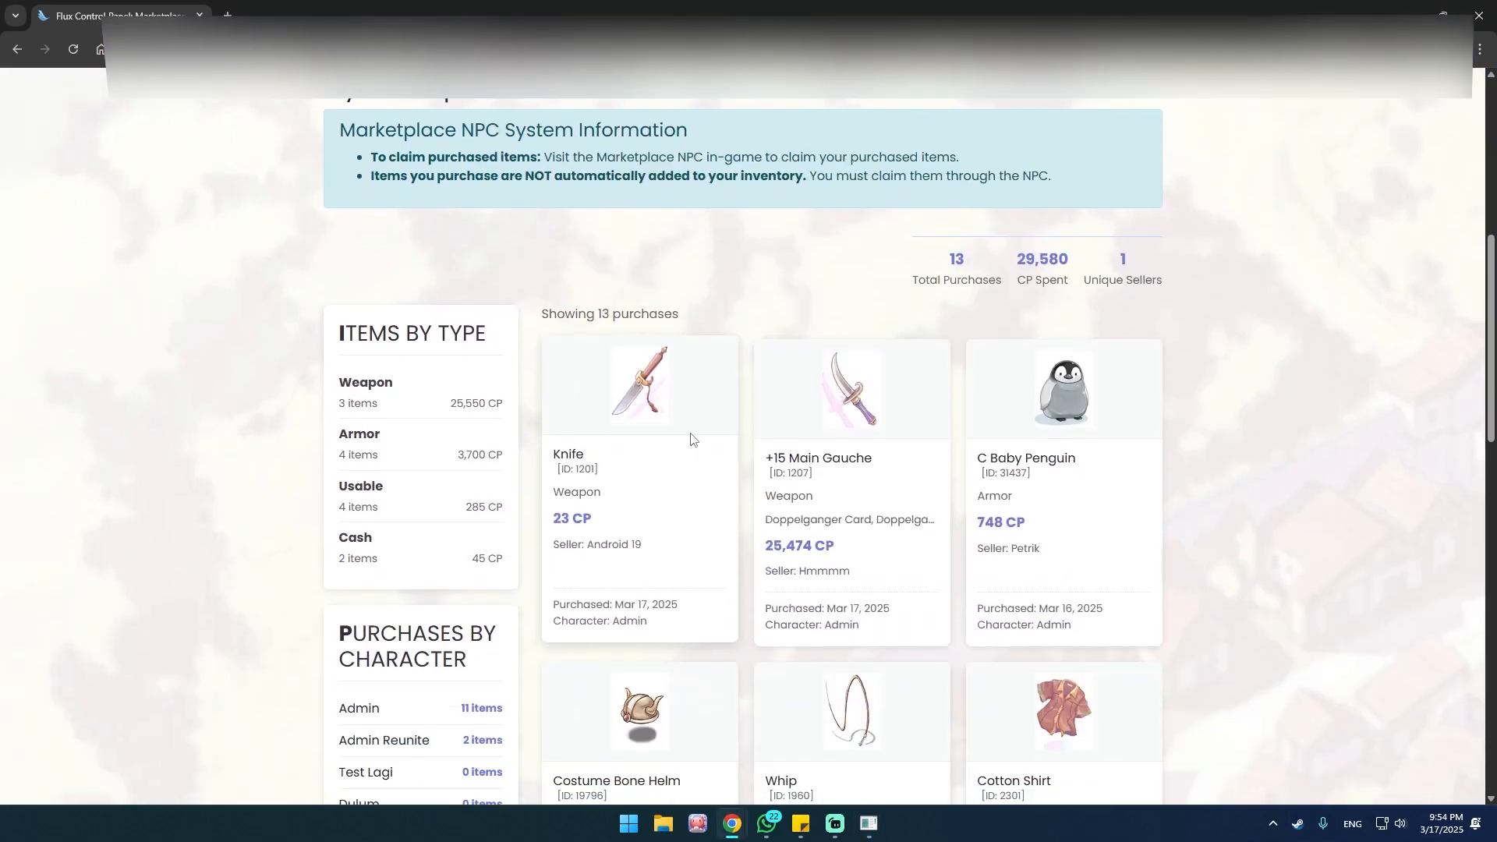
click(870, 825)
scroll(910, 450, up, 1)
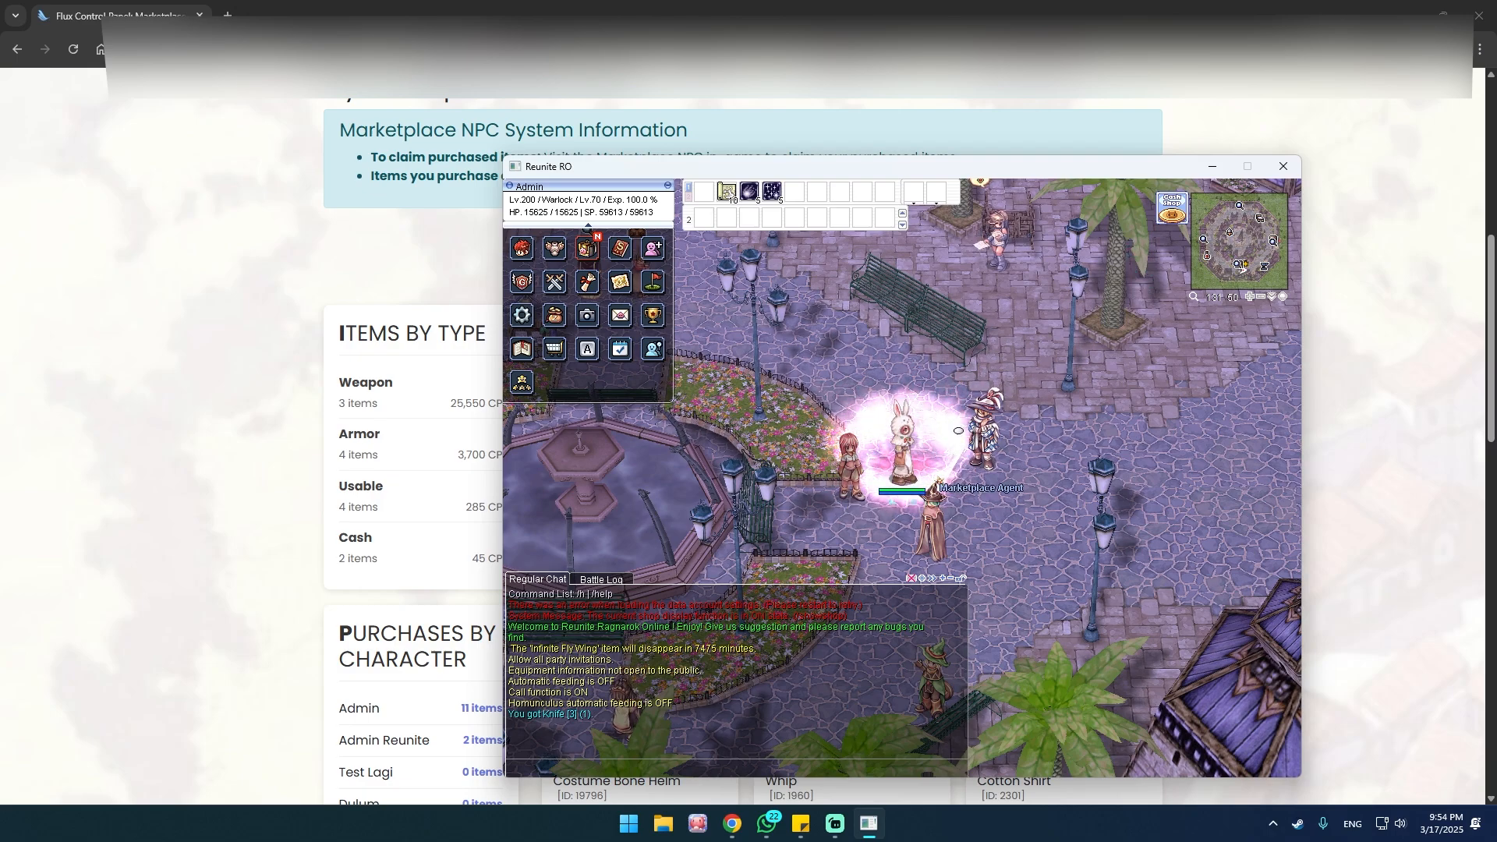
click(287, 468)
scroll(398, 586, down, 2)
scroll(398, 586, down, 2)
scroll(535, 569, up, 6)
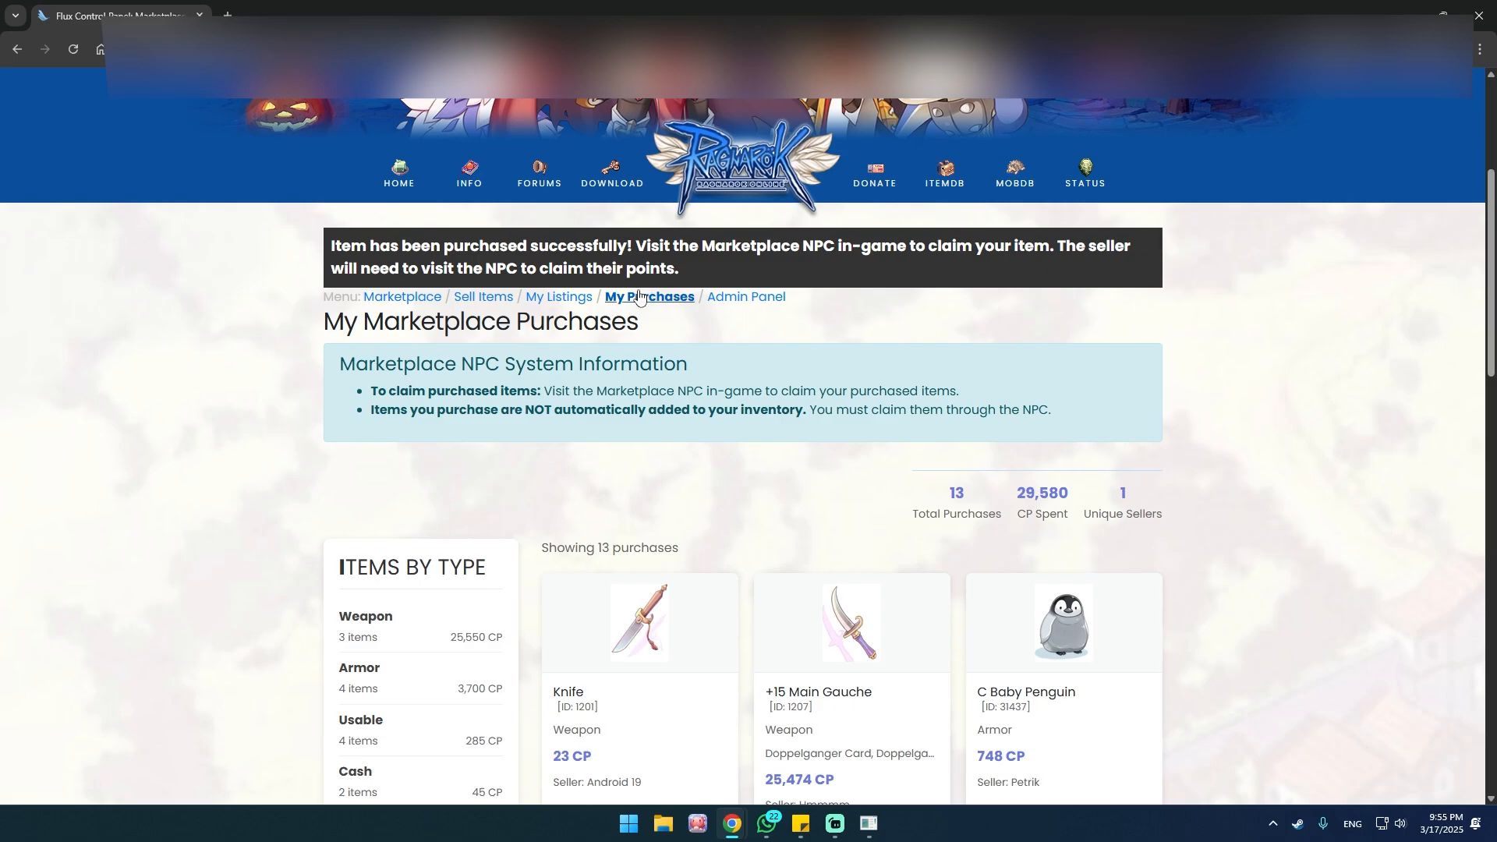
Step: Reload My Purchases and check the Knife's purchase record
click(640, 296)
scroll(648, 411, down, 4)
scroll(556, 516, down, 1)
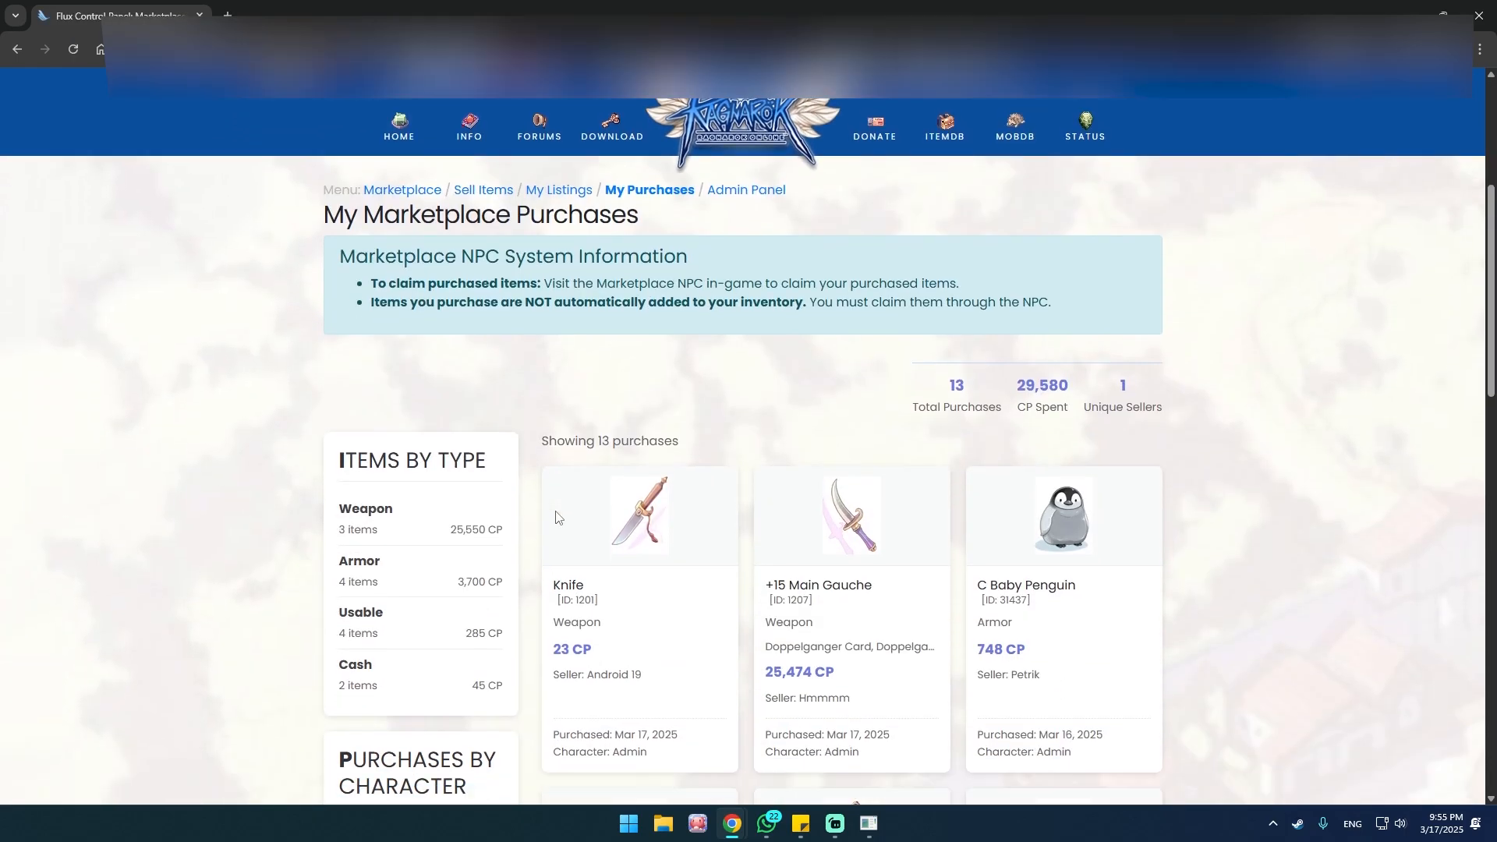
scroll(585, 503, down, 2)
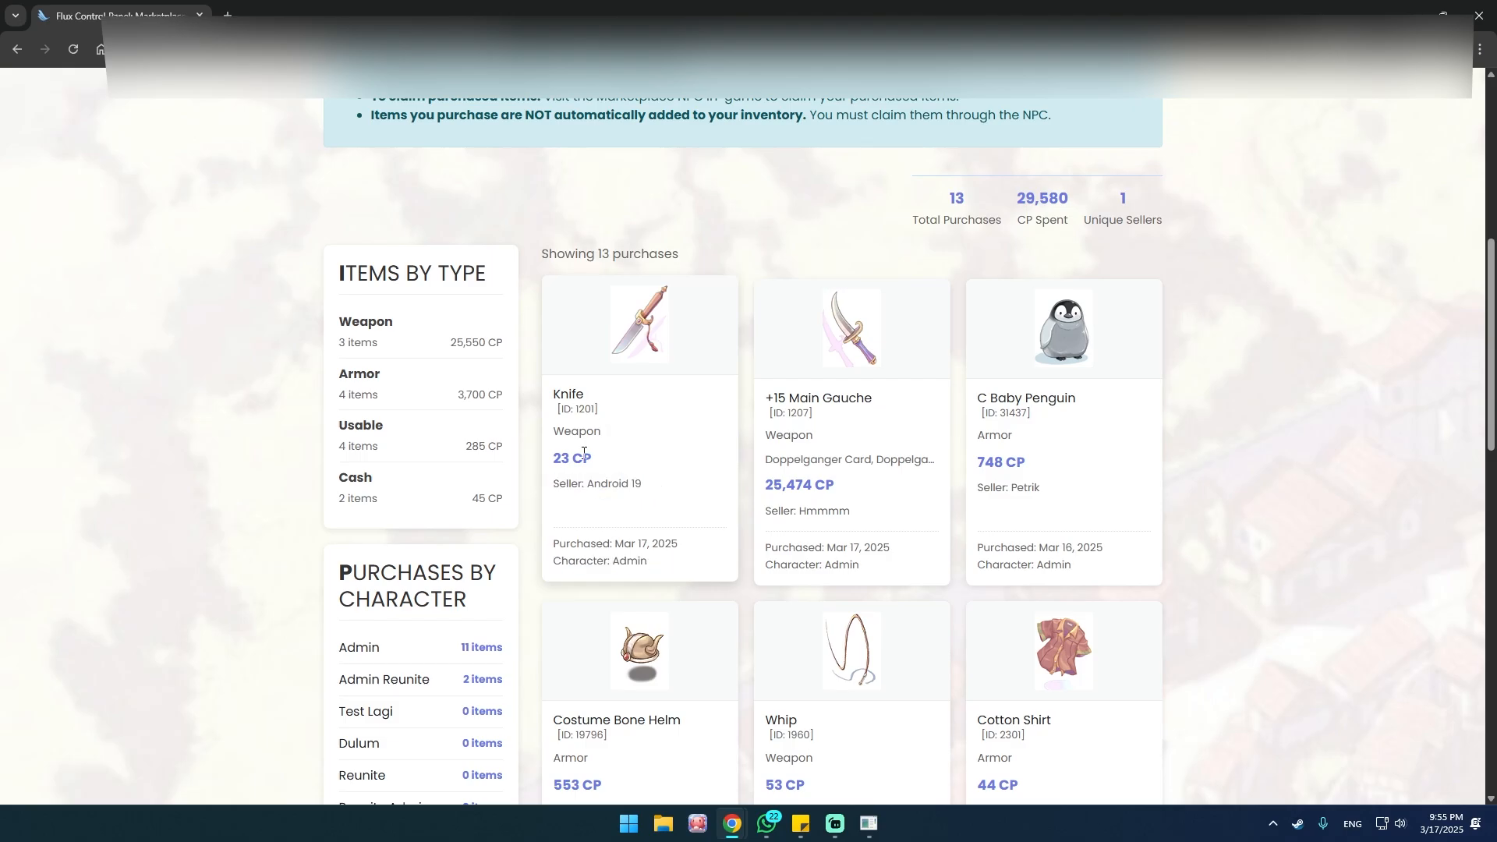
Step: Open Sell Items and try to load Admin's inventory while the character is still online
scroll(706, 537, up, 4)
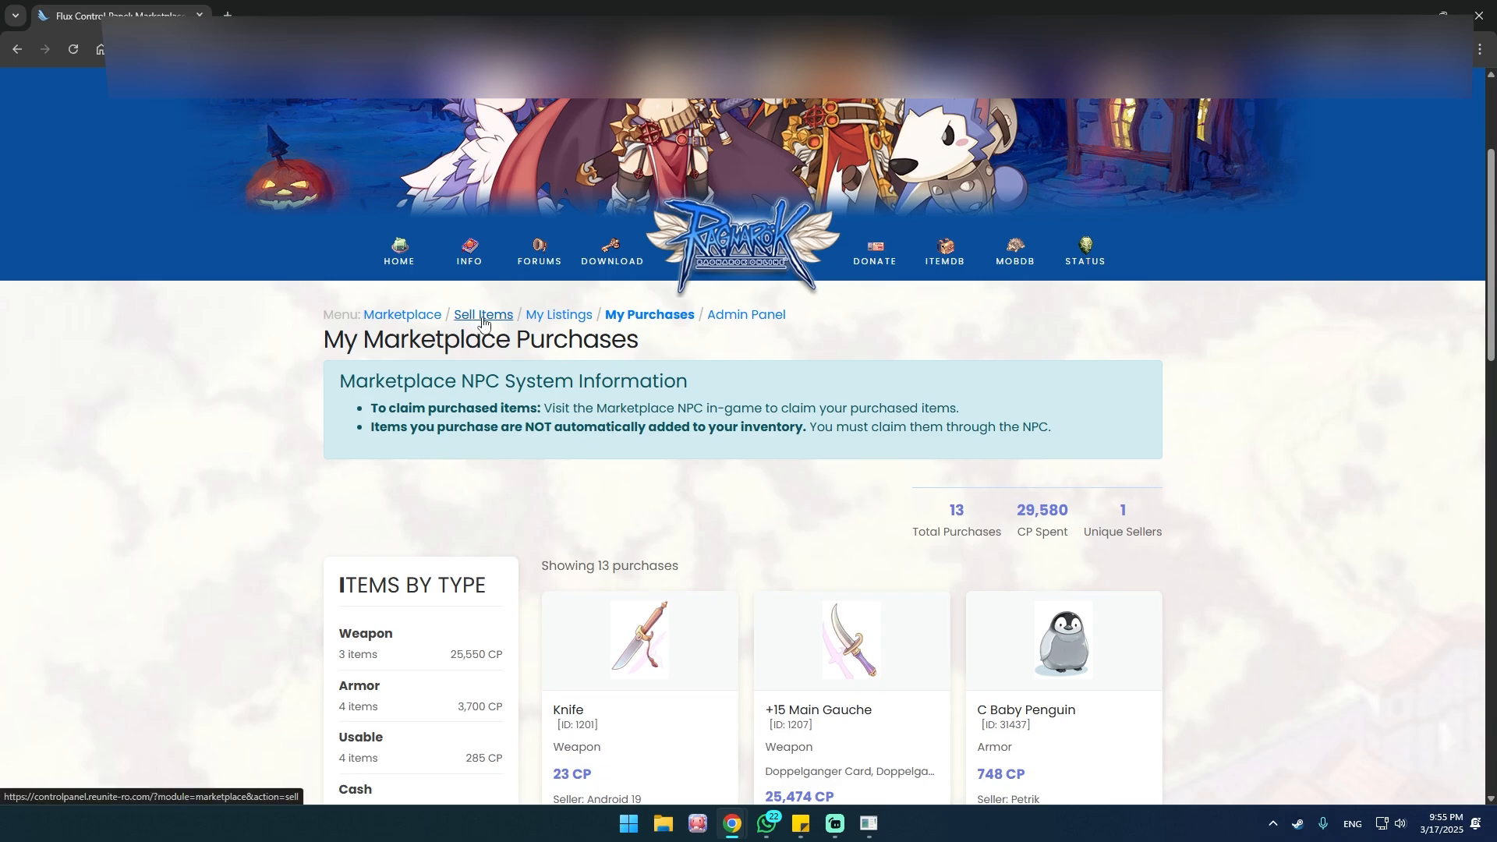
scroll(466, 390, down, 4)
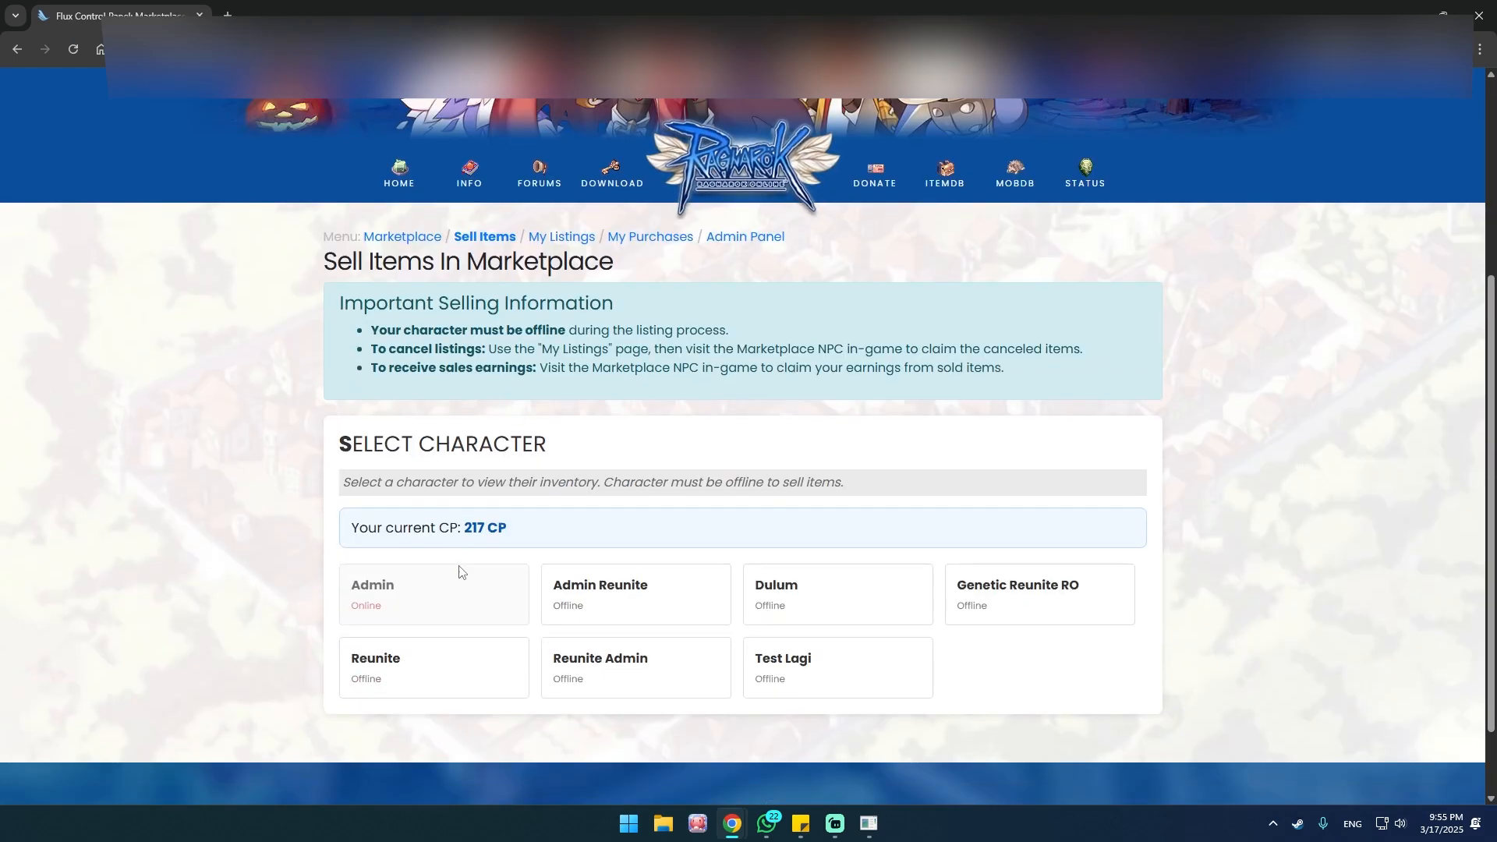
scroll(468, 567, down, 1)
click(435, 508)
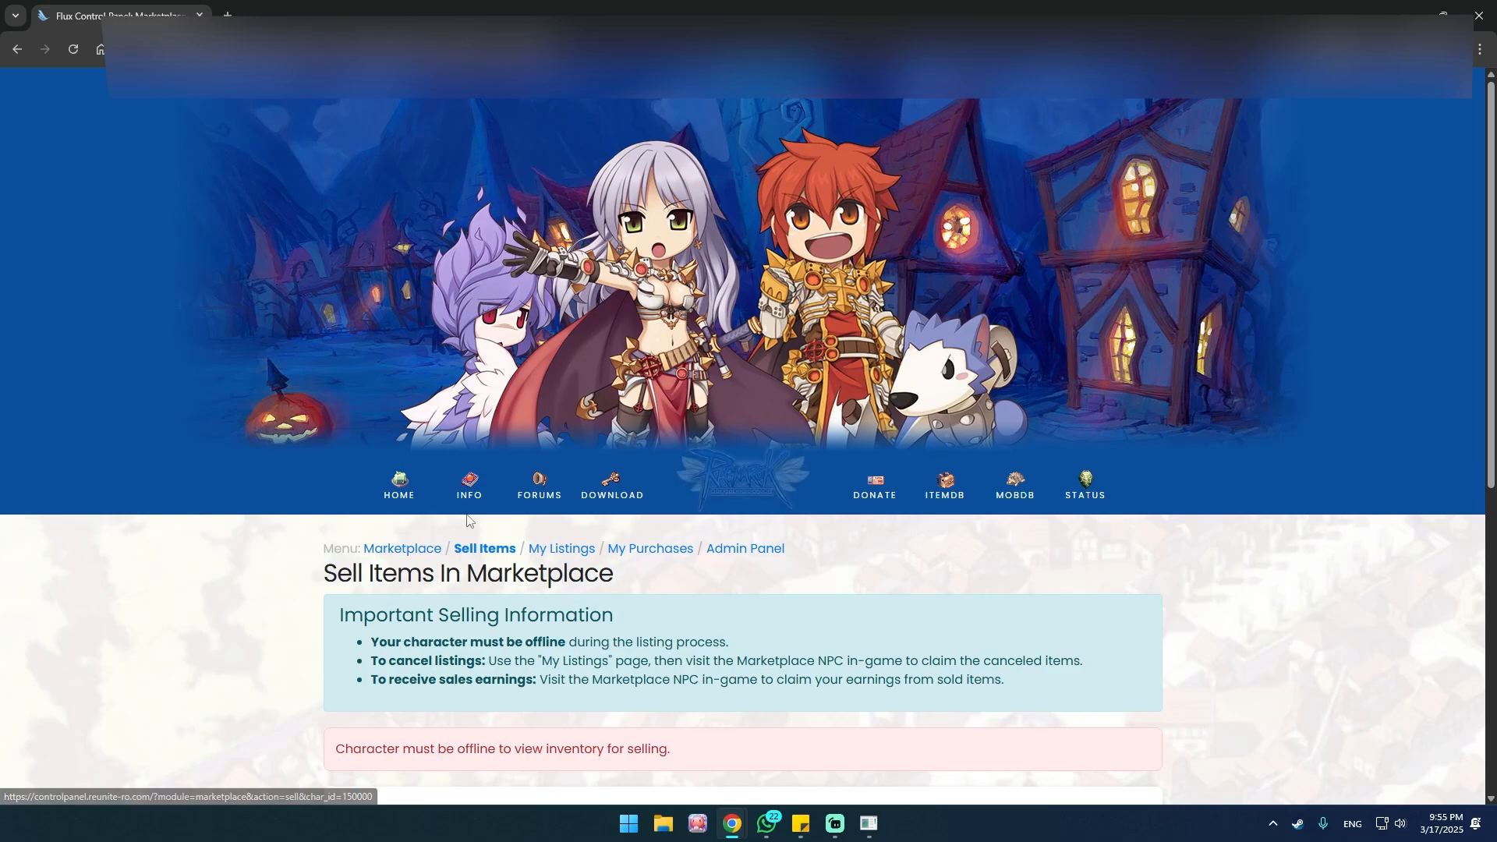
Step: Load an offline character's inventory on the Sell Items page and review the selling rules
scroll(545, 545, down, 3)
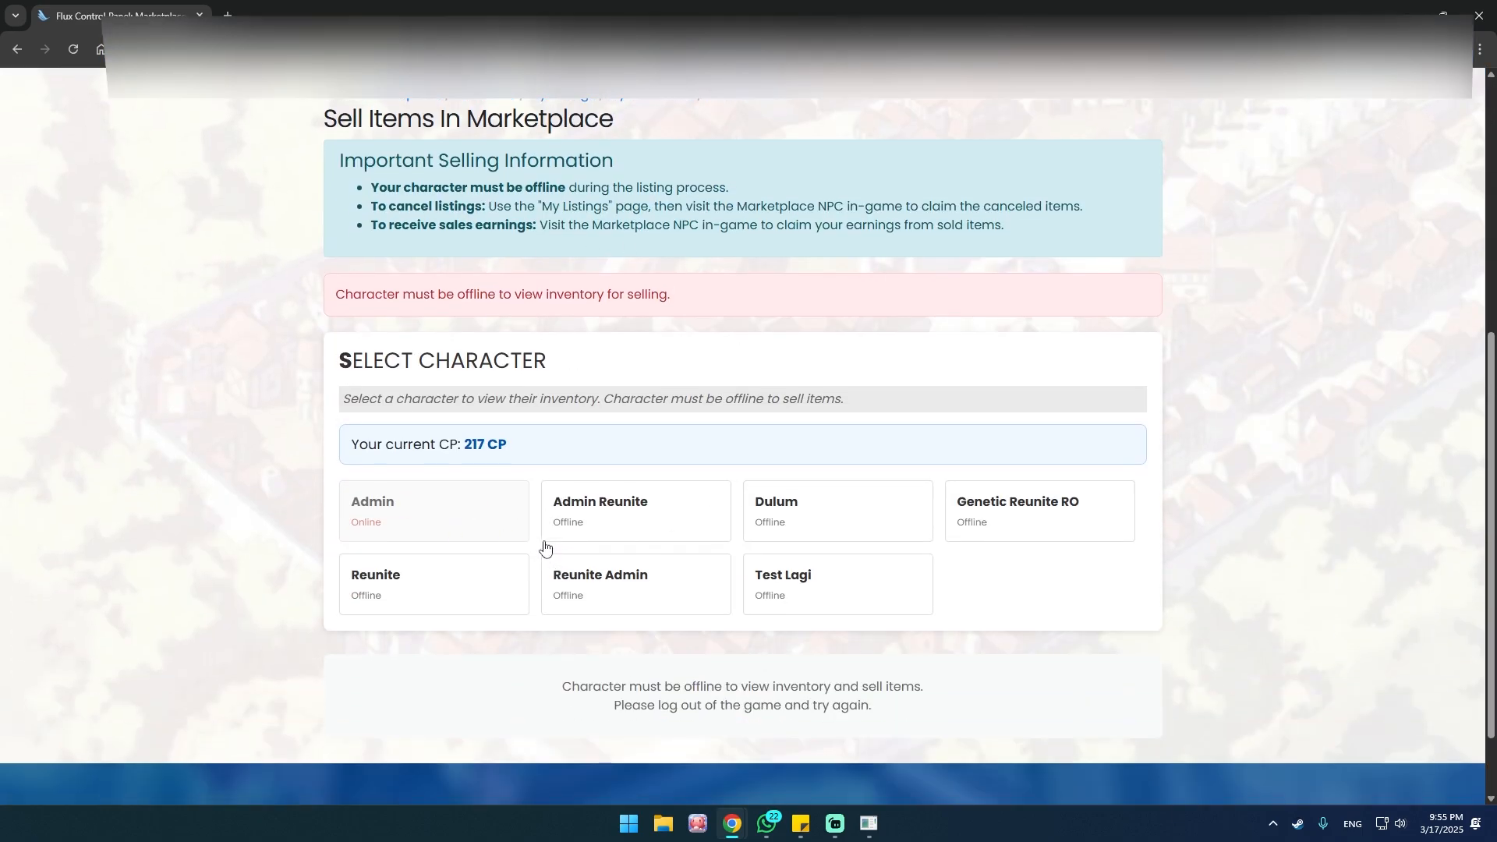
click(637, 422)
scroll(918, 678, down, 8)
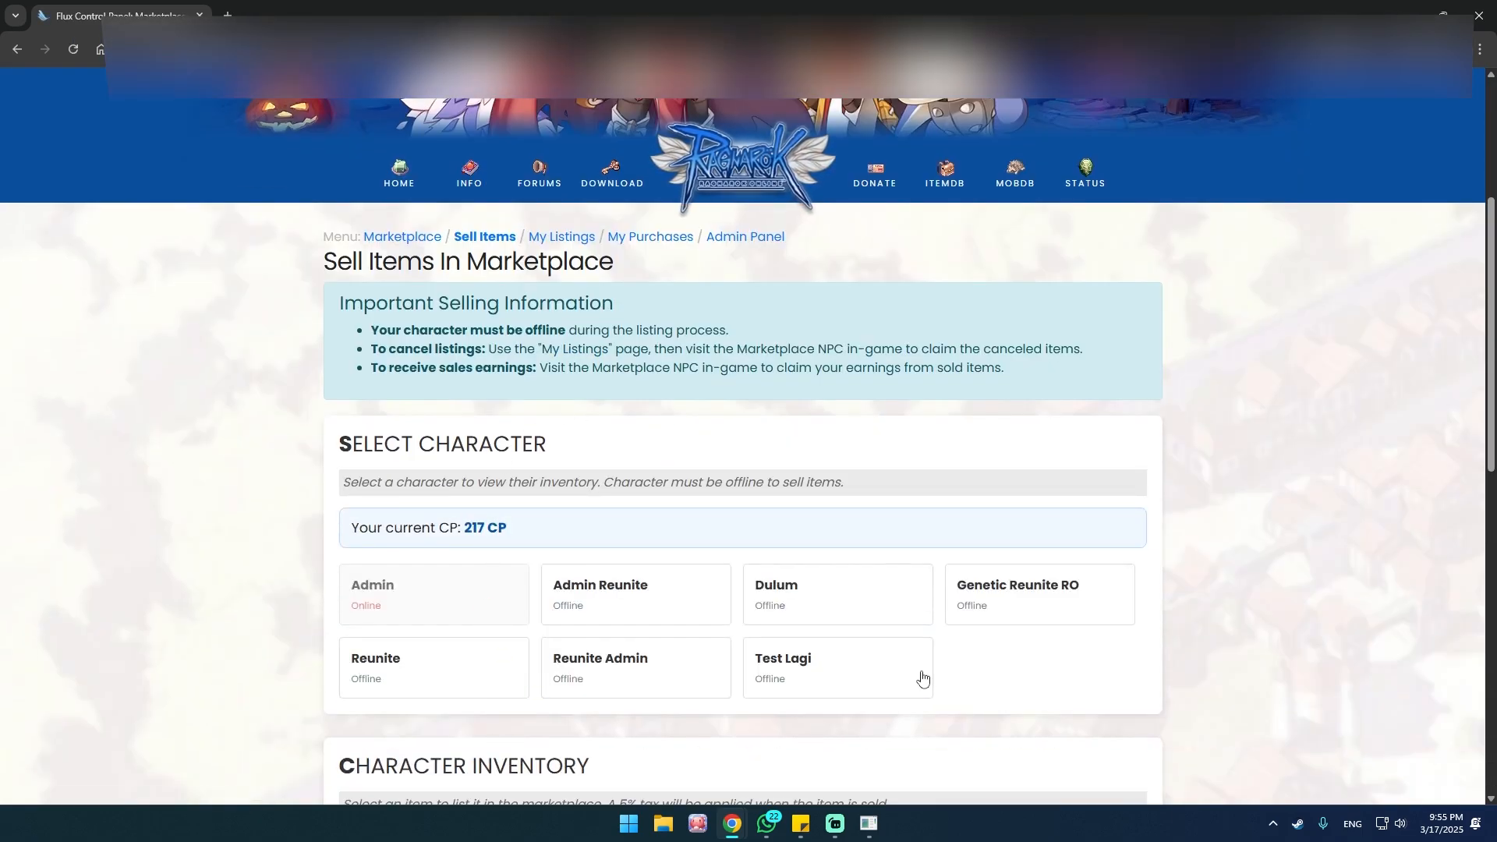
scroll(700, 575, down, 3)
scroll(580, 437, up, 5)
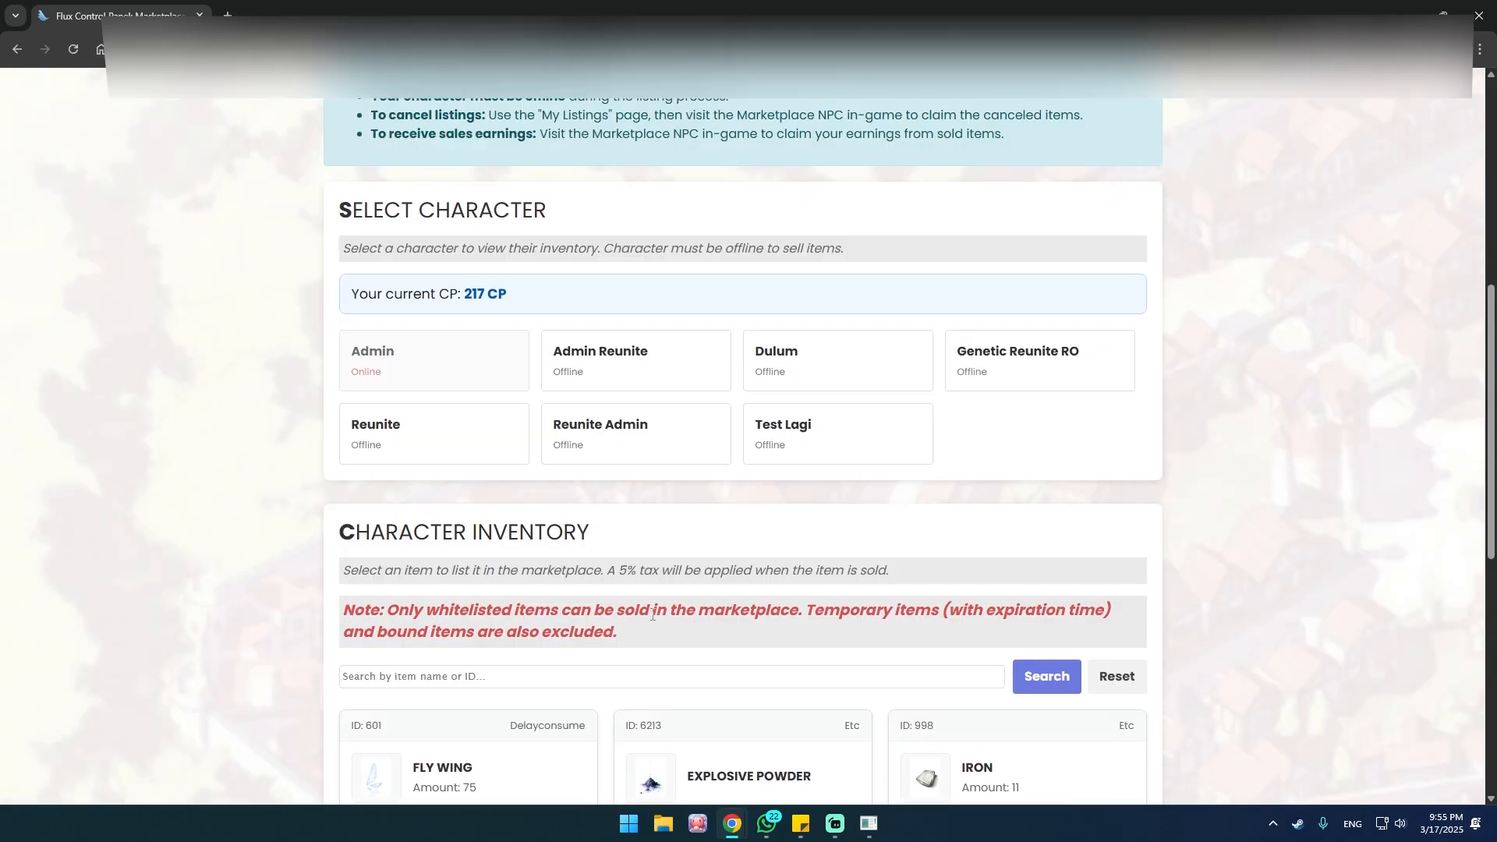
Step: Log Admin out of the Reunite RO client and load Admin's inventory on the Sell Items page
click(866, 824)
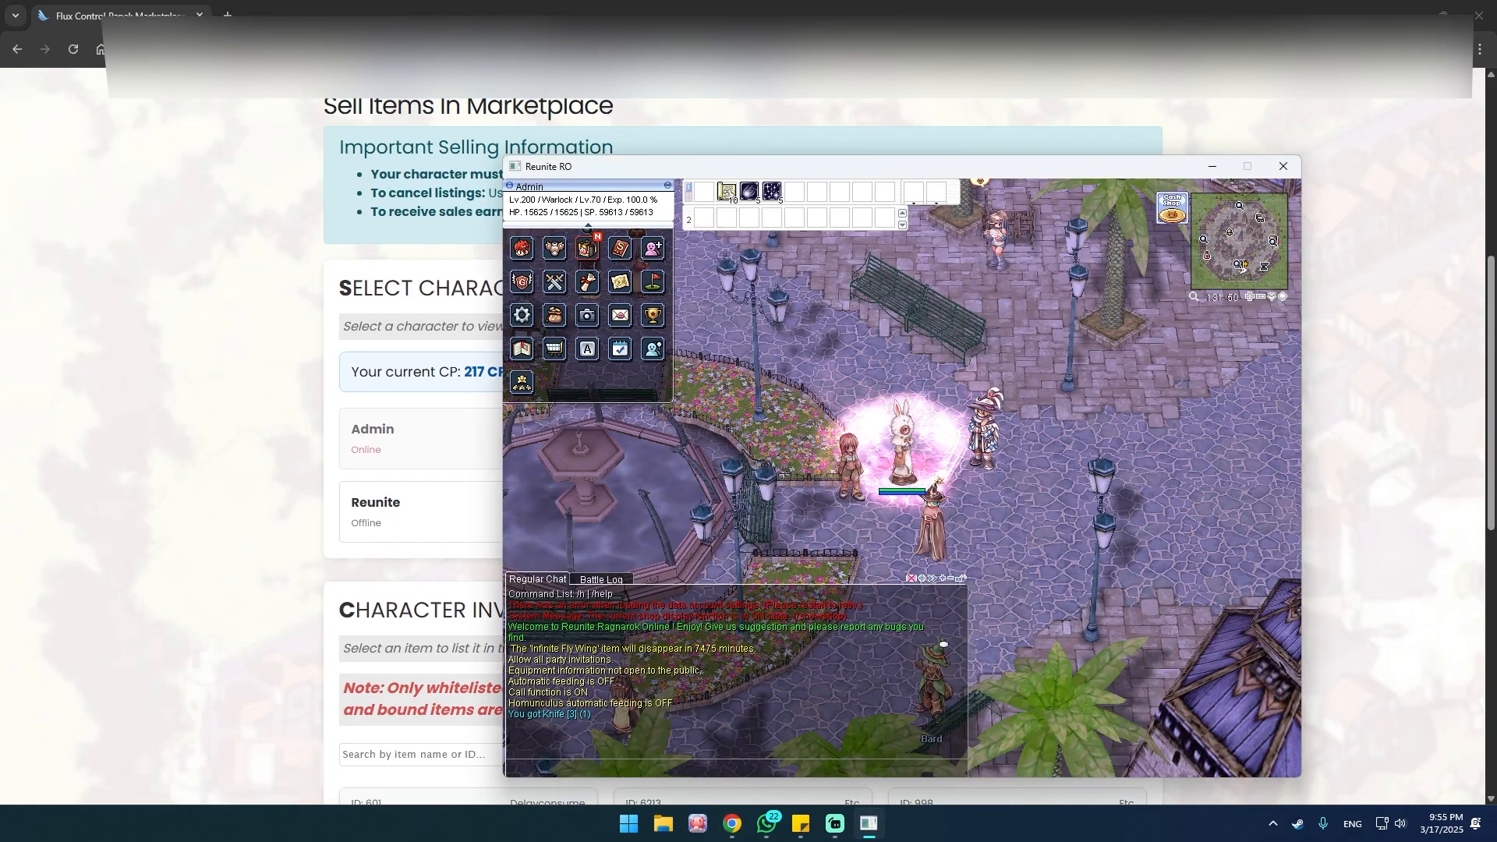
key(Escape)
click(907, 578)
click(267, 418)
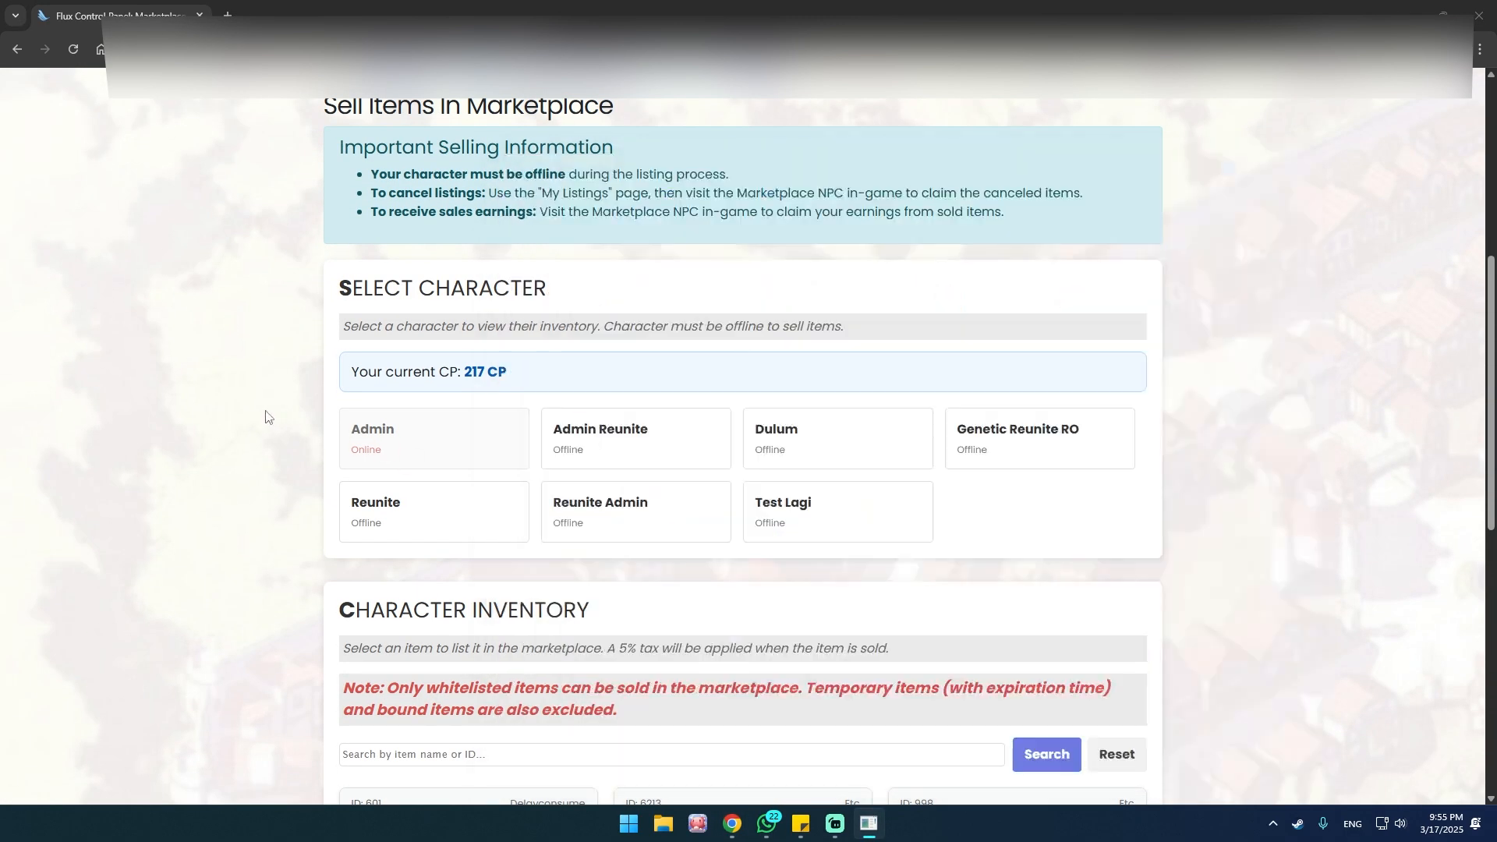
scroll(401, 424, down, 1)
click(410, 361)
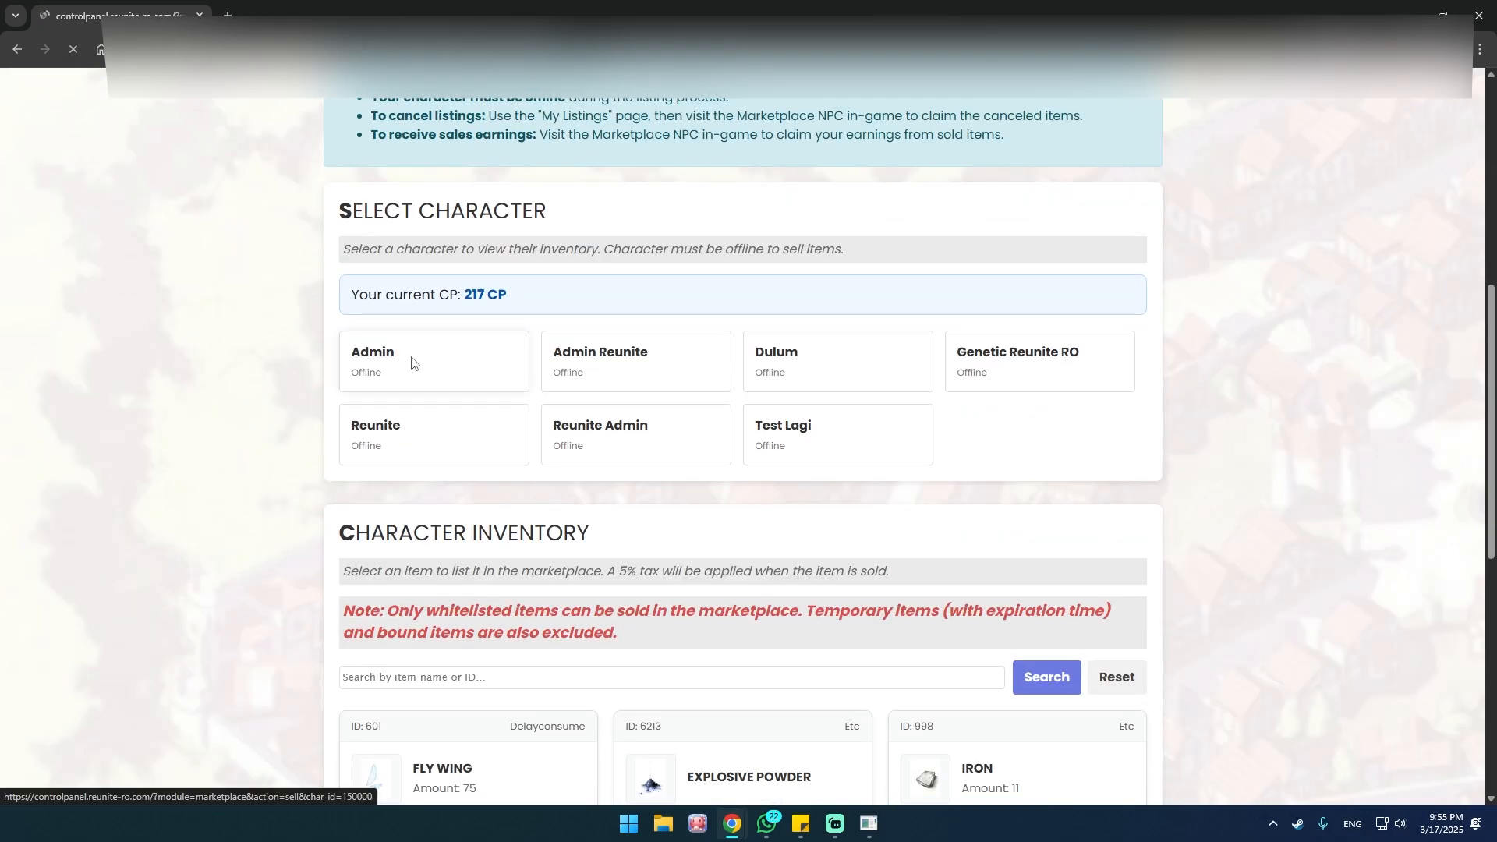
Step: Look through Admin's sellable inventory down to the Knife and Main Gauche weapons
scroll(504, 591, down, 3)
scroll(505, 590, down, 4)
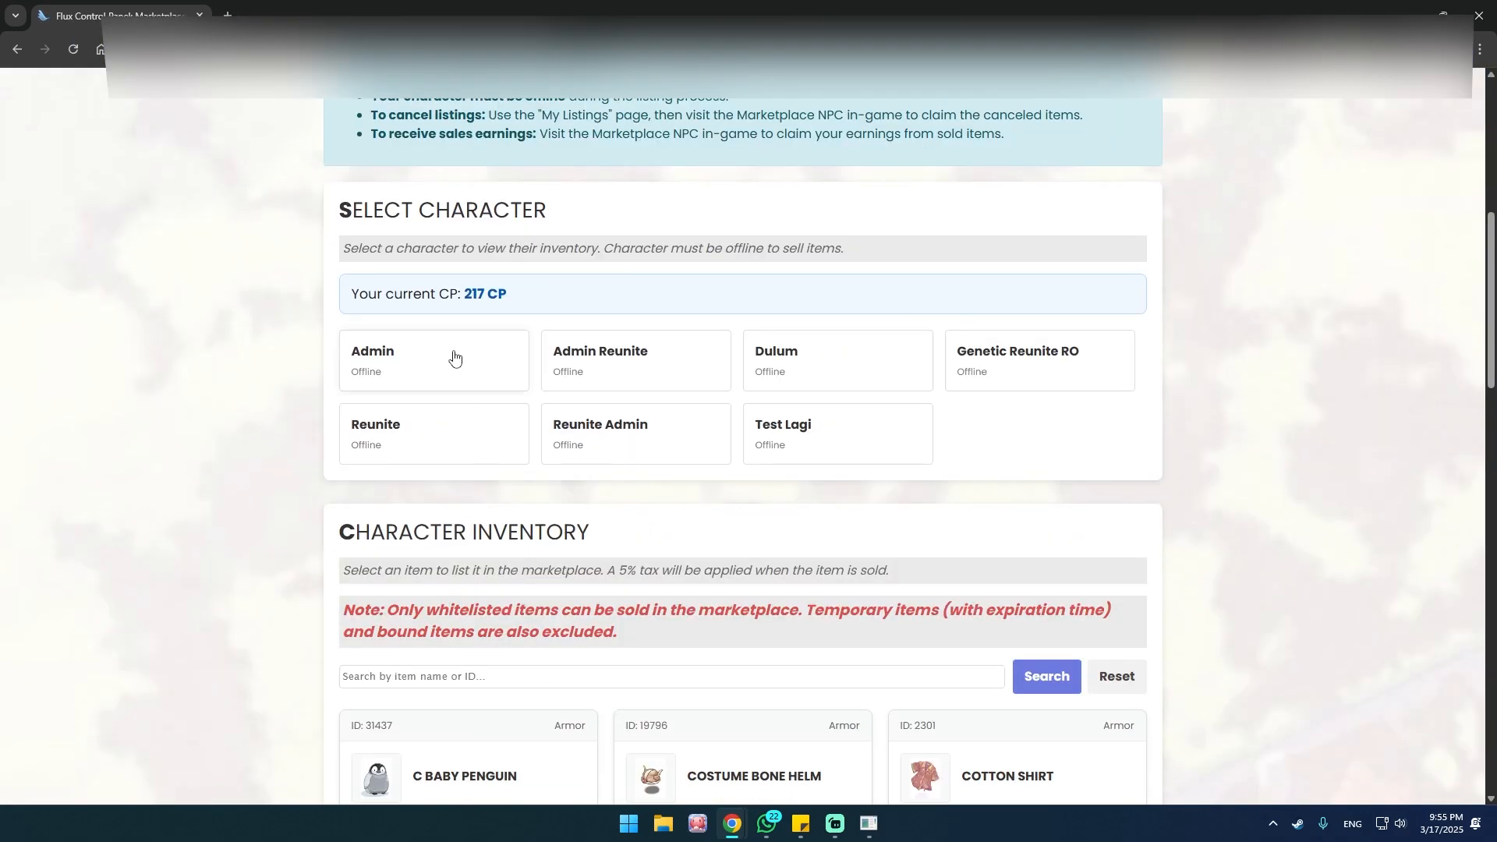
scroll(331, 558, down, 9)
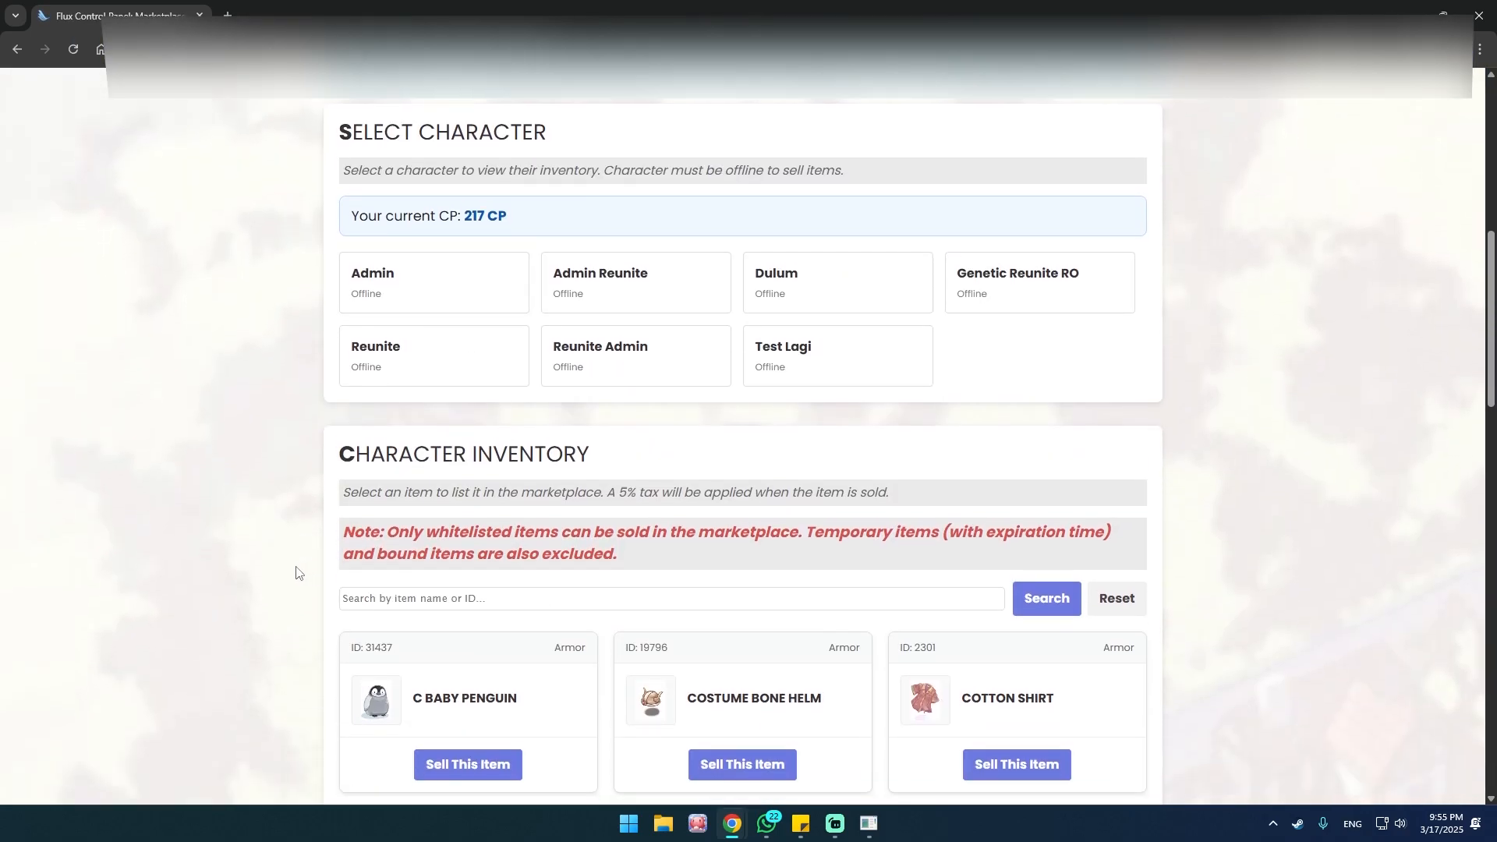
scroll(330, 573, down, 10)
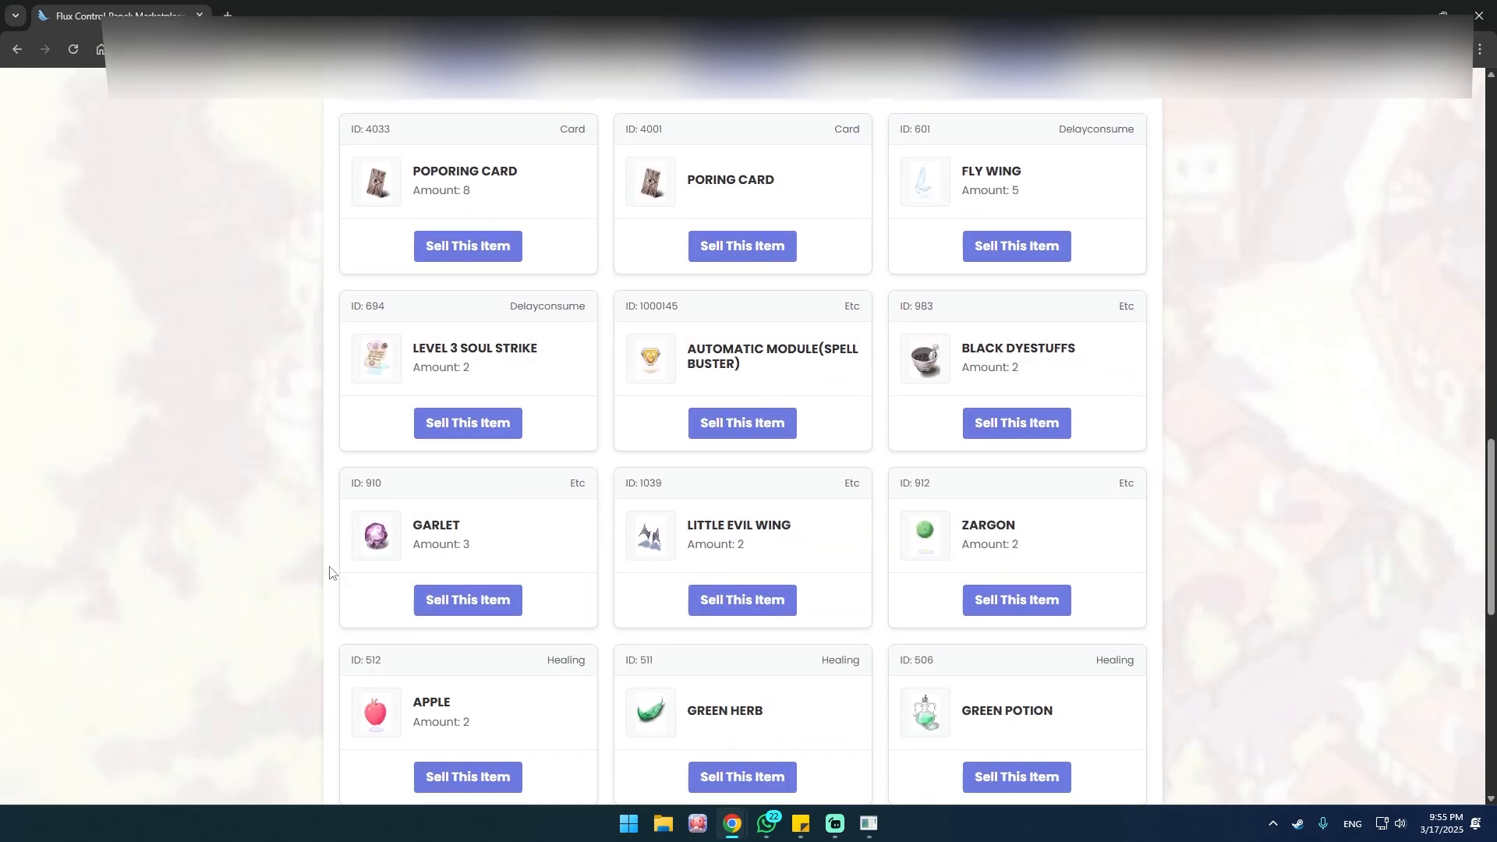
scroll(329, 573, down, 2)
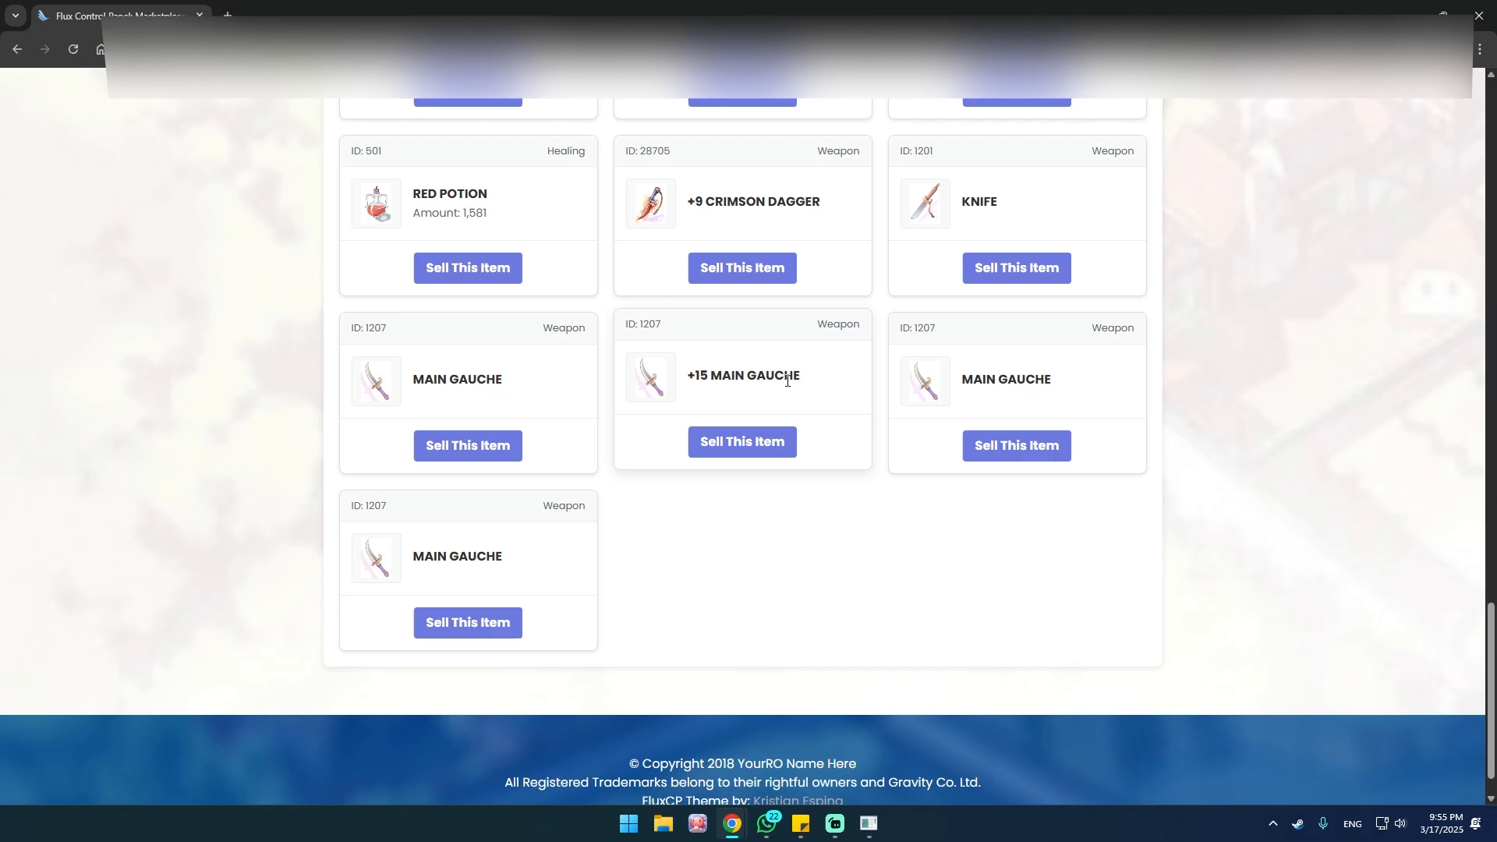
scroll(801, 601, up, 3)
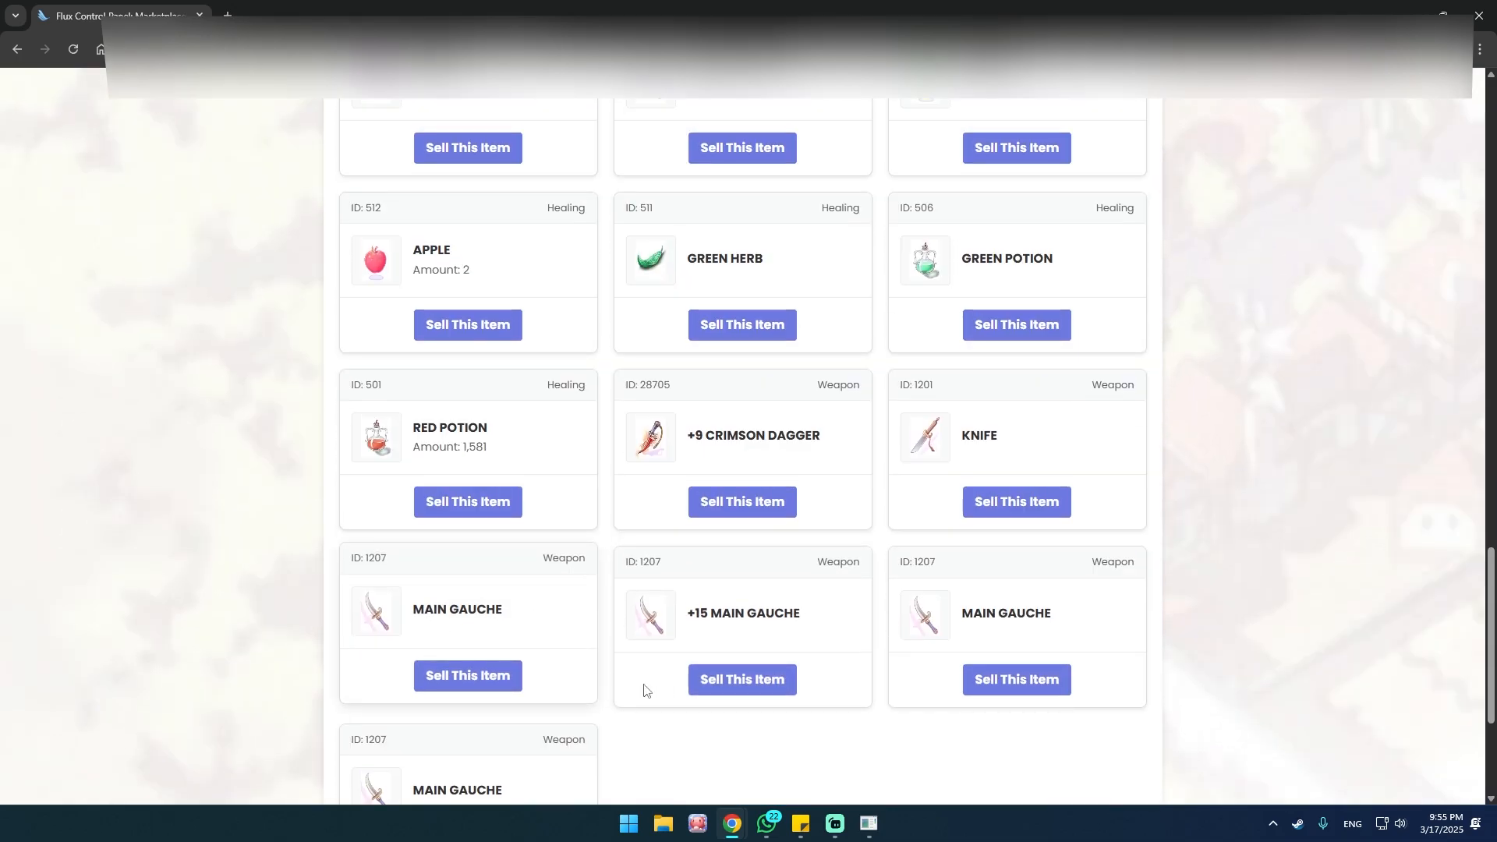
scroll(643, 690, down, 2)
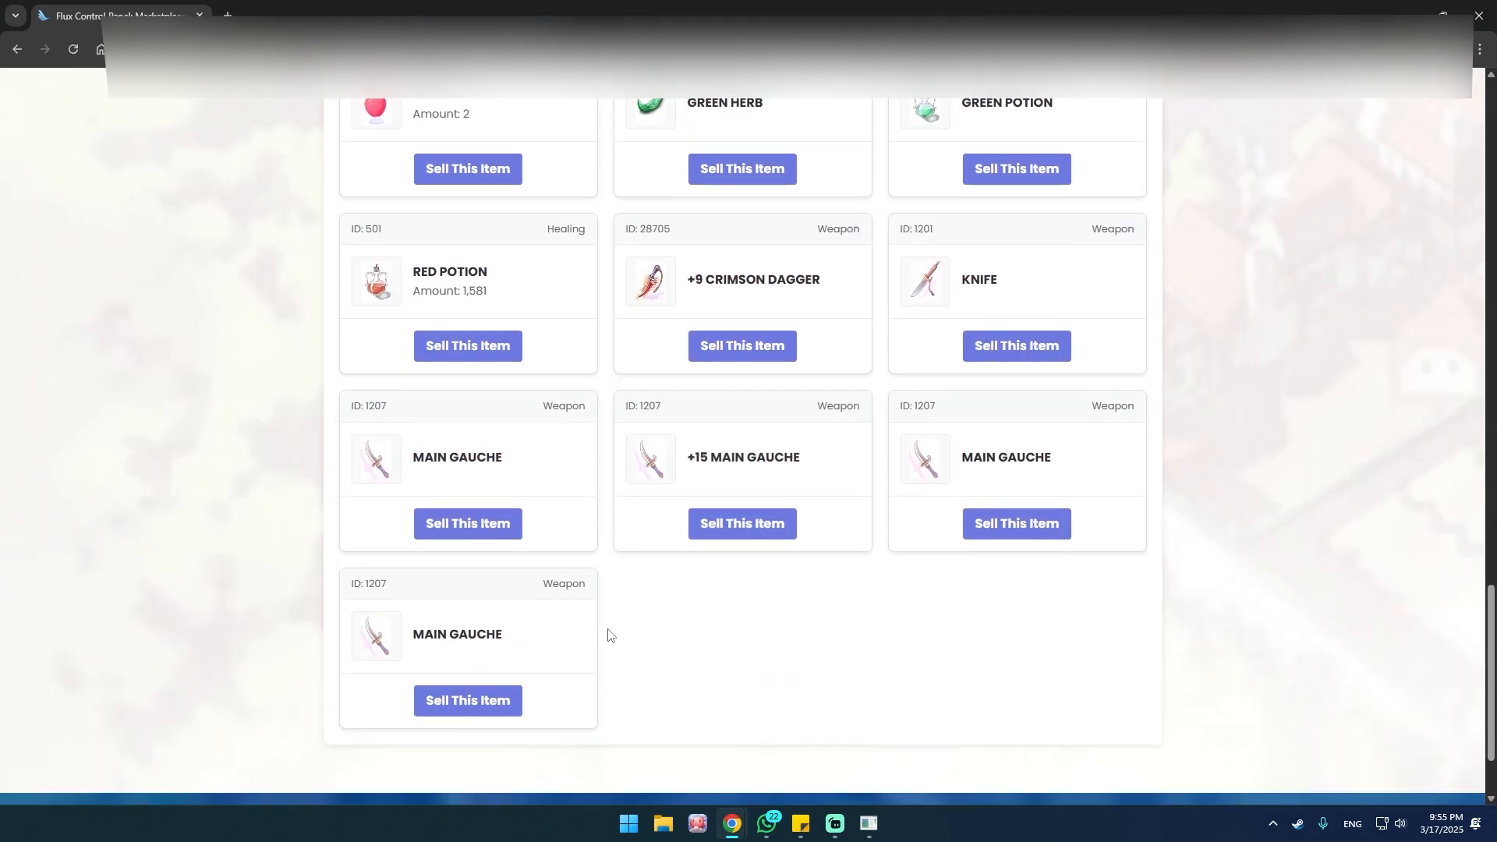
Step: Check the sale details of each Main Gauche in the inventory for its inserted cards, closing each without listing
click(765, 522)
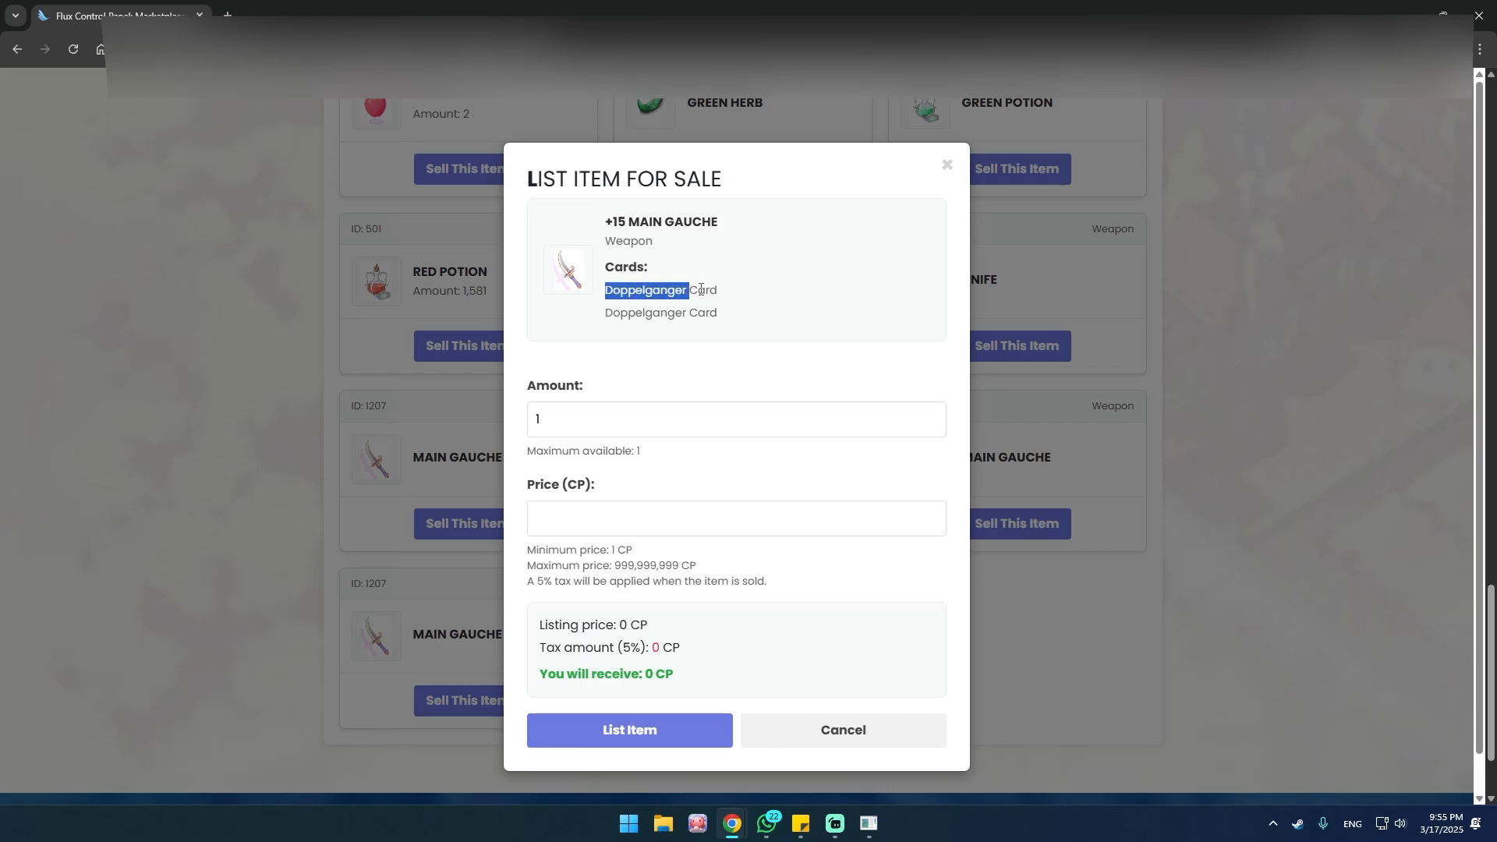
drag(607, 311, 738, 312)
click(1075, 518)
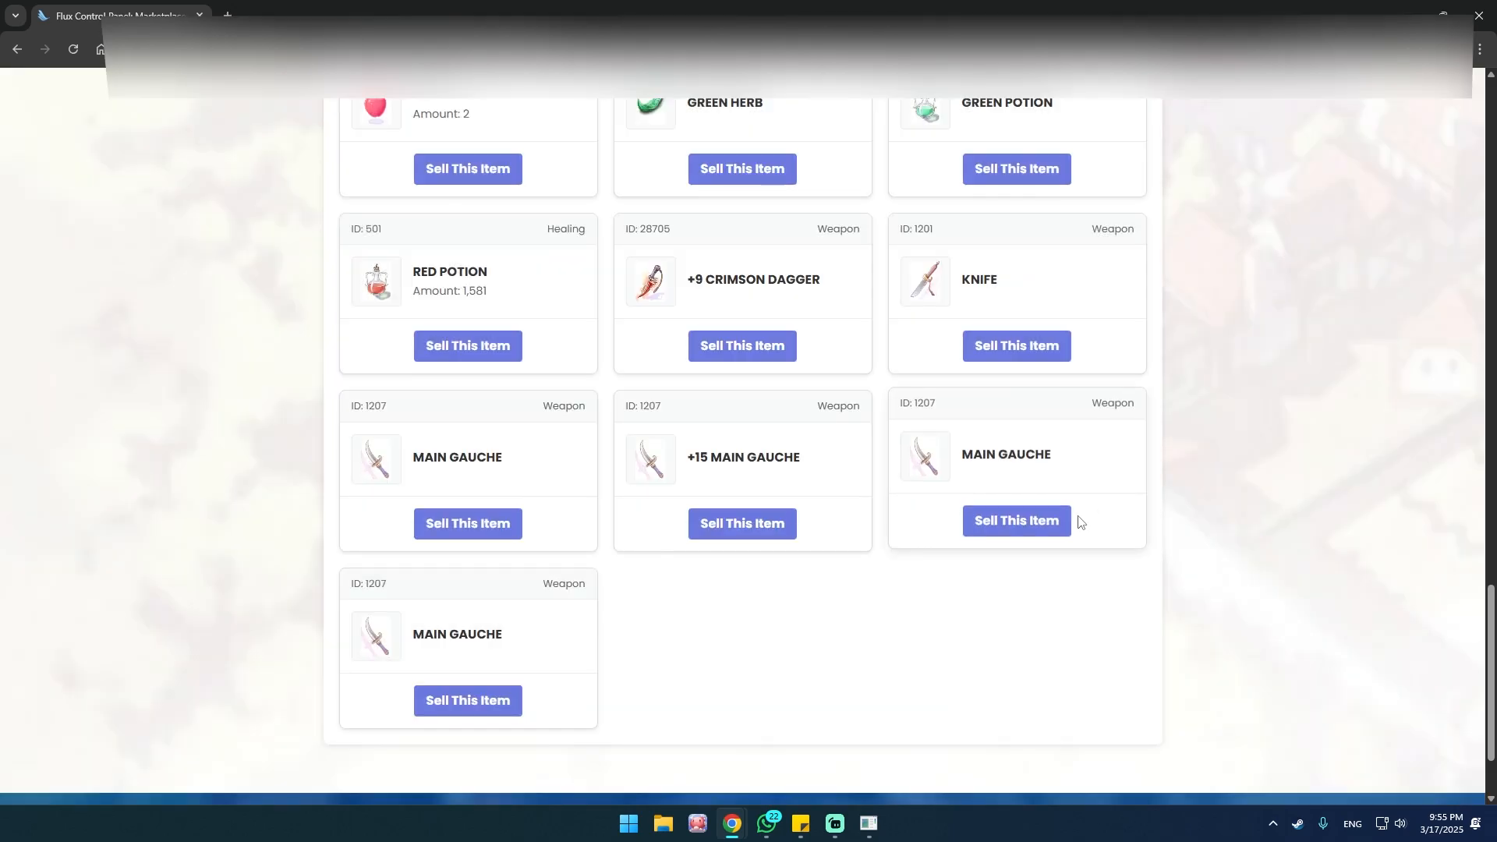
click(1045, 522)
click(1144, 531)
click(487, 524)
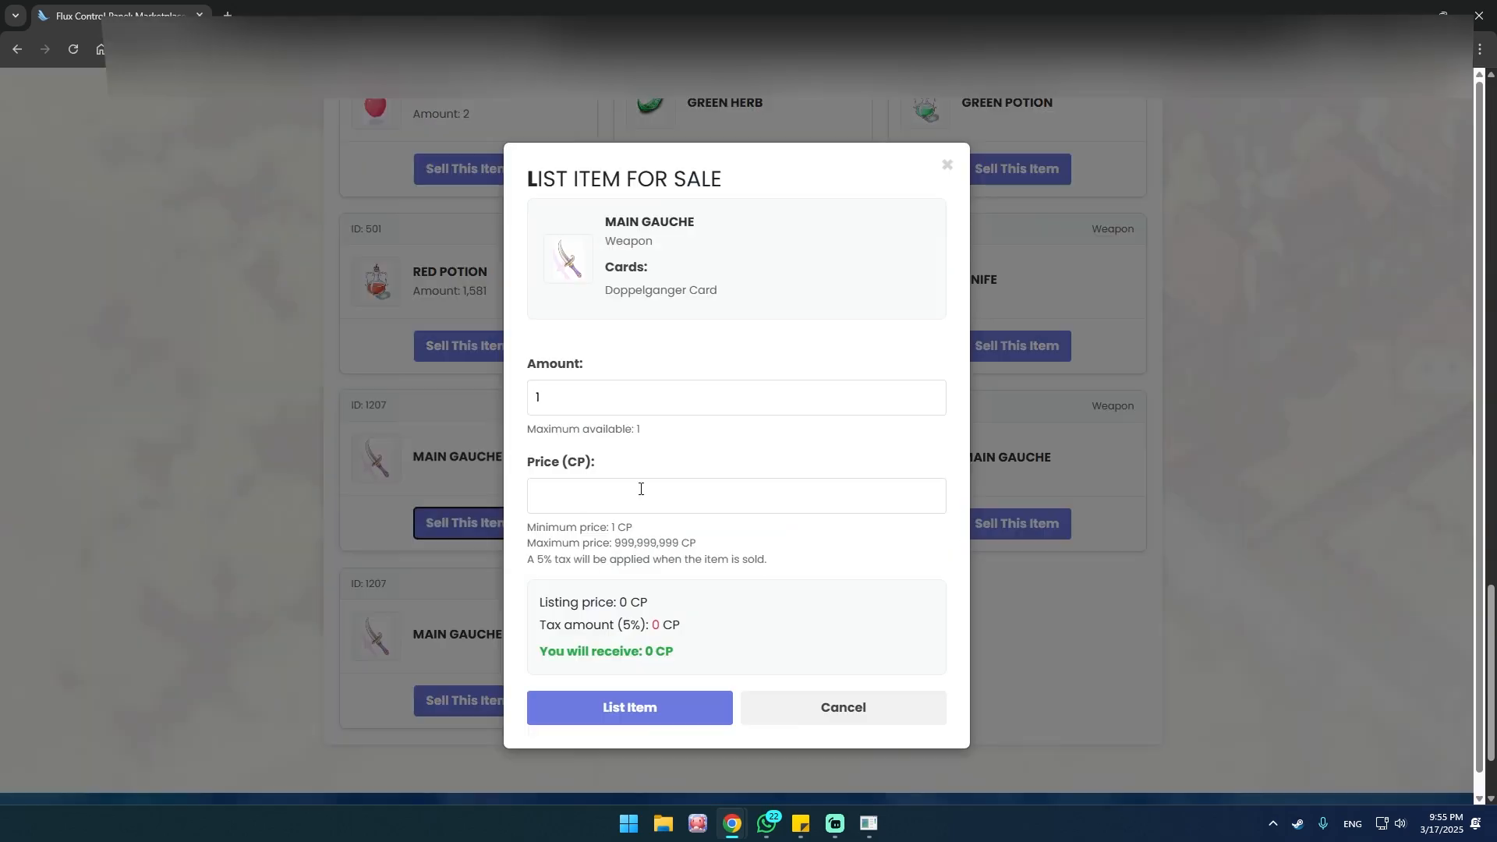
click(1042, 544)
click(468, 700)
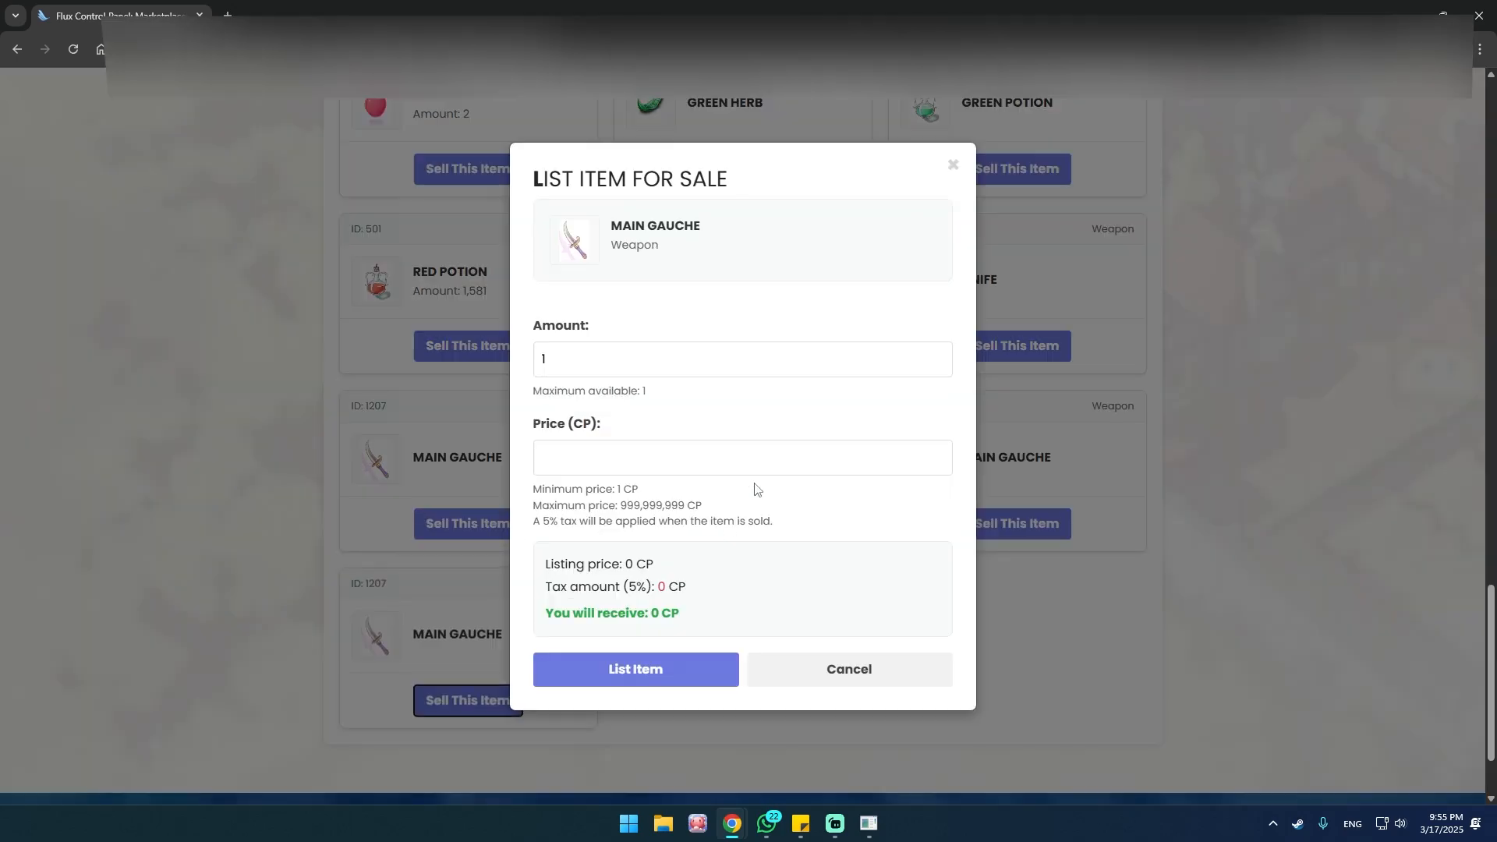
click(957, 174)
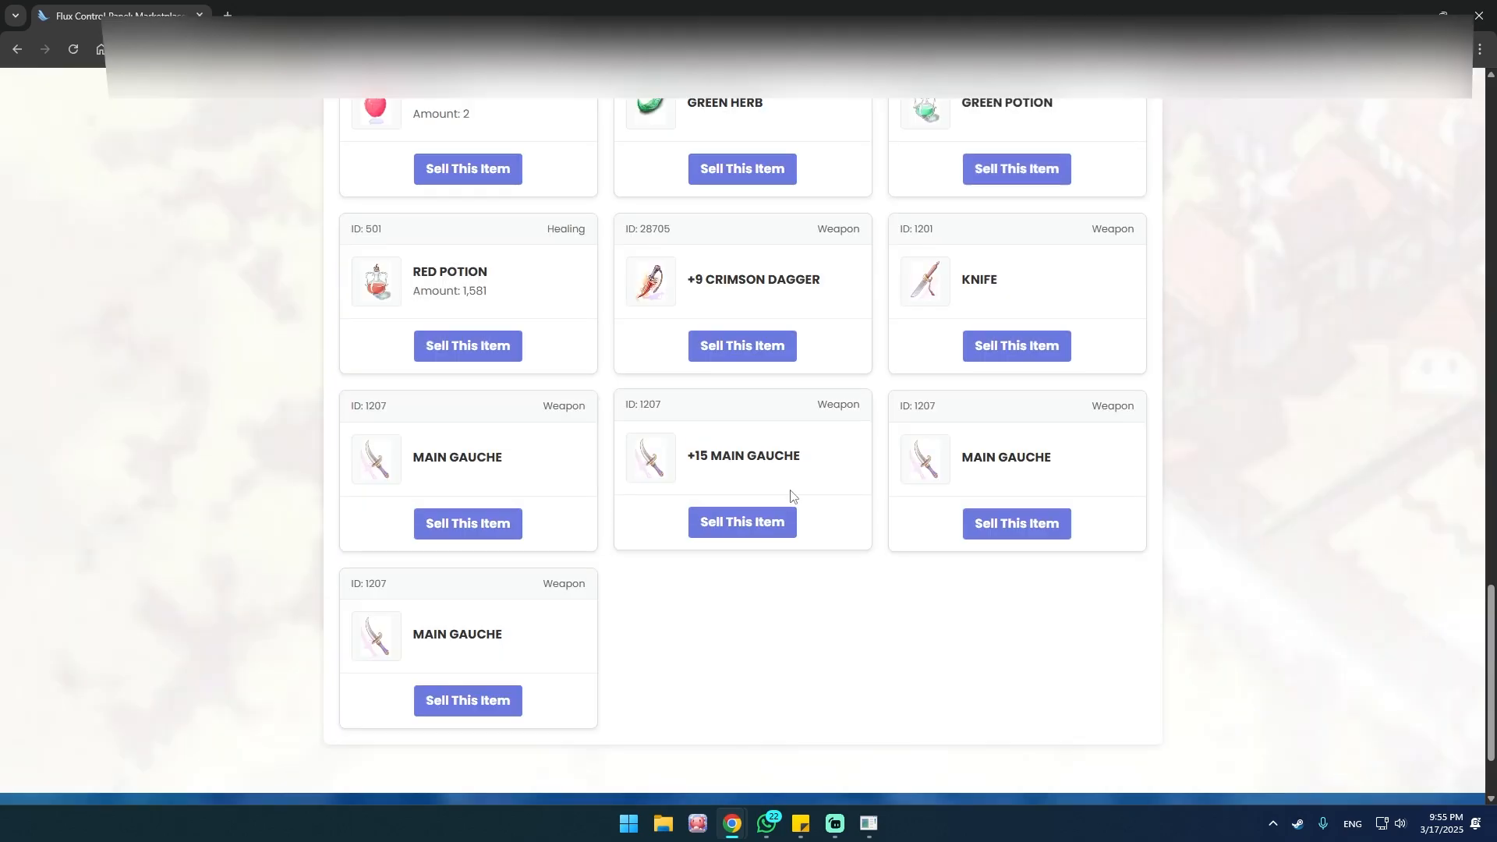
Step: Try prices of 5, 20 and 100 CP for the +15 Main Gauche to compare the 5% tax
click(758, 525)
click(654, 424)
click(591, 517)
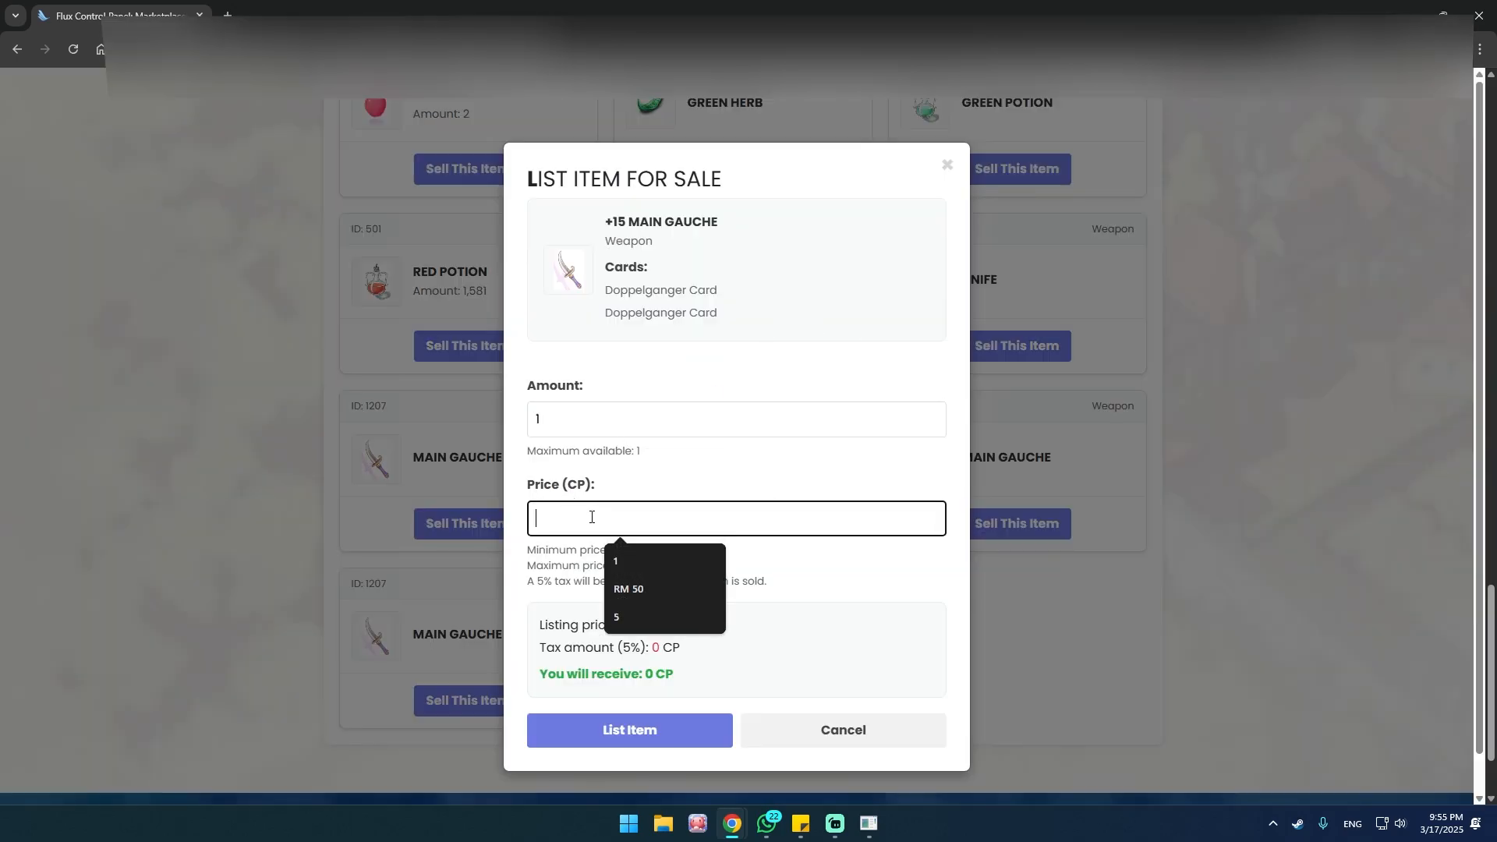
text(5)
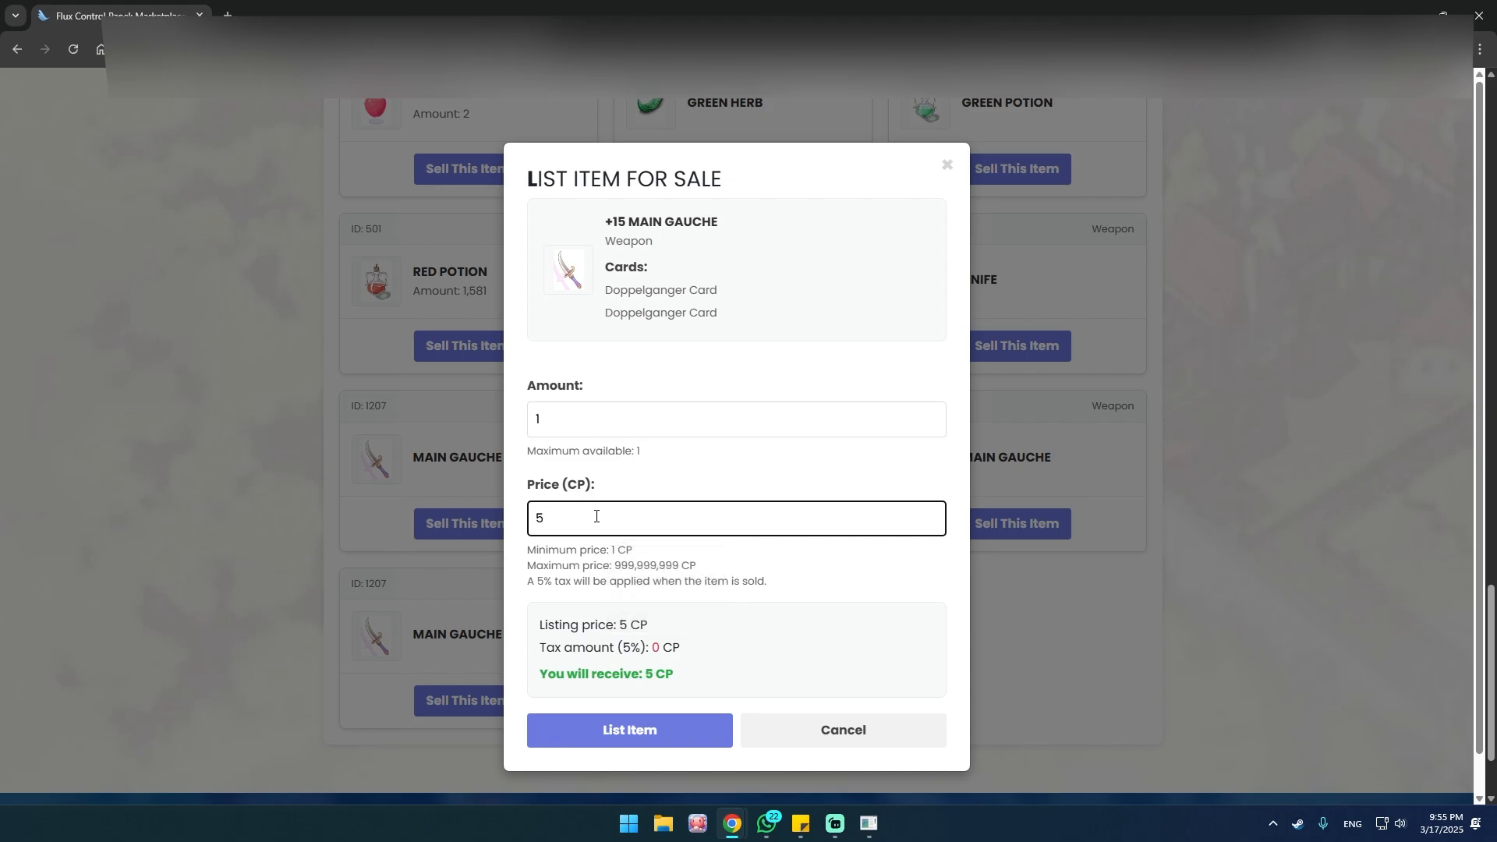
click(737, 480)
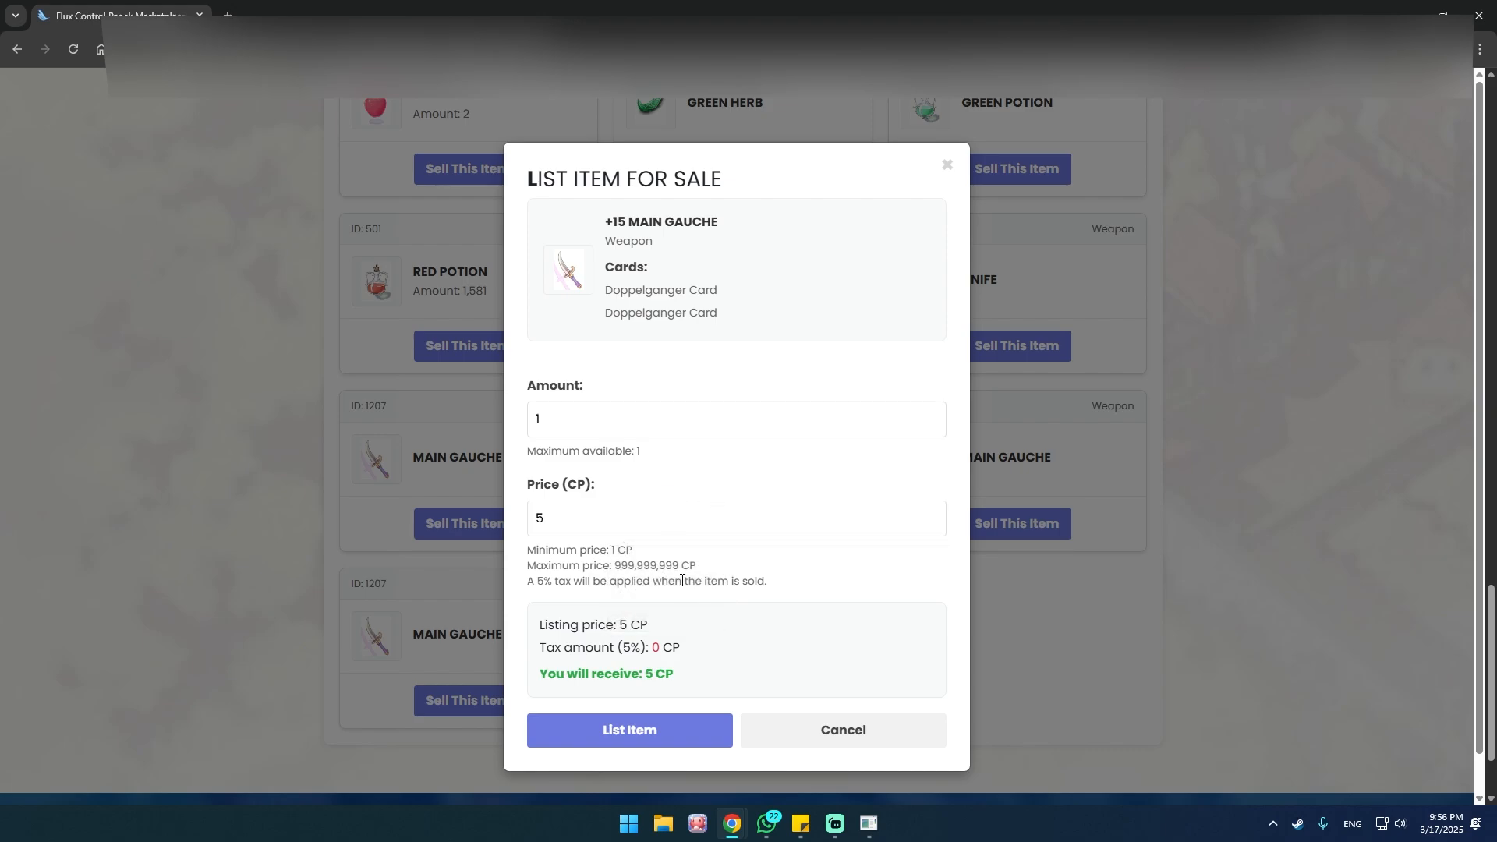
click(581, 517)
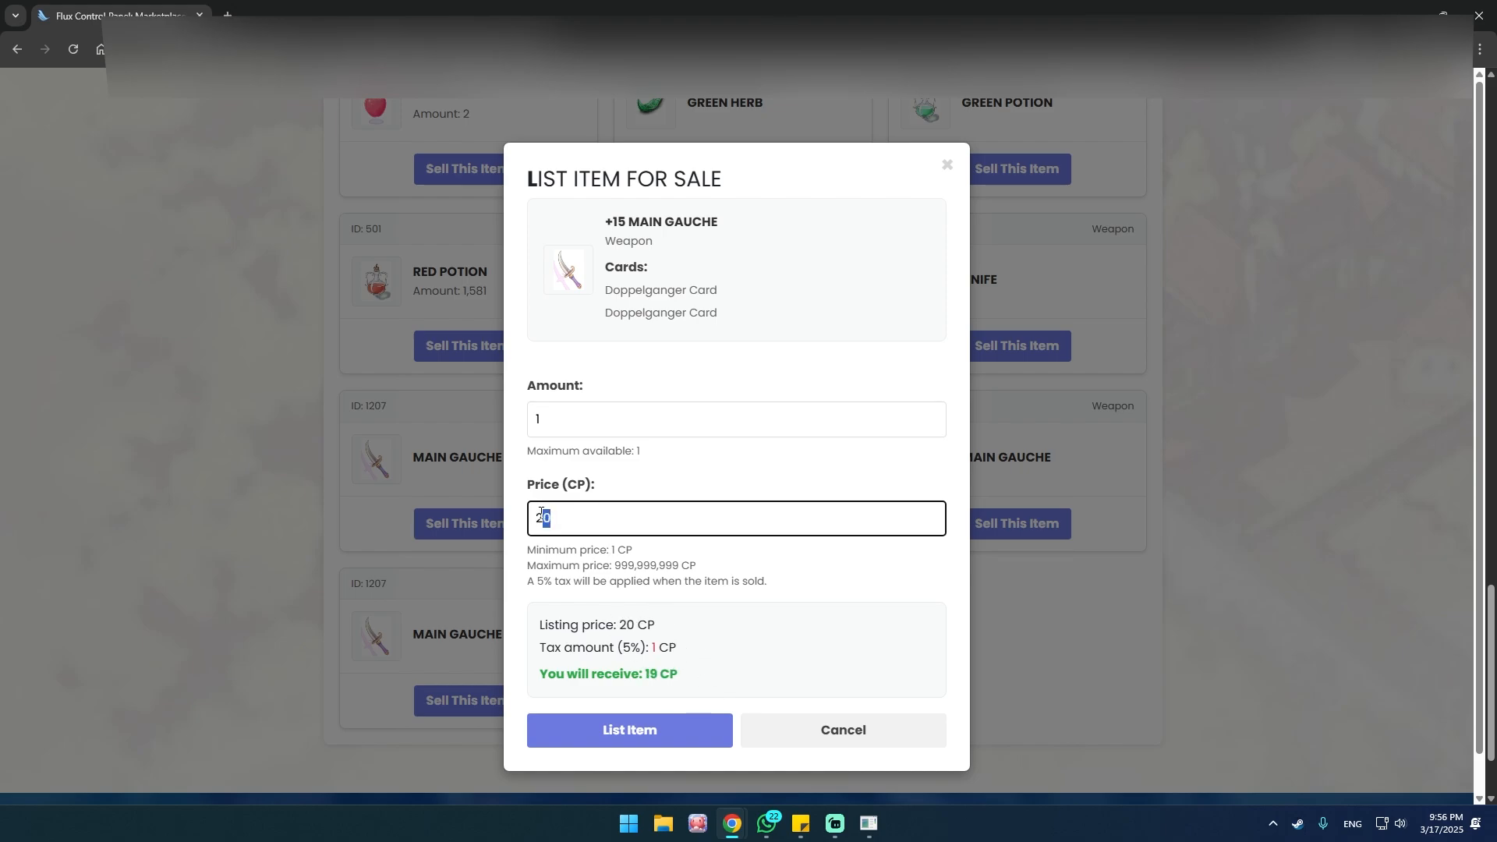
click(705, 613)
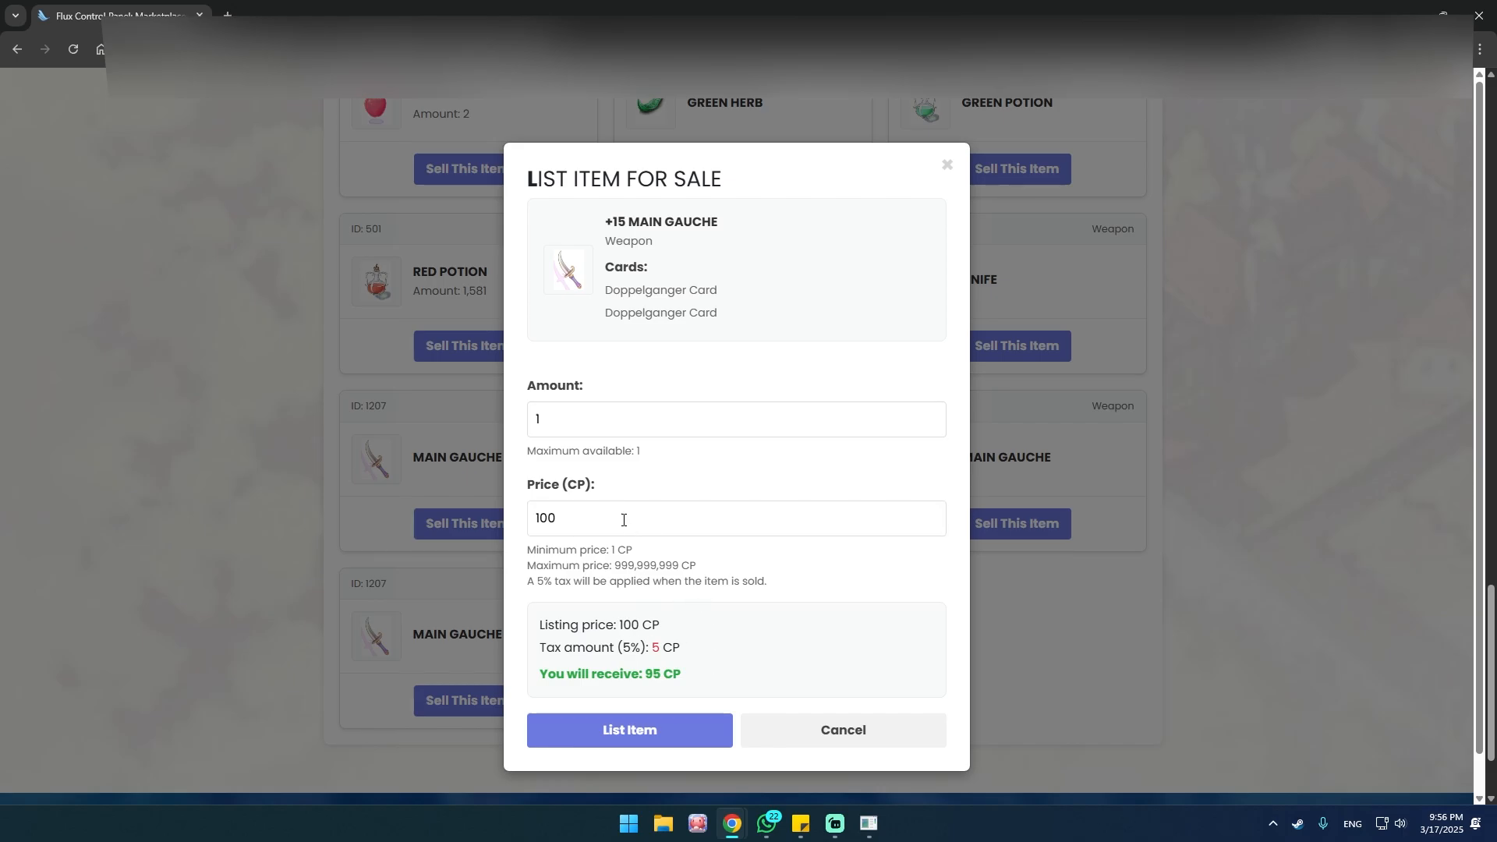
click(657, 721)
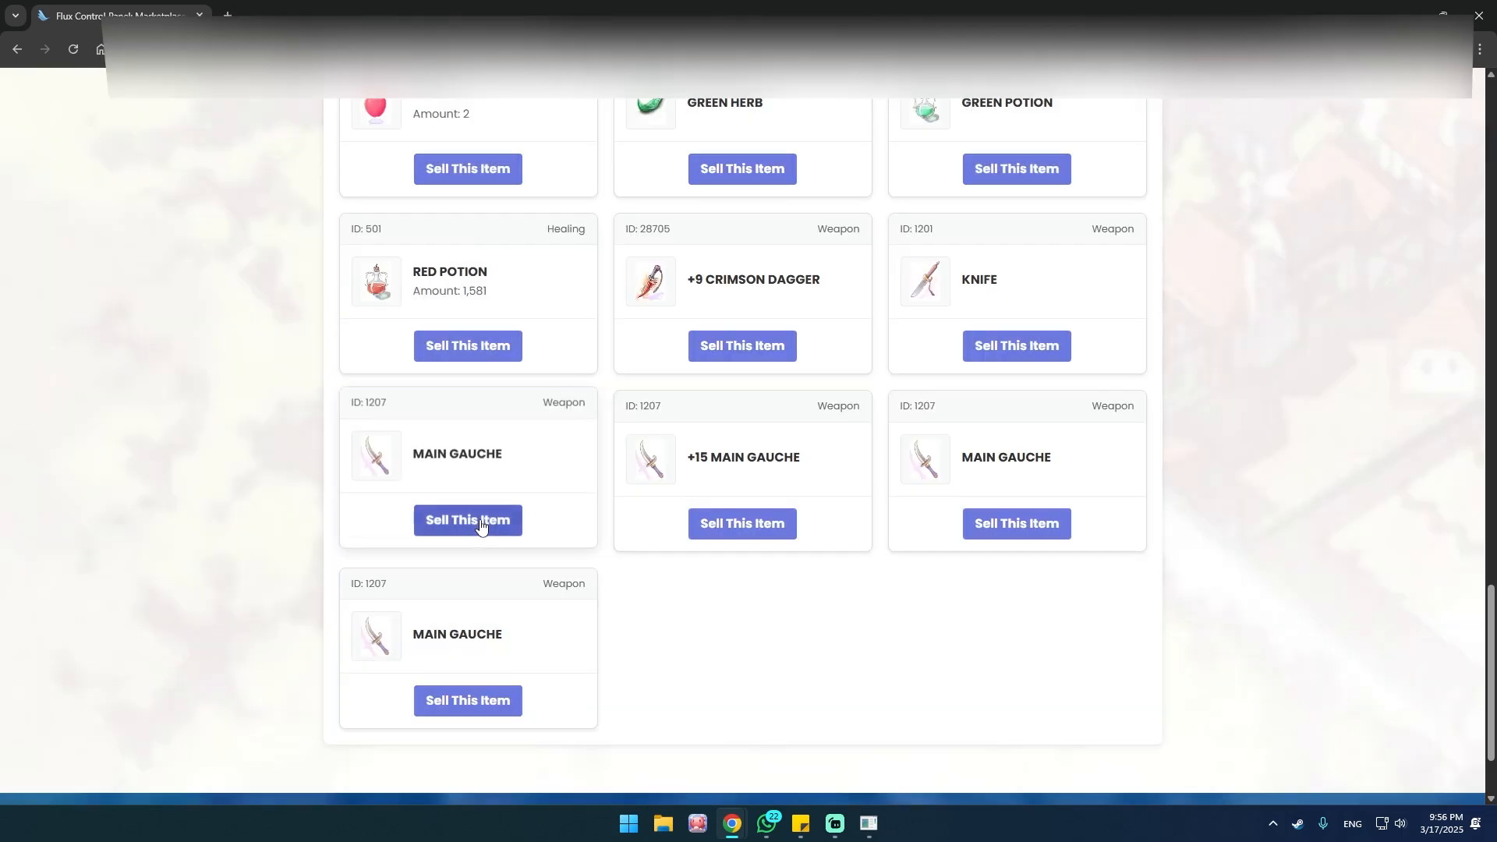
Step: List the +15 Main Gauche with two Doppelganger Cards for 20 CP and check it in My Listings
click(718, 520)
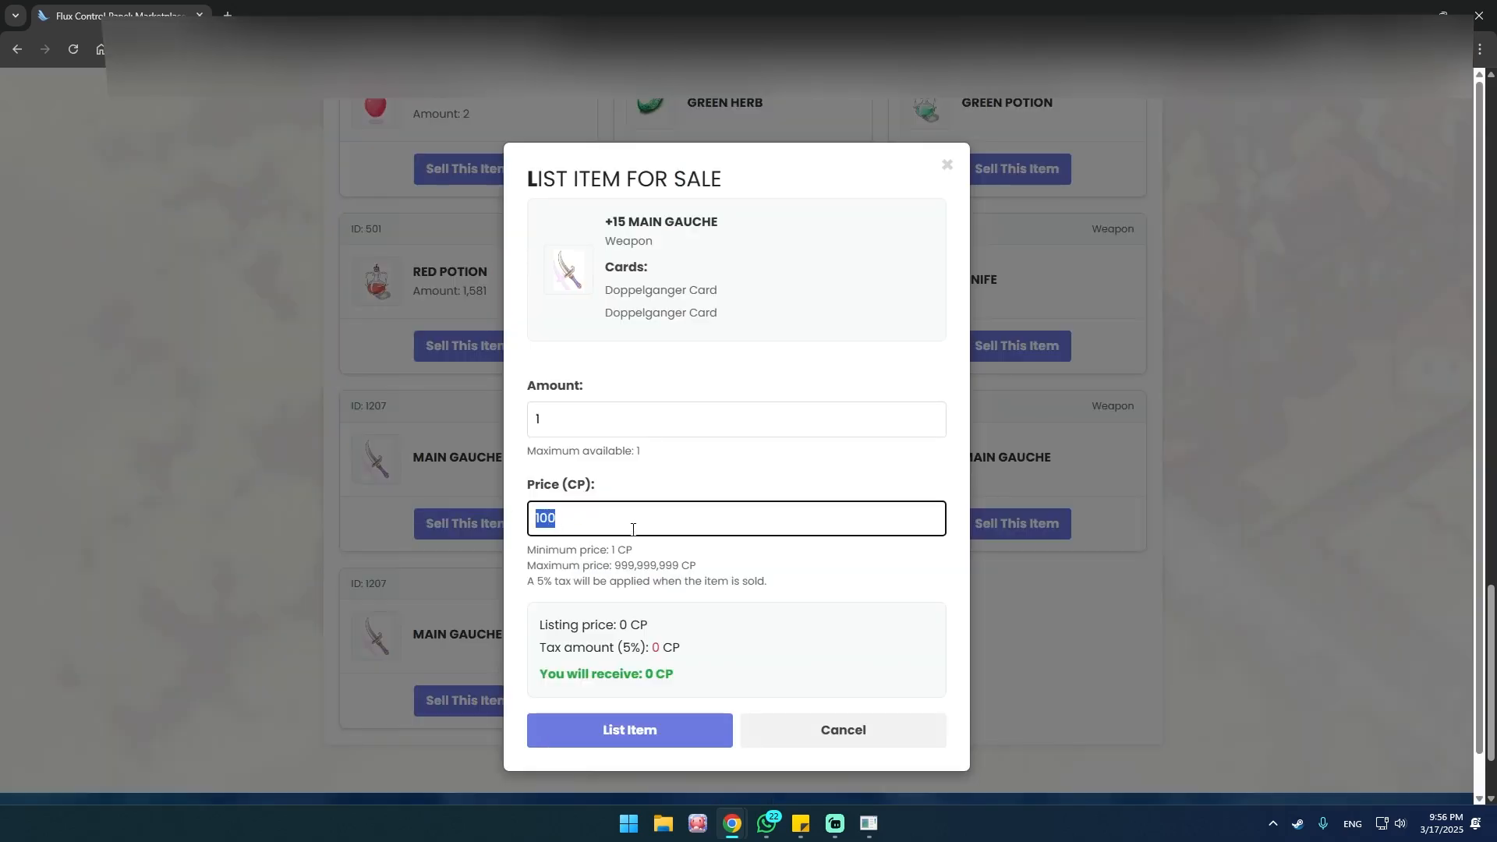
click(740, 555)
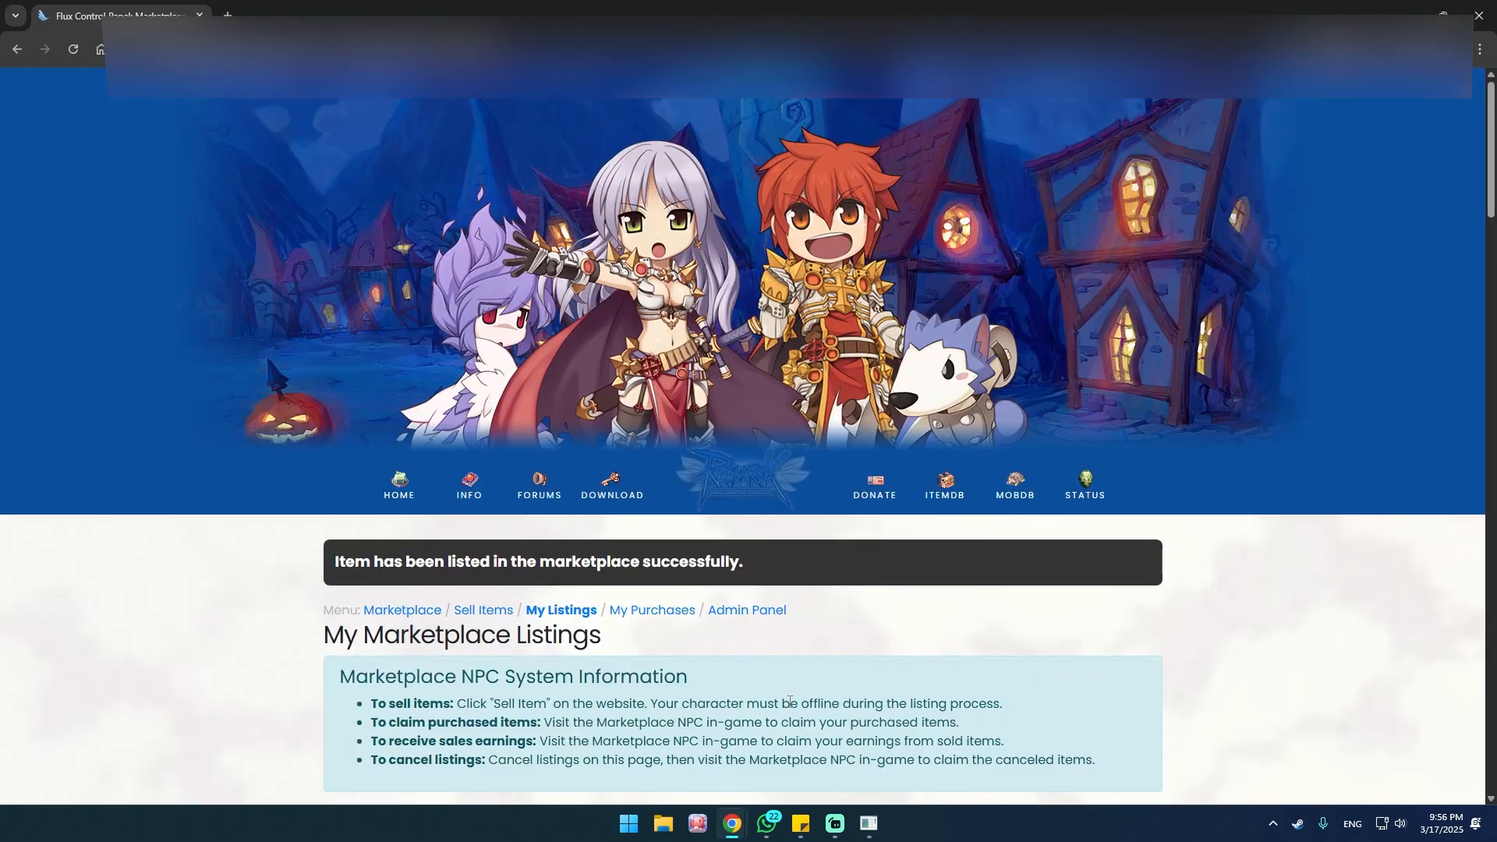
scroll(746, 683, down, 10)
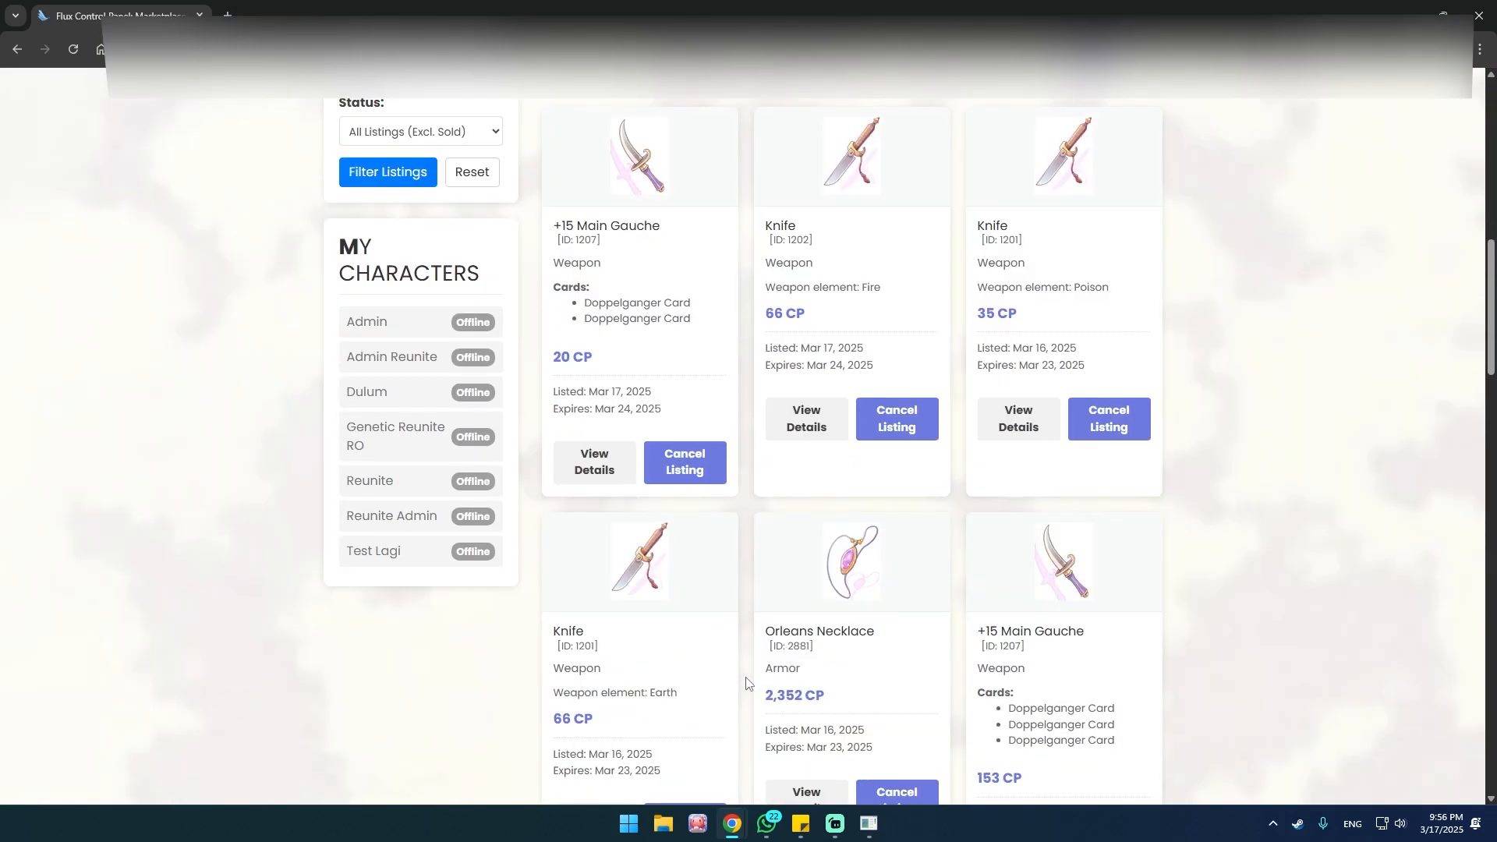
Step: Switch to Reunite RO, log in as Admin to check the inventory, and return to the character selection
scroll(746, 683, up, 5)
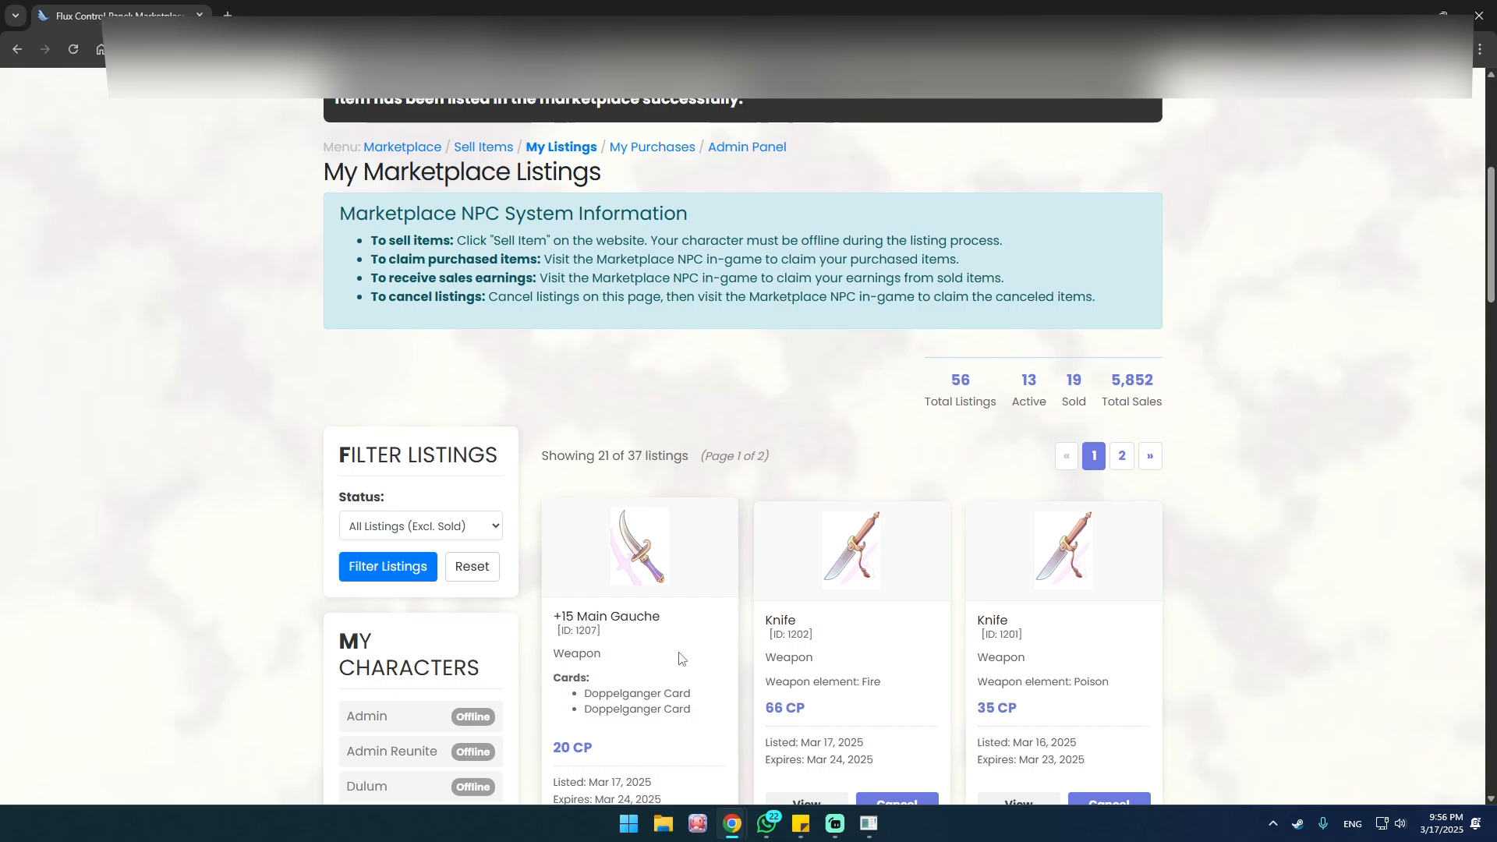
scroll(678, 659, up, 3)
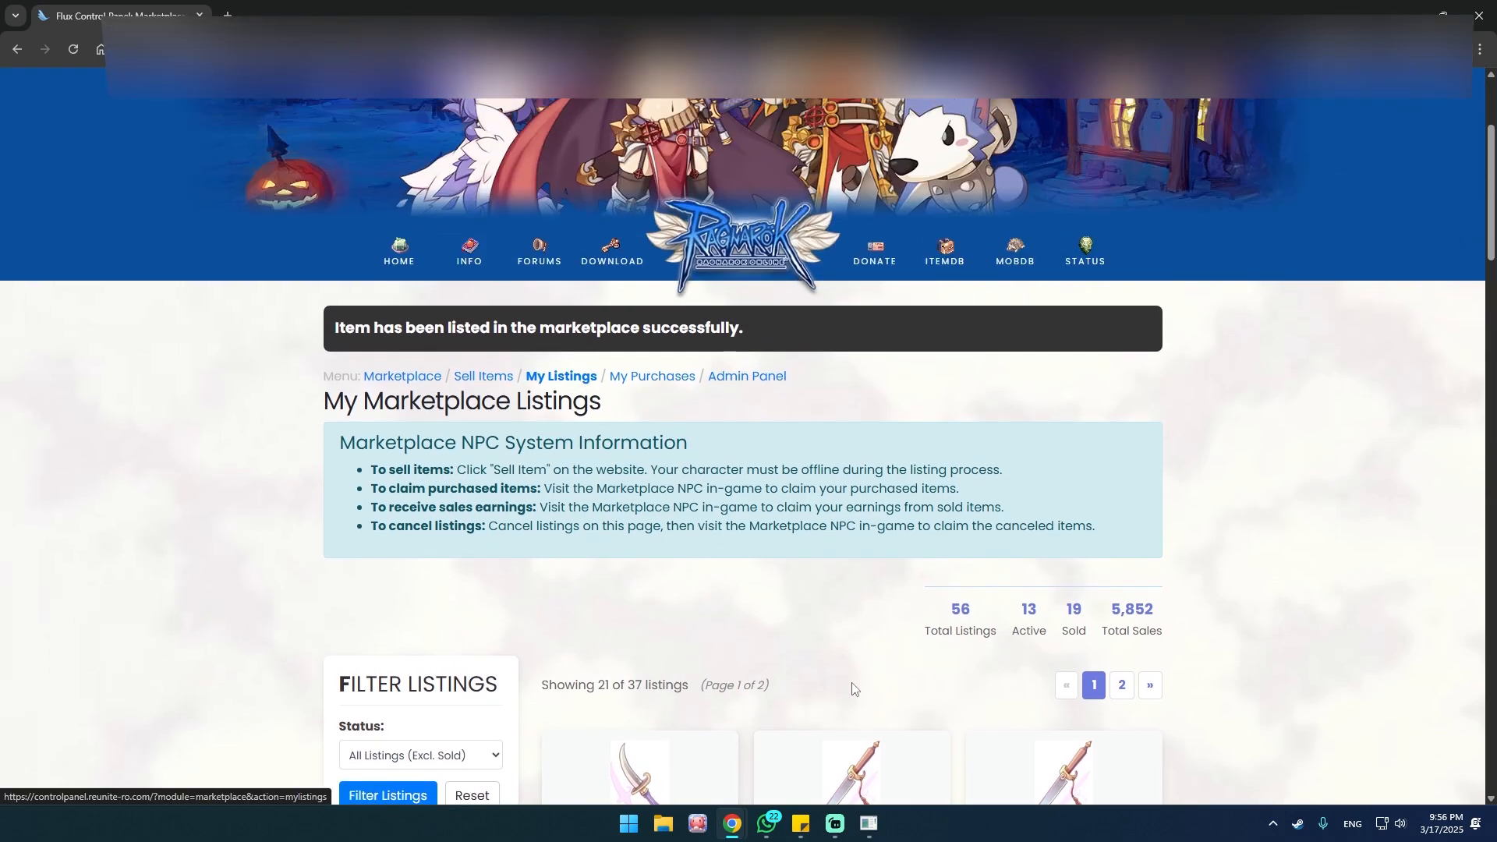
click(869, 823)
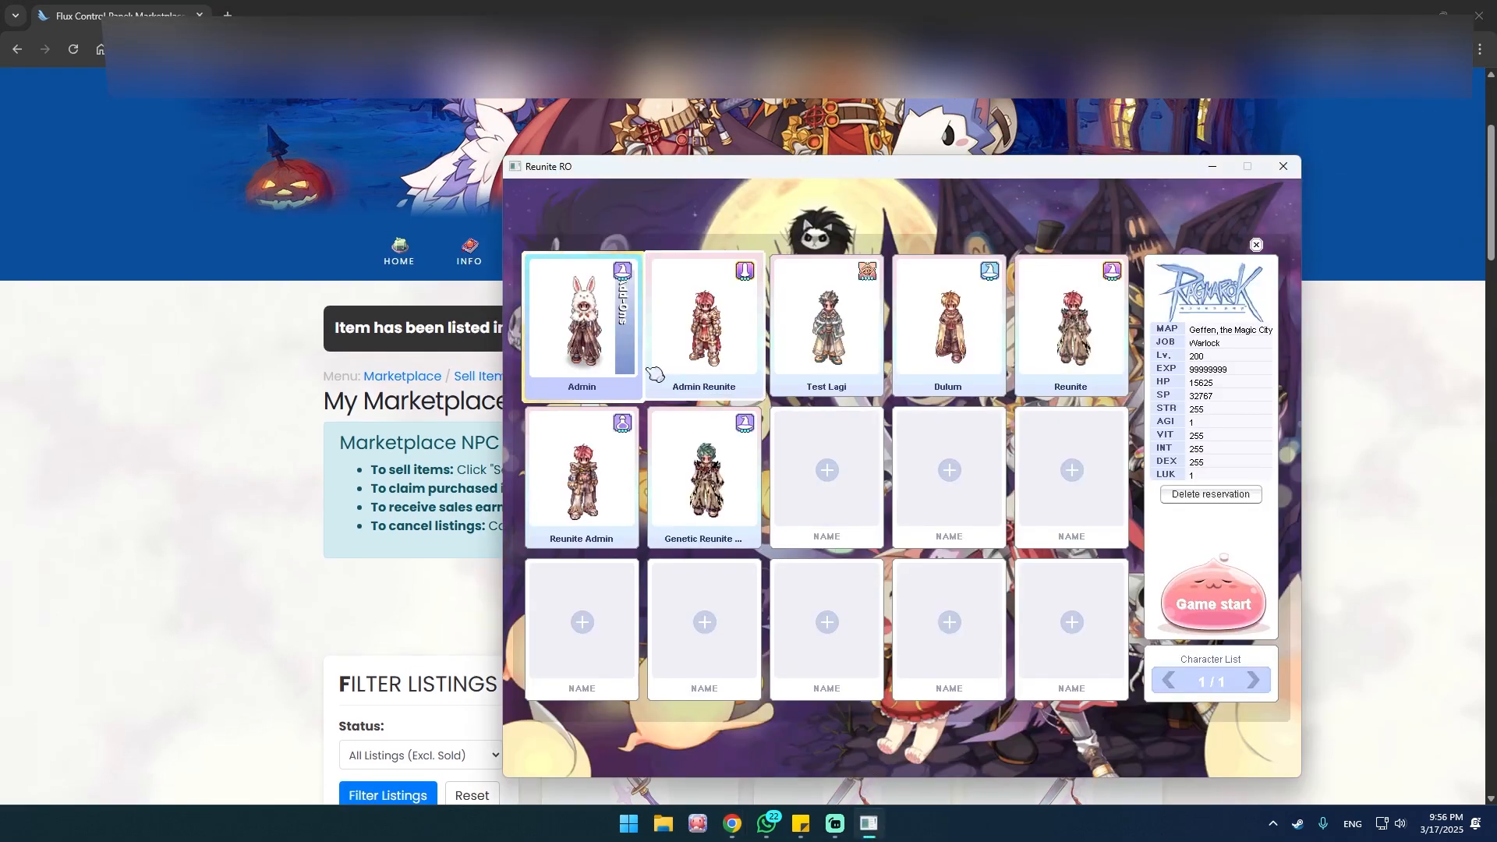
double_click(599, 348)
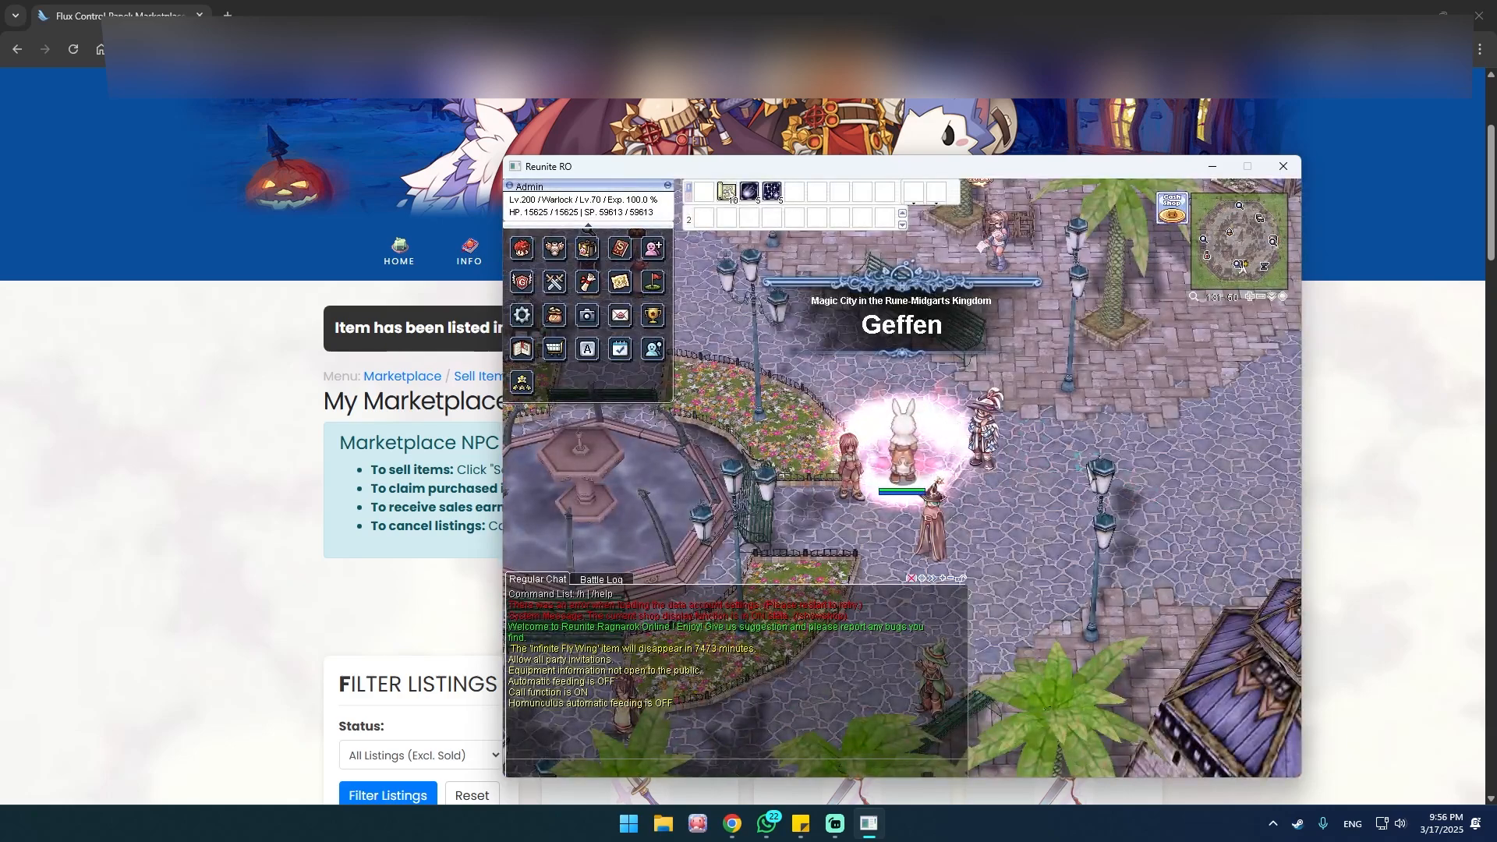
key(alt+e)
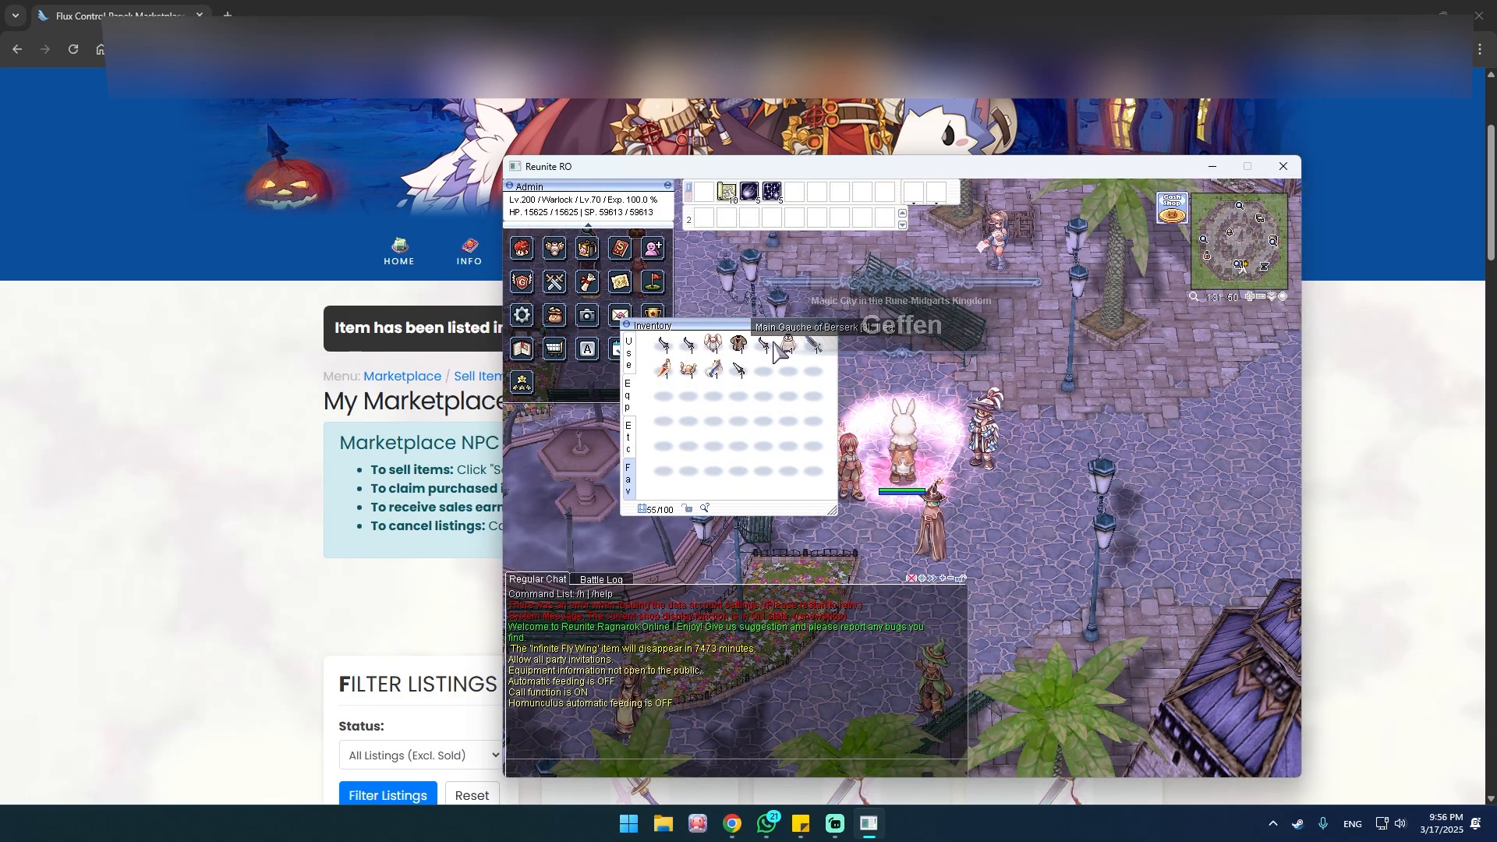
key(Escape)
key(Escape)
click(905, 578)
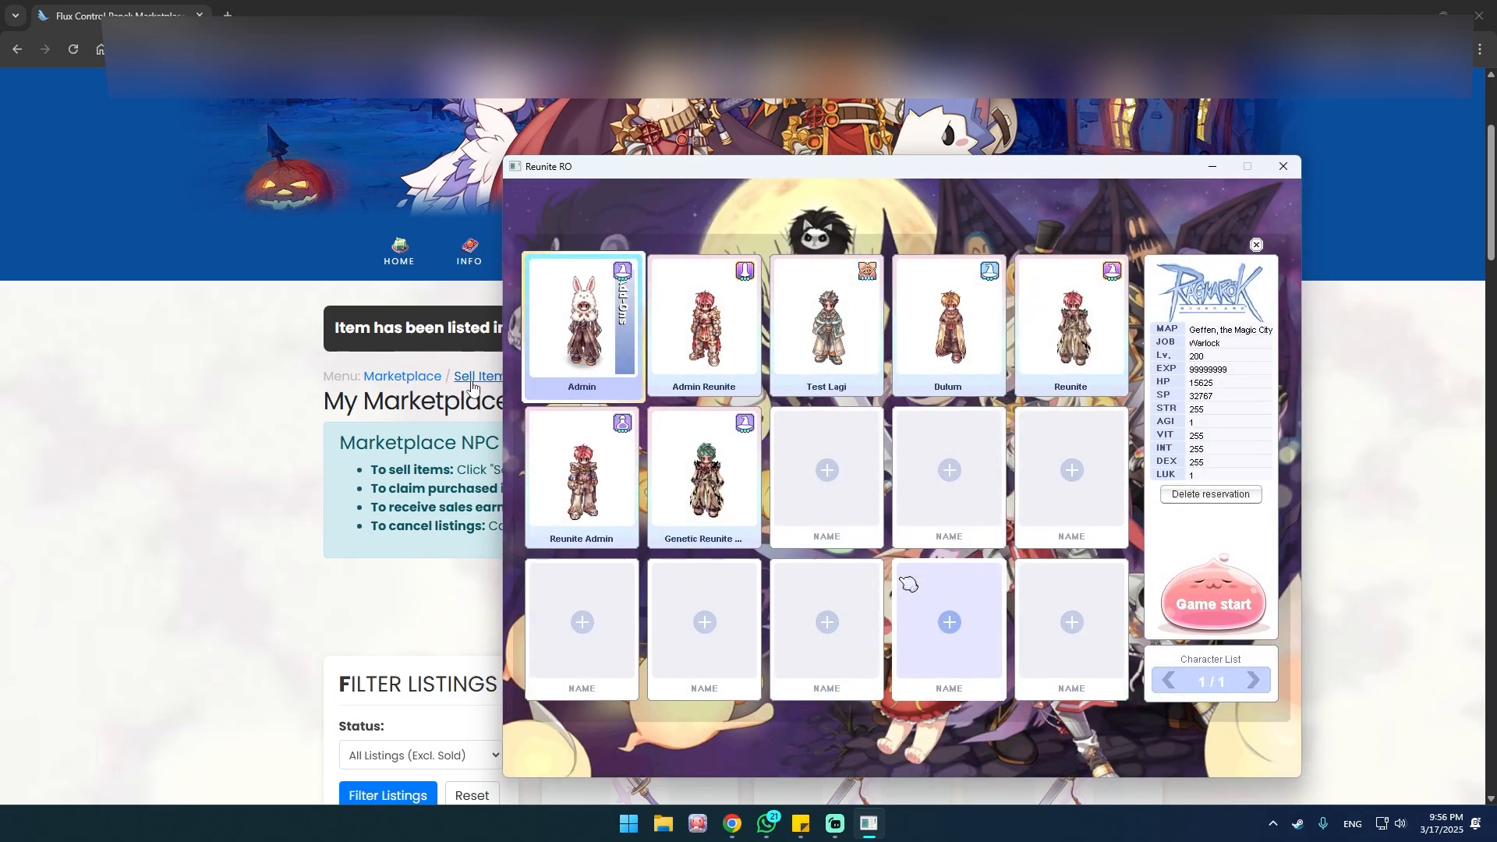
Step: List Admin's C Baby Penguin for sale in the marketplace at a price of 34 CP
click(472, 386)
scroll(546, 562, down, 4)
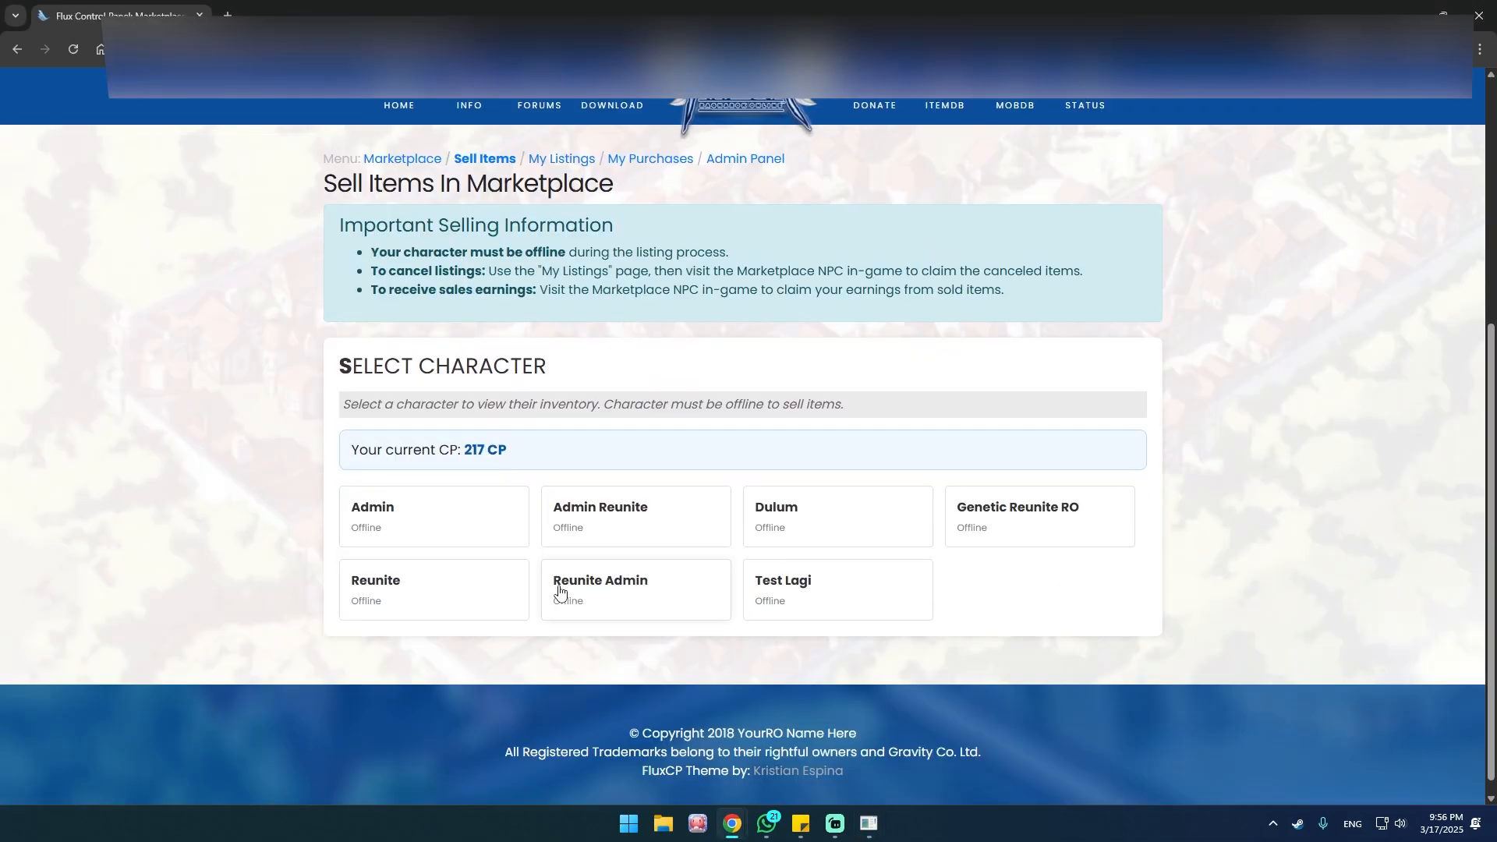
scroll(545, 535, down, 7)
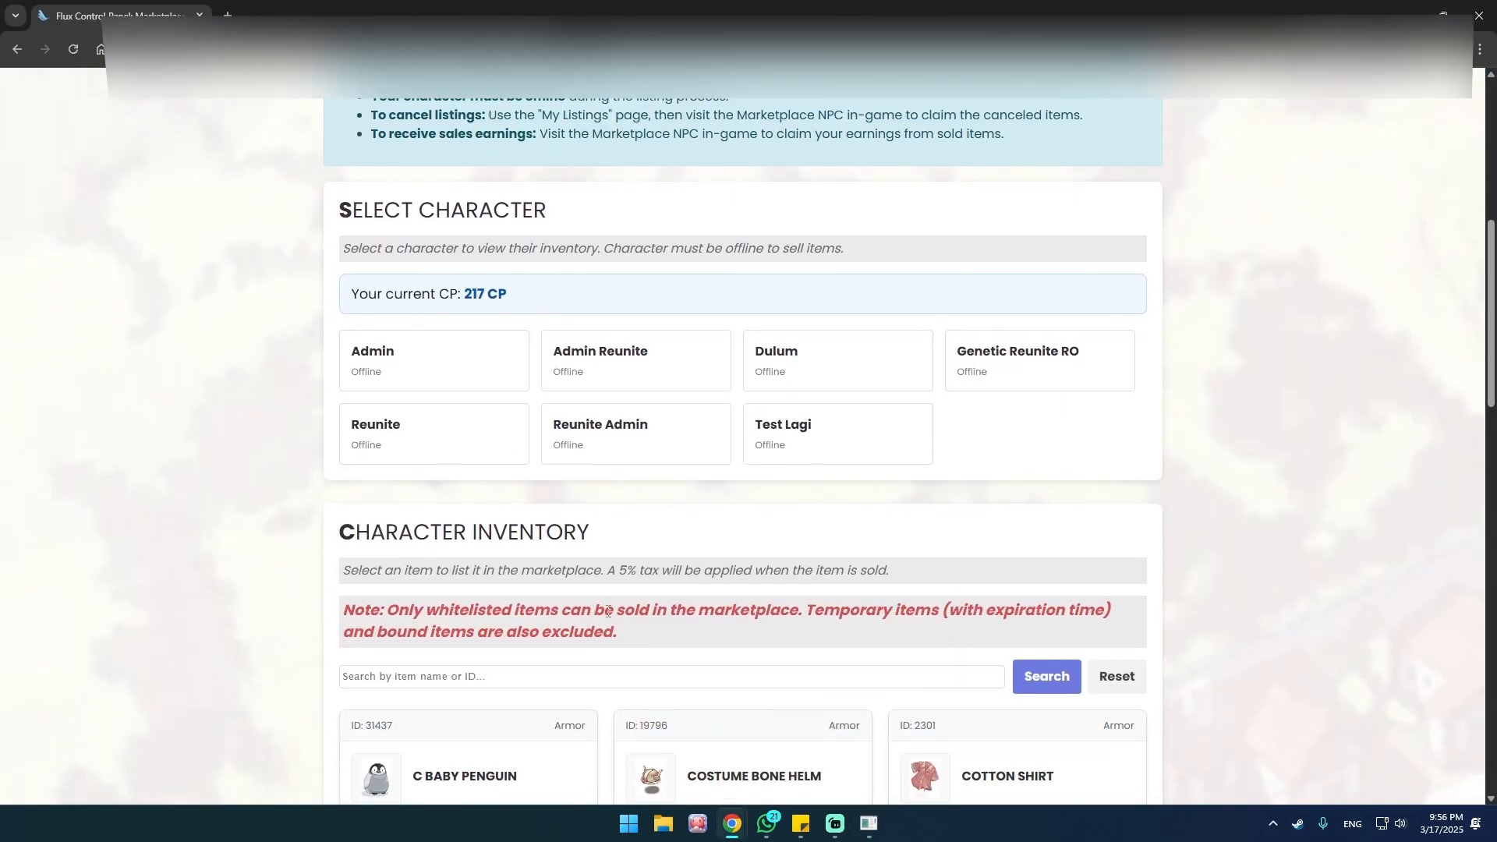
click(453, 528)
click(632, 458)
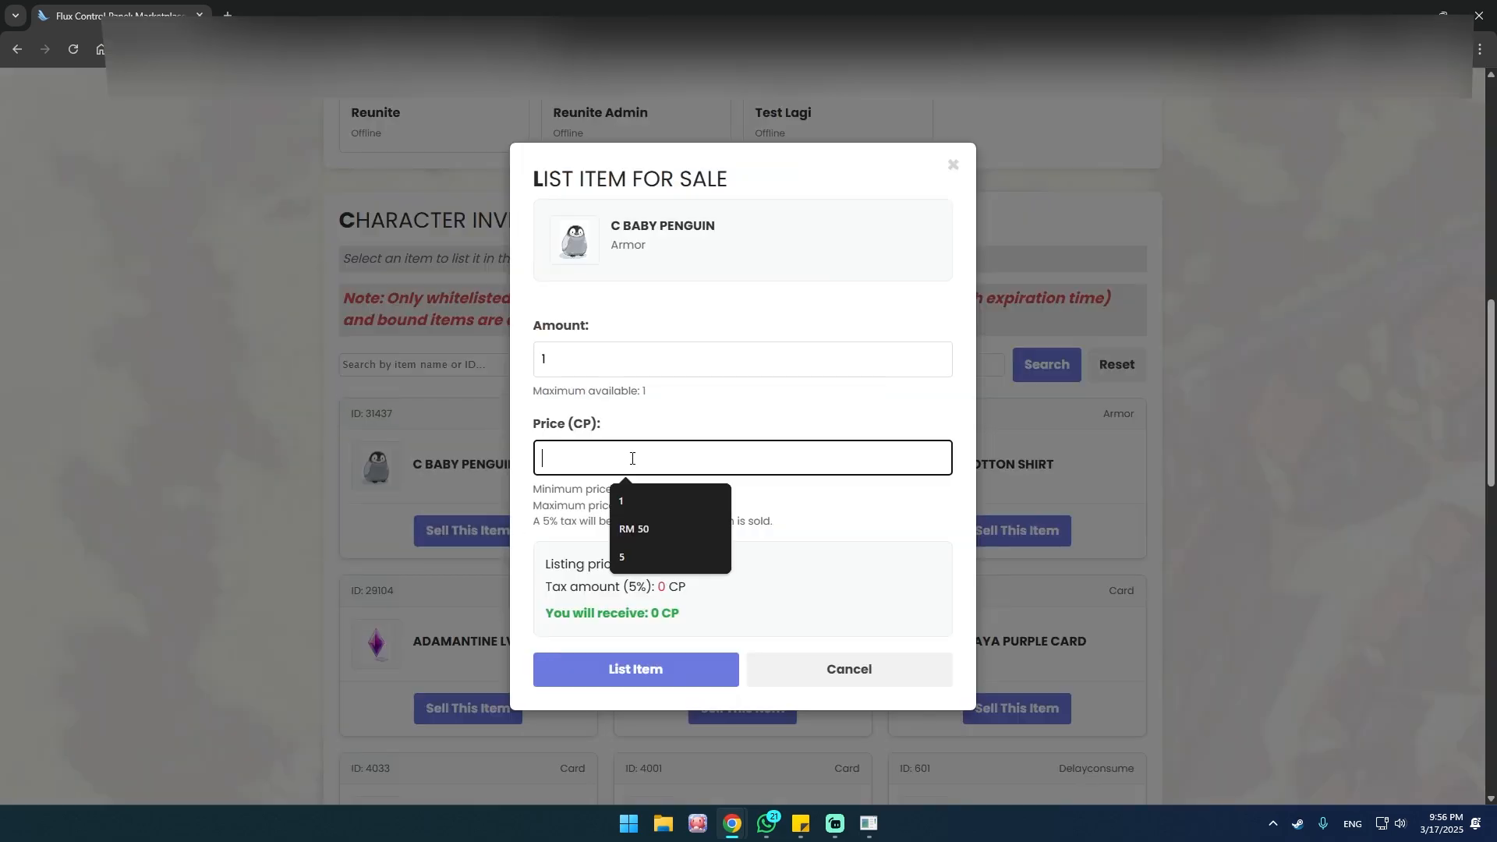
text(34)
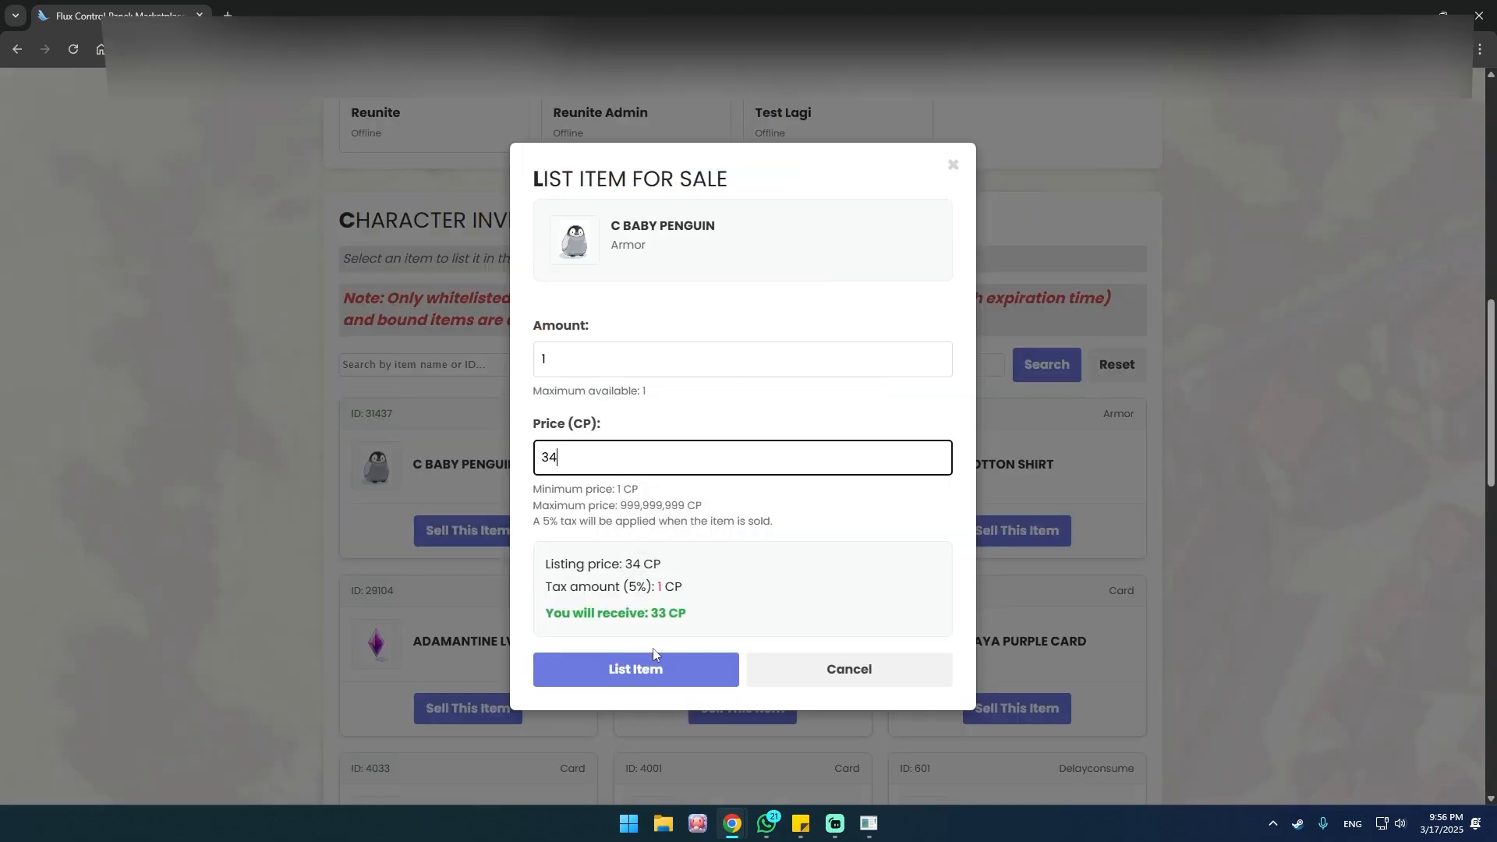
click(636, 669)
scroll(822, 643, down, 4)
Step: Switch to Reunite RO and log back in as Admin to check the inventory for the listed penguin
key(alt+Tab)
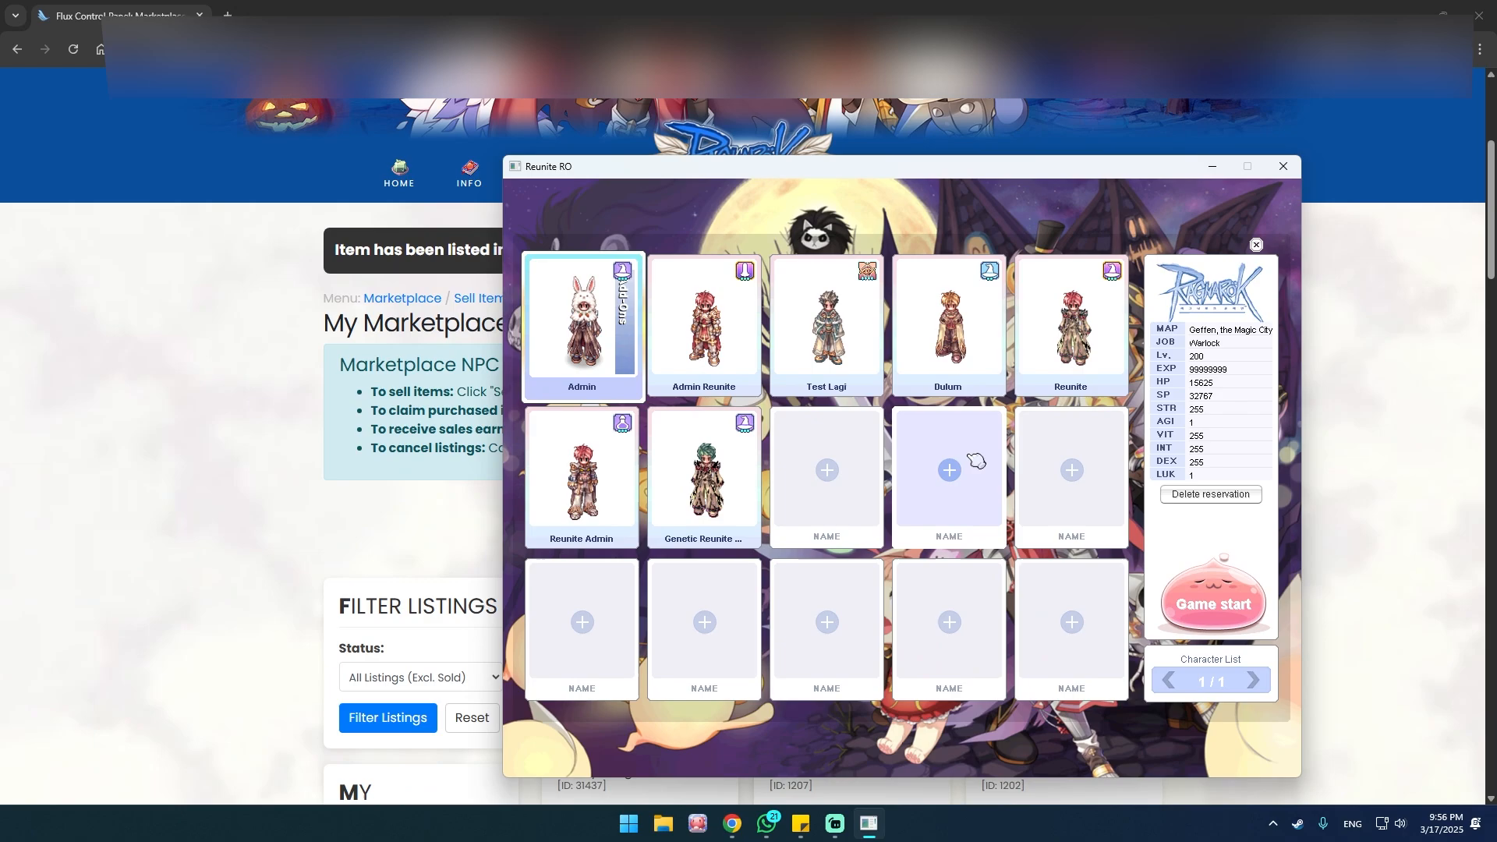
key(Return)
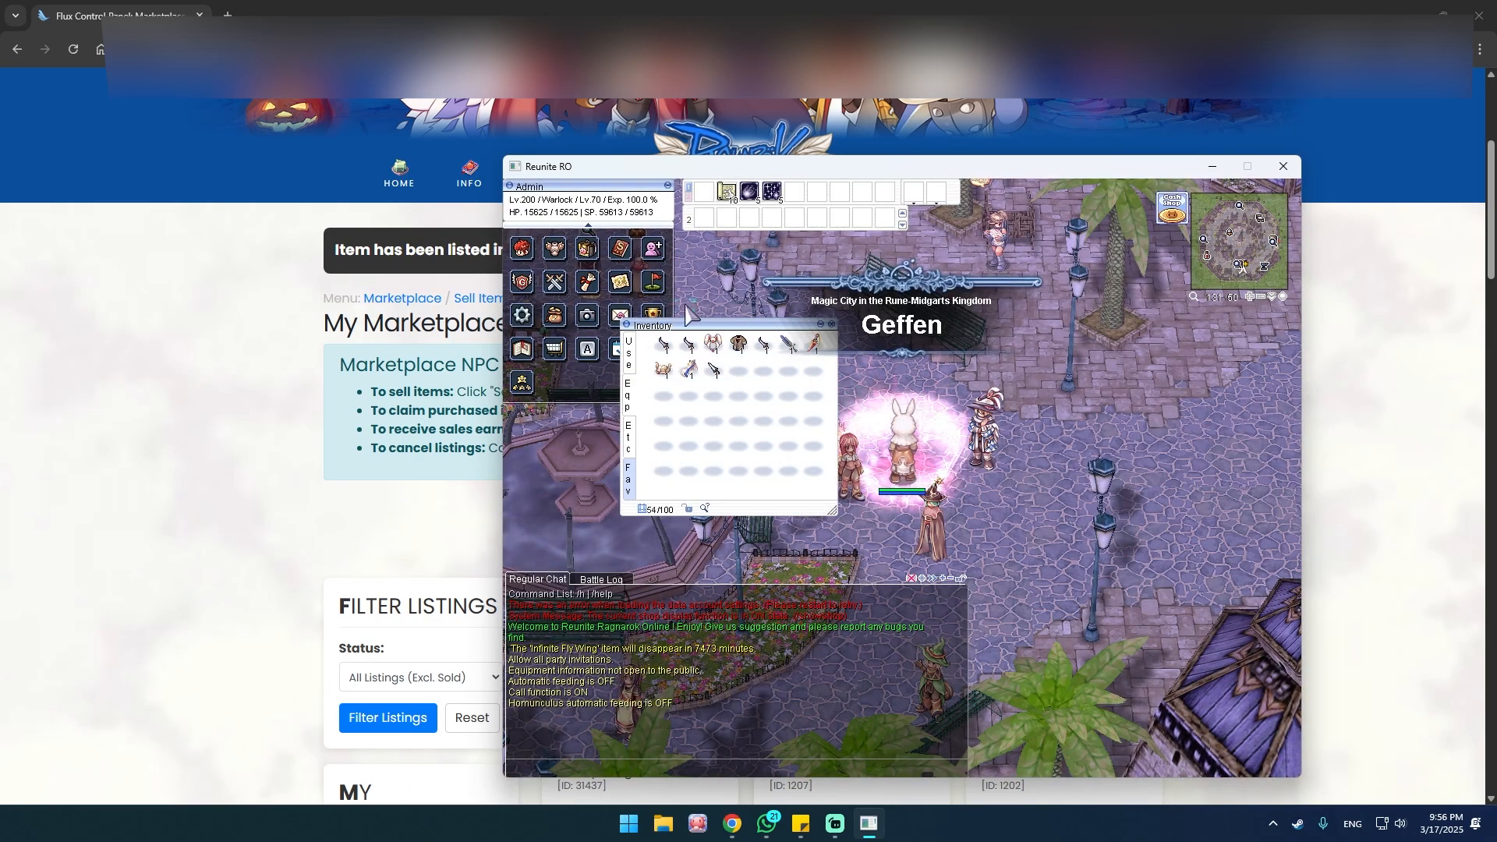
Step: Return to the browser and check the C Baby Penguin and +15 Main Gauche listings on the Marketplace page
key(alt+Tab)
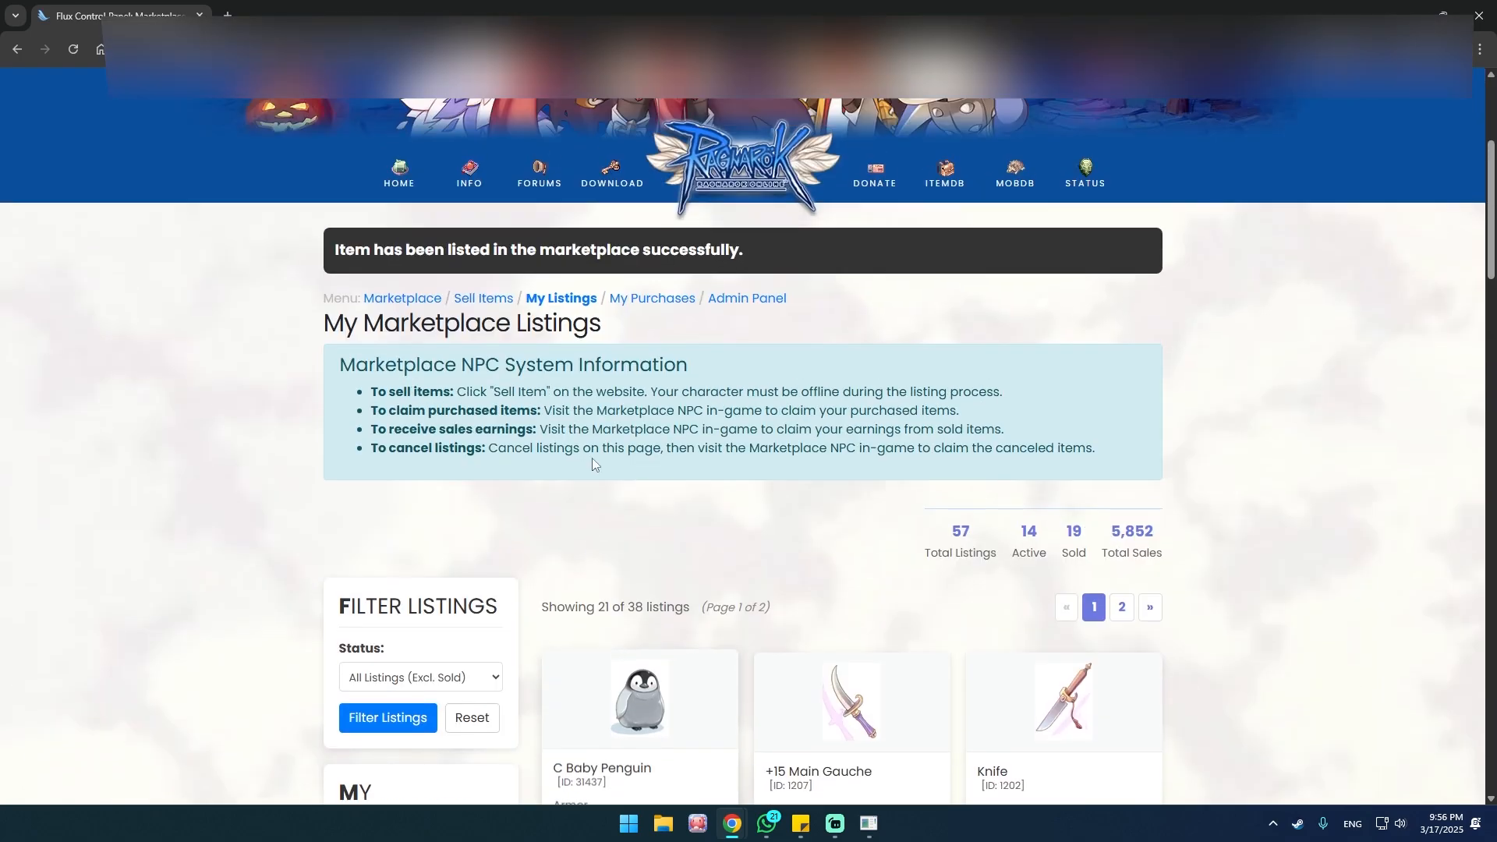
click(402, 299)
scroll(729, 621, down, 4)
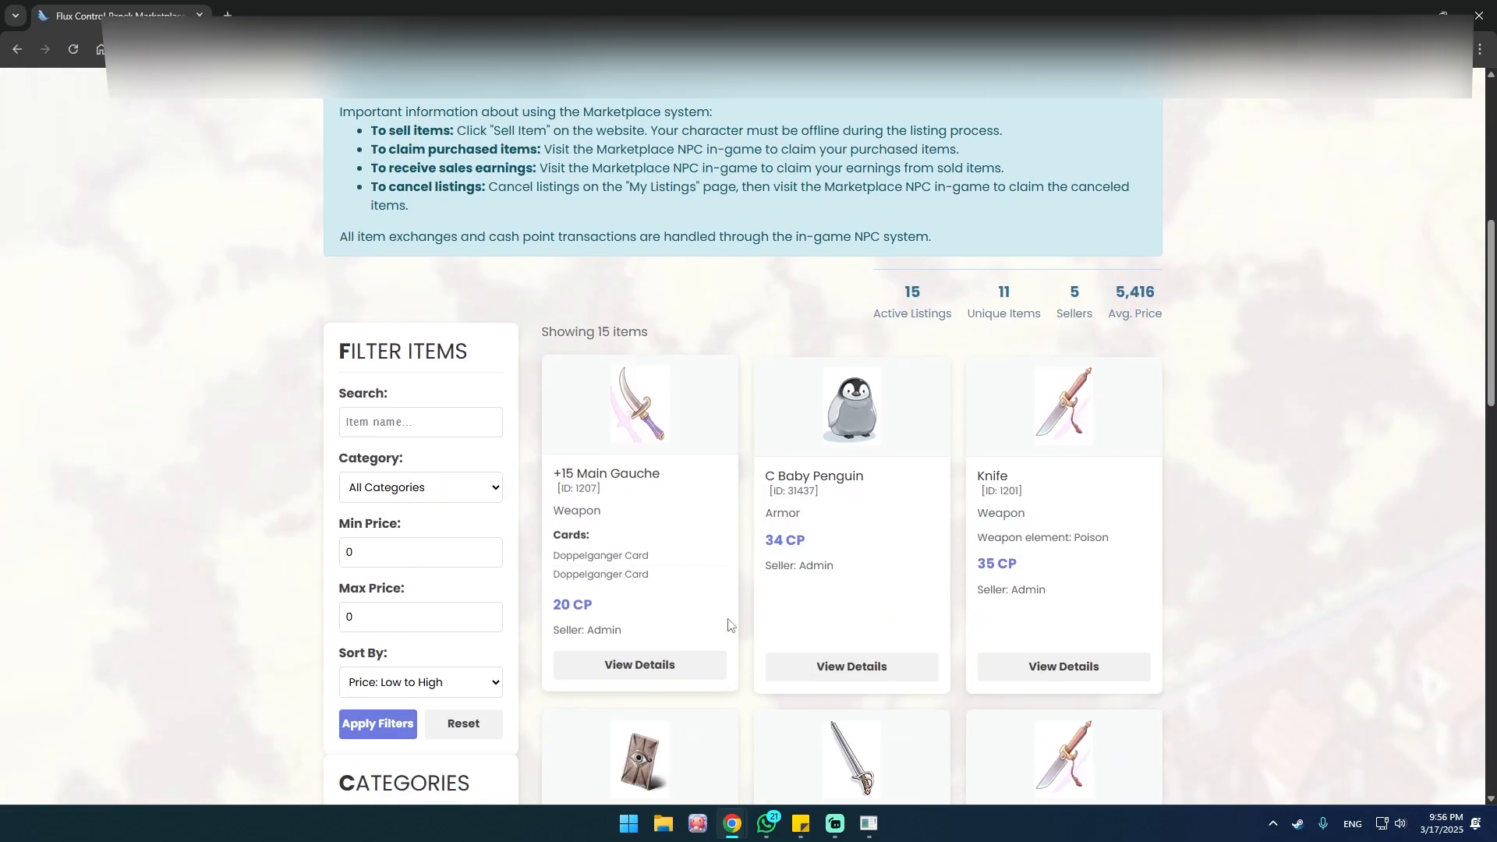
scroll(889, 563, up, 4)
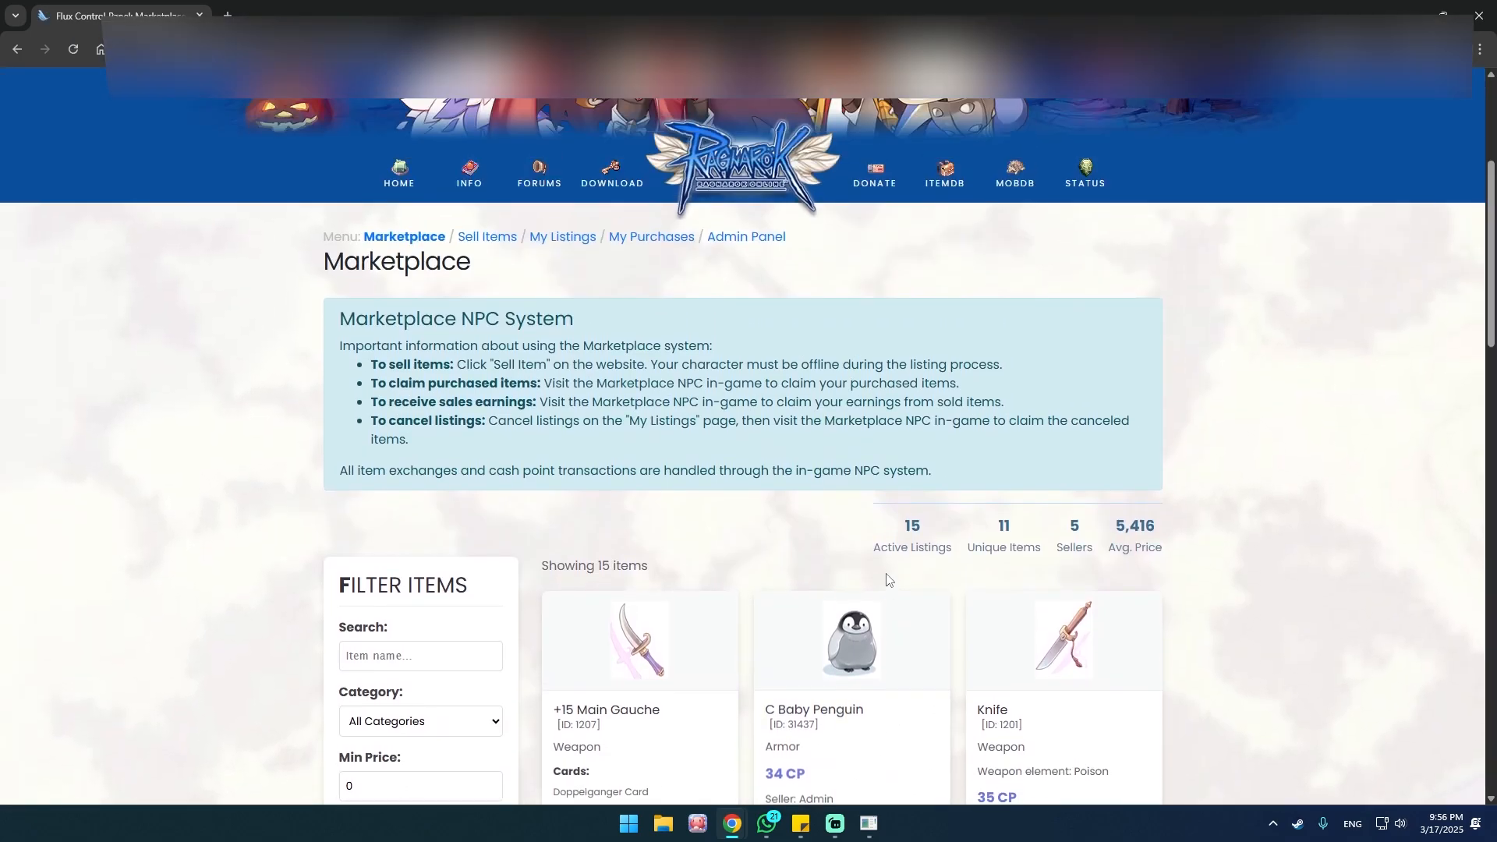
scroll(800, 681, down, 1)
Step: Switch to the buyer's browser window and reload its Marketplace page to show the new listings
mouse_move(731, 823)
click(877, 750)
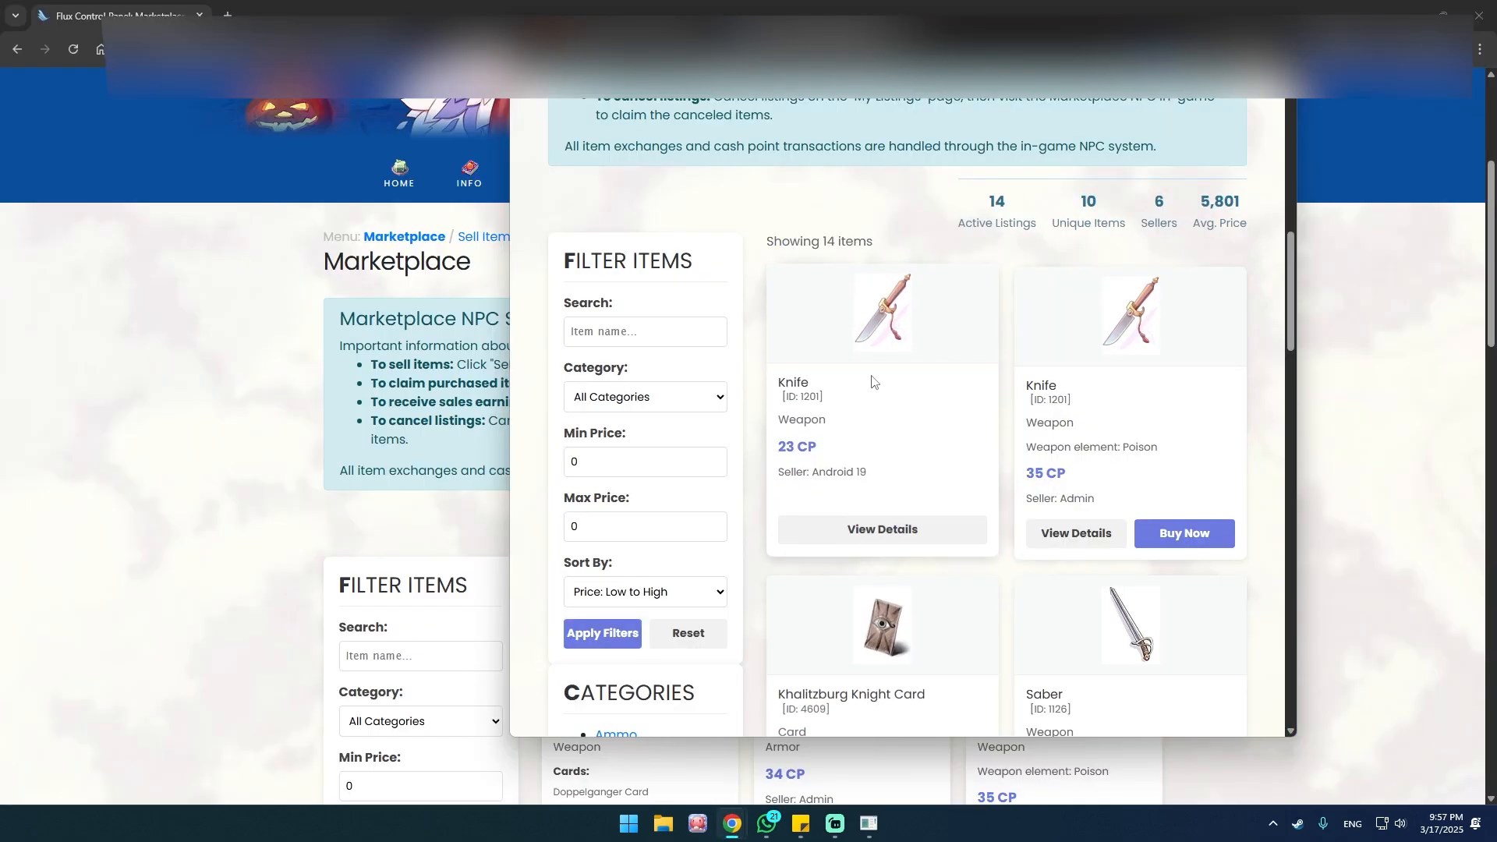
scroll(686, 213, up, 3)
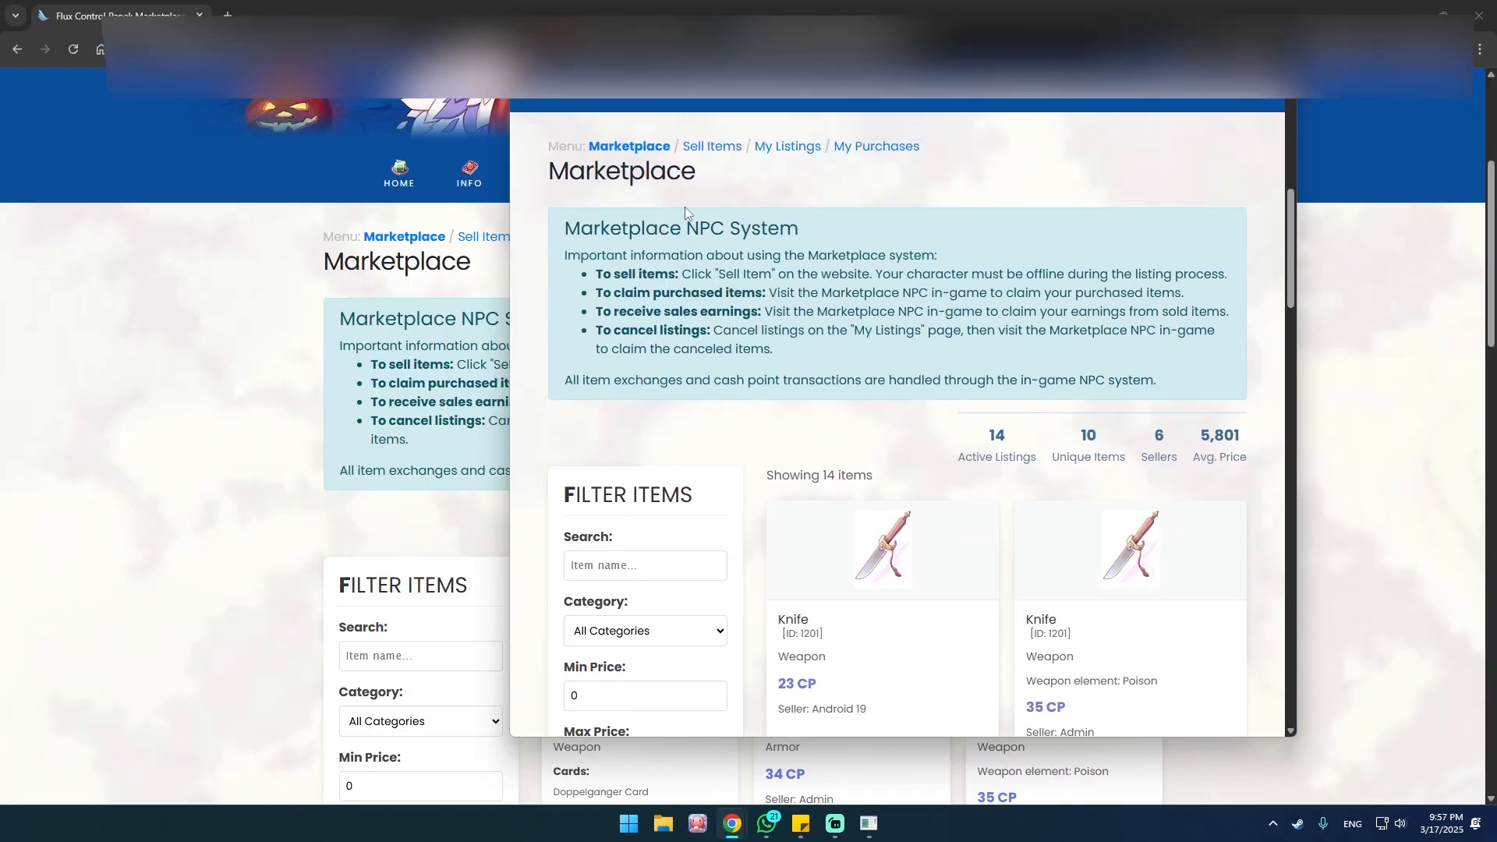
click(638, 147)
scroll(924, 516, down, 5)
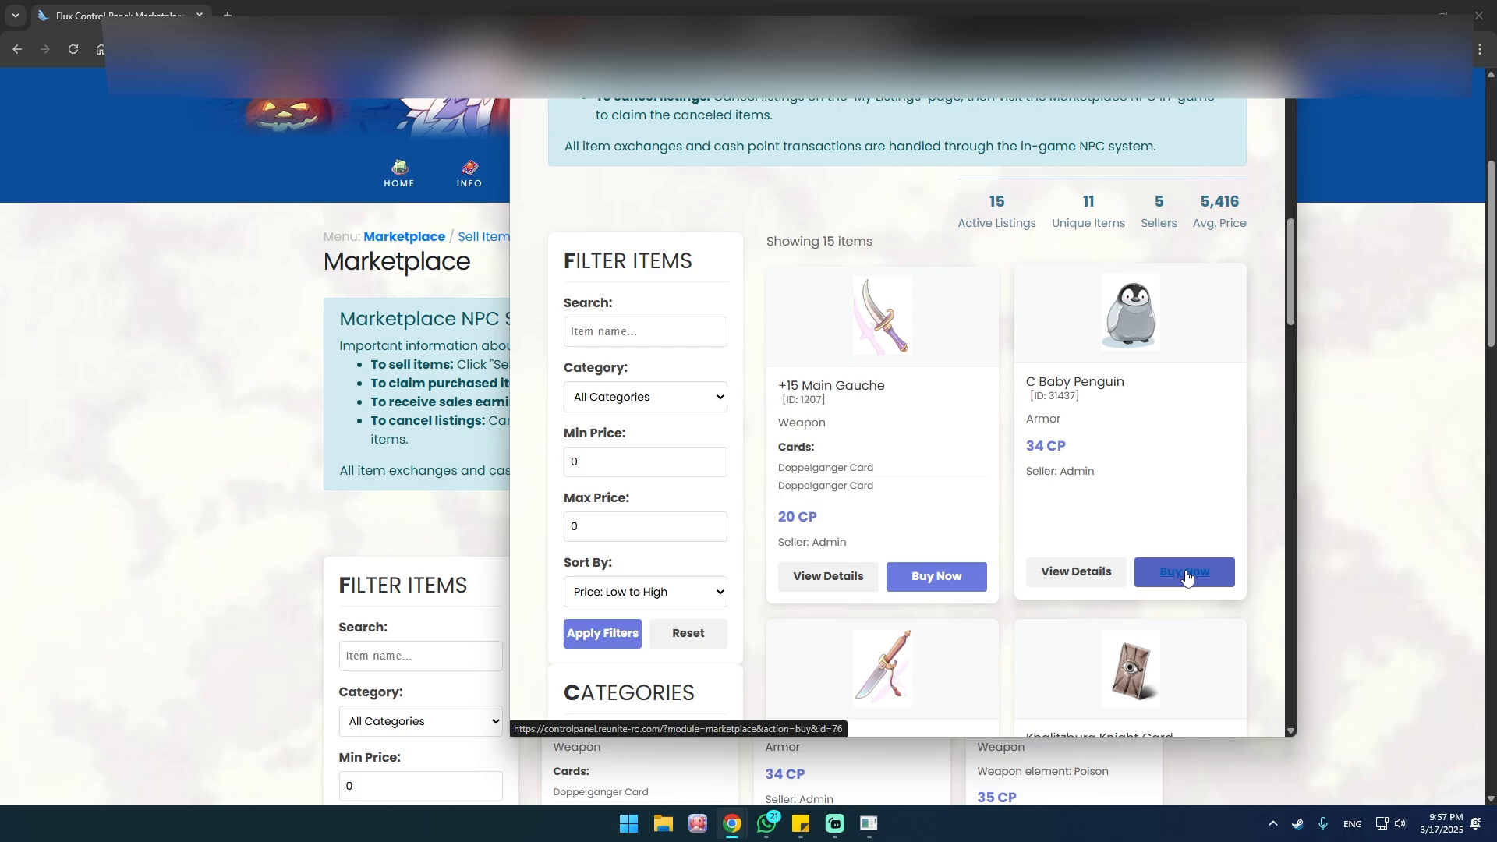
Step: Buy the C Baby Penguin for 34 CP with Hmmmm as the receiving character
click(1186, 576)
scroll(1021, 553, down, 6)
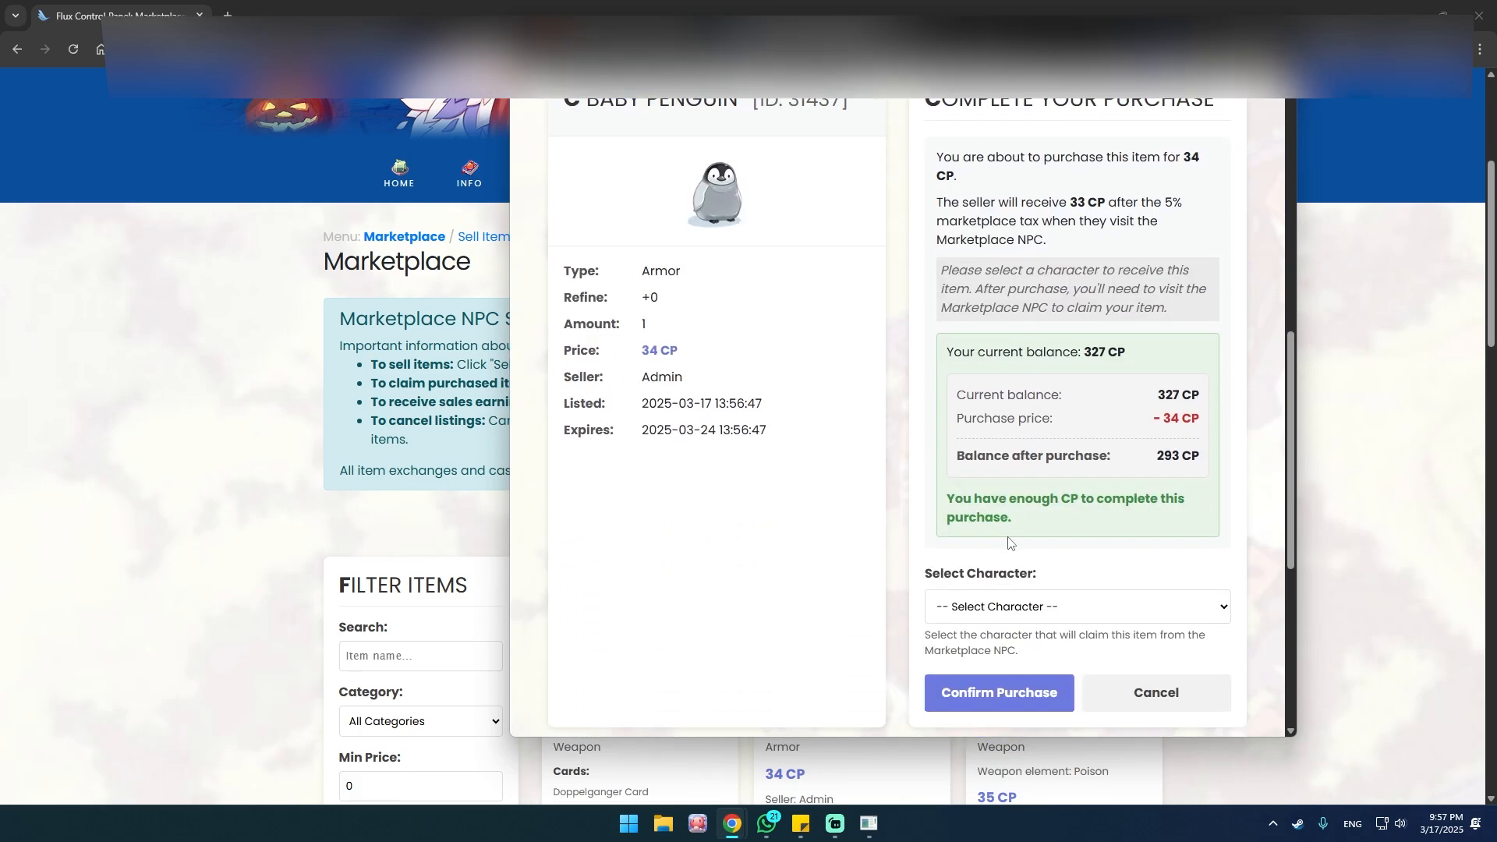
click(1073, 613)
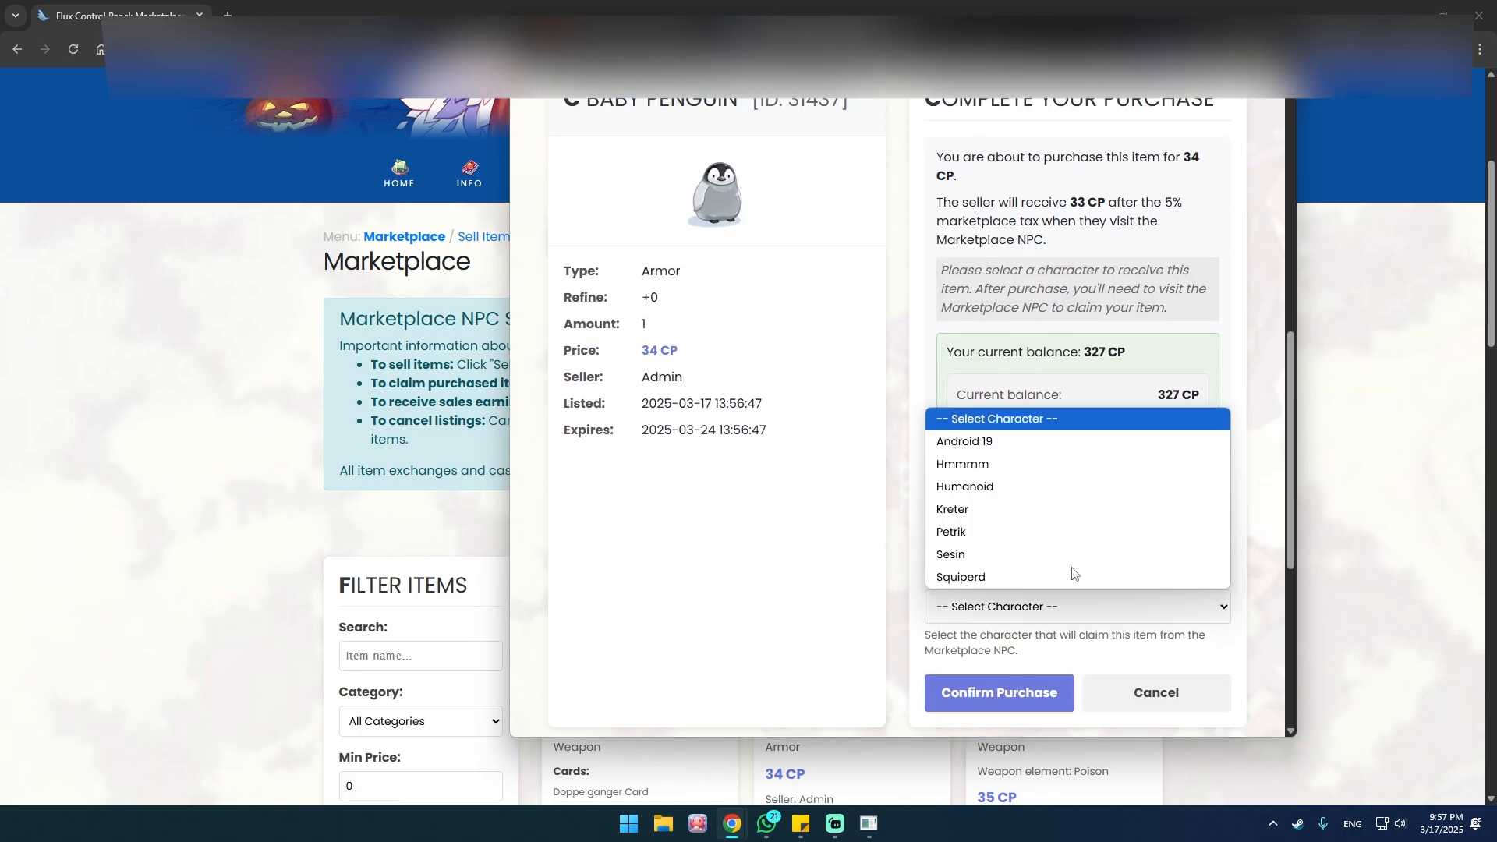
click(1046, 464)
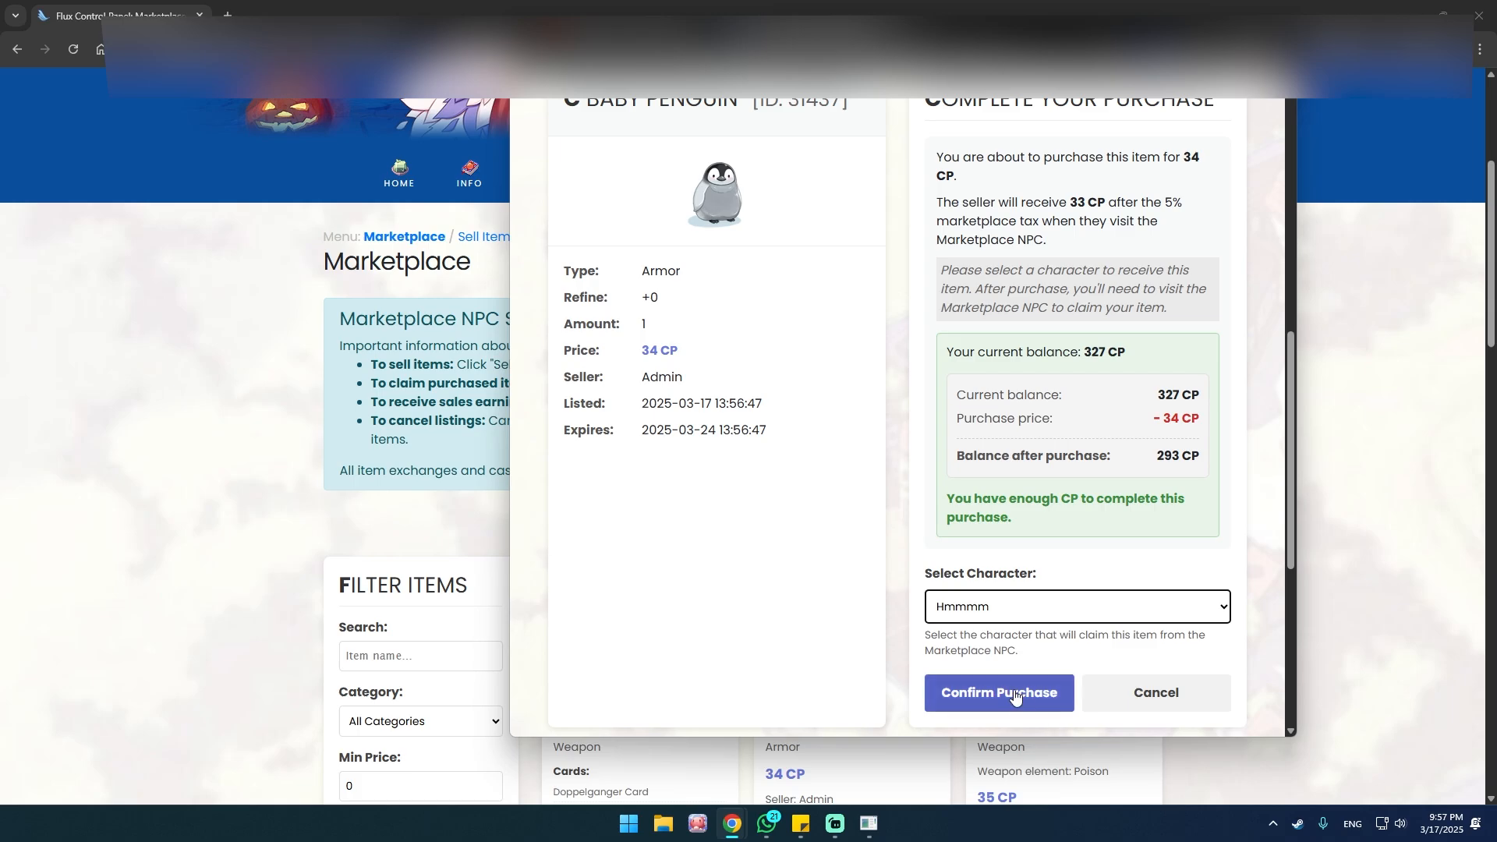
click(1014, 693)
scroll(858, 642, down, 1)
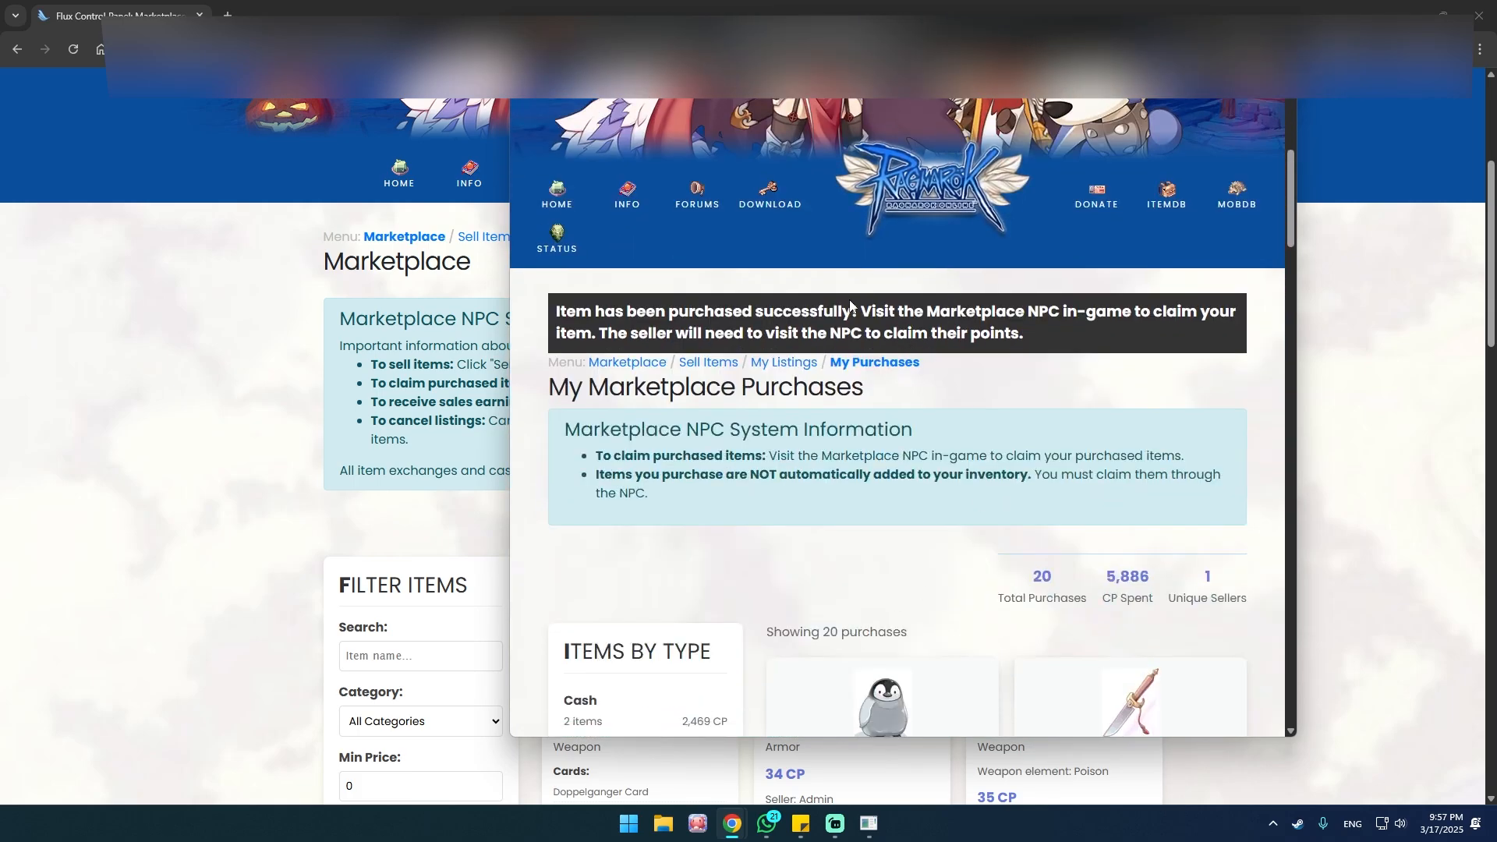
Step: Look over the buyer's purchases page and My Listings page
scroll(1041, 520, down, 2)
scroll(896, 390, up, 1)
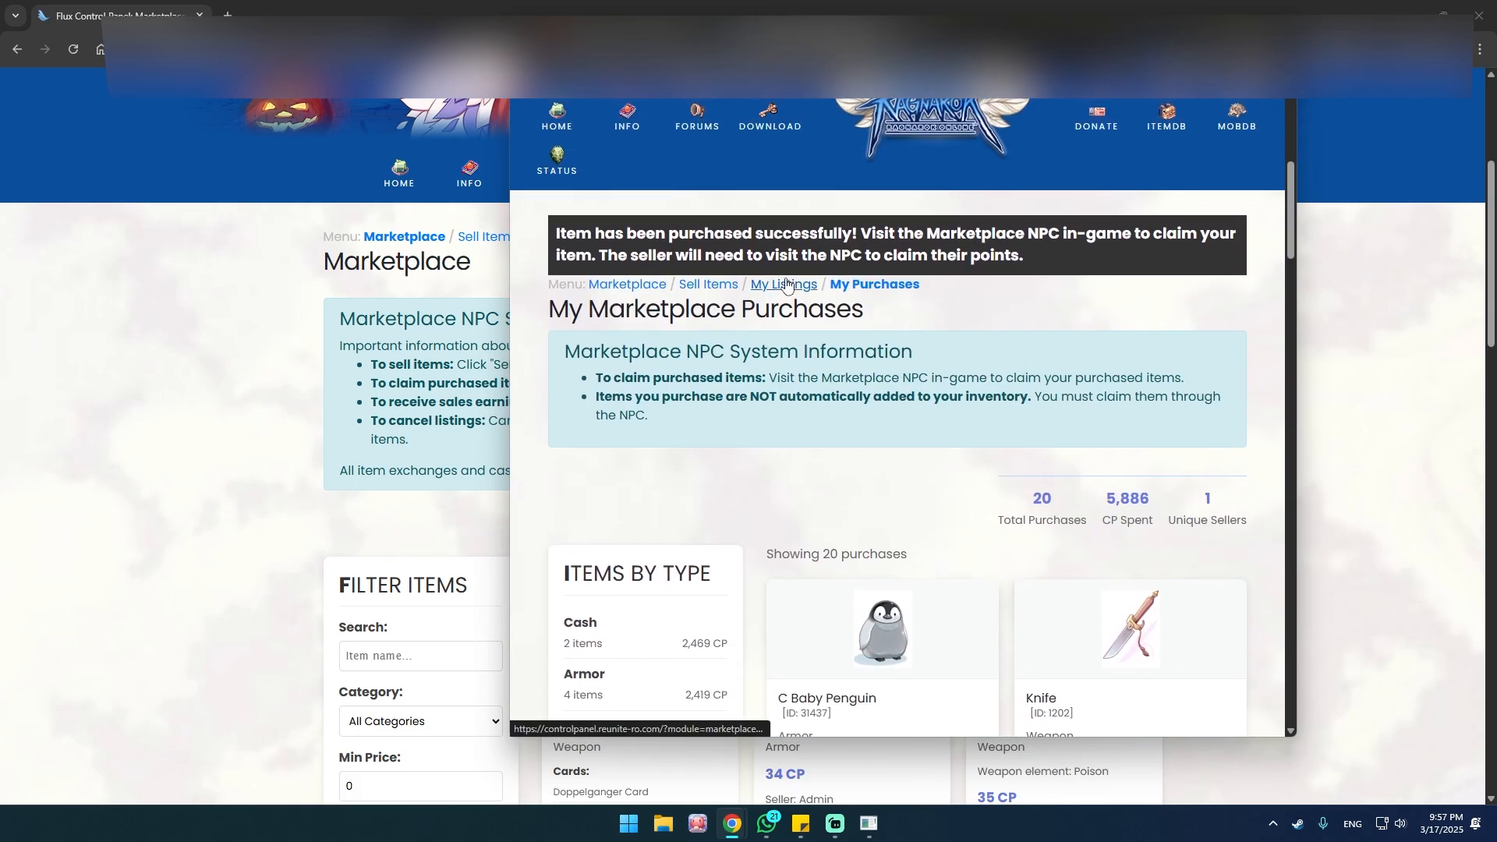
click(786, 283)
scroll(896, 560, down, 8)
scroll(905, 312, up, 3)
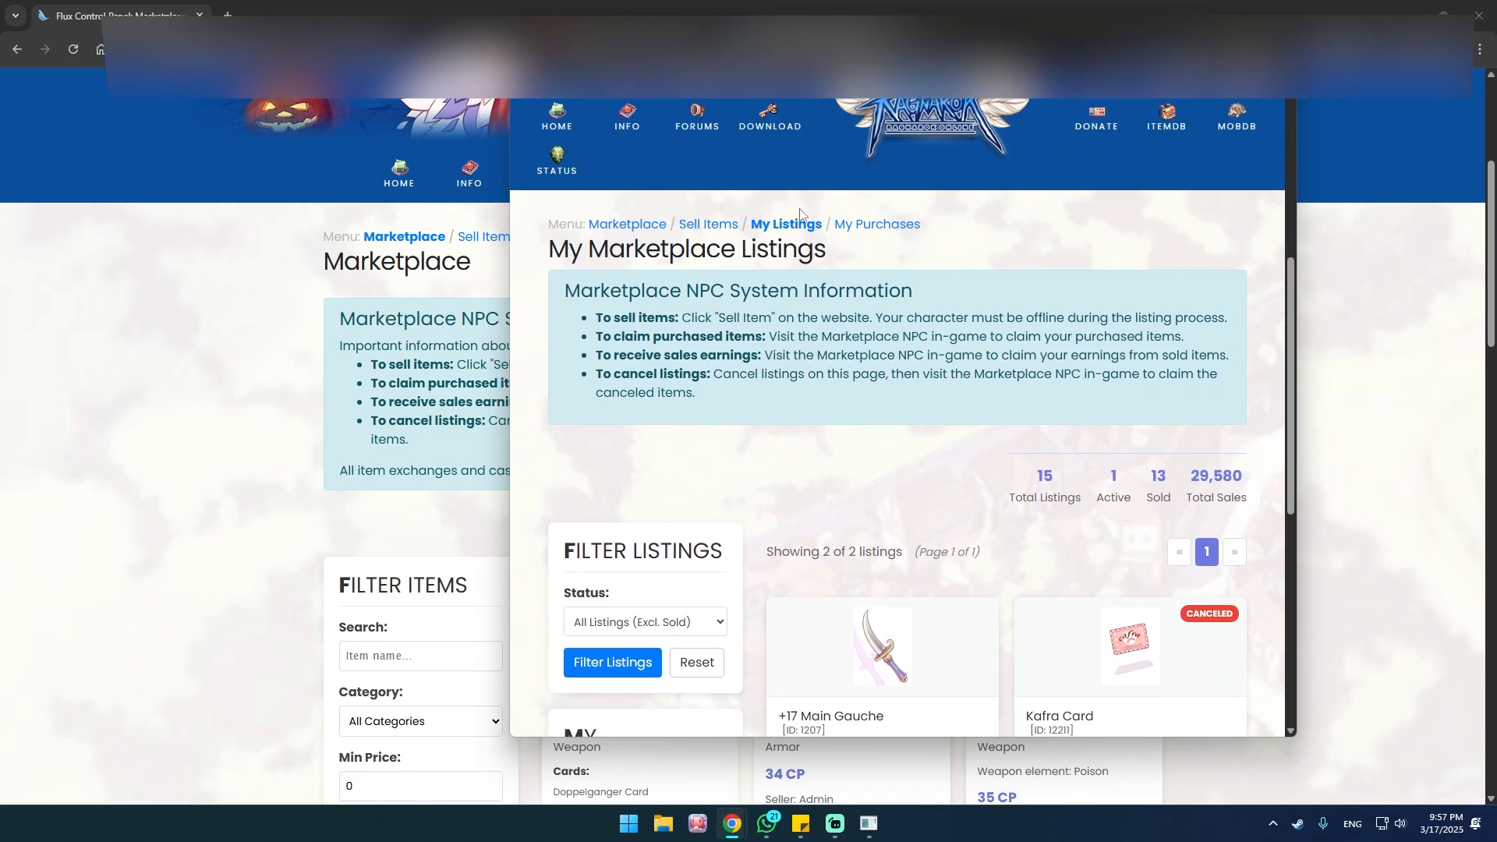
Step: Check the seller and receiving character of the C Baby Penguin in My Purchases, and reopen My Listings
click(906, 226)
scroll(873, 546, down, 3)
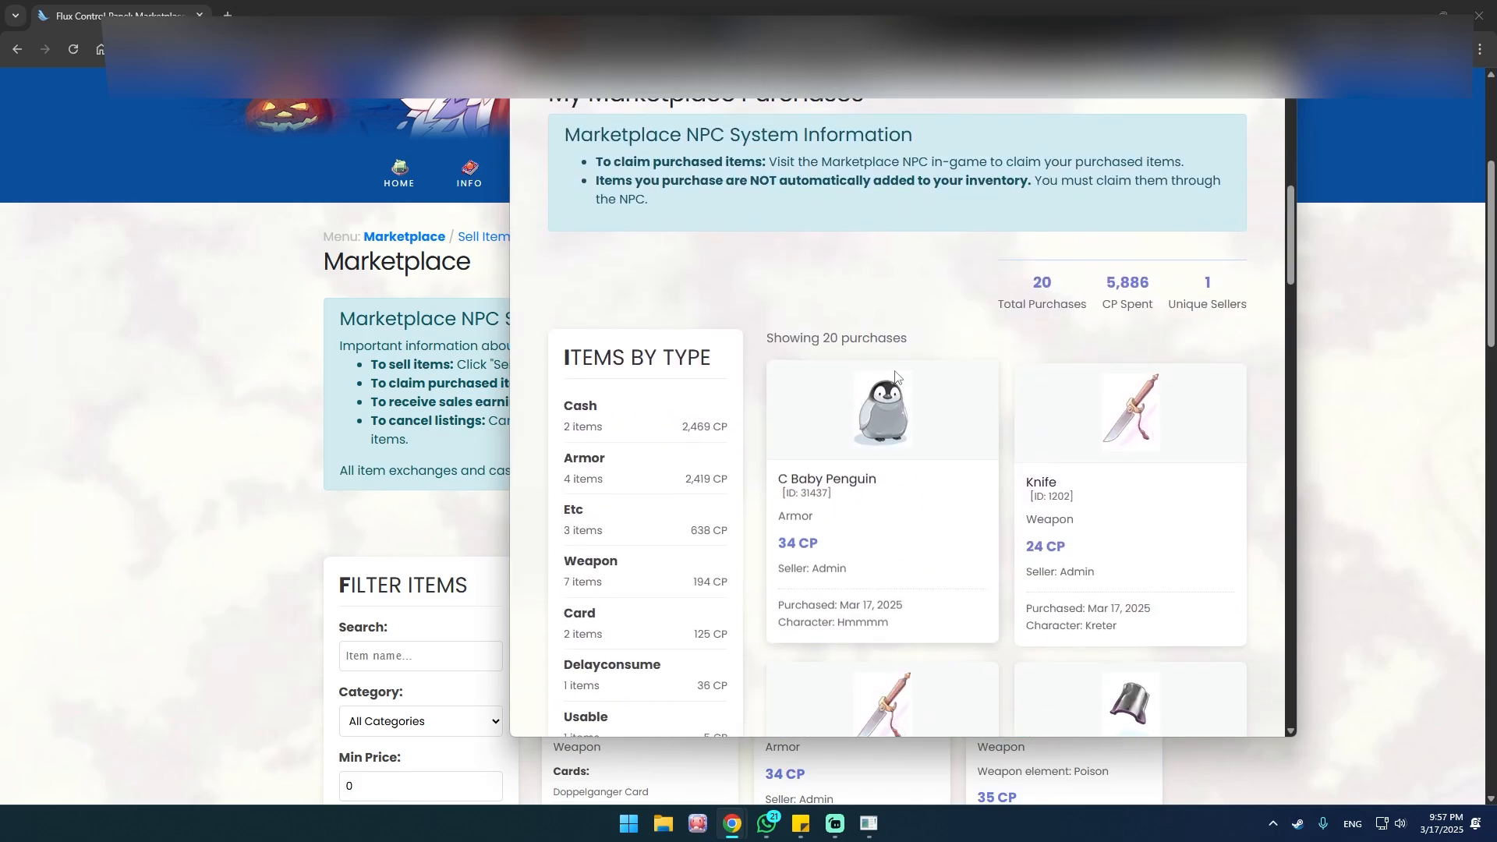
scroll(908, 543, down, 2)
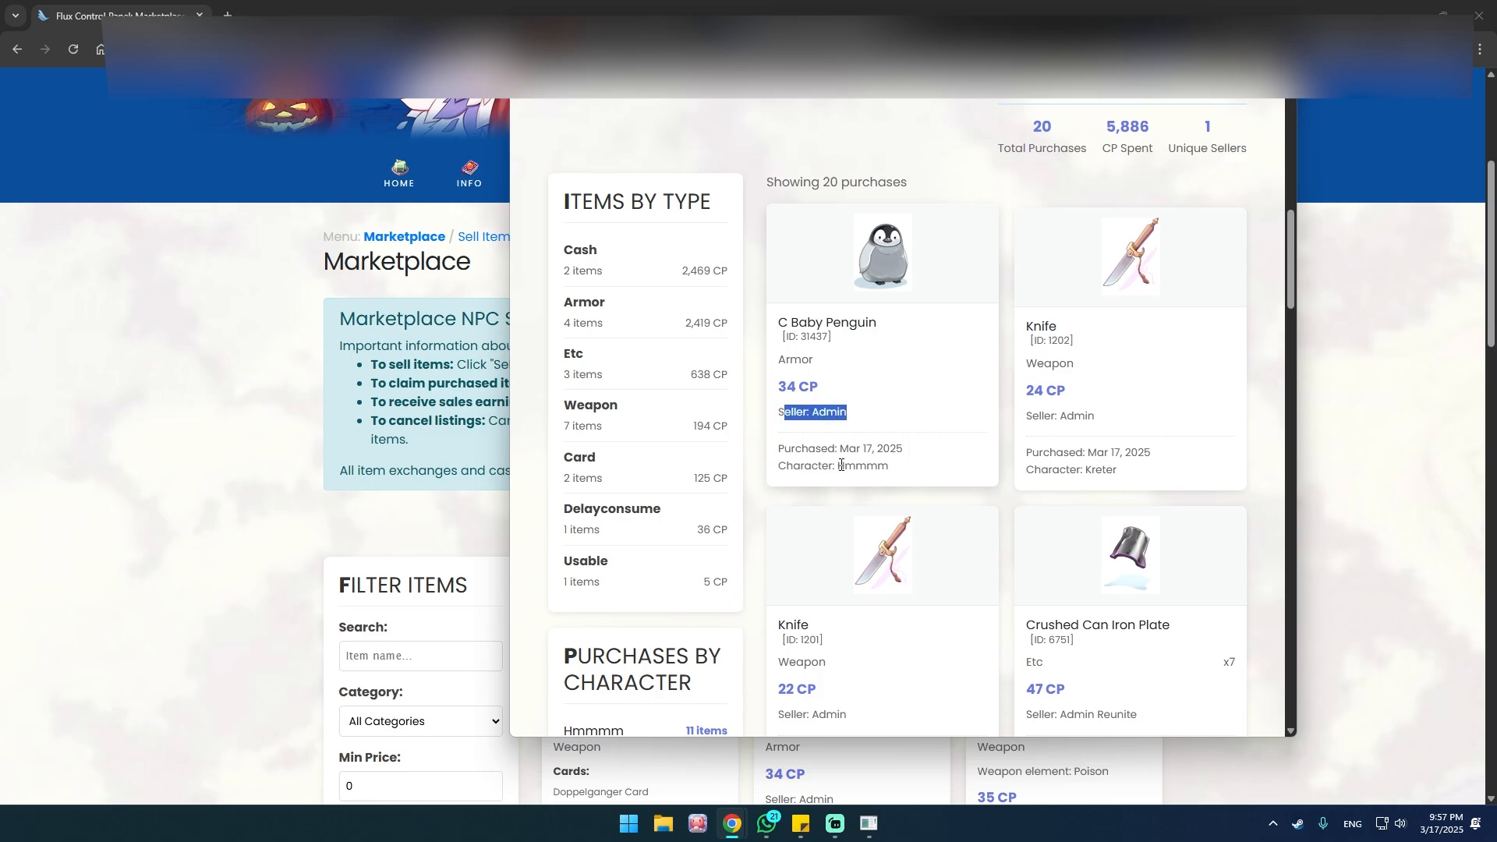
drag(782, 467, 900, 472)
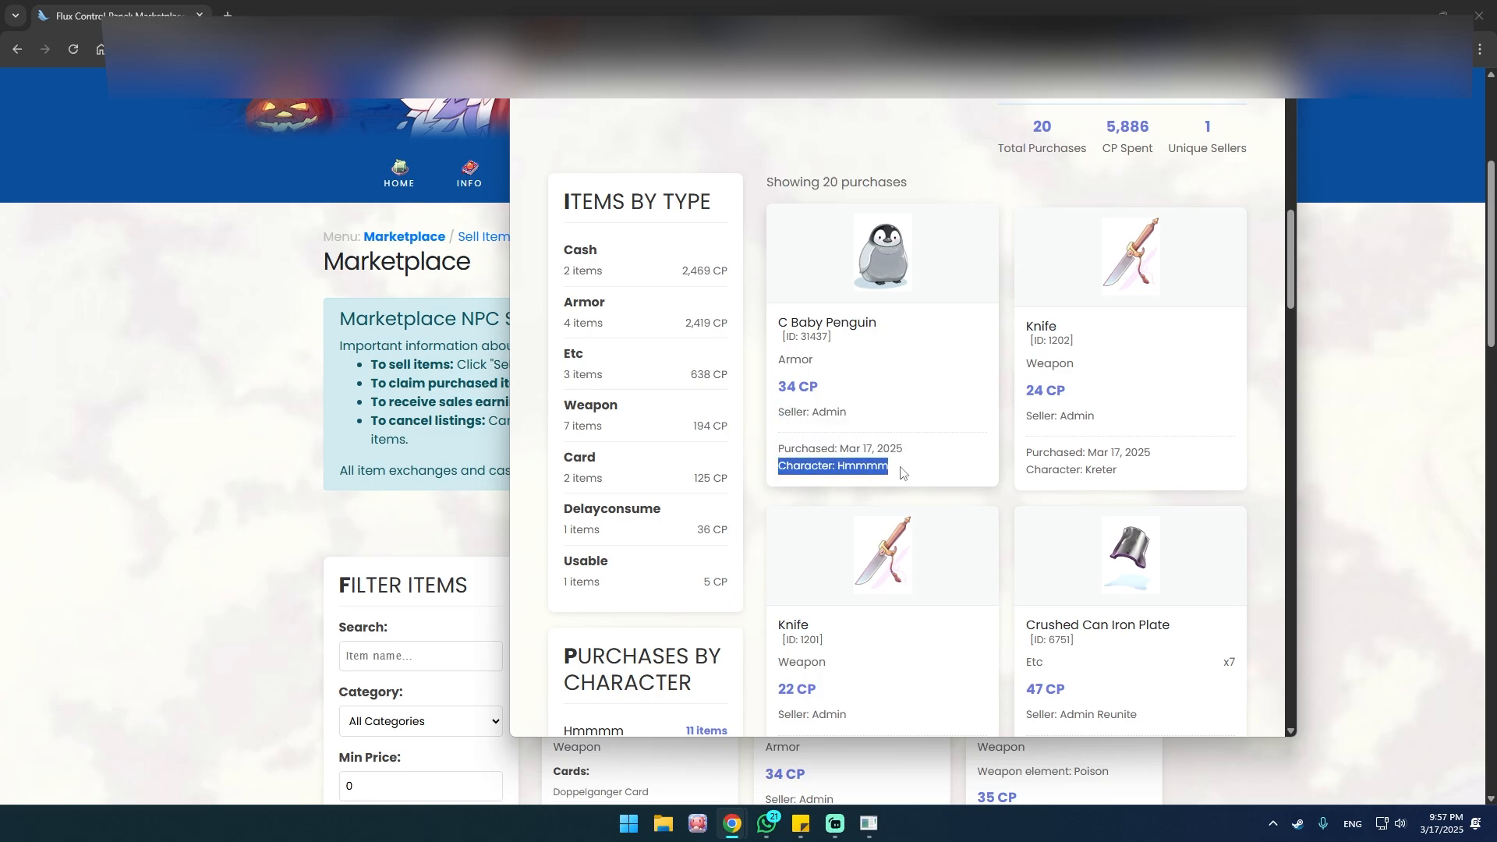
scroll(884, 444, up, 2)
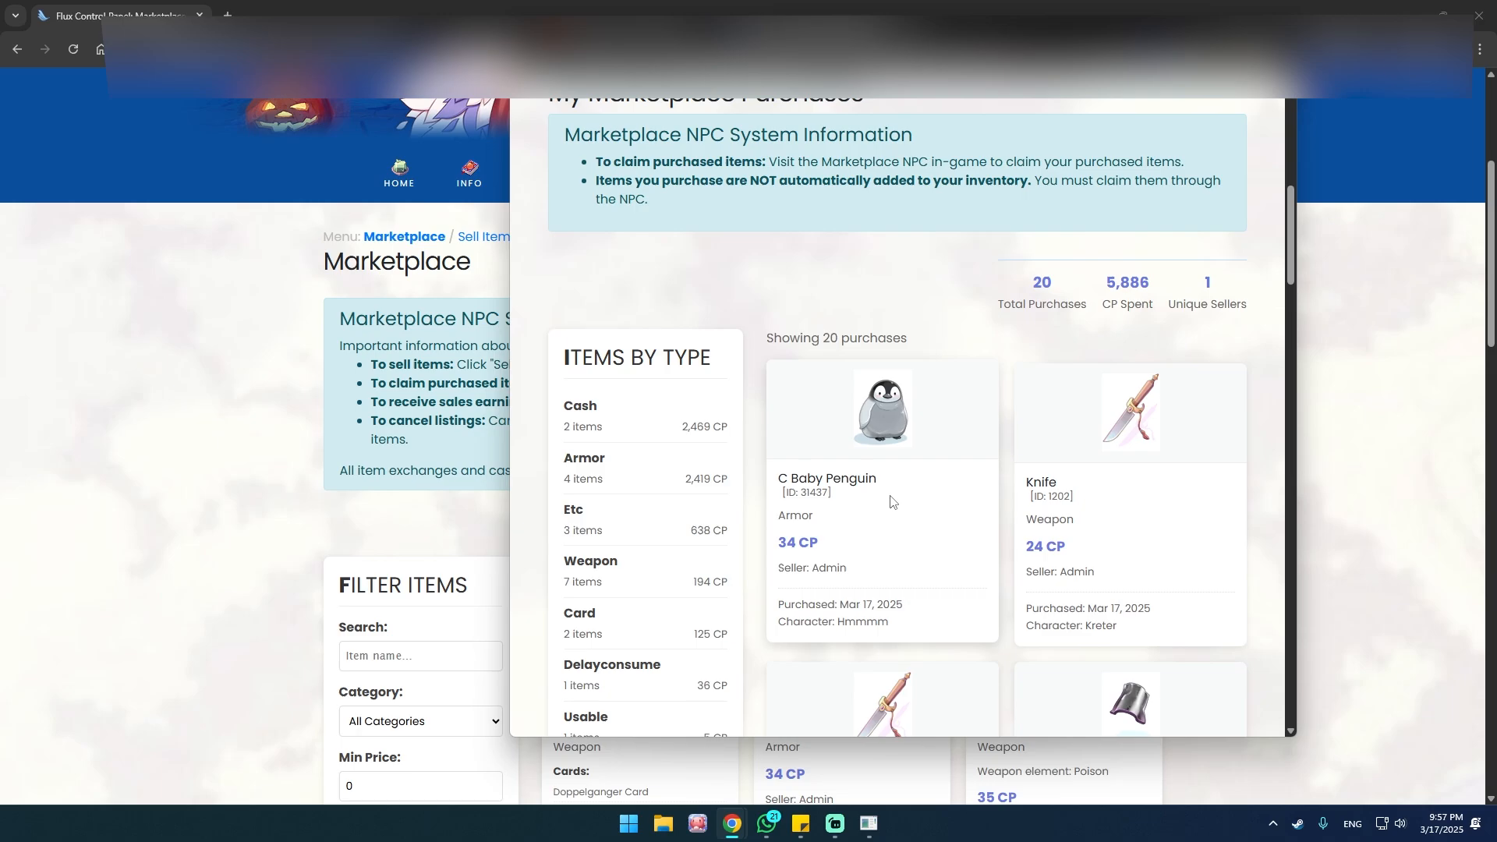
scroll(941, 523, up, 1)
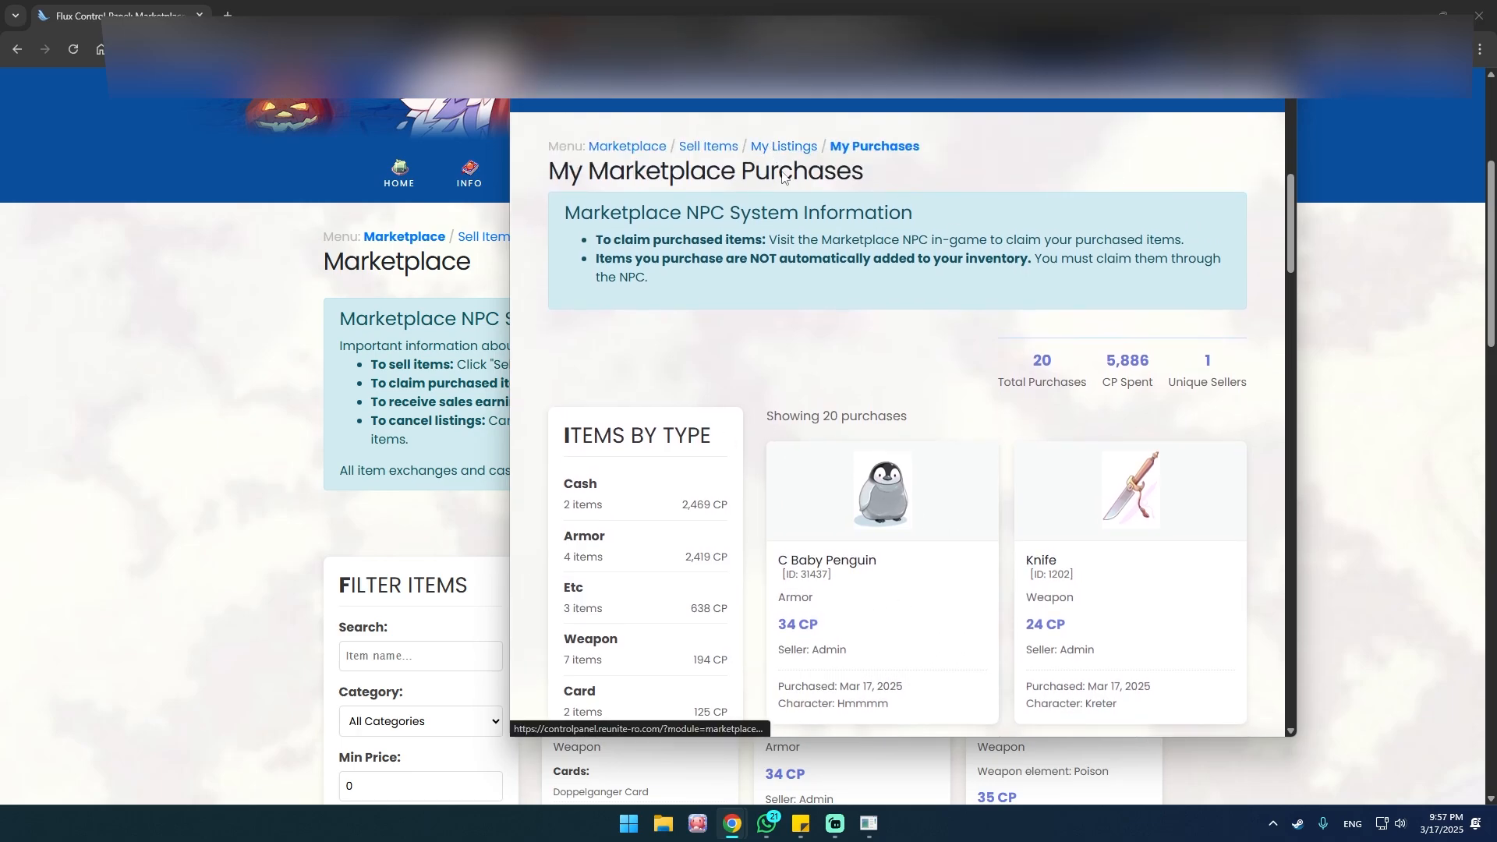
click(783, 148)
scroll(803, 600, down, 5)
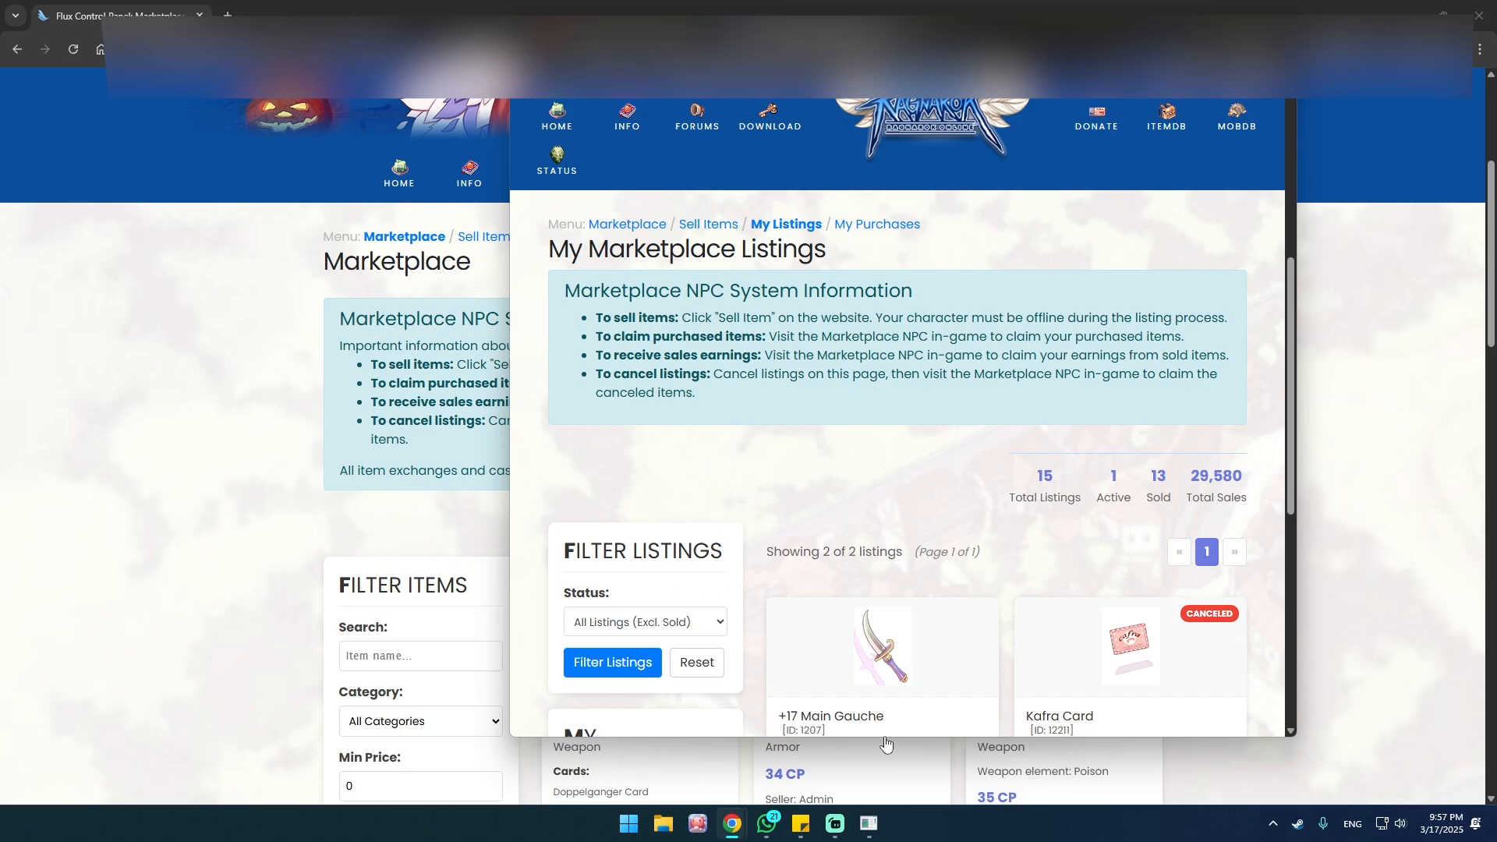
Step: Switch to Reunite RO and ask the Marketplace Agent for Admin's purchased items and cancelled listings
click(870, 823)
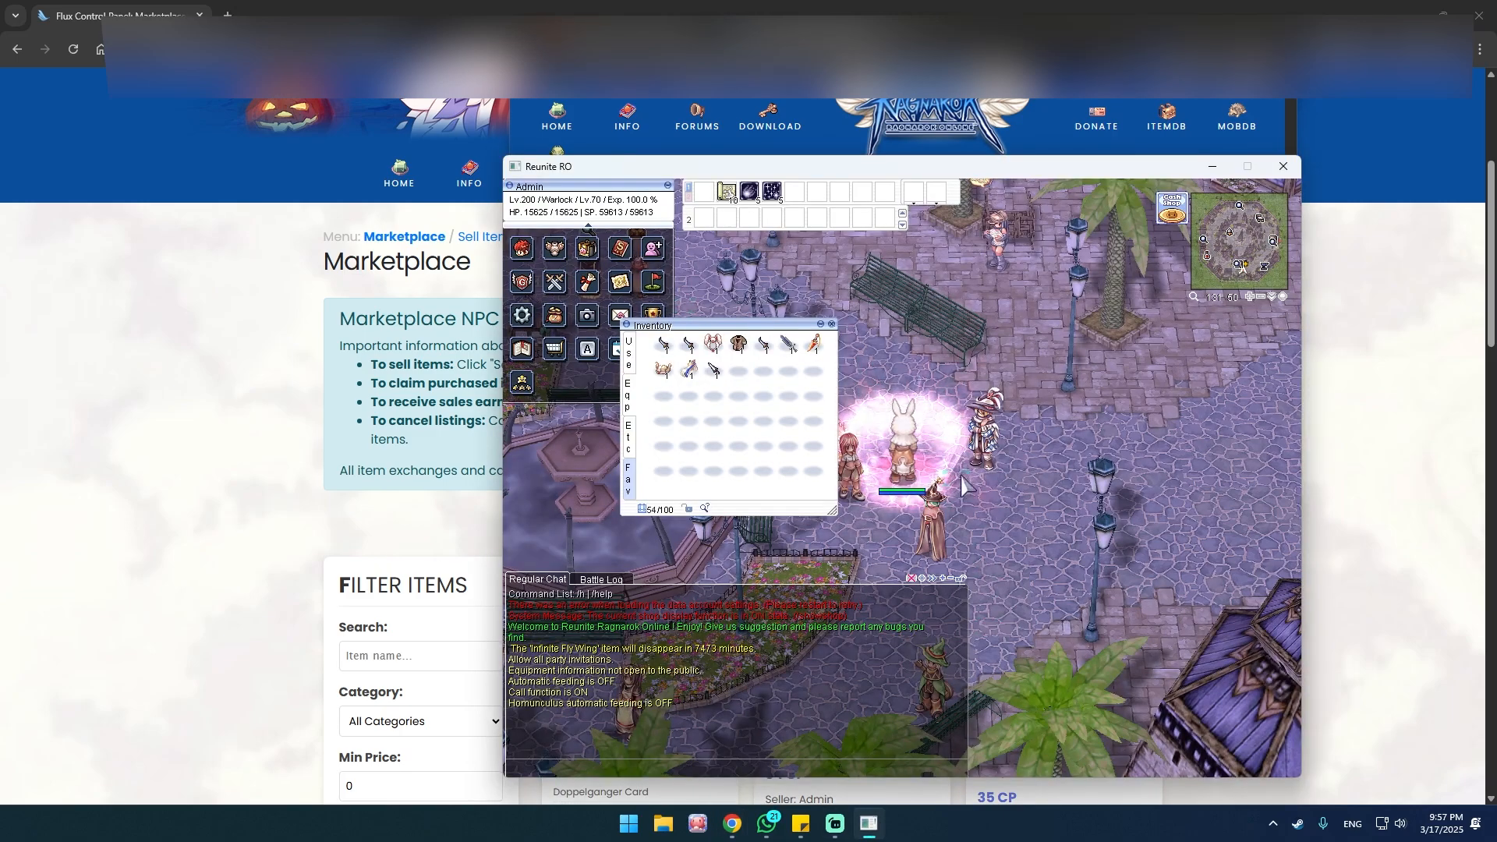
click(934, 506)
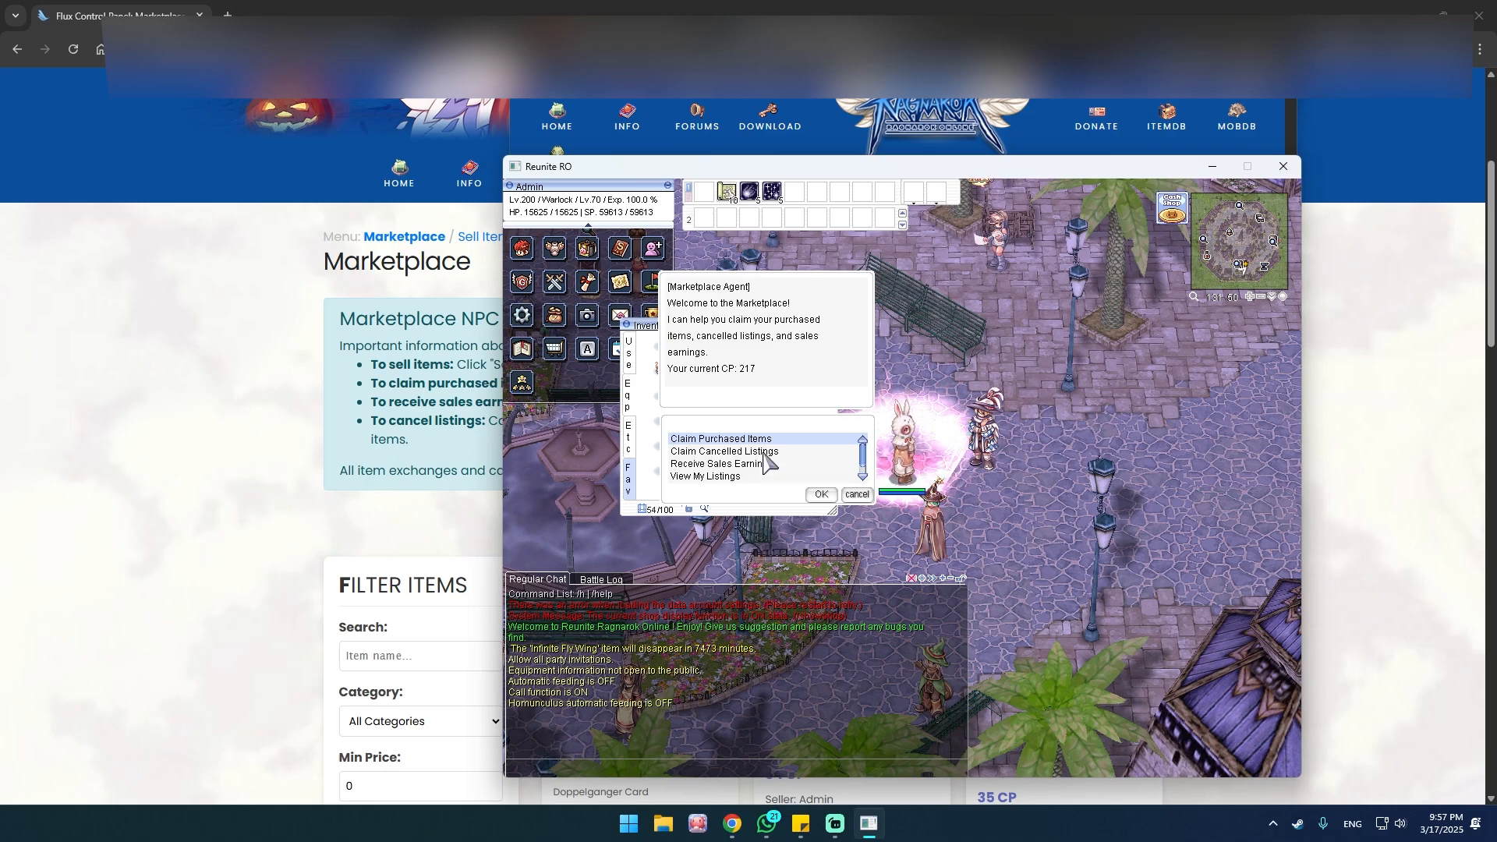
click(765, 452)
double_click(764, 439)
click(856, 398)
click(935, 505)
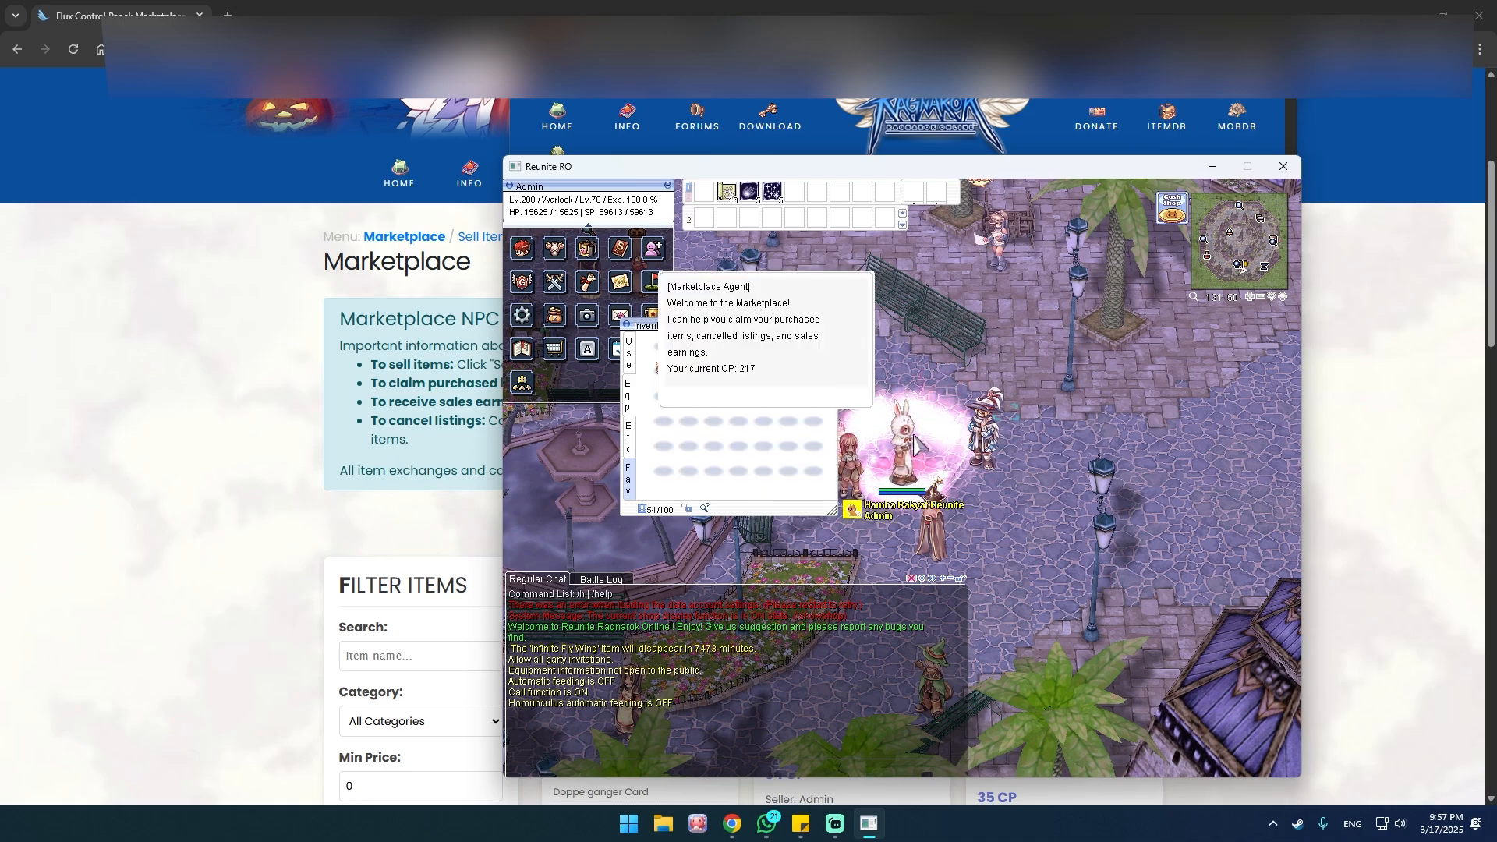
double_click(776, 453)
key(Return)
Step: Ask the Marketplace Agent for Admin's sales earnings and check the C Baby Penguin's listed price on the marketplace page
click(935, 506)
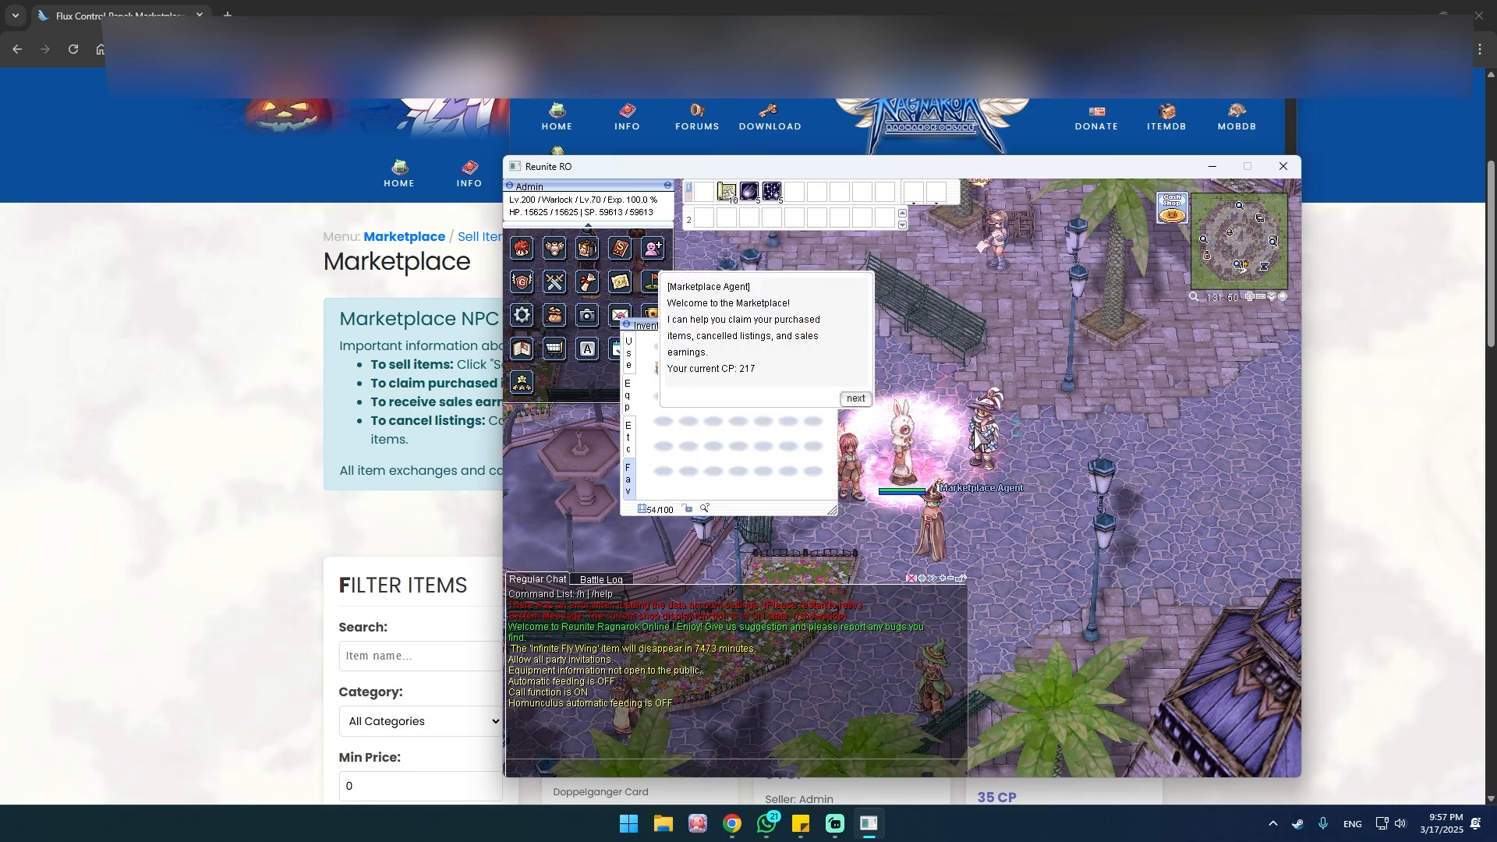
double_click(773, 463)
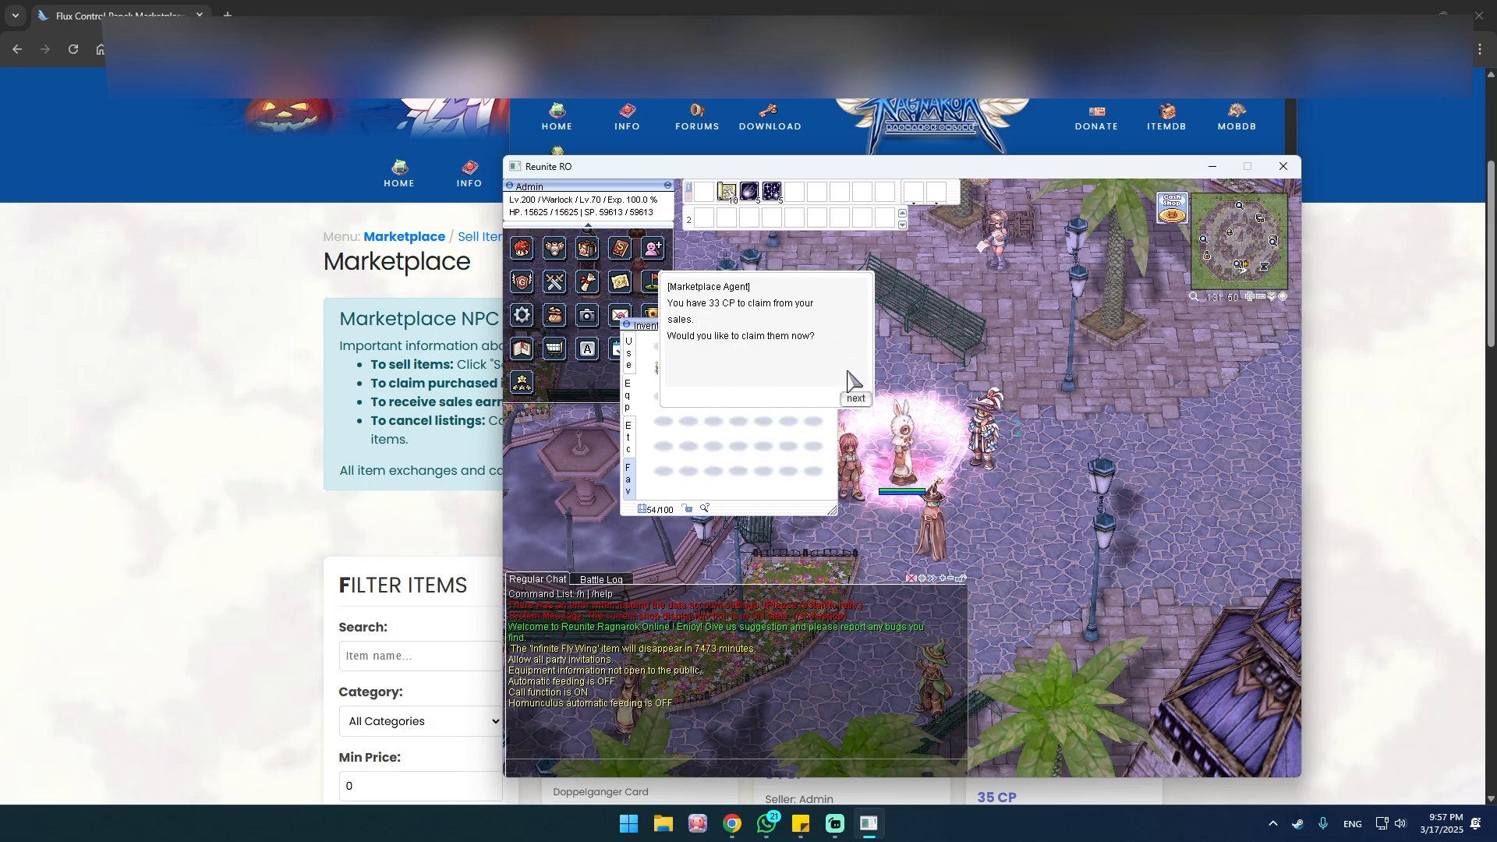
click(266, 488)
scroll(719, 662, down, 1)
scroll(719, 663, down, 2)
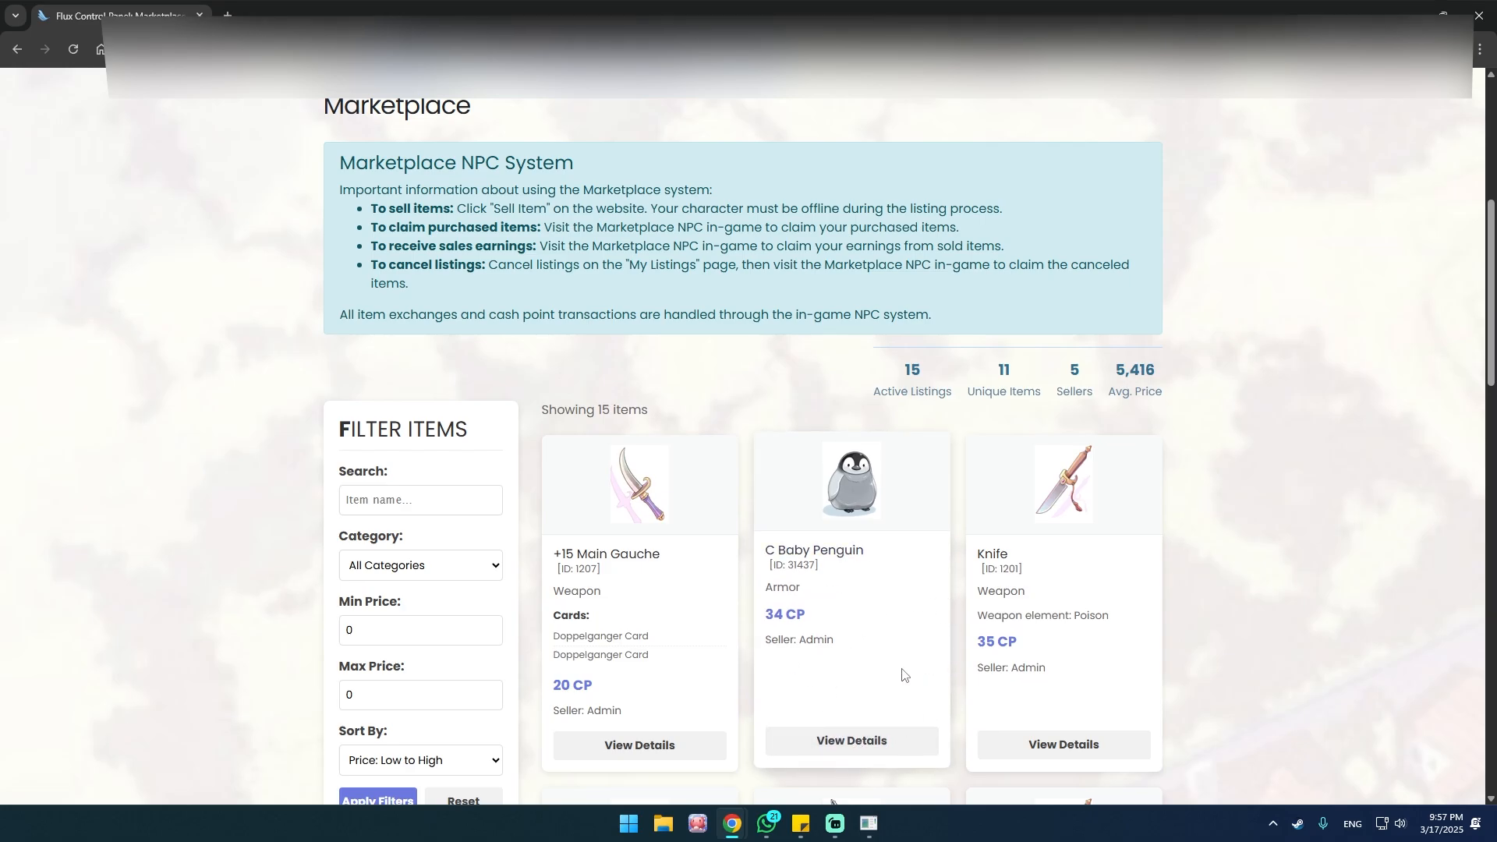
key(alt+Tab)
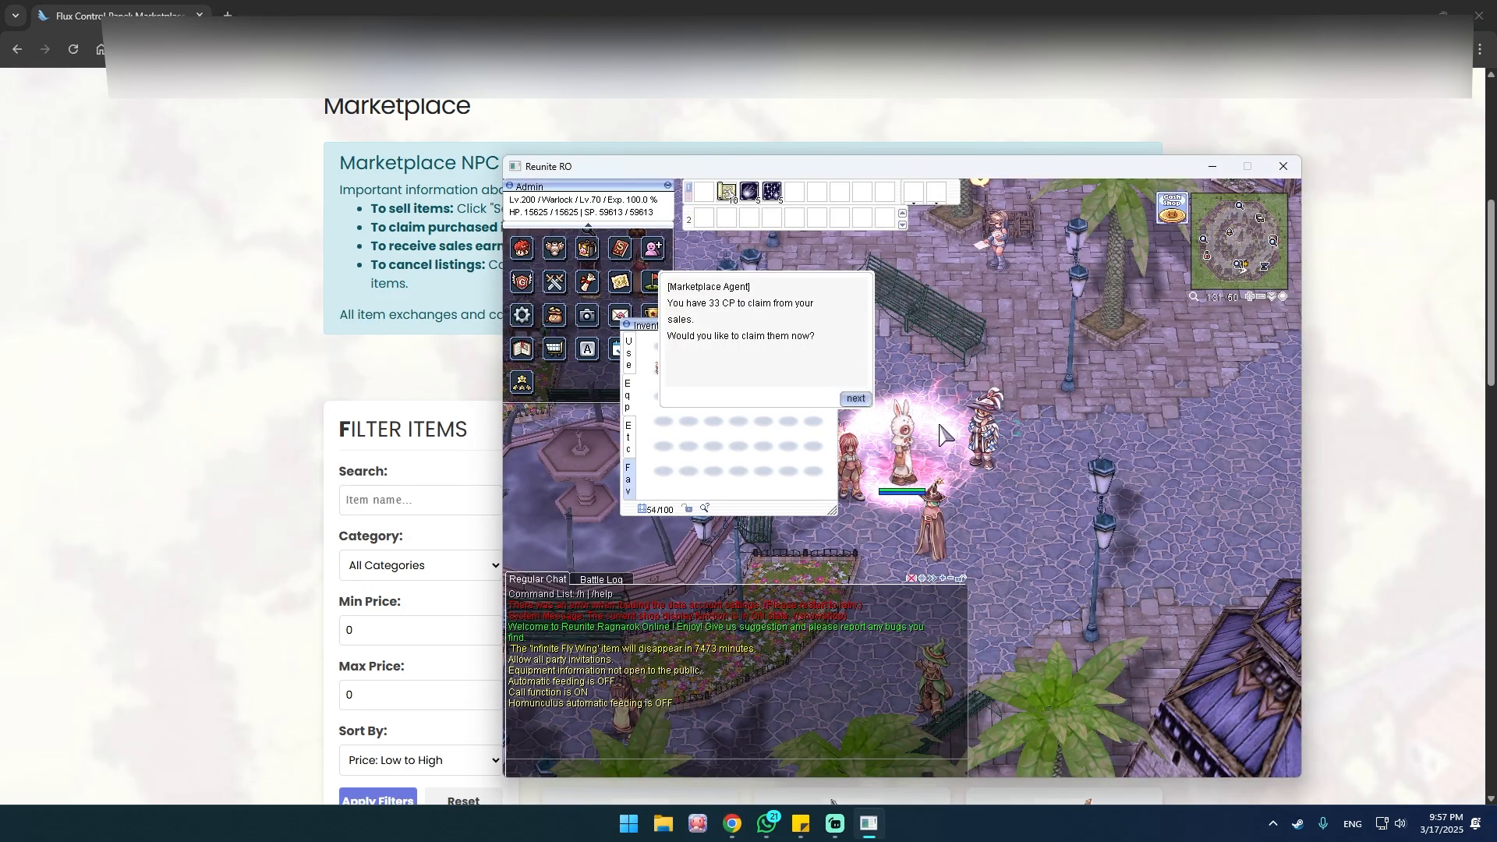
Step: Claim the sales earnings from the Marketplace Agent and check the owned points in the in-game cash shop
key(Return)
key(Return)
key(Return)
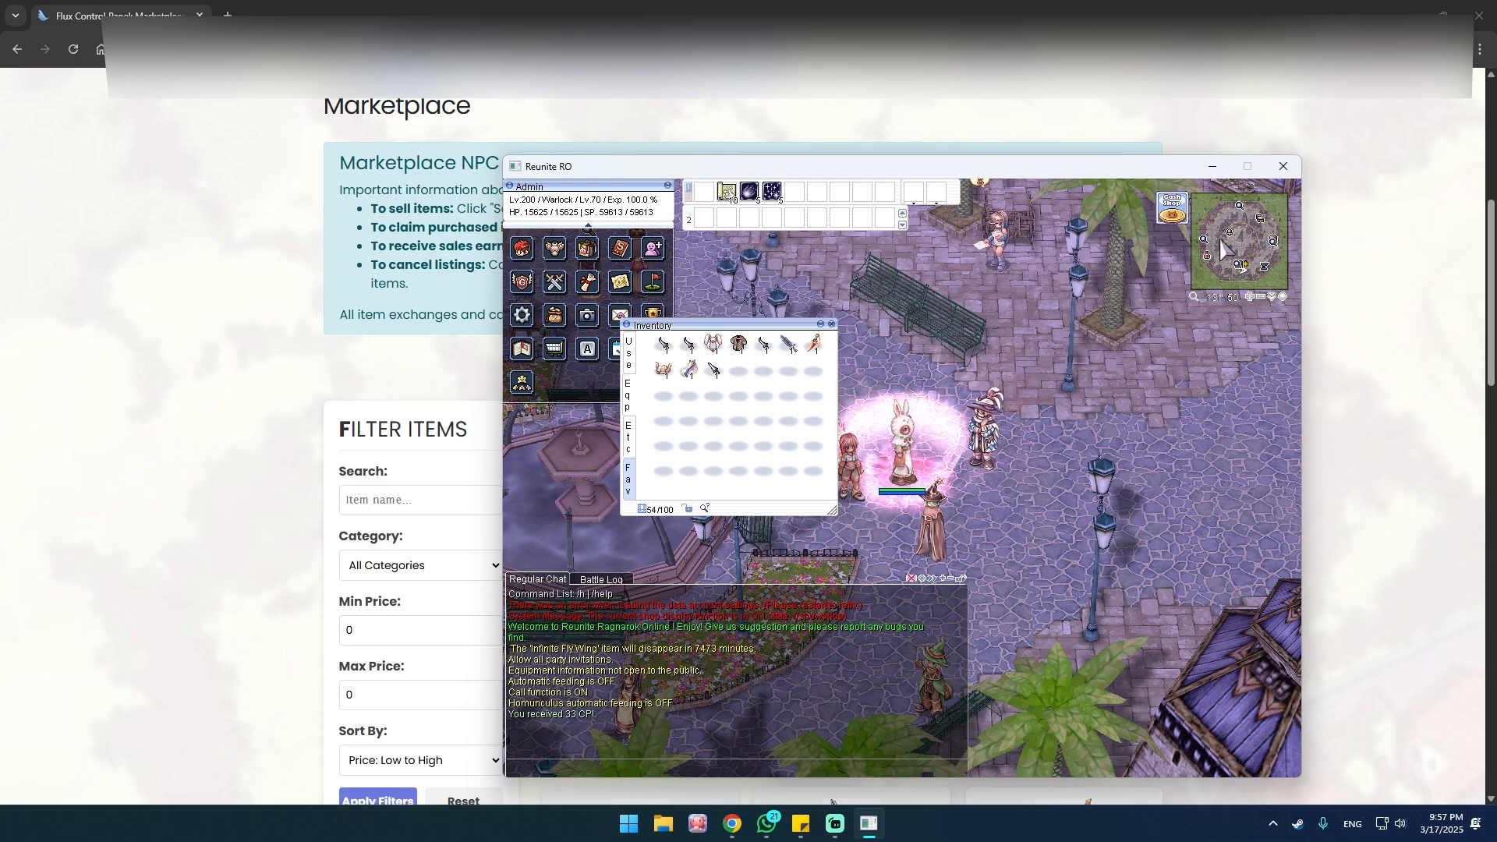
click(1175, 208)
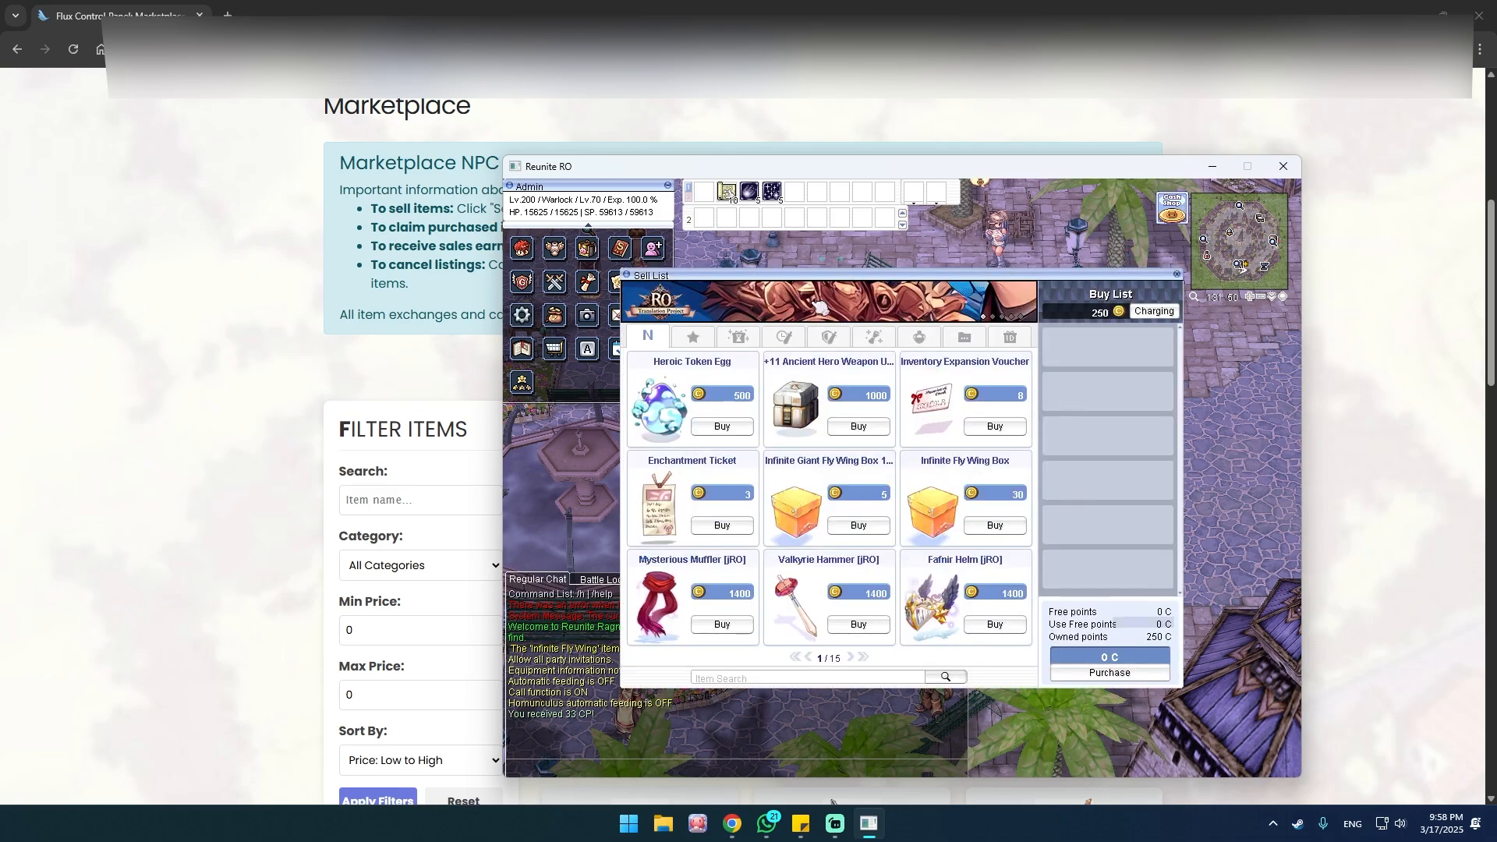
click(1177, 274)
Step: Switch to the browser, reload the Marketplace page and look over the active listings
click(299, 436)
scroll(299, 436, up, 4)
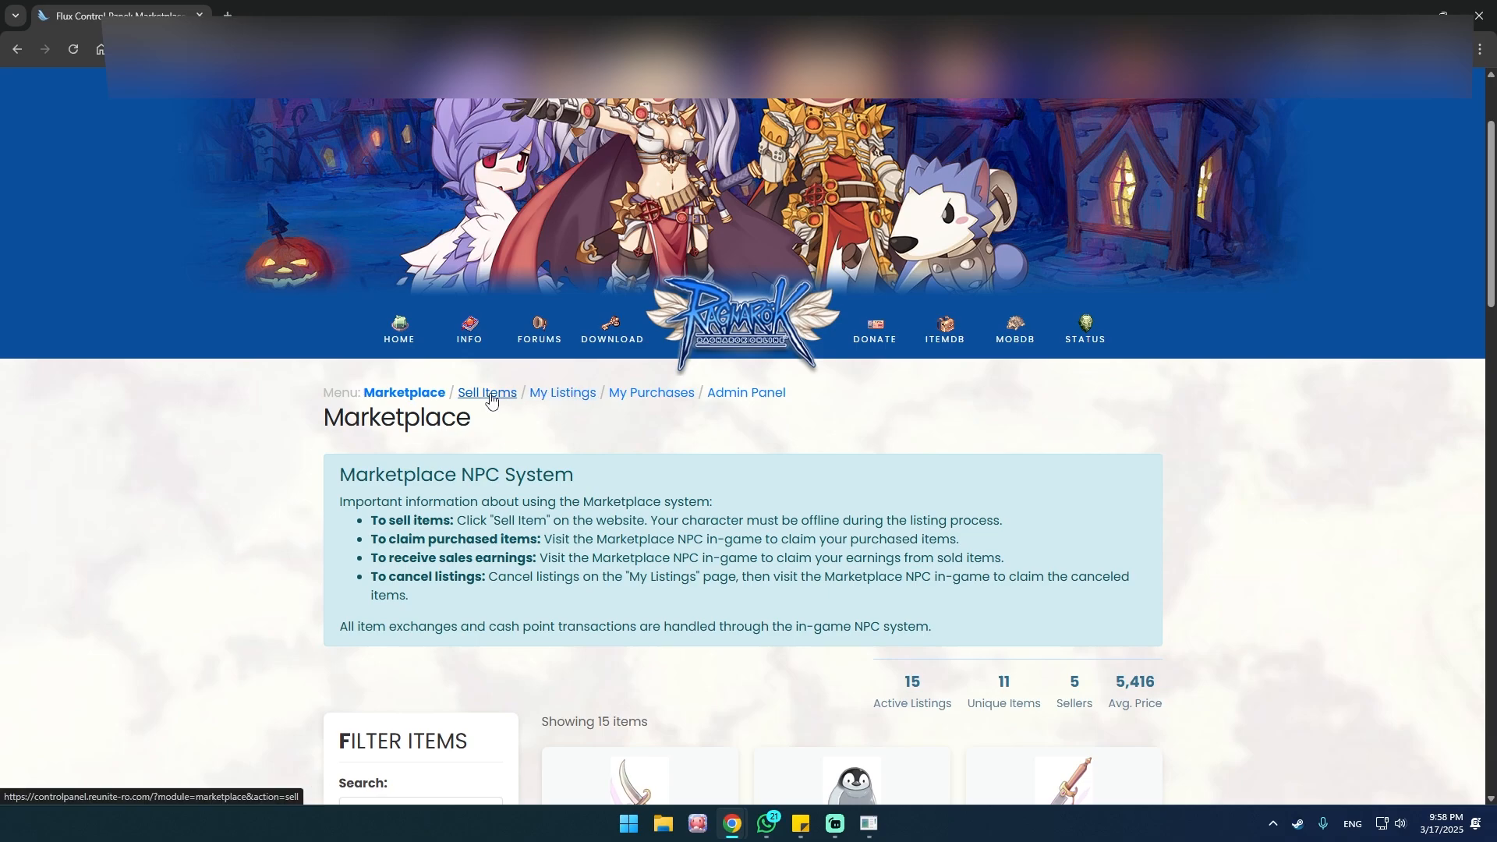
click(413, 393)
scroll(850, 667, down, 10)
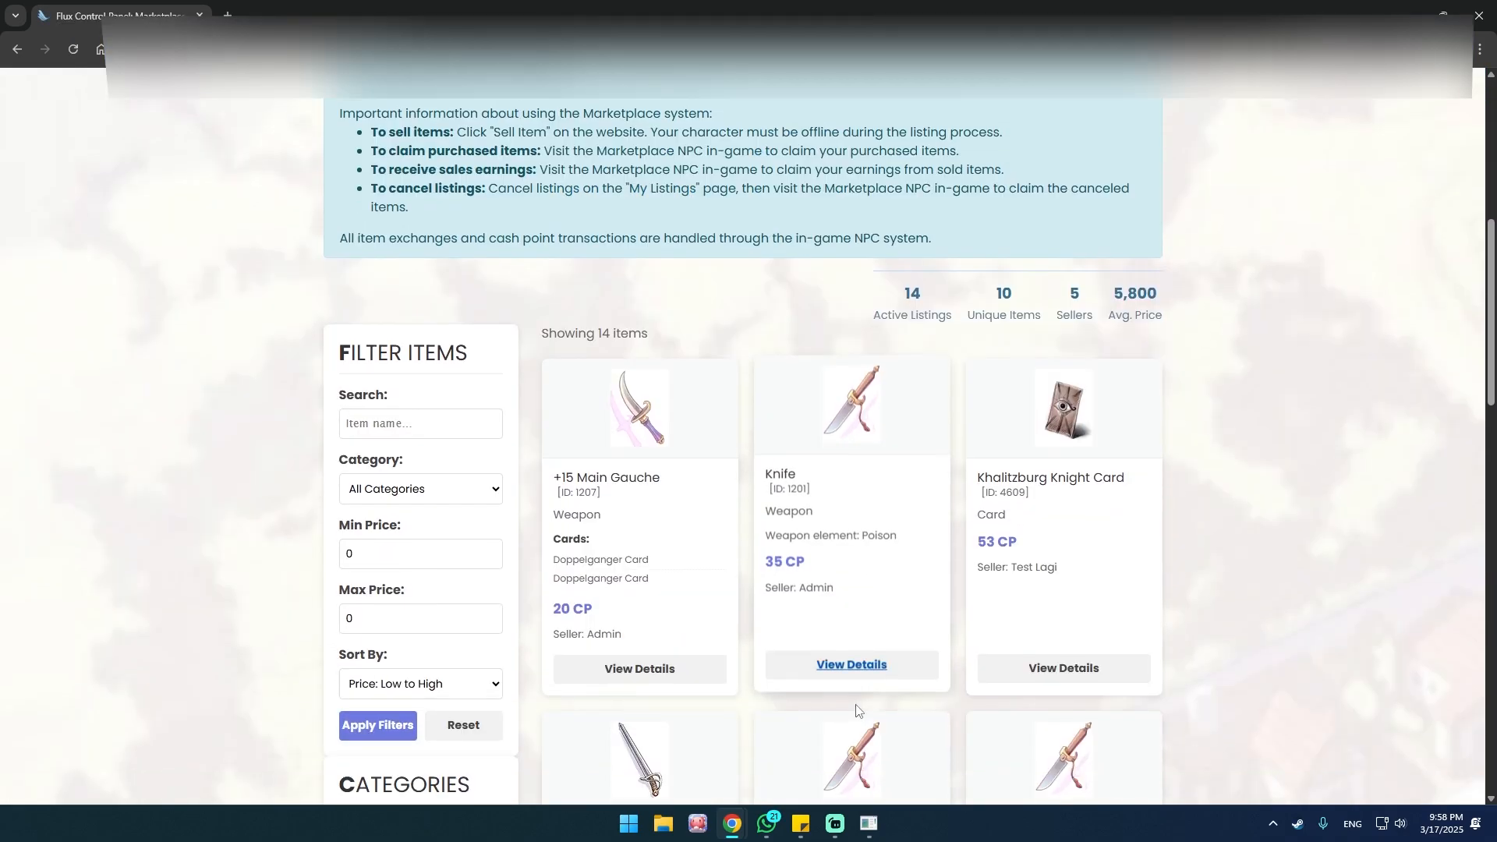
scroll(792, 565, up, 5)
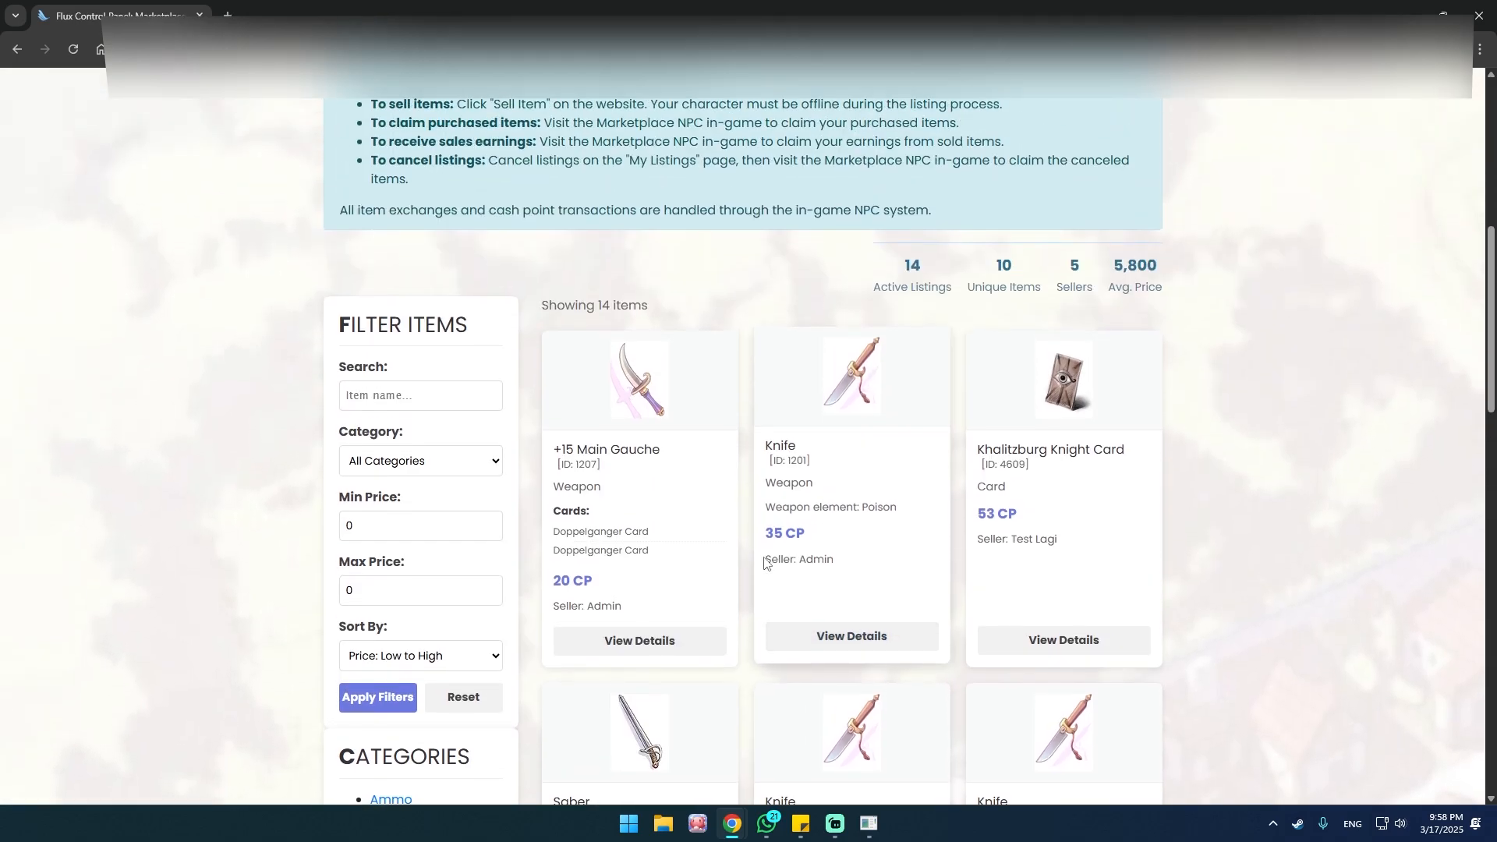
scroll(729, 546, up, 3)
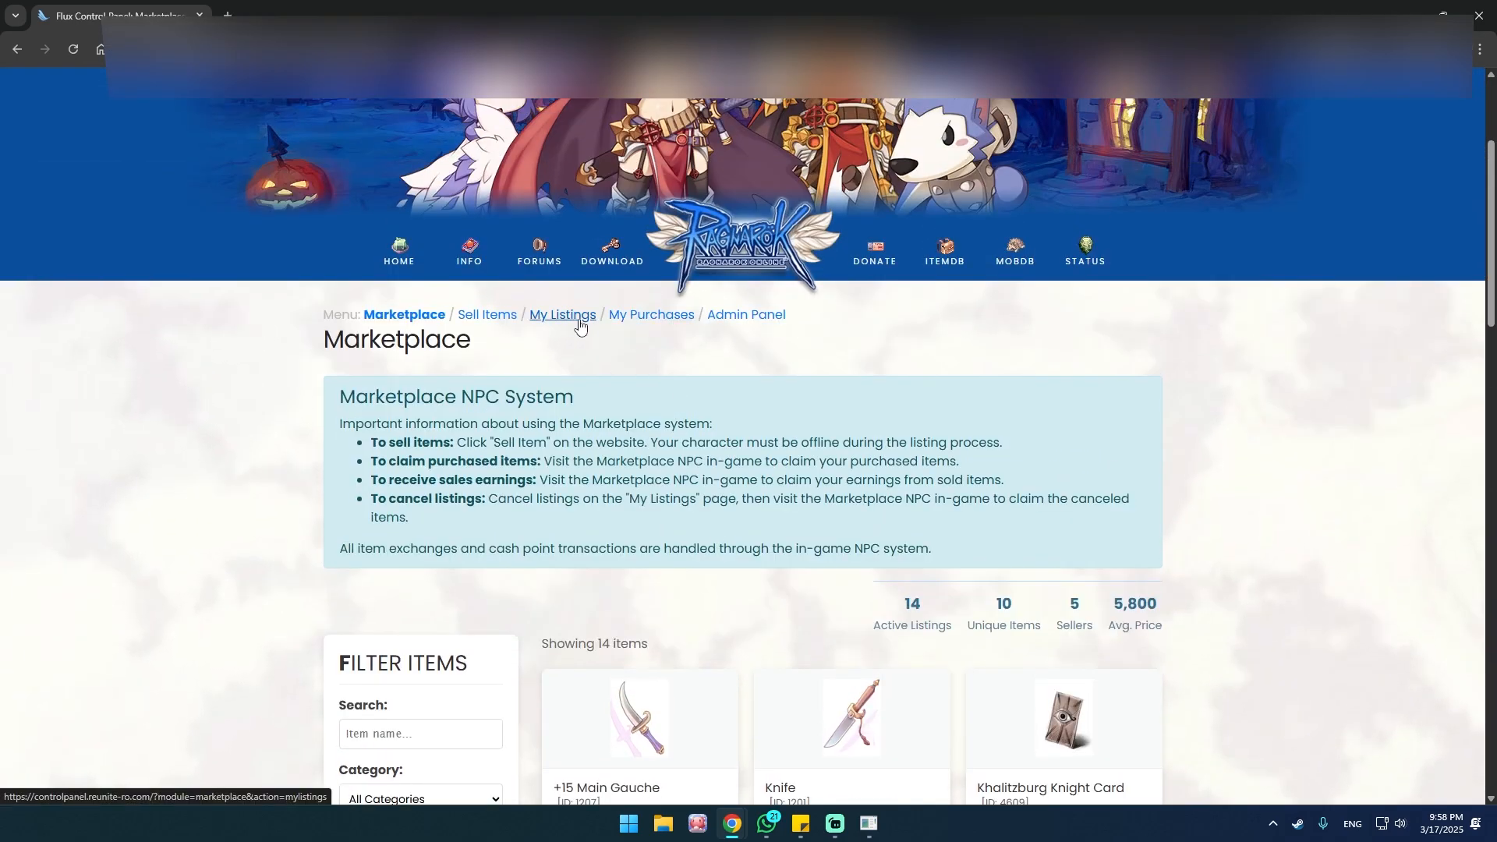
Step: Mark the 20 CP +15 Main Gauche listing as expired in the Marketplace Admin Panel
click(745, 315)
scroll(802, 401, down, 18)
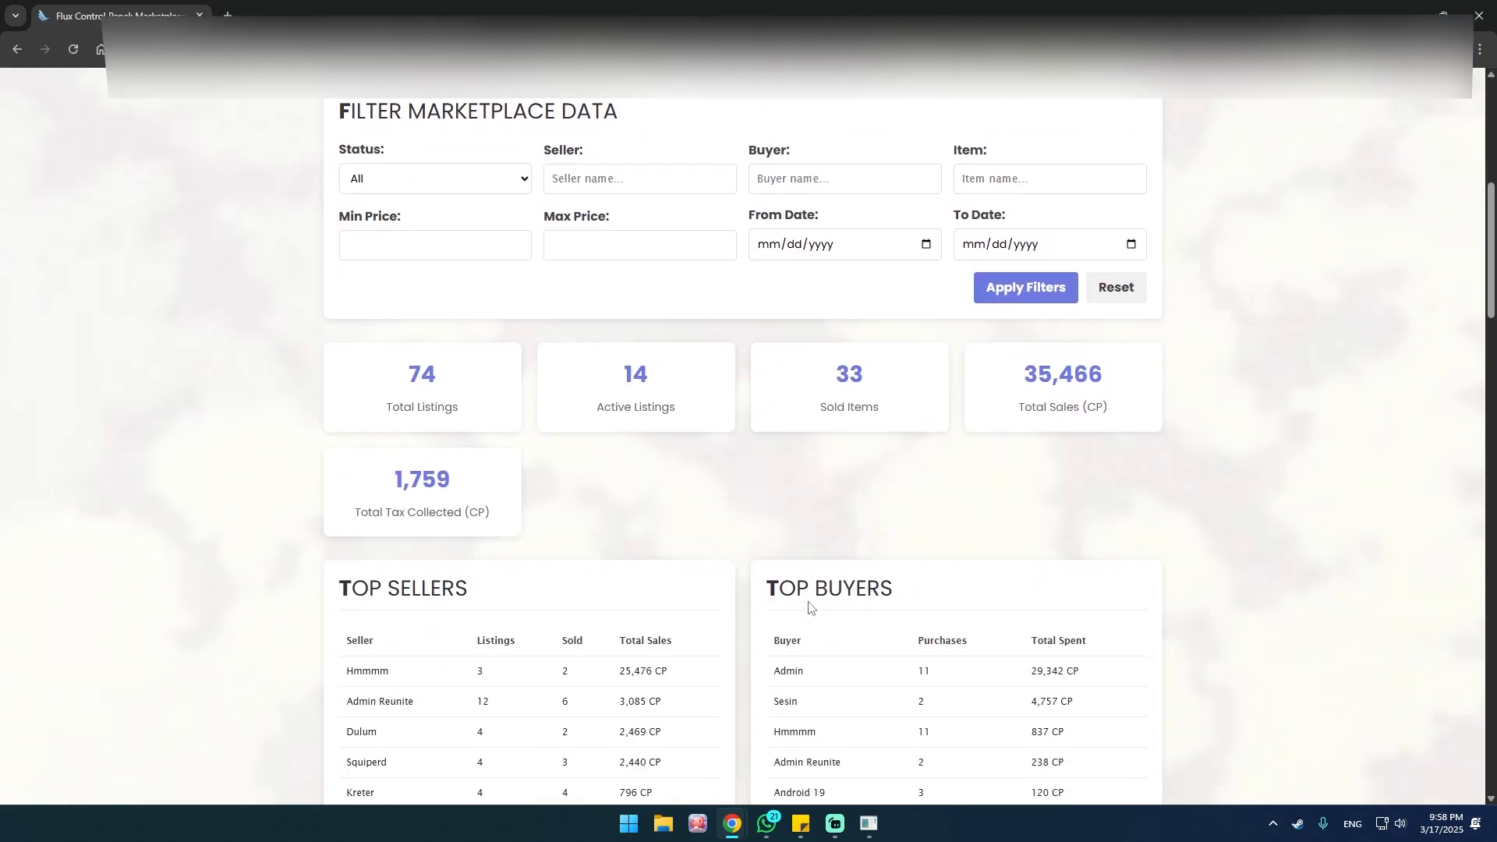
scroll(817, 606, down, 4)
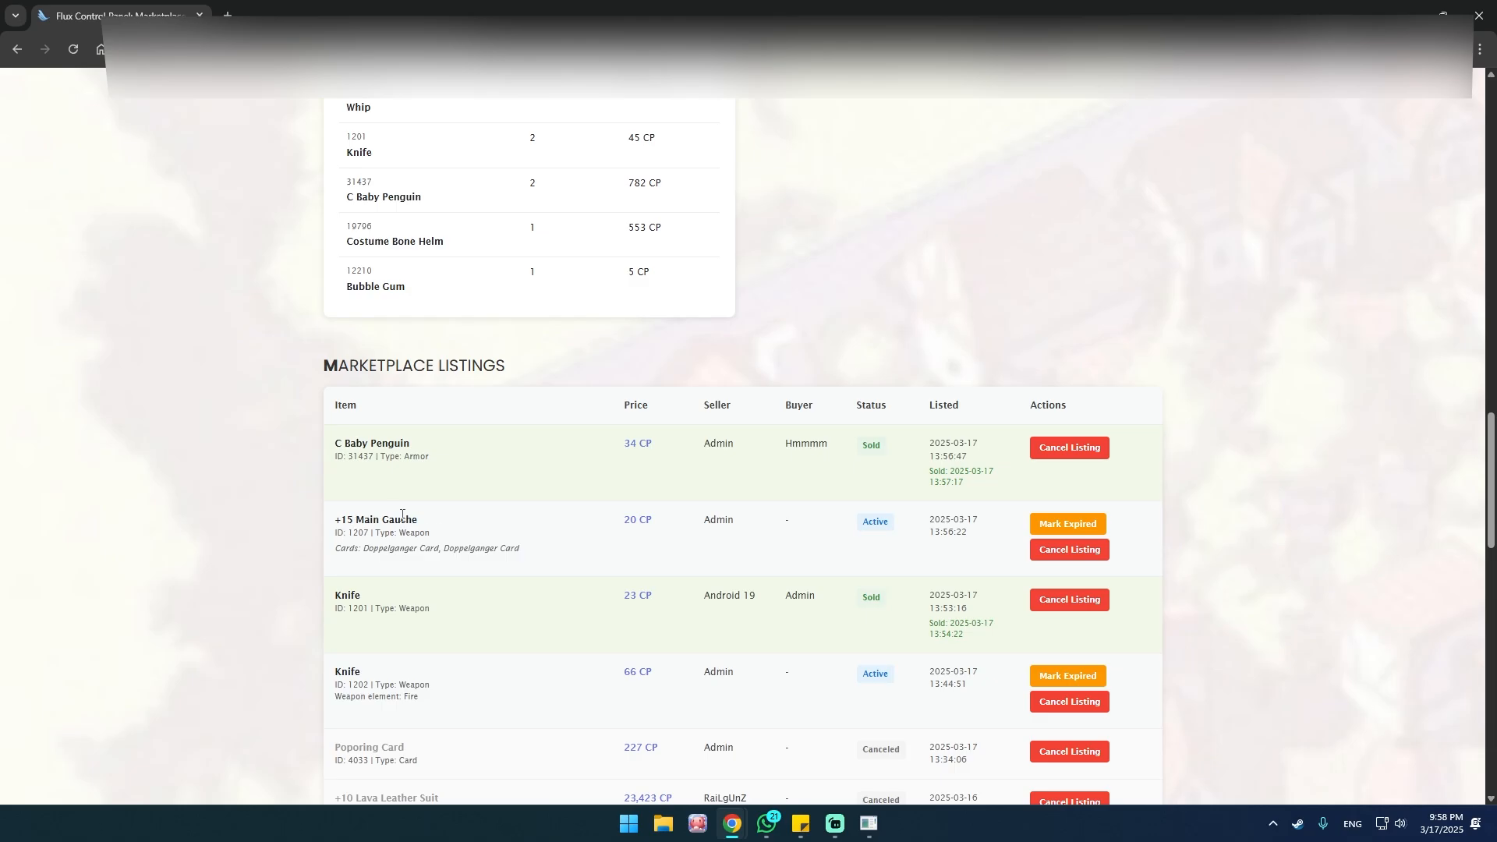
click(1068, 531)
click(820, 153)
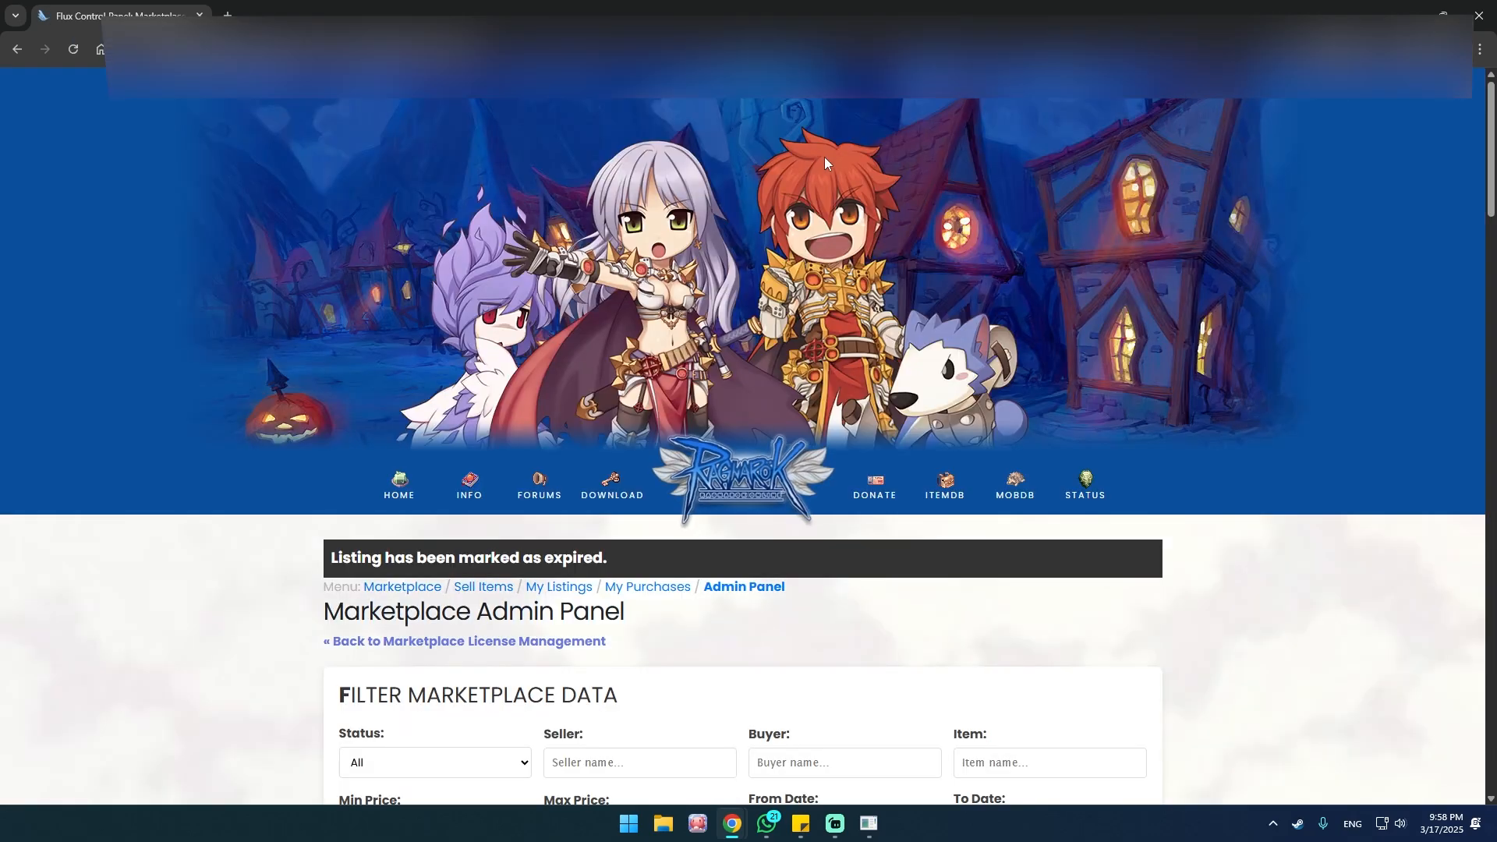
Step: Cancel the expired 20 CP +15 Main Gauche listing in My Listings
scroll(546, 476, down, 2)
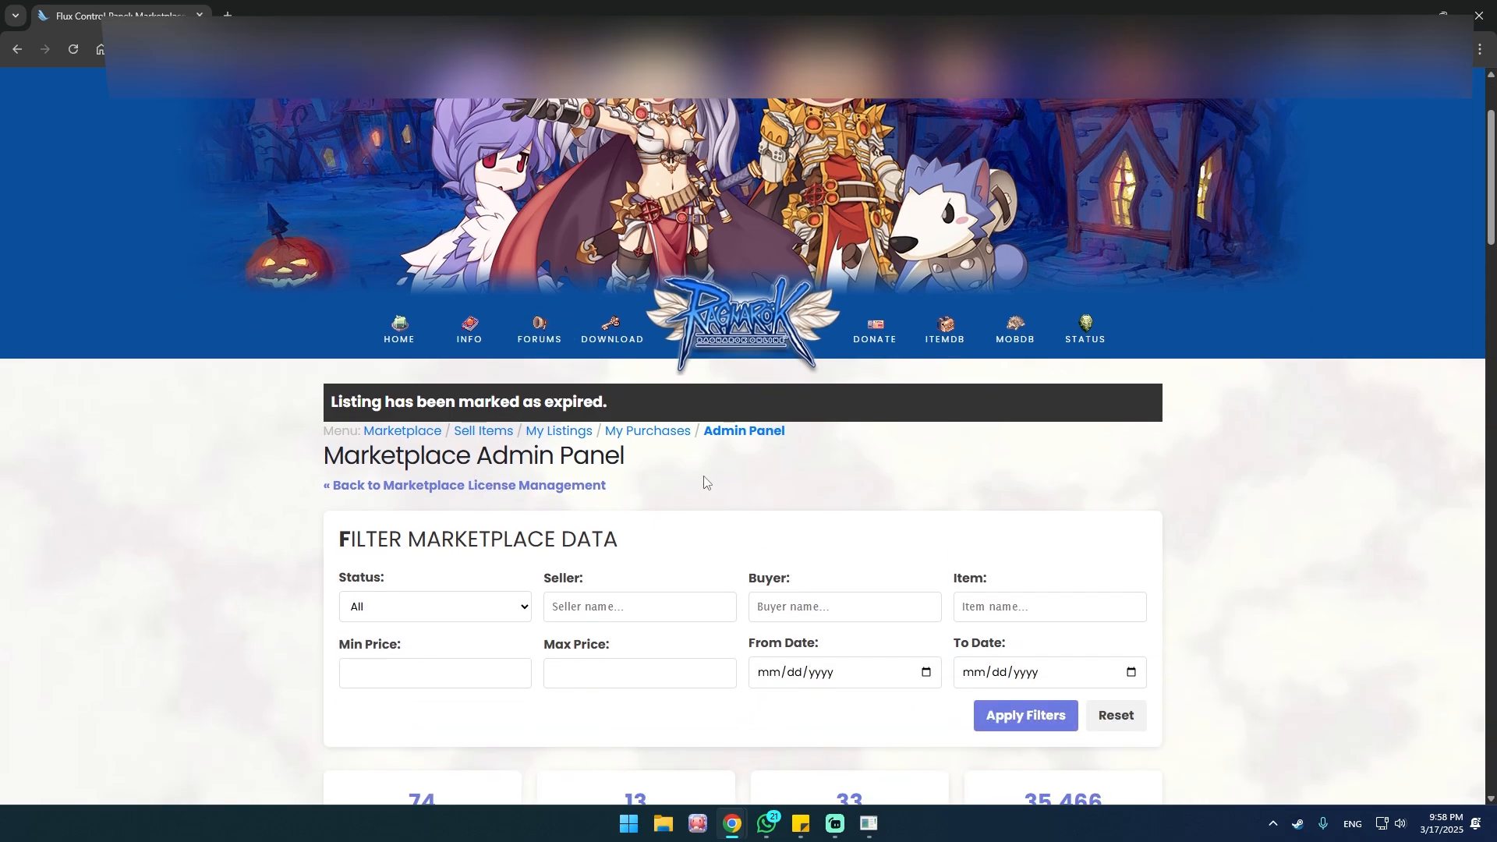
click(560, 432)
scroll(501, 581, down, 2)
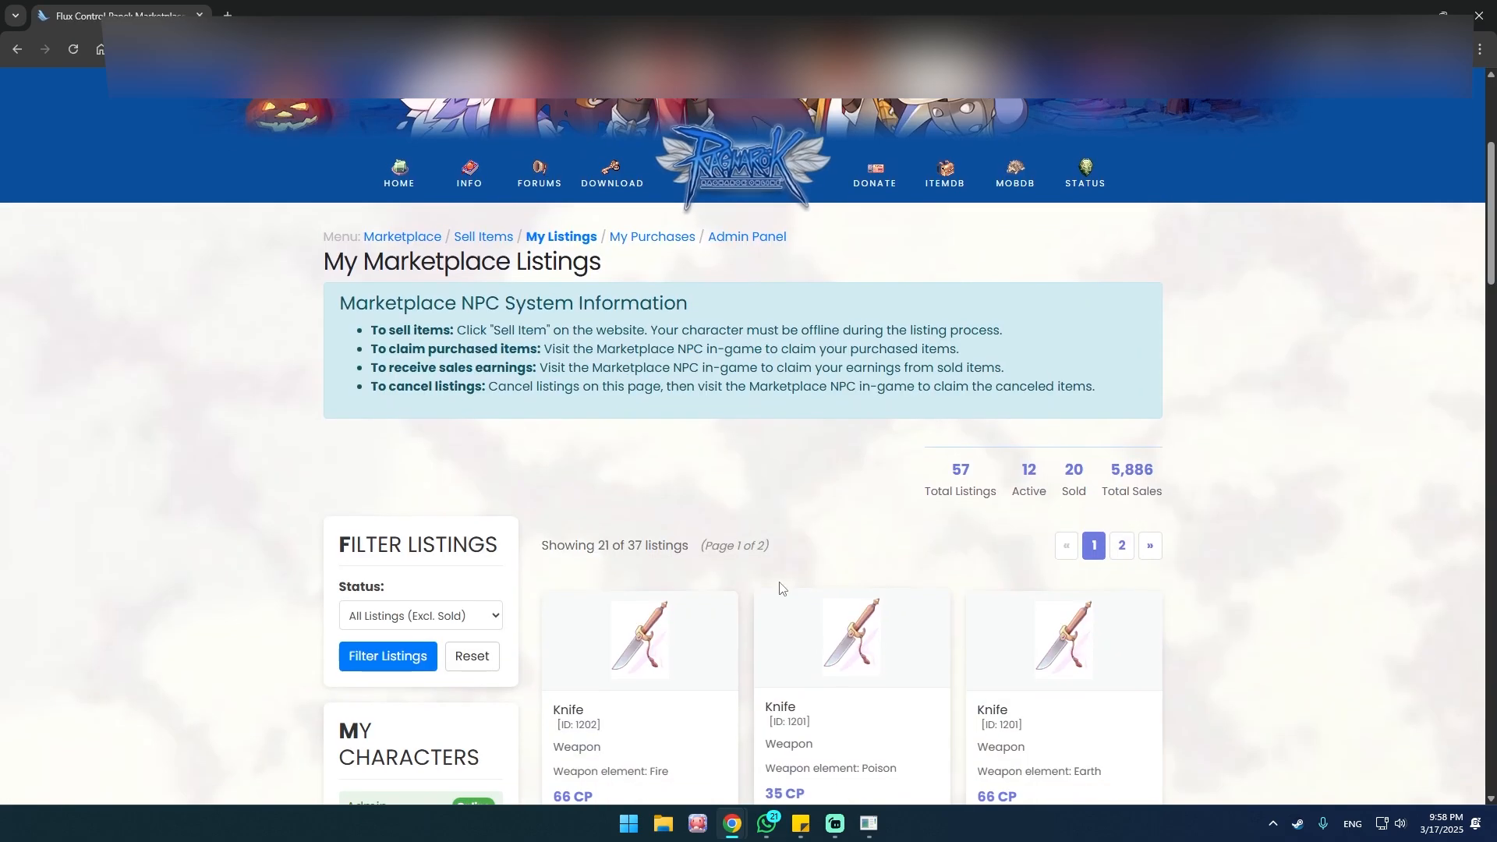
scroll(502, 580, down, 10)
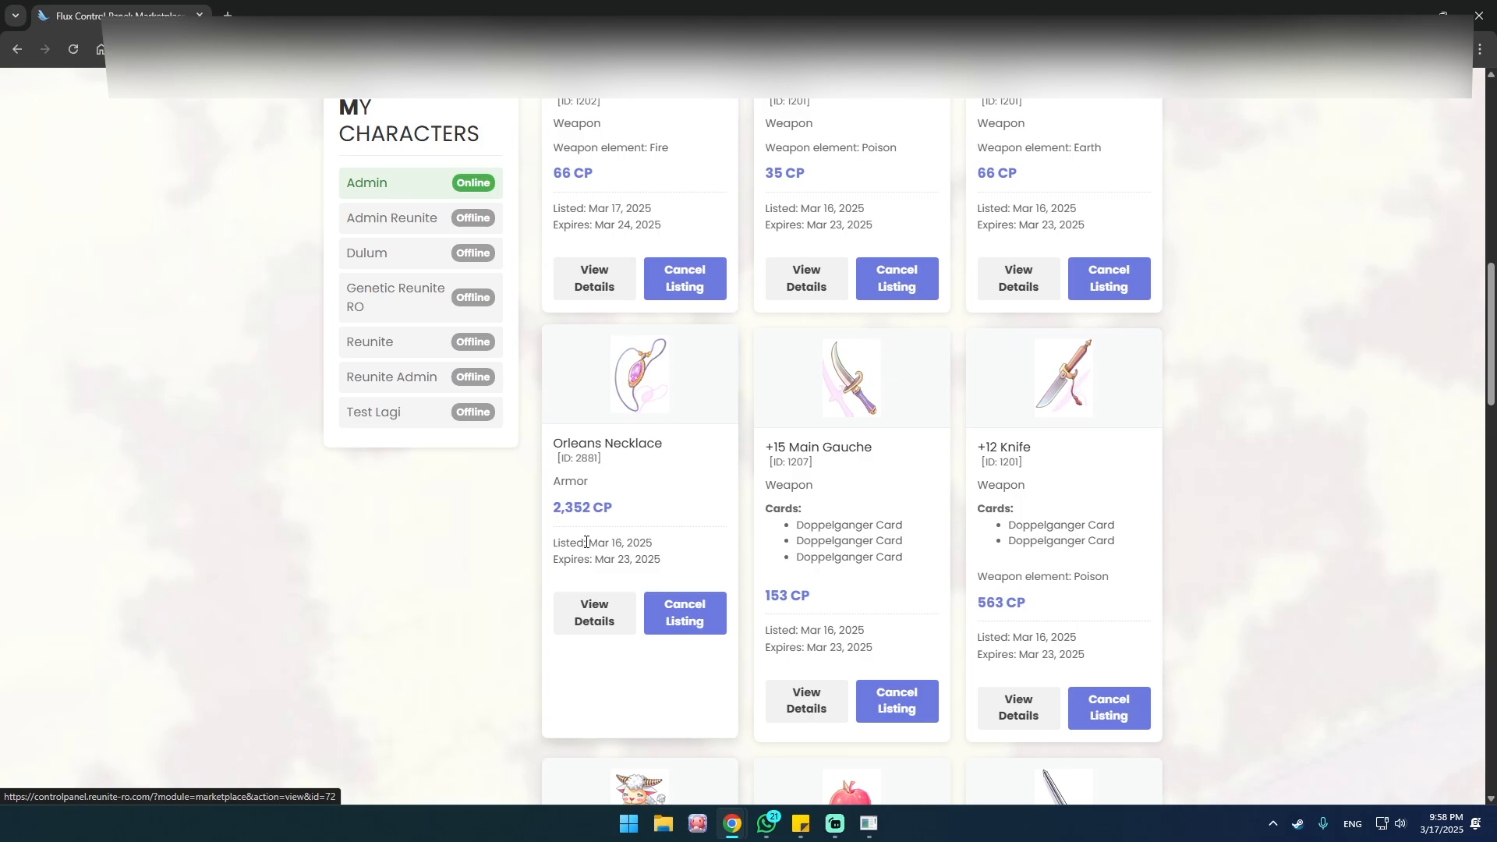
scroll(508, 542, down, 9)
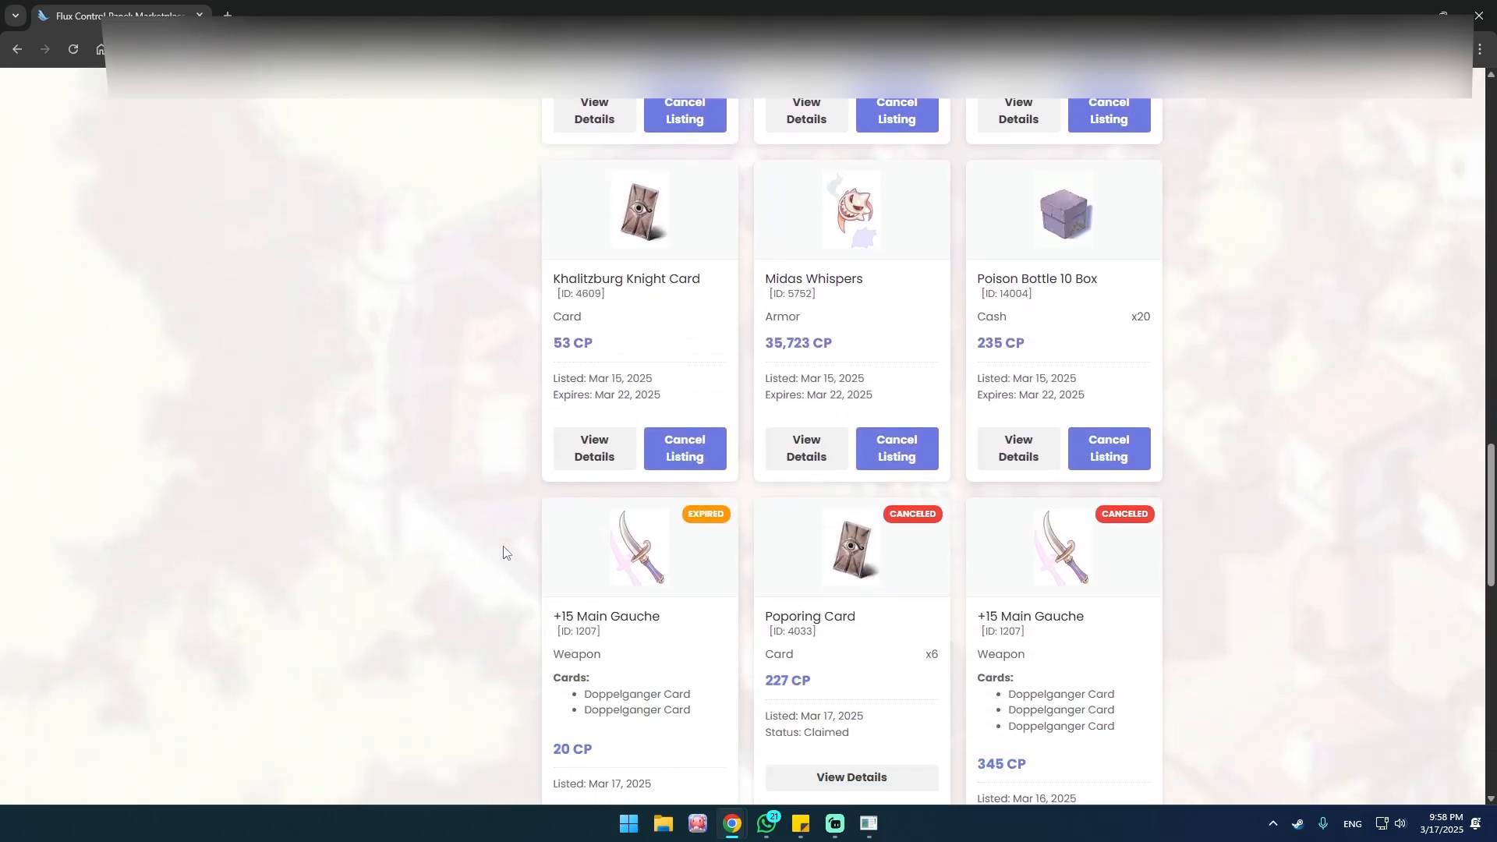
scroll(663, 628, down, 2)
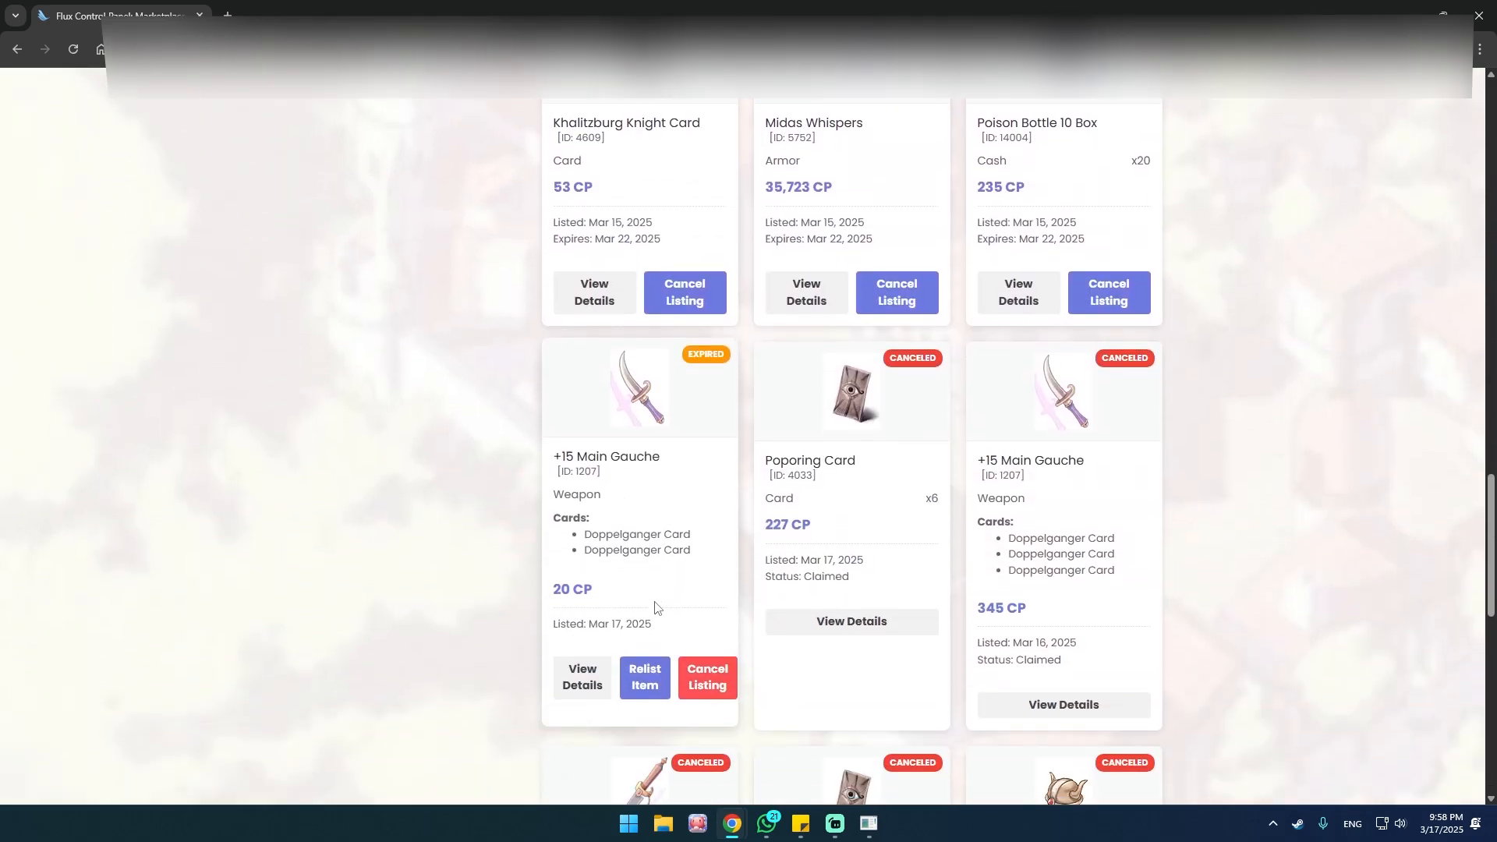
scroll(647, 670, down, 1)
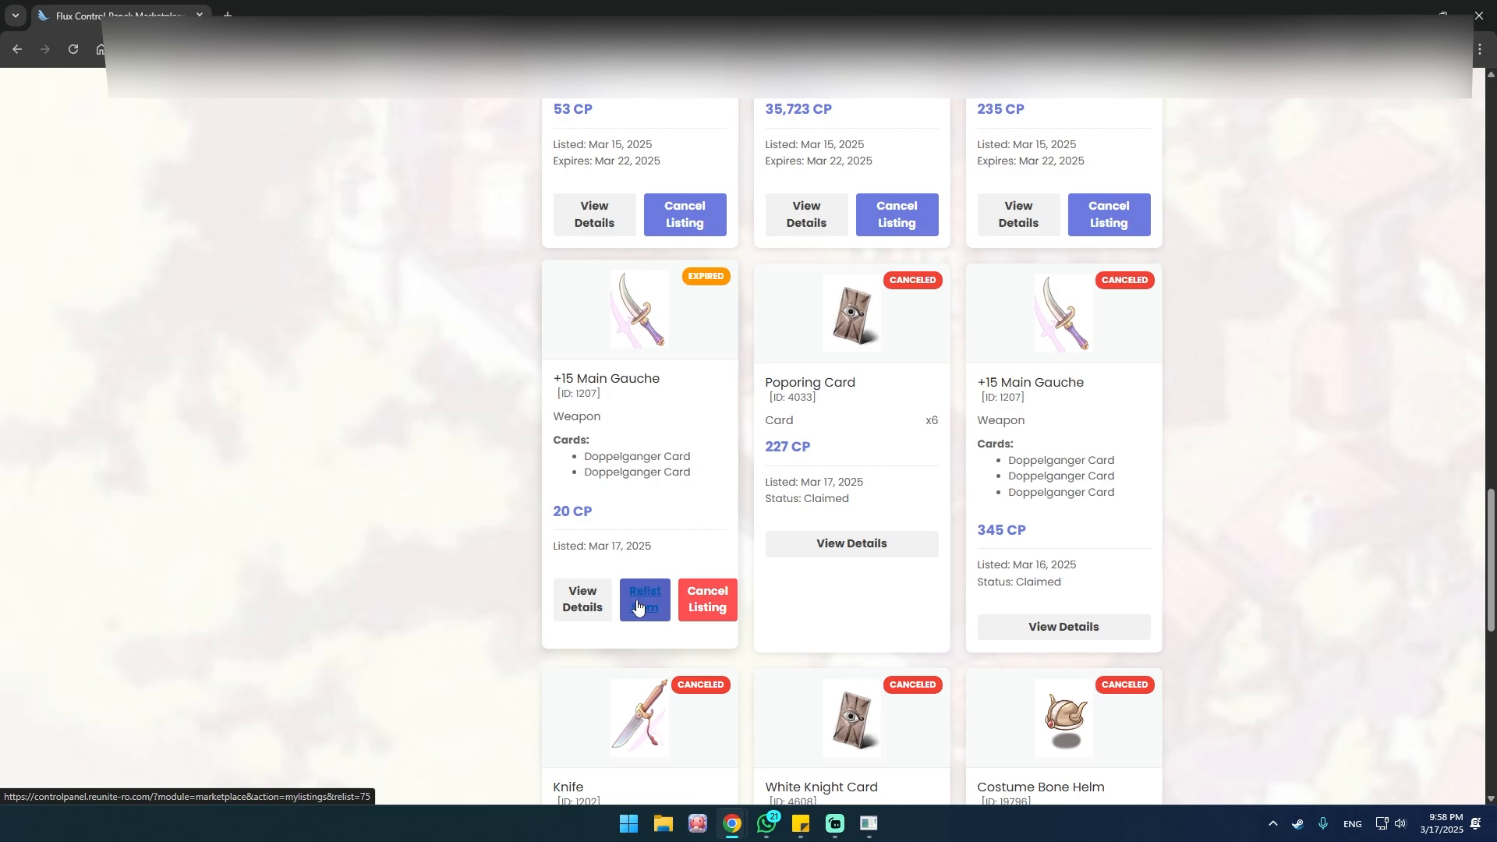
click(708, 609)
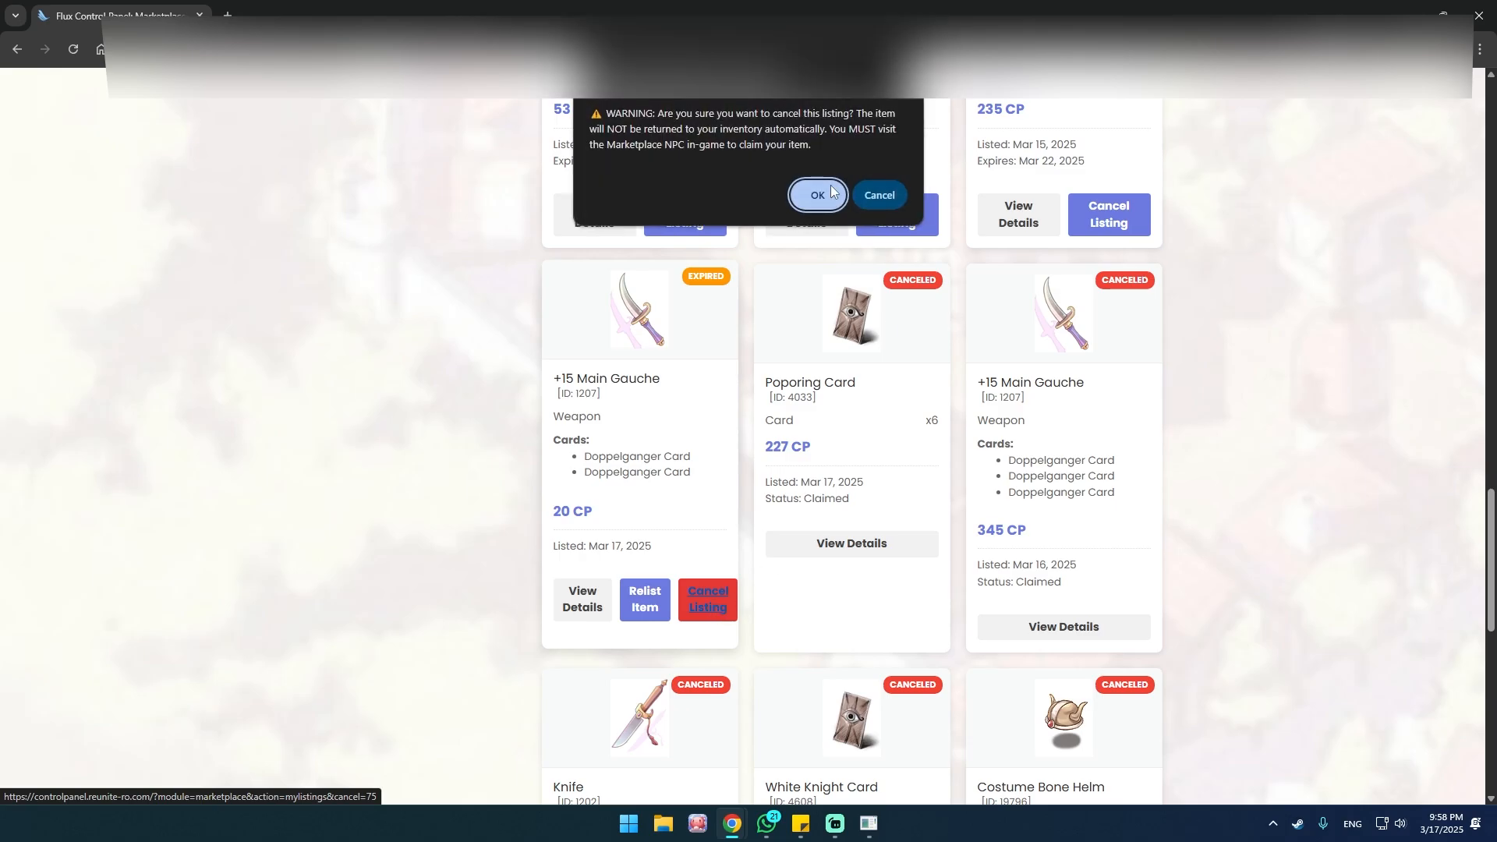
click(819, 187)
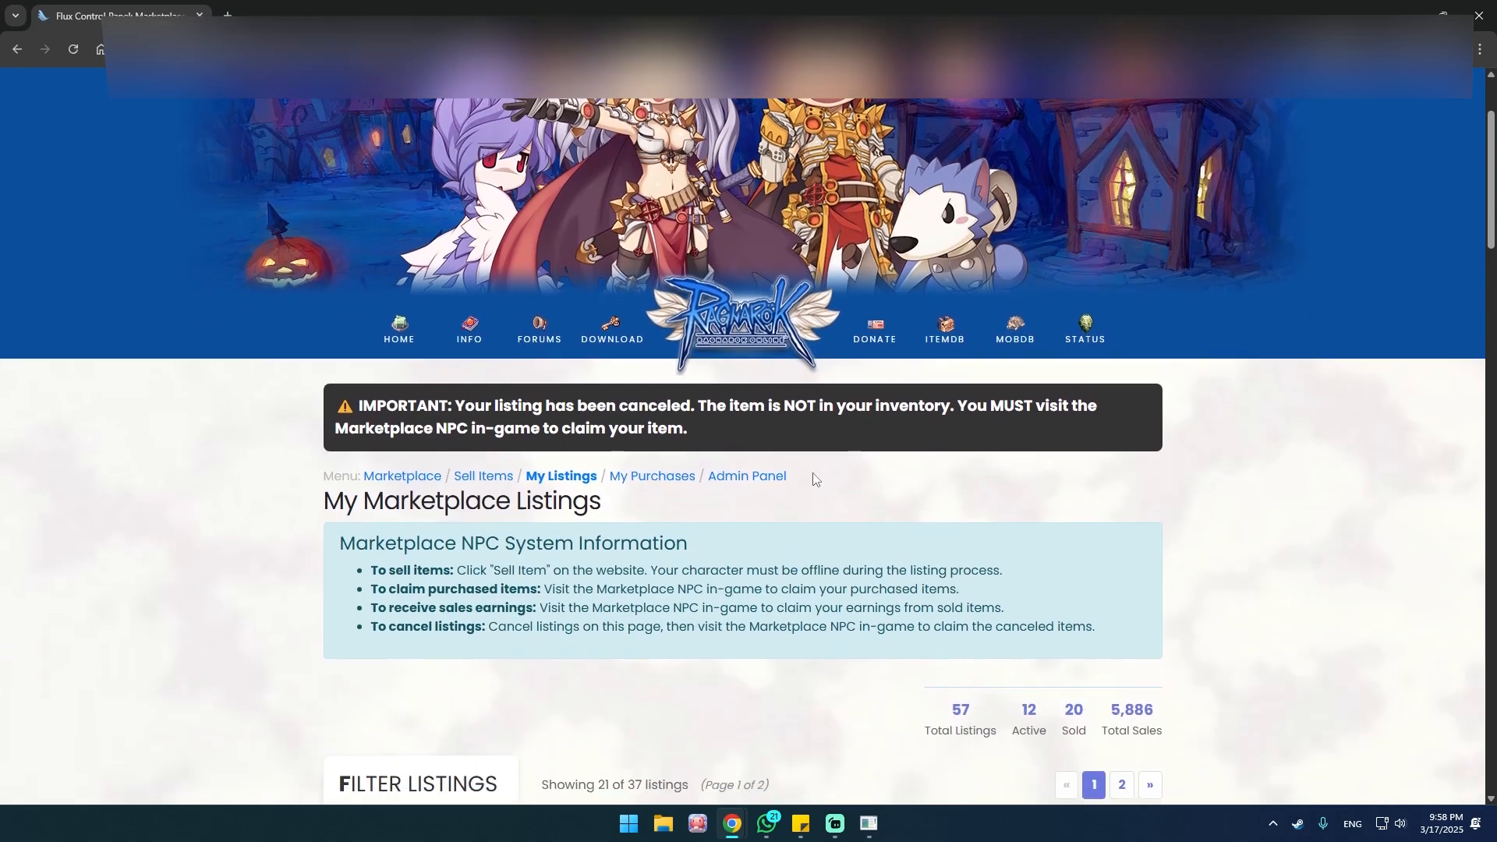
Step: Switch to Reunite RO and ask the Marketplace Agent for purchased items to claim
click(869, 825)
click(986, 431)
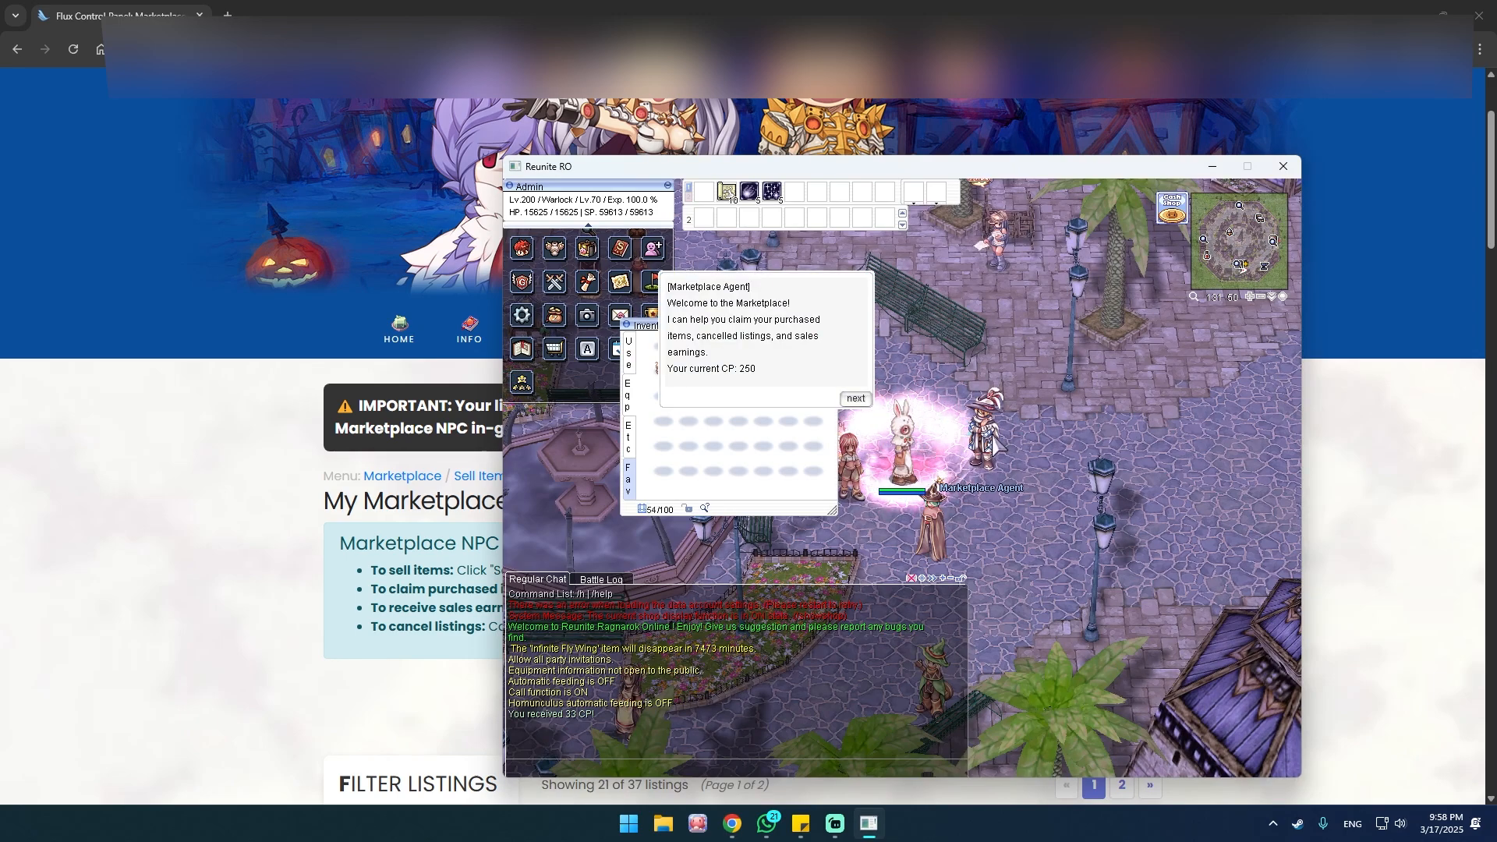
click(854, 396)
click(768, 465)
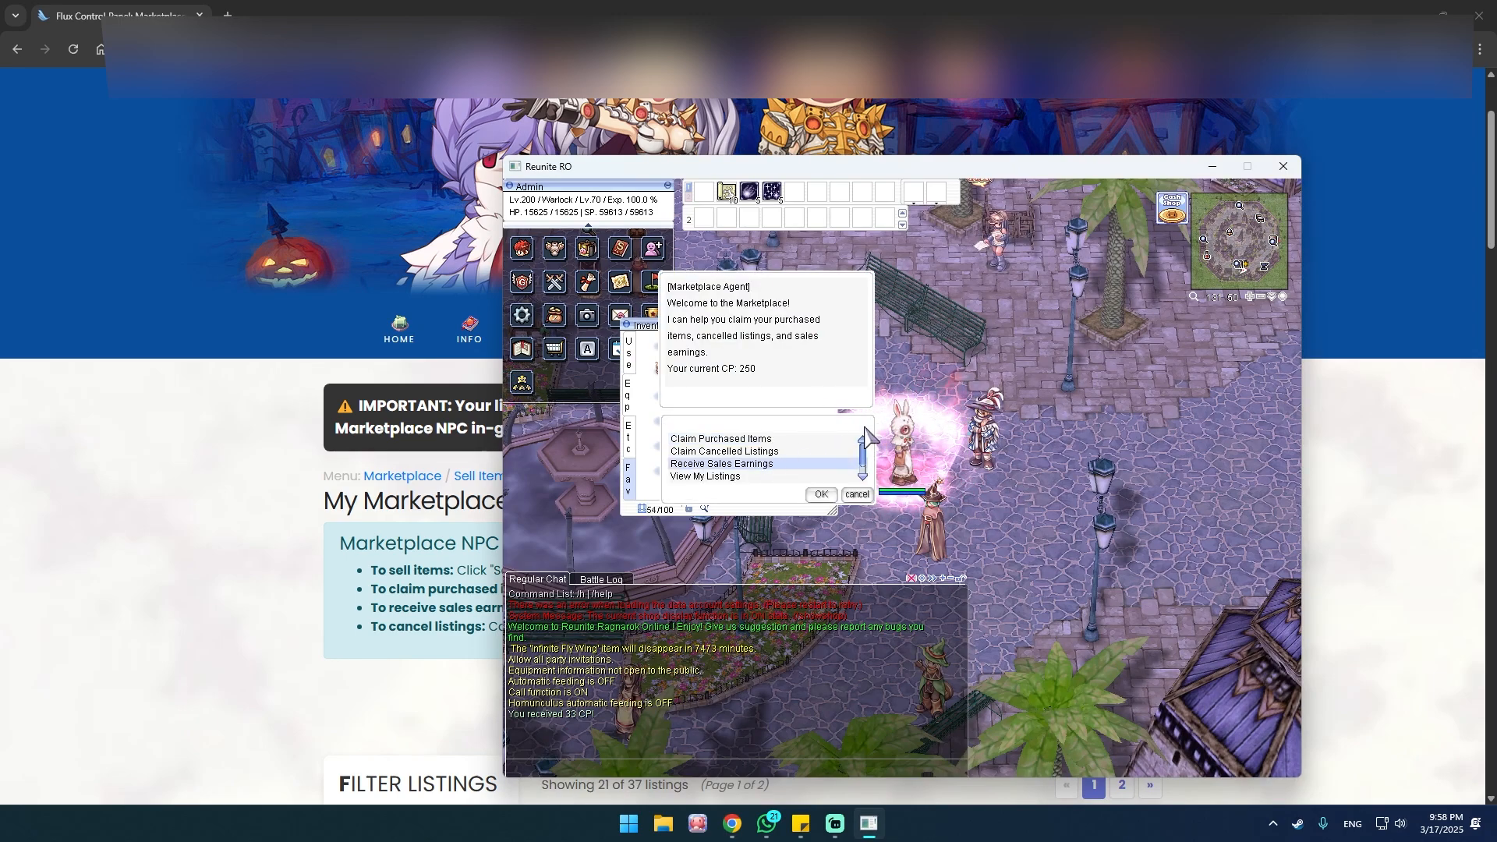
double_click(756, 442)
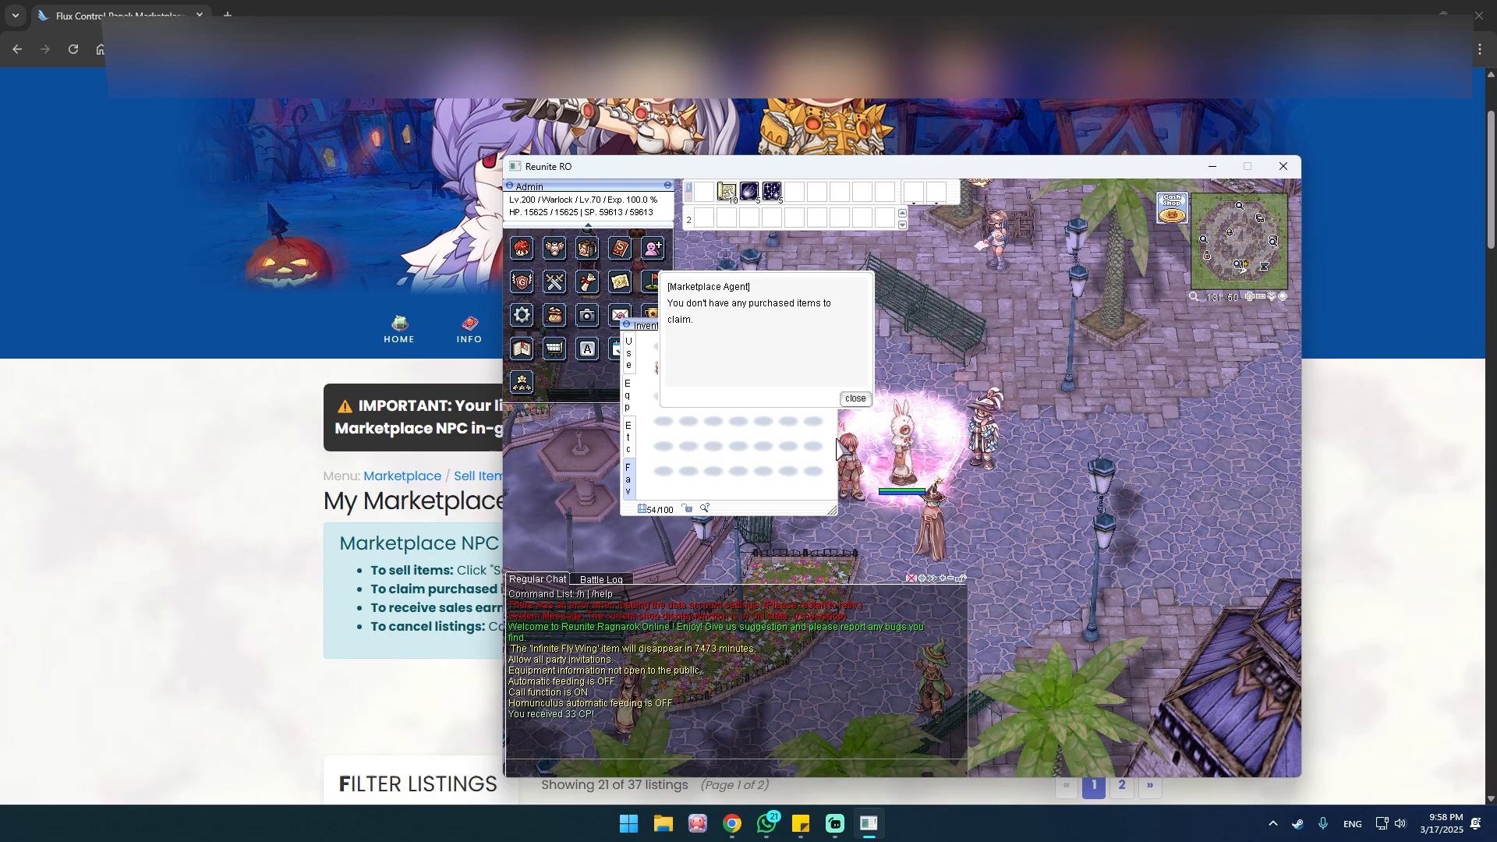
click(855, 398)
Step: Claim the cancelled +15 Main Gauche listing from the Marketplace Agent and open the item's description in the inventory
click(920, 447)
click(856, 399)
double_click(774, 459)
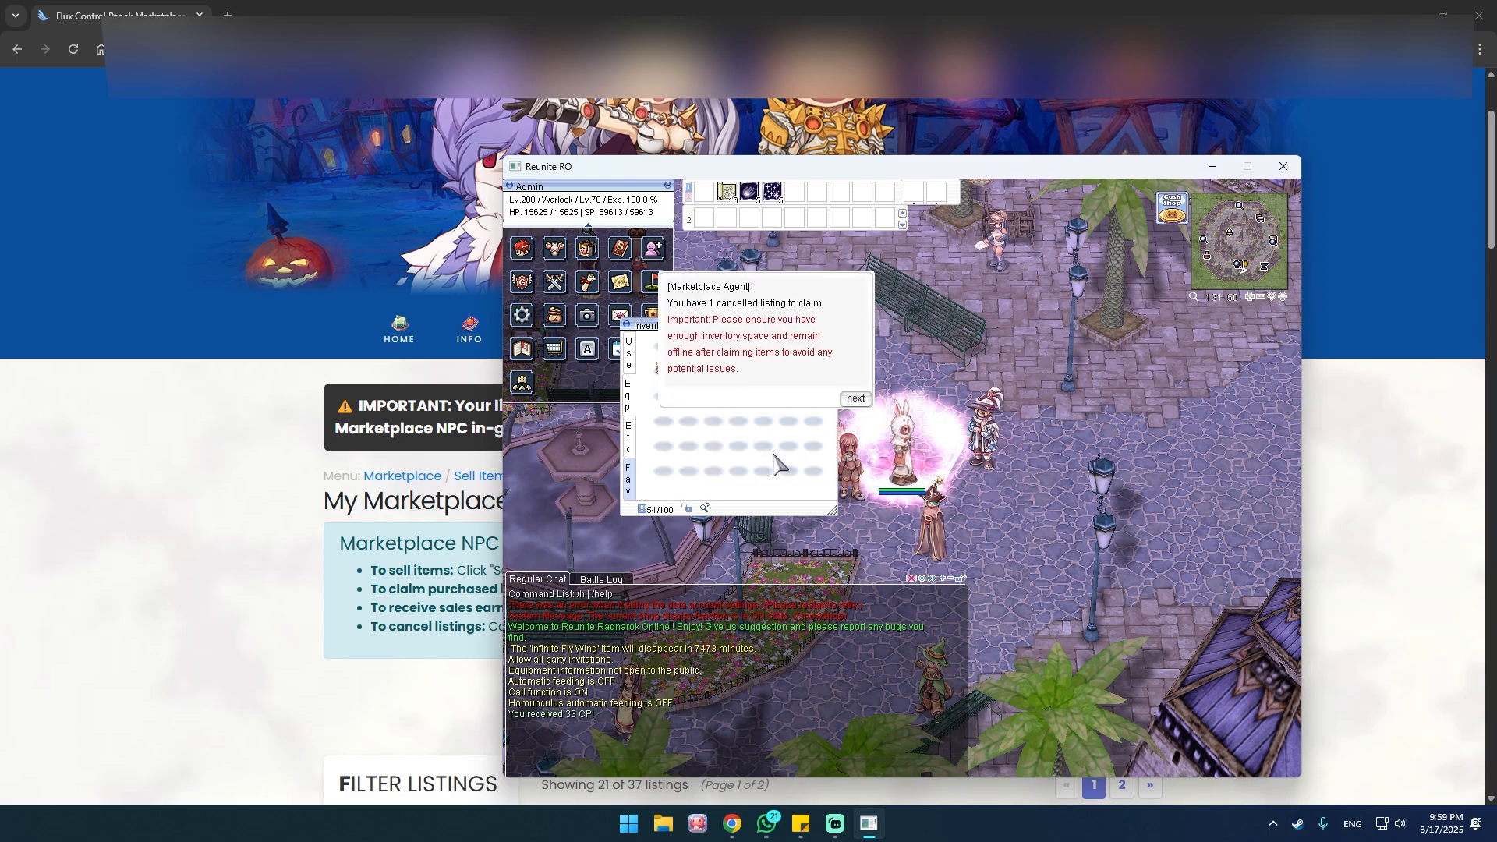
click(846, 397)
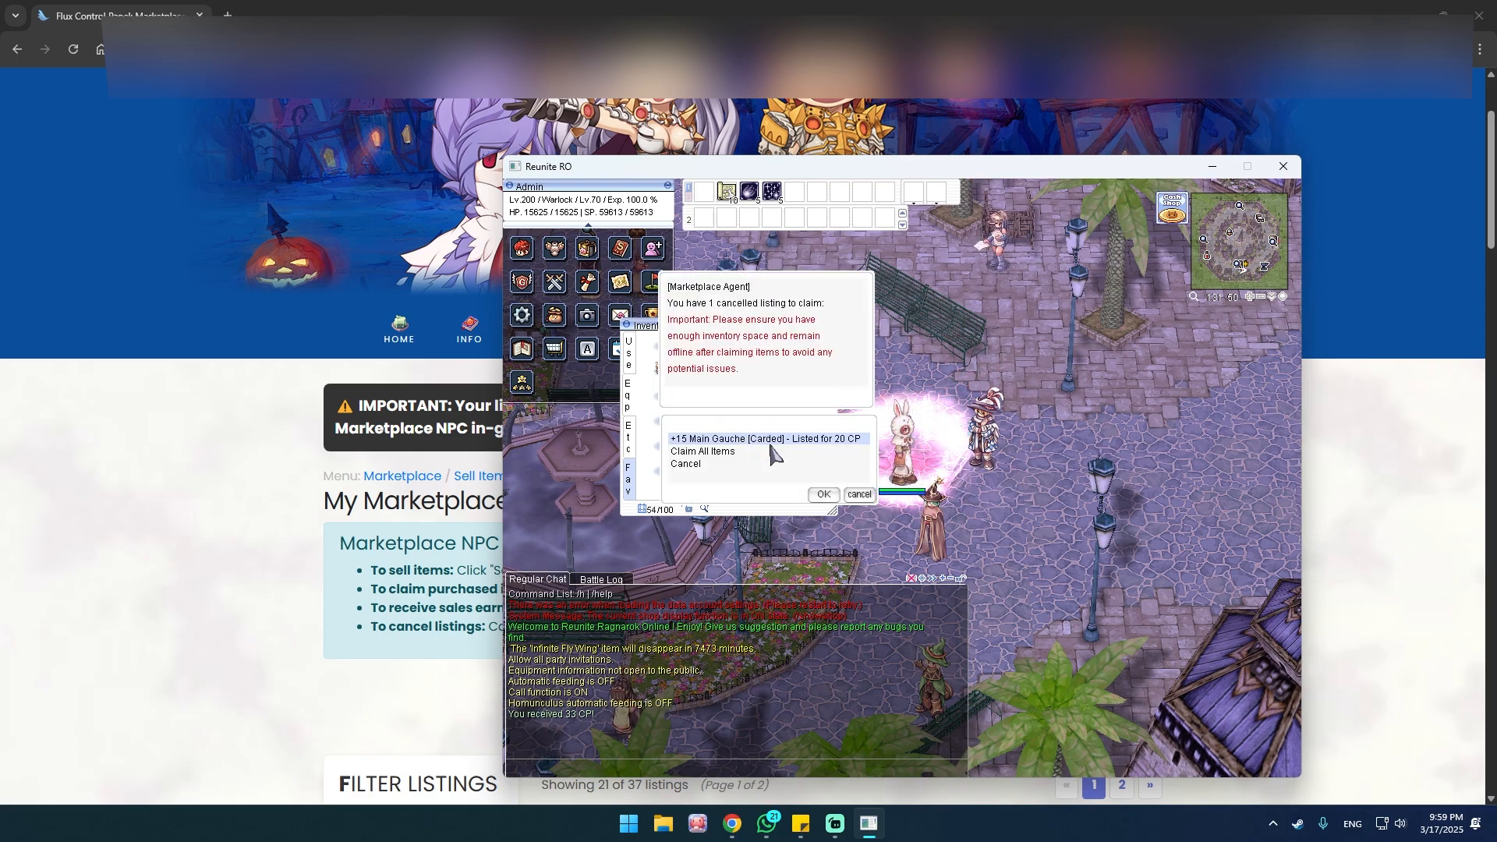
double_click(847, 439)
click(855, 399)
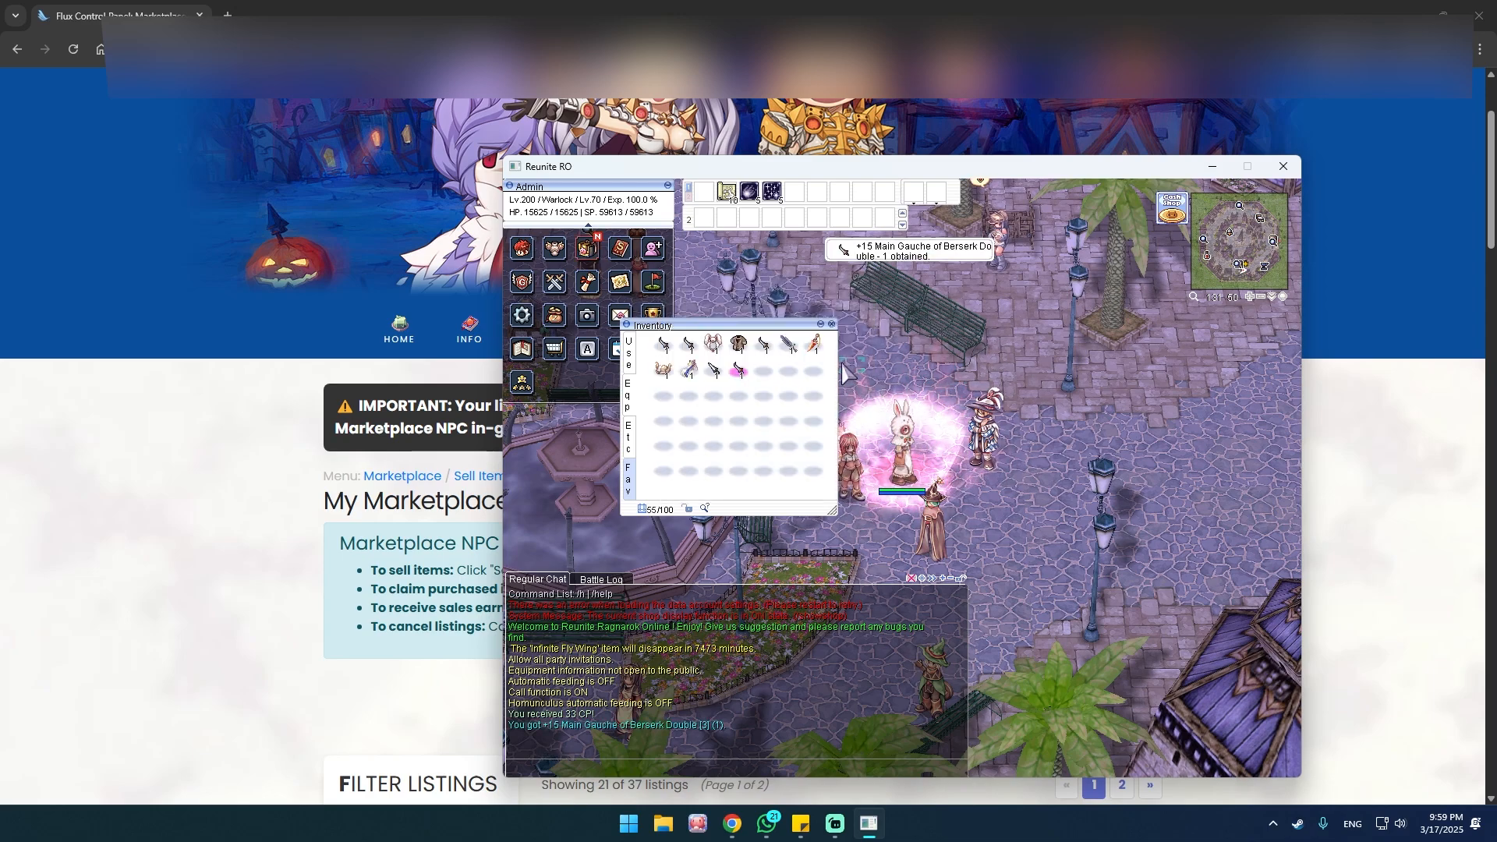
right_click(738, 372)
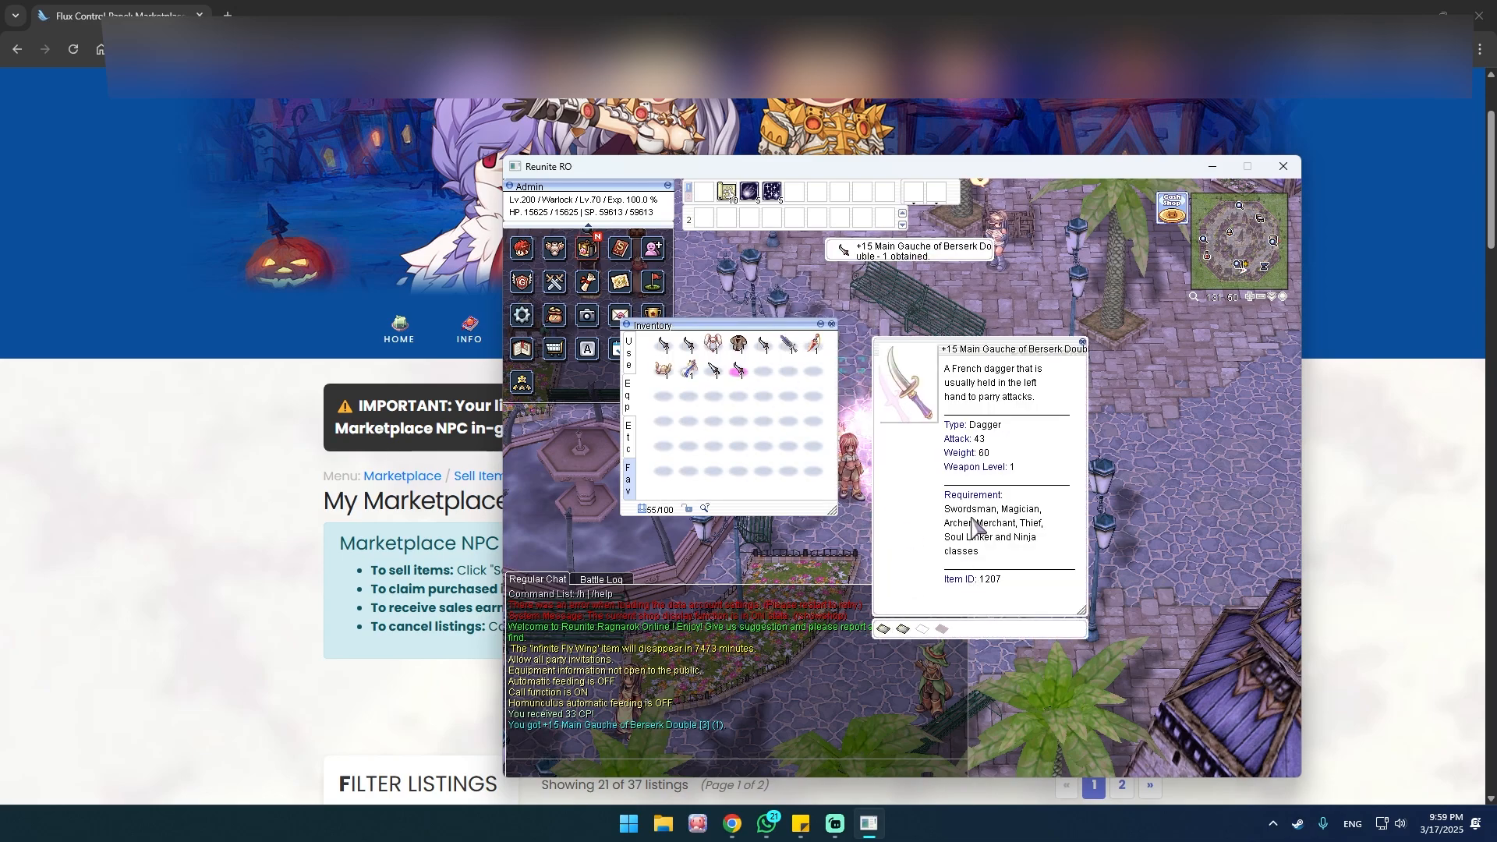
Step: Switch to the browser, check the +15 Main Gauche's status in the Admin Panel's listings and reopen the Marketplace page
click(220, 501)
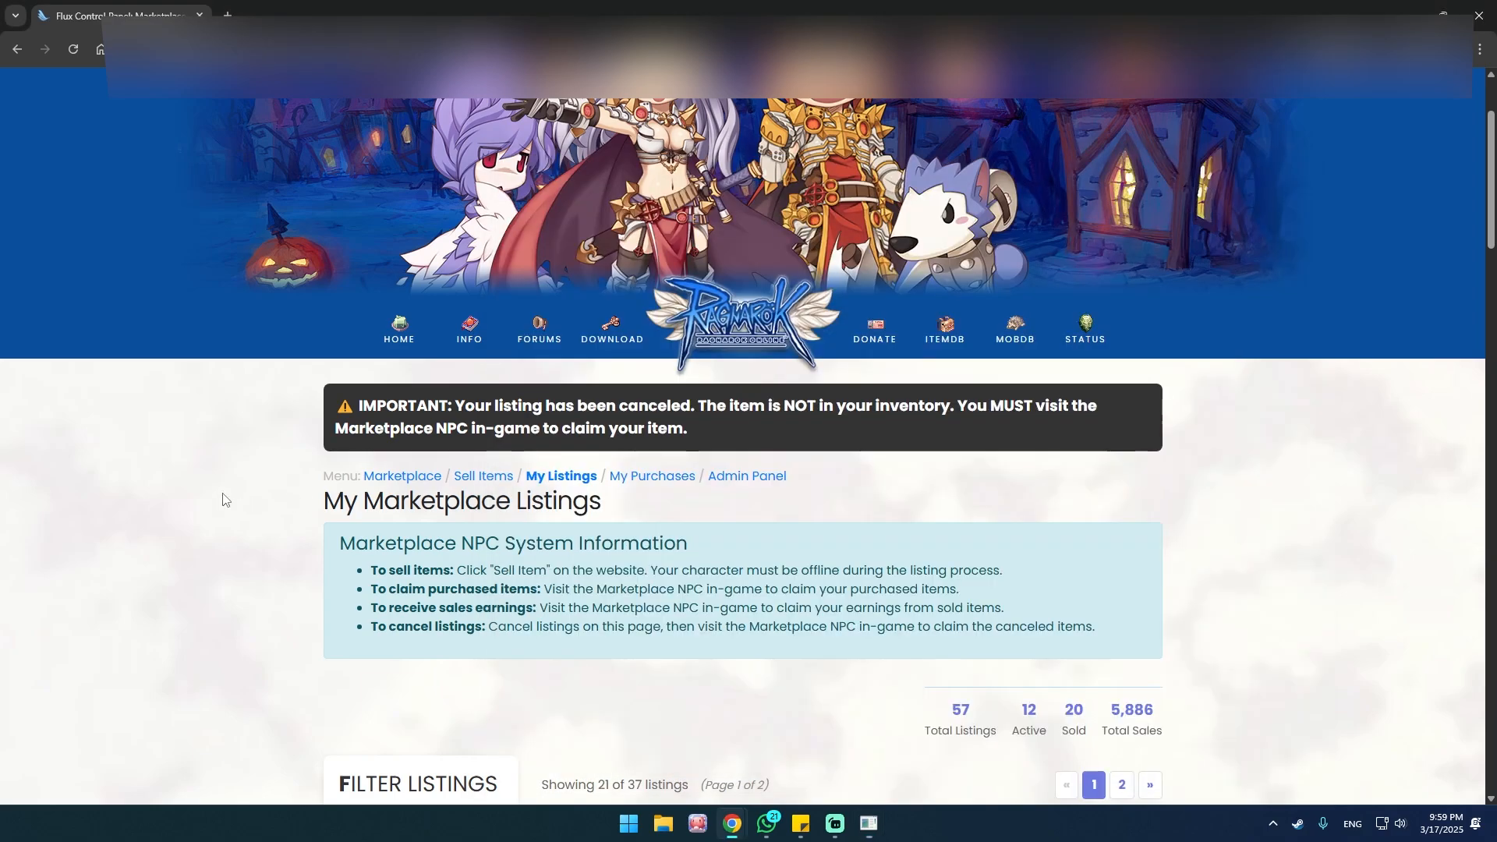
scroll(250, 502, up, 1)
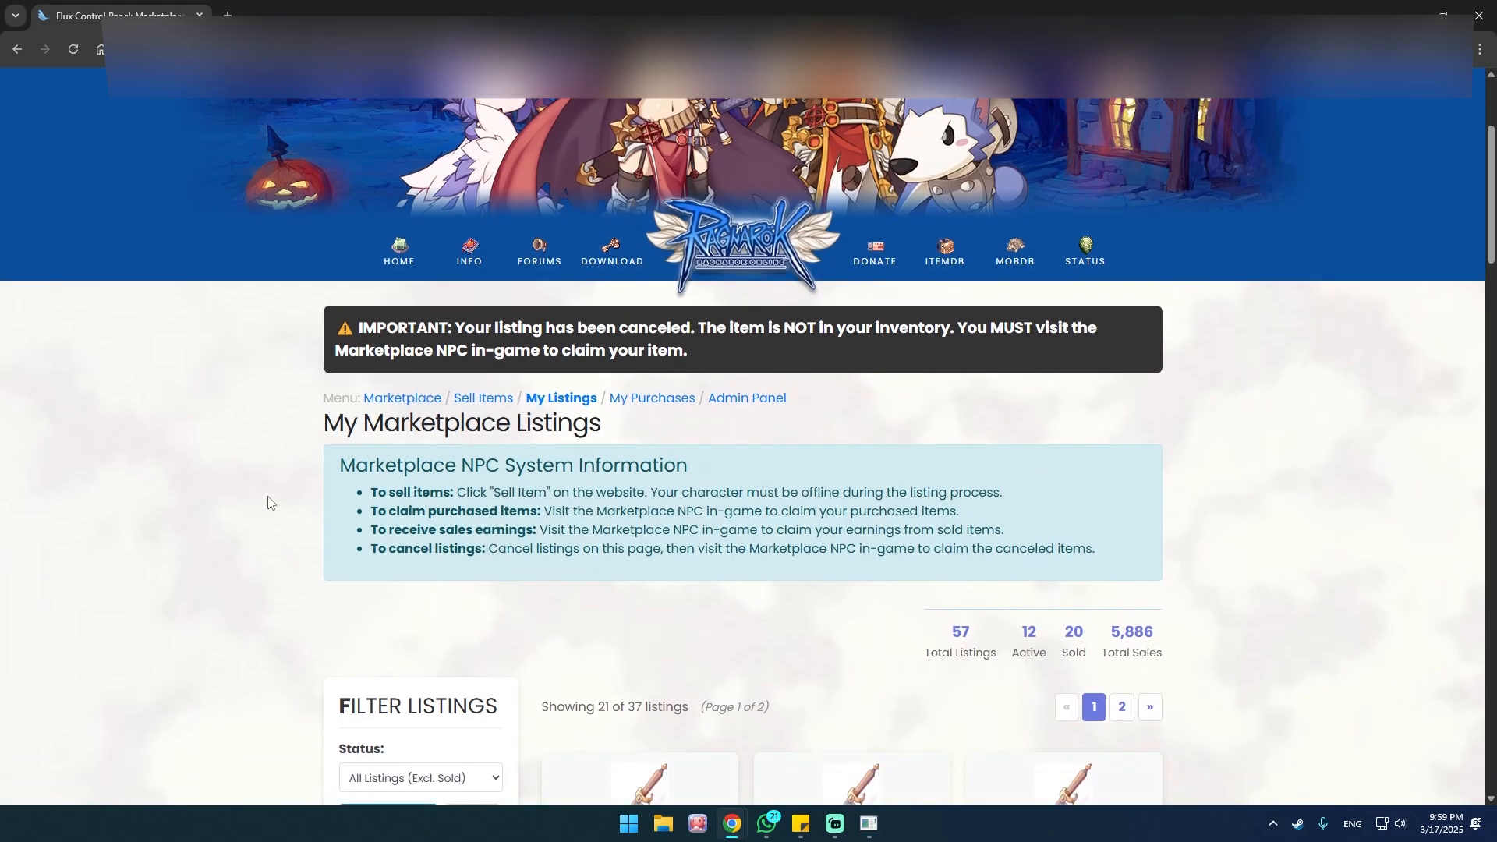
click(747, 398)
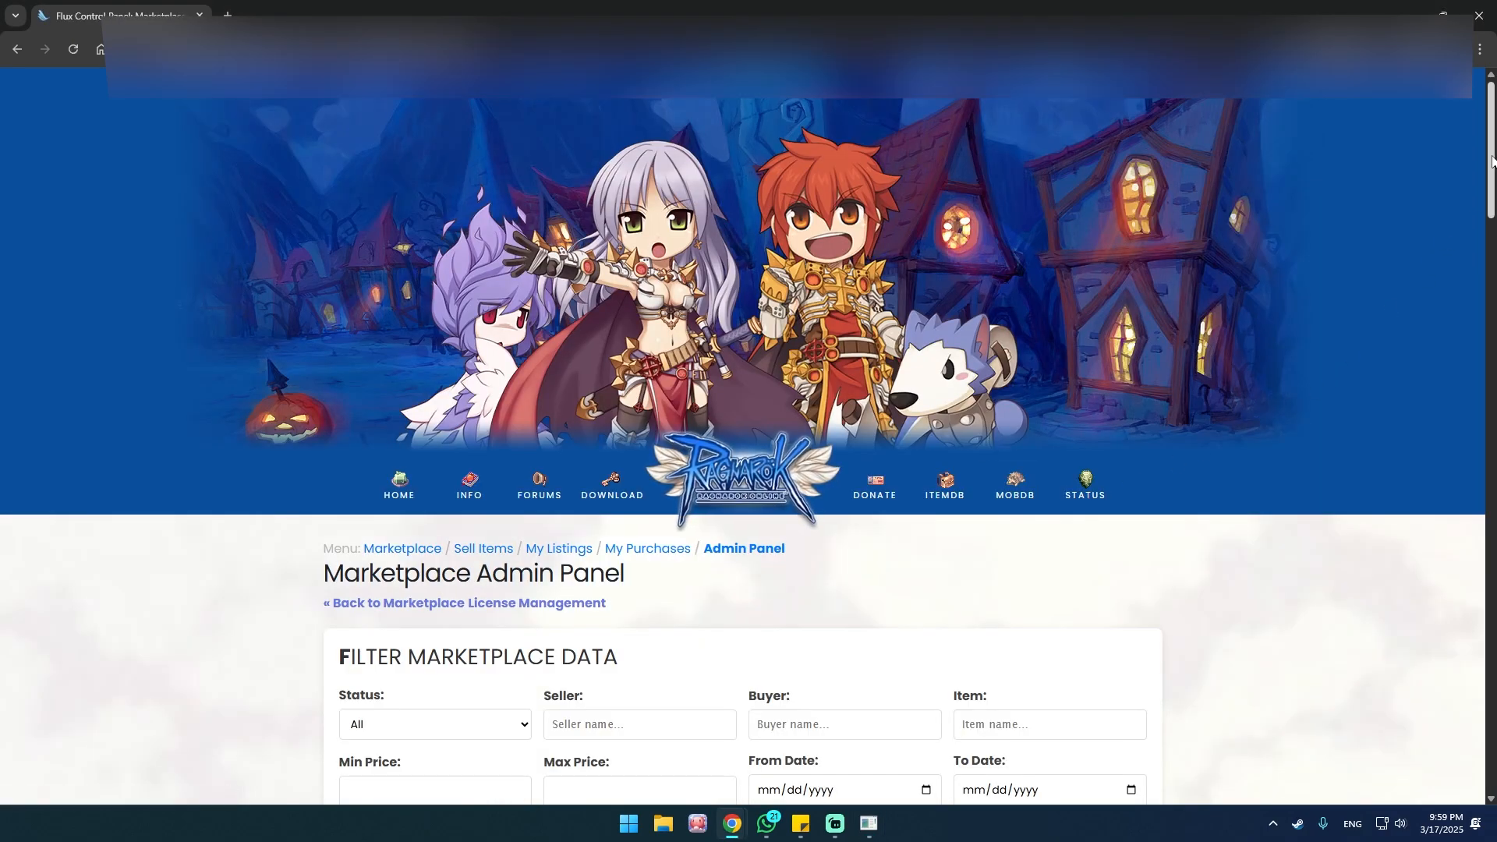
scroll(1400, 613, down, 20)
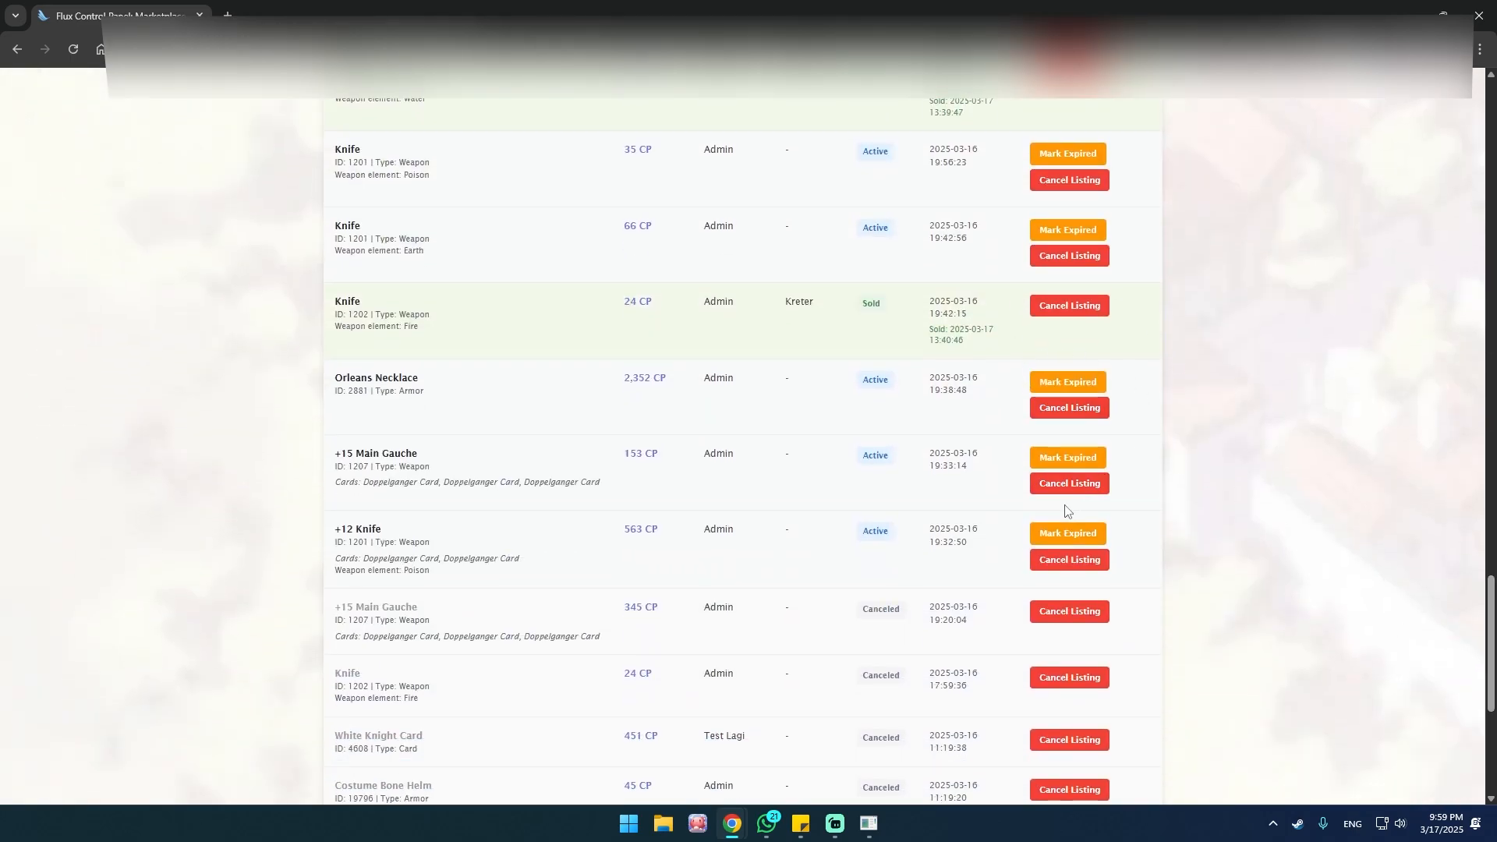
scroll(1068, 616, up, 6)
scroll(1090, 624, up, 5)
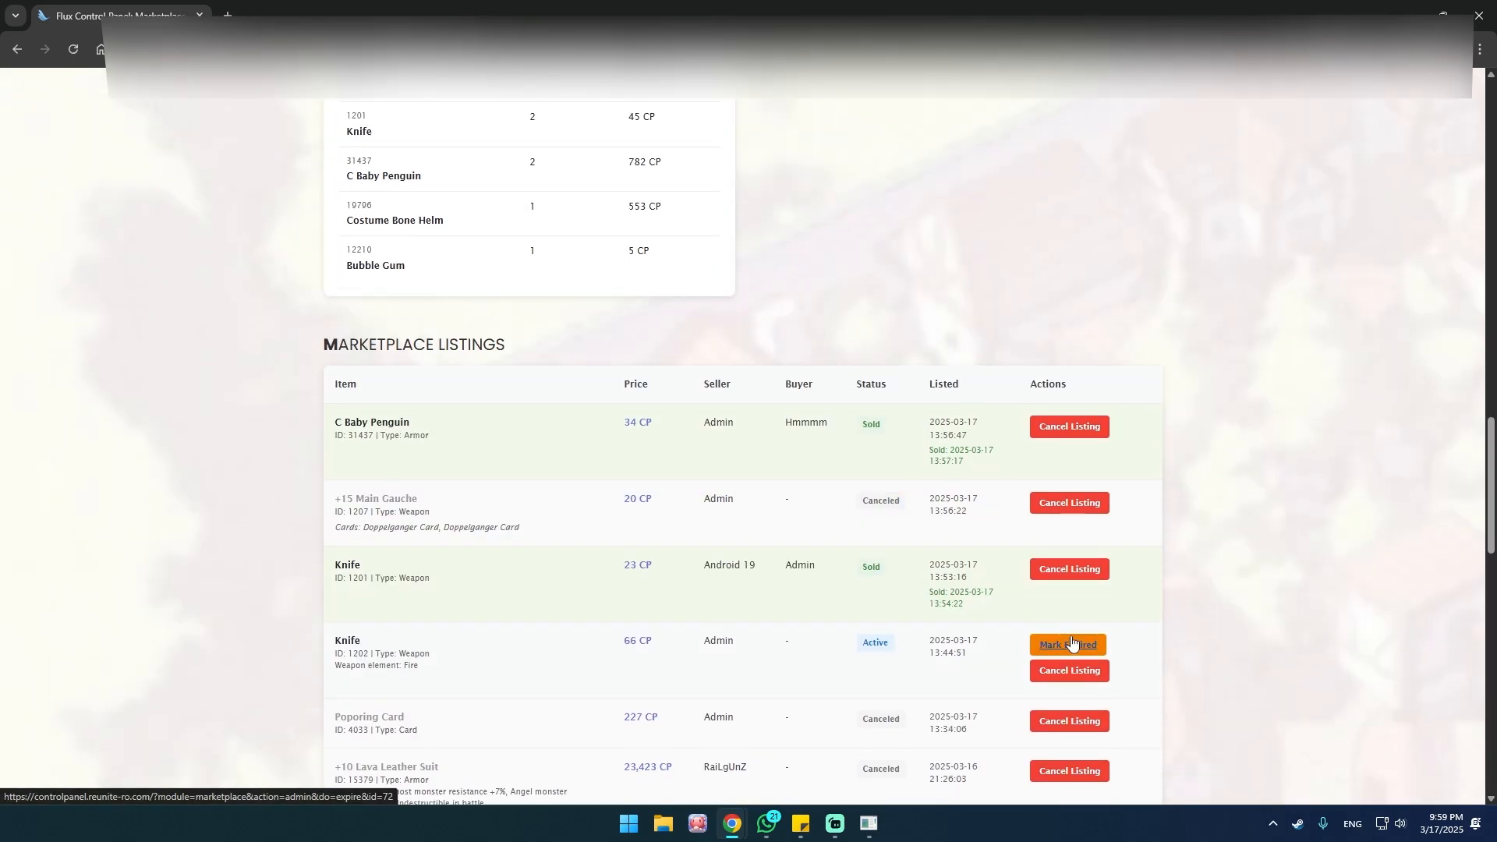
scroll(692, 595, up, 20)
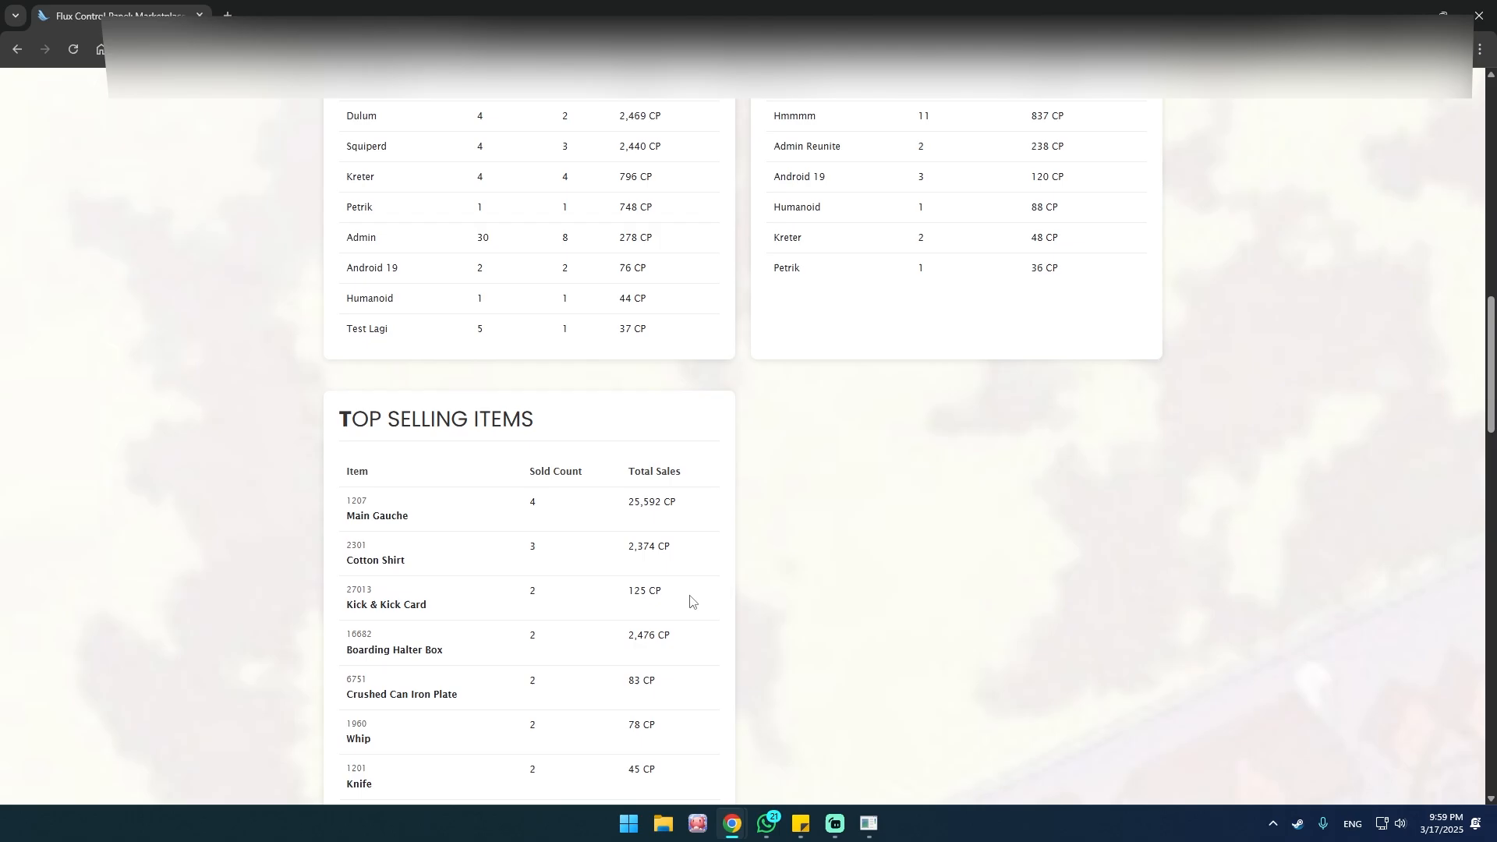
scroll(731, 671, up, 3)
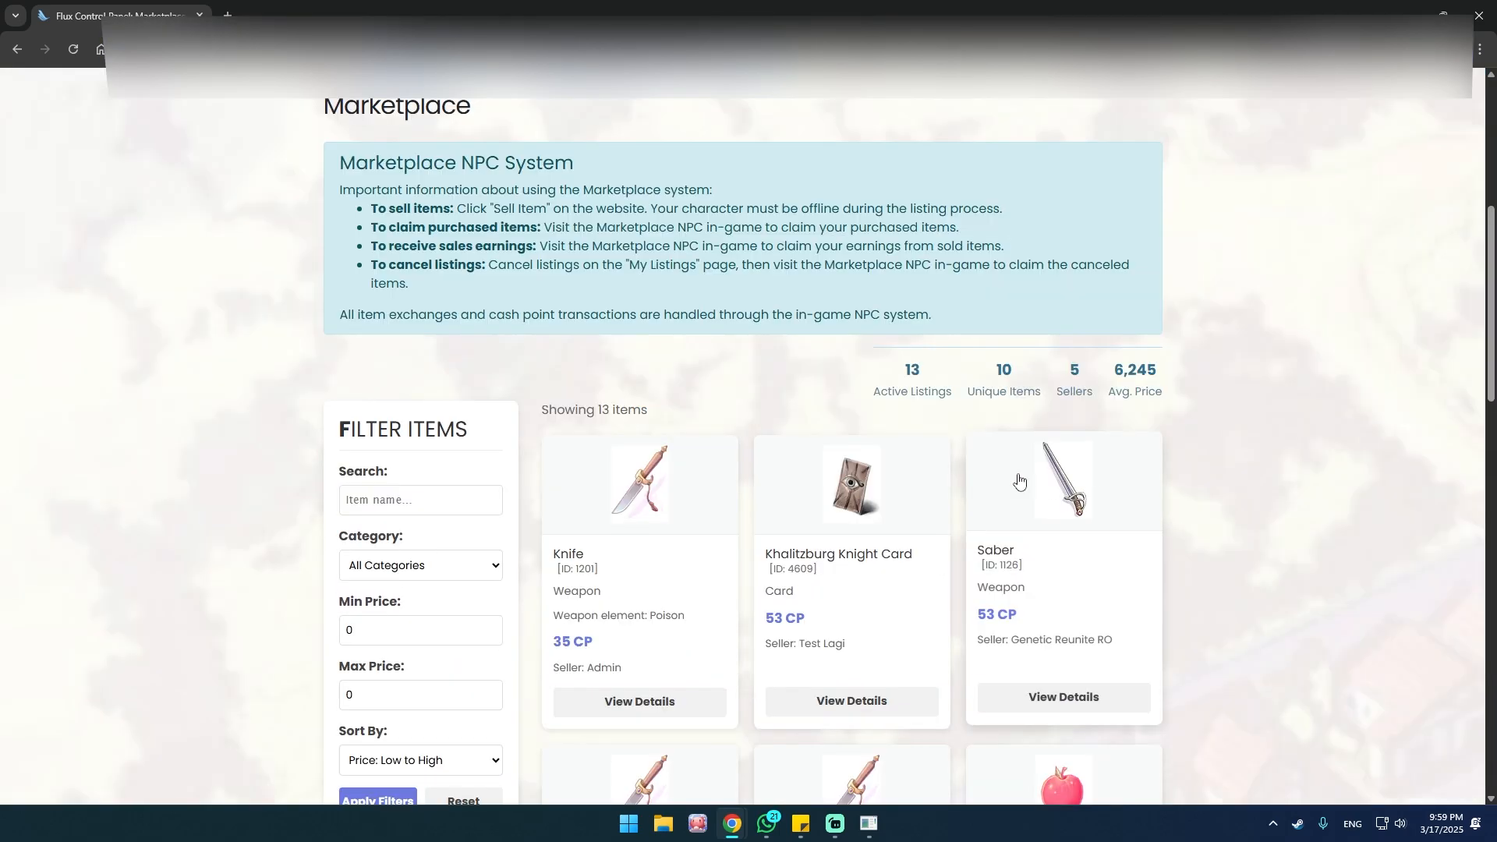
Step: Examine the addon.php configuration from the menu items and marketplace settings to the filter categories, close the file and reopen the Marketplace page
scroll(1052, 411, up, 2)
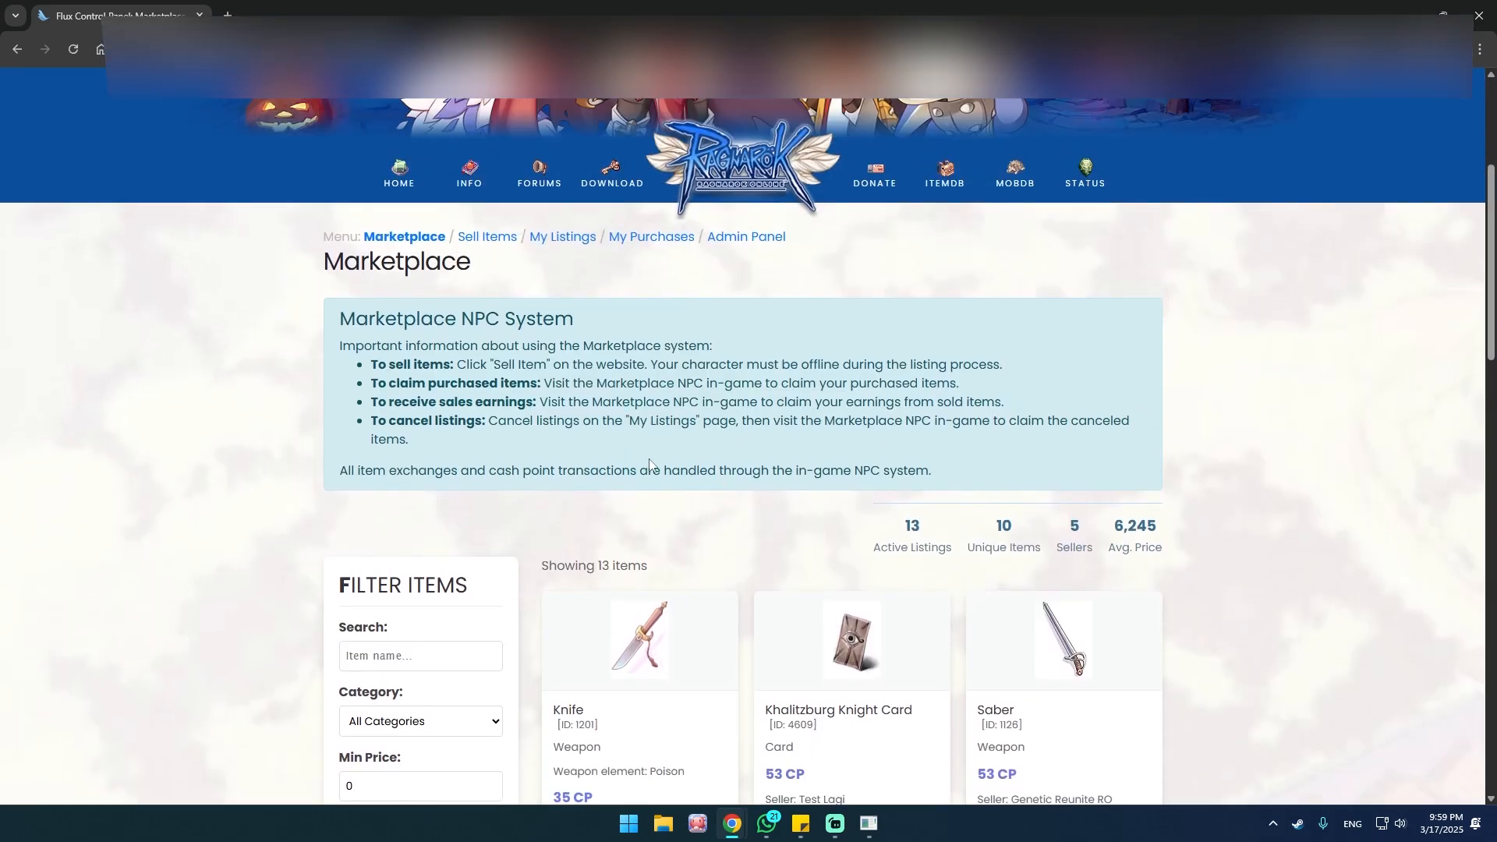
click(1408, 15)
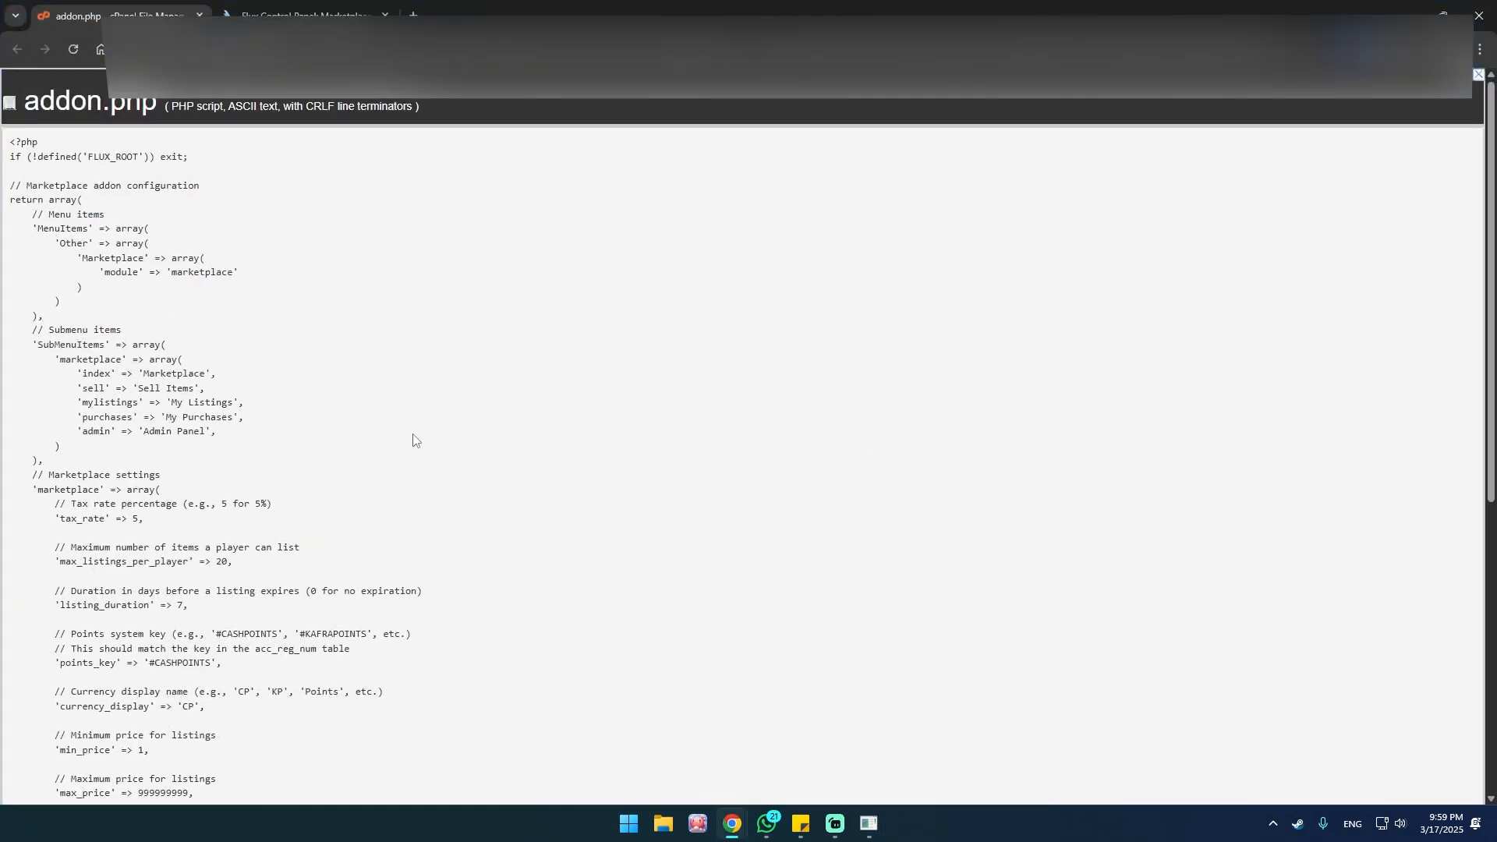
scroll(312, 460, down, 2)
scroll(285, 460, down, 1)
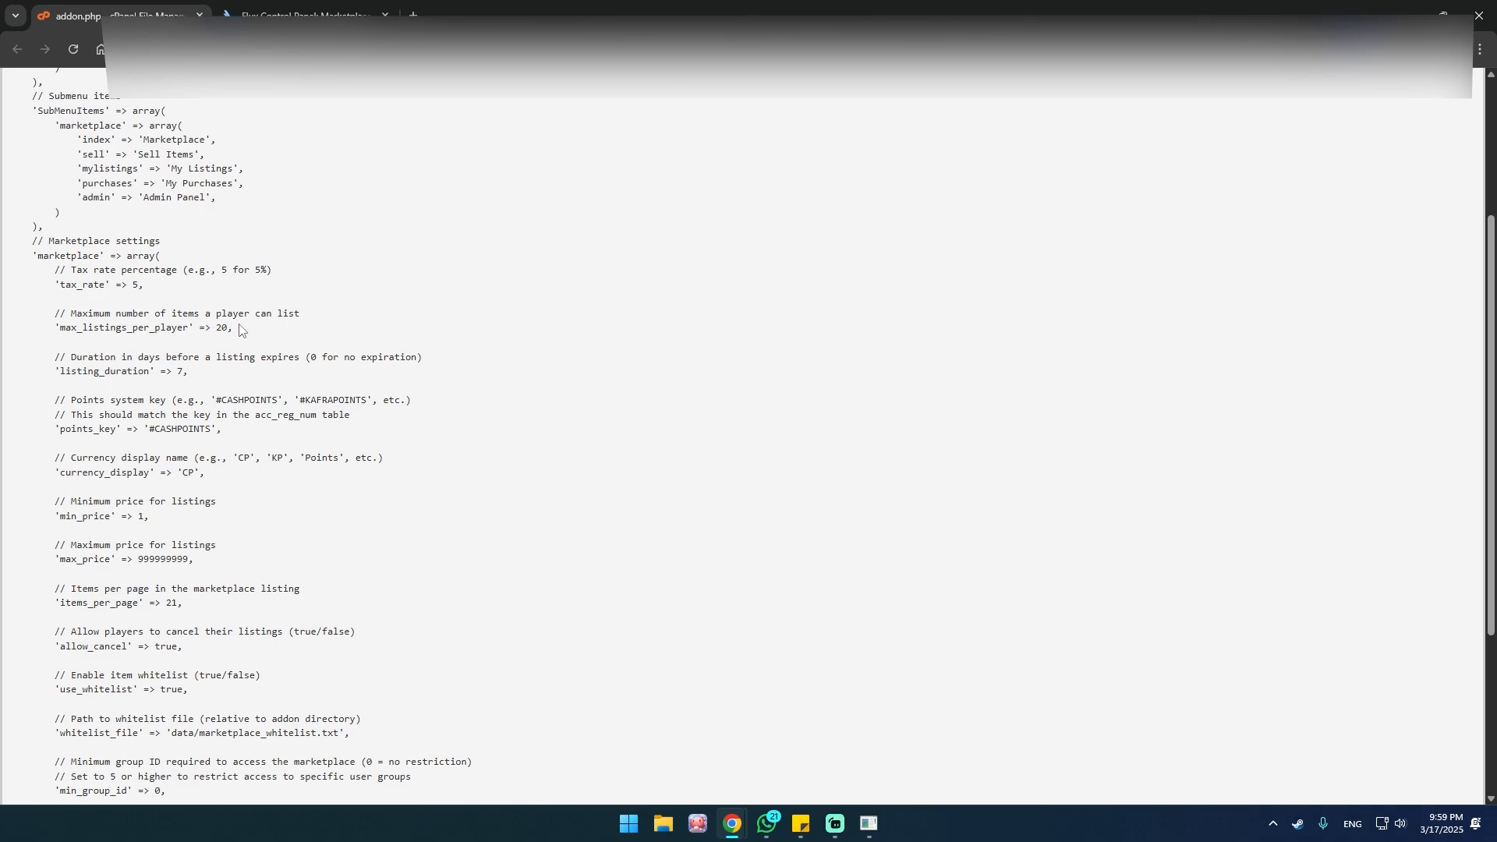
scroll(218, 324, down, 1)
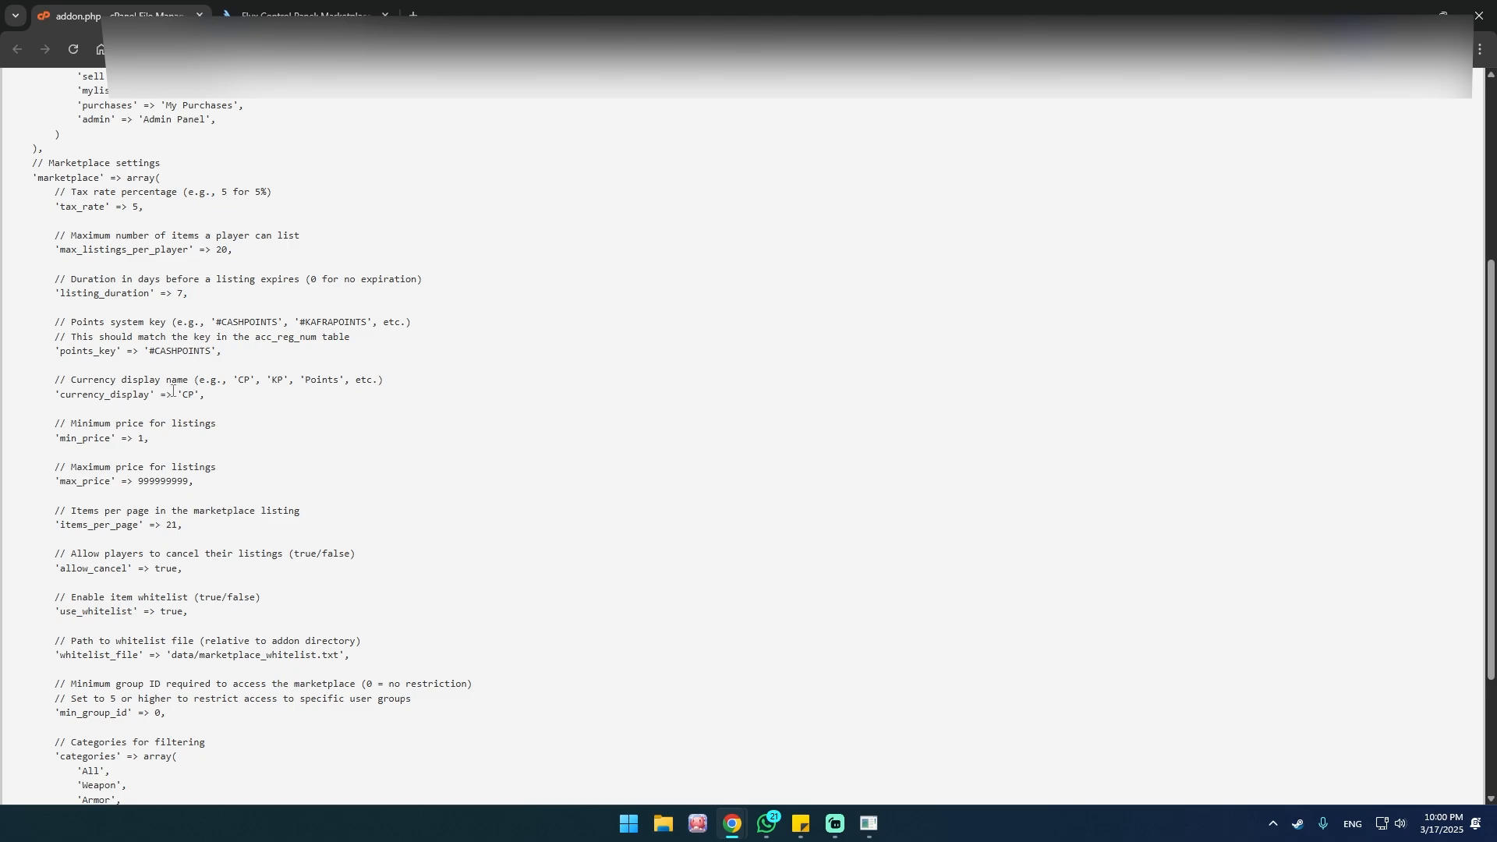
scroll(169, 388, down, 3)
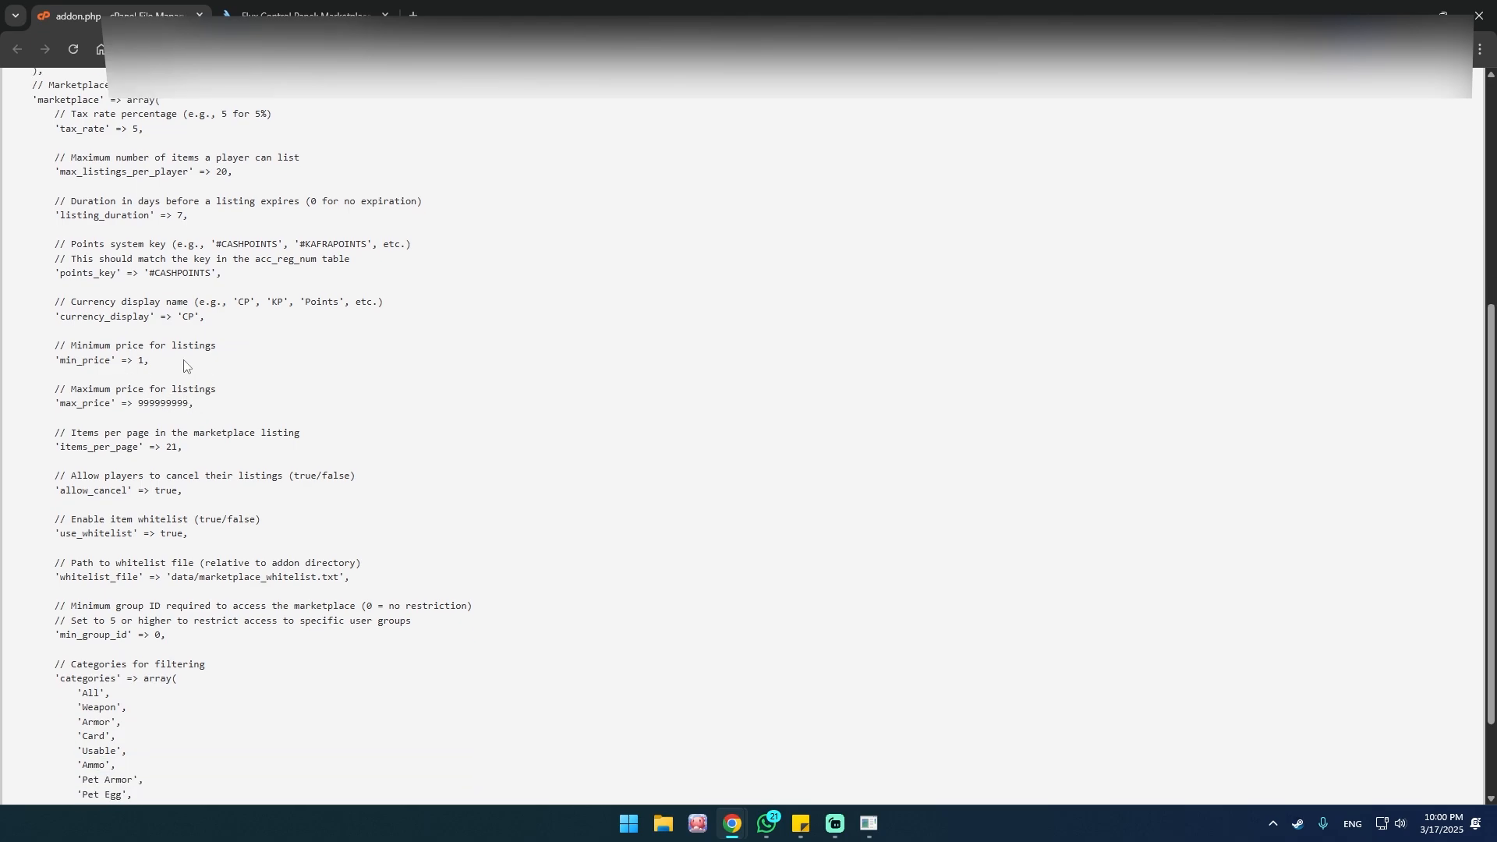
scroll(148, 392, down, 1)
scroll(152, 392, down, 1)
scroll(184, 392, down, 1)
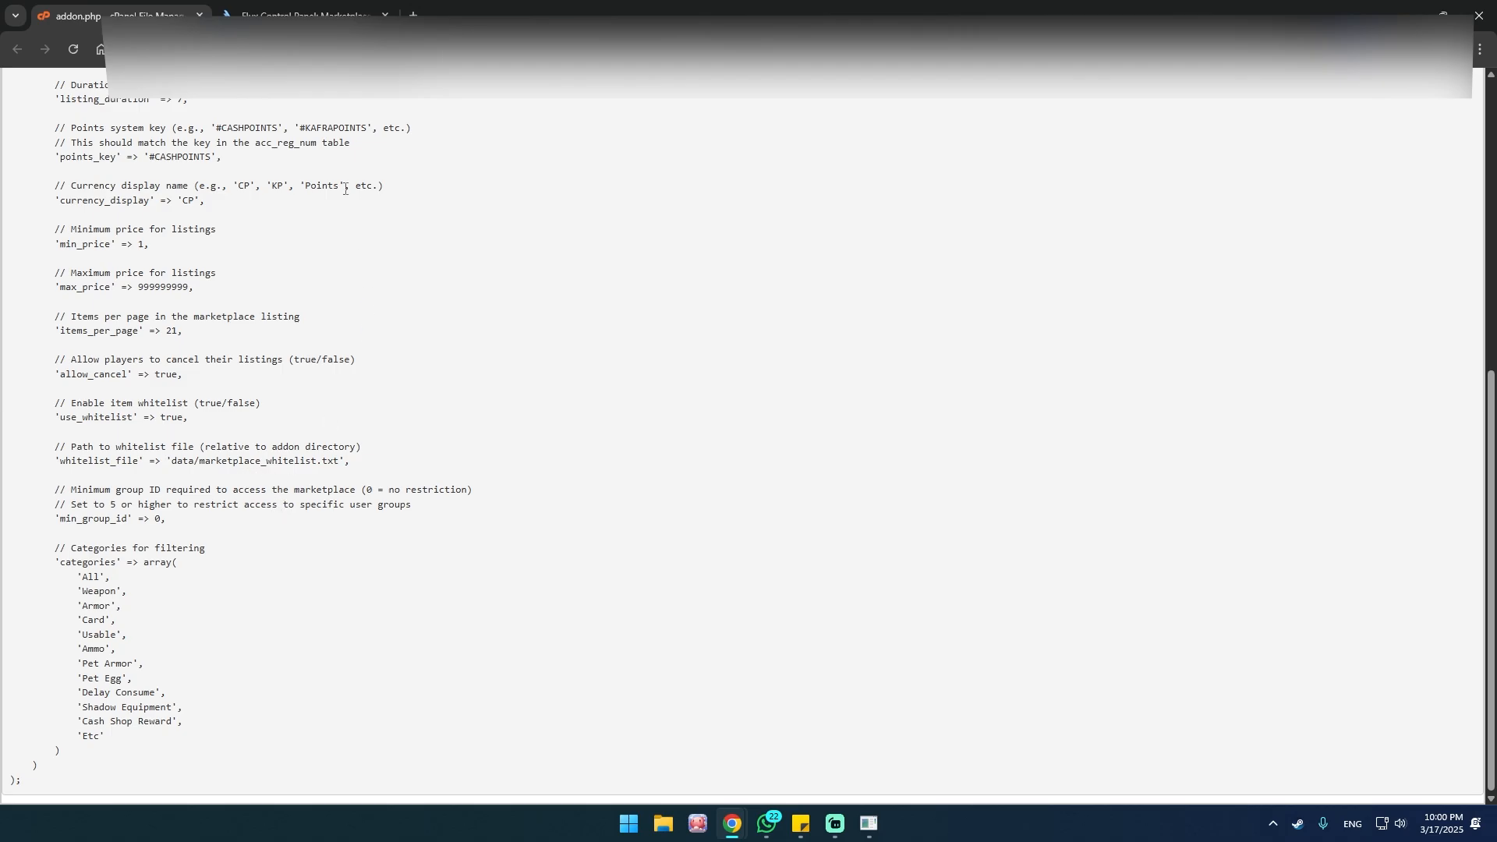
key(ctrl+w)
click(404, 392)
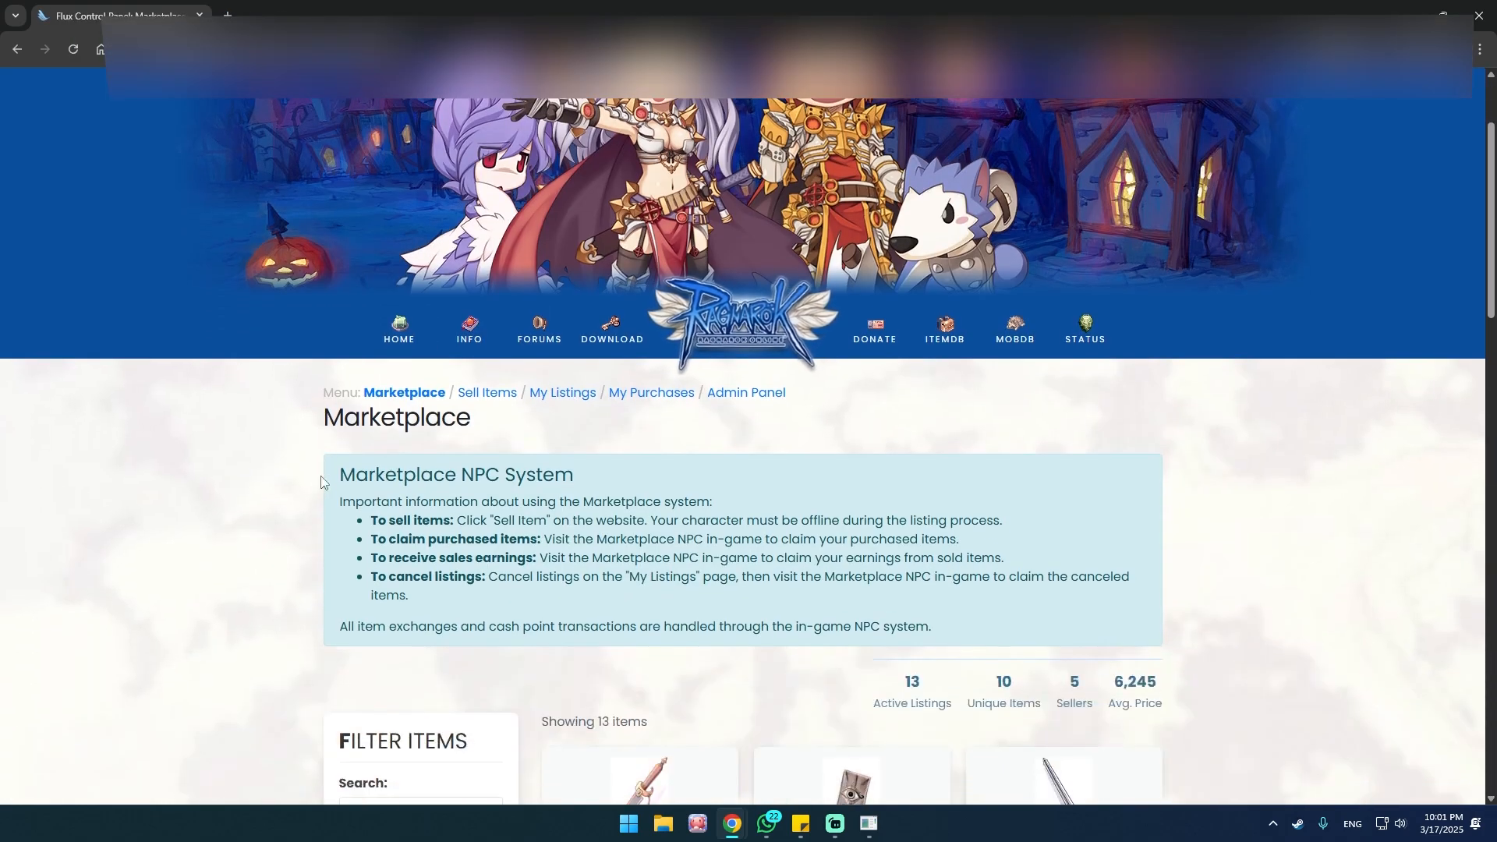